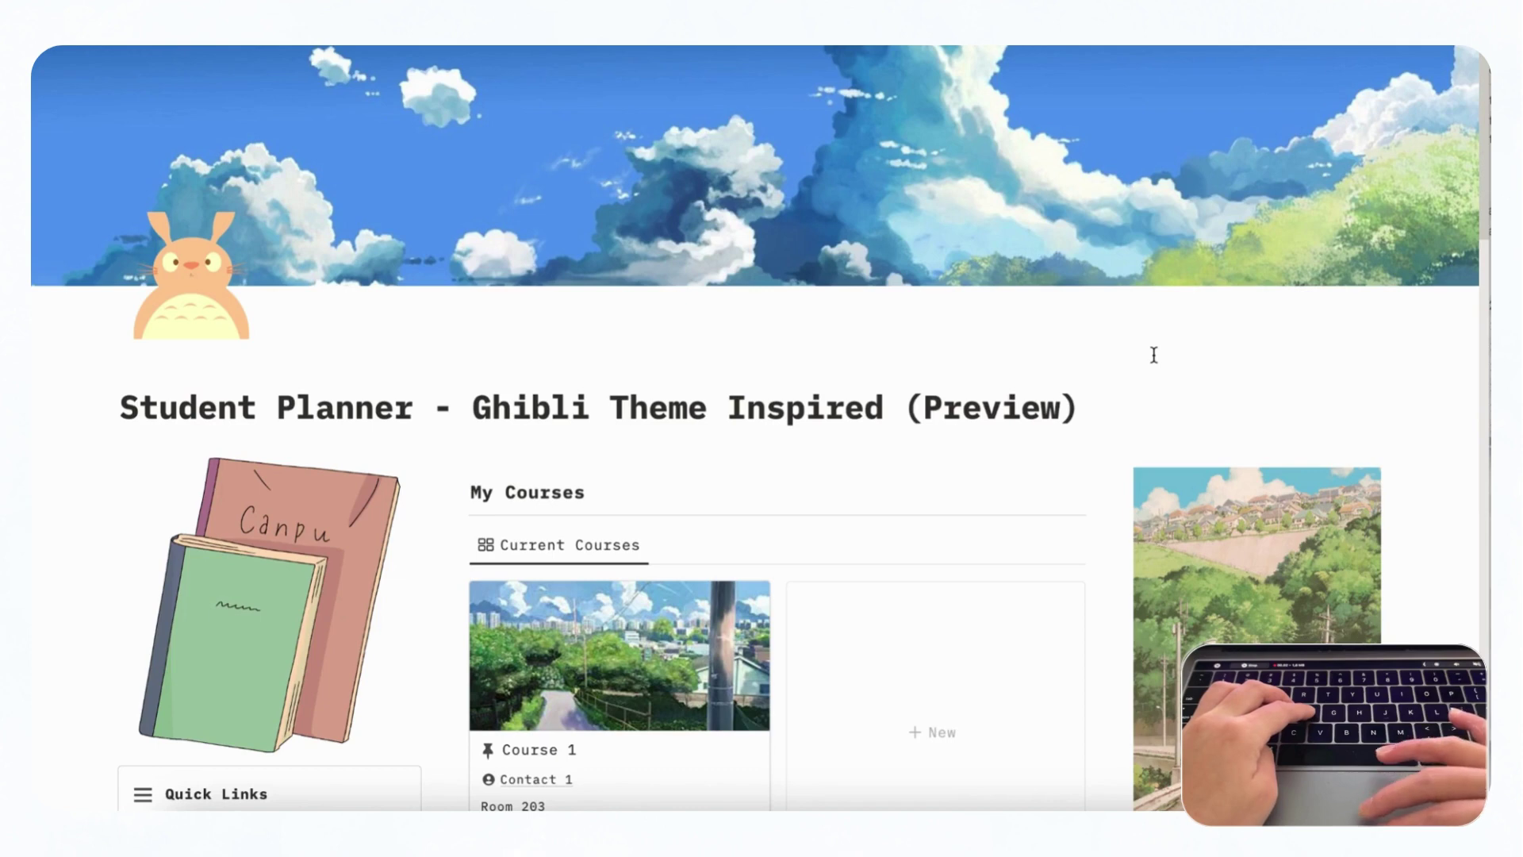
- Browse the dashboard's assignment filters: today, tomorrow, not done, then back to this week
scroll(1154, 354, down, 5)
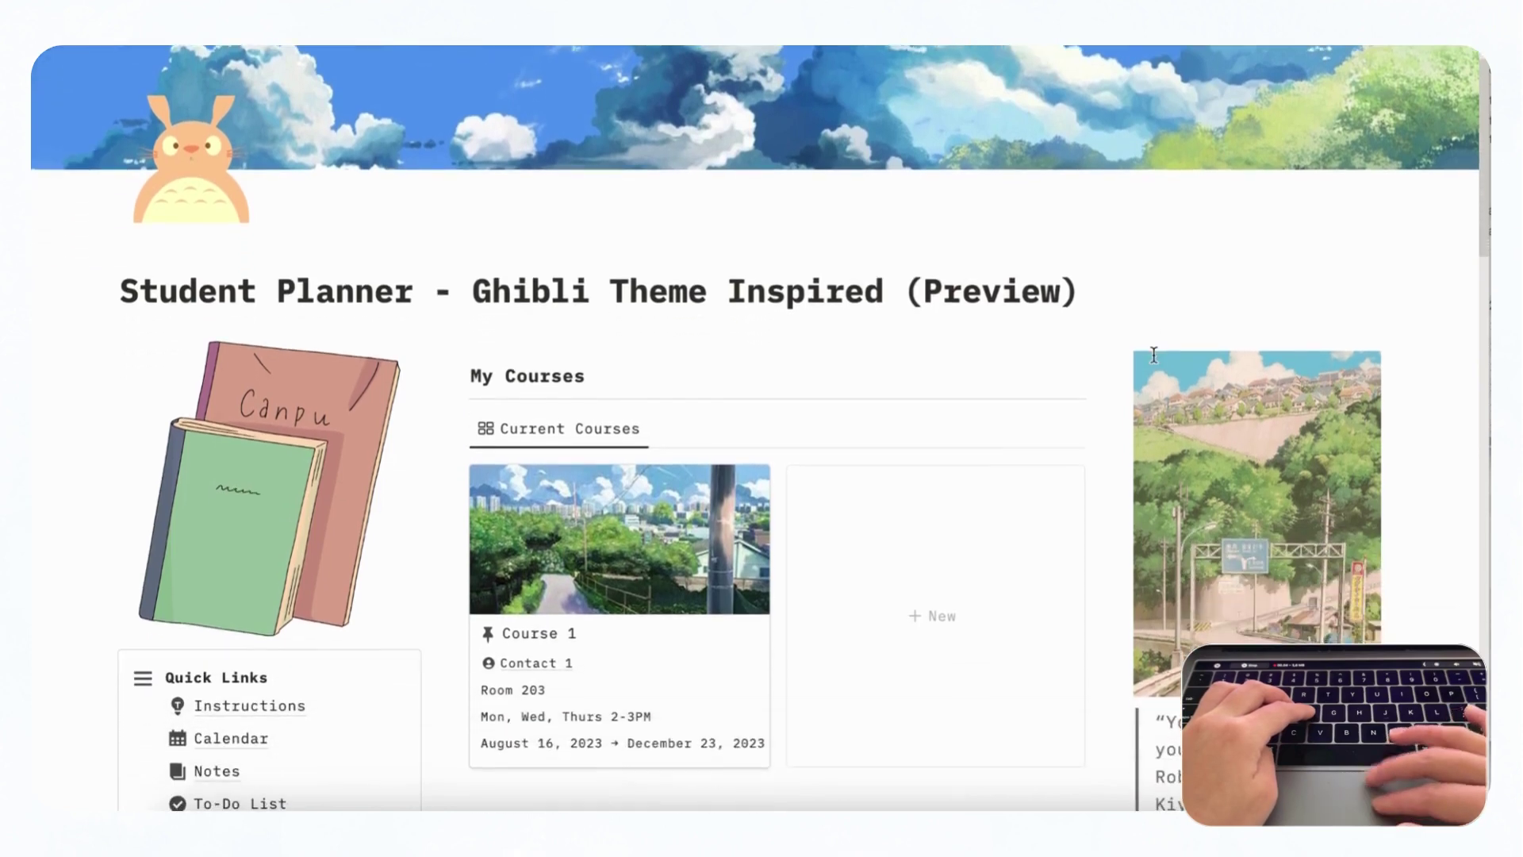
scroll(1155, 362, down, 1)
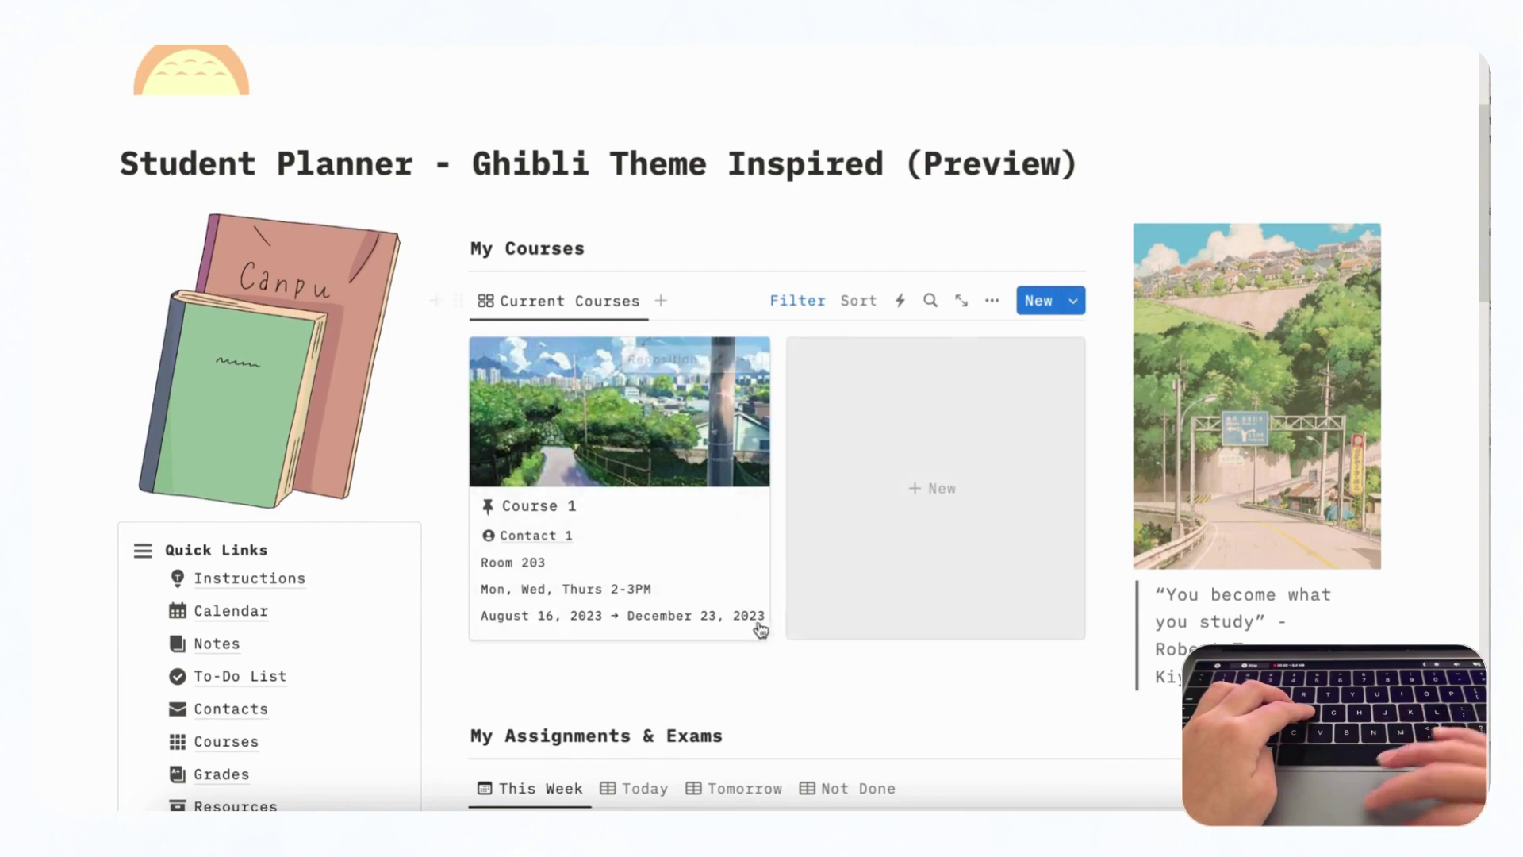
scroll(754, 633, down, 6)
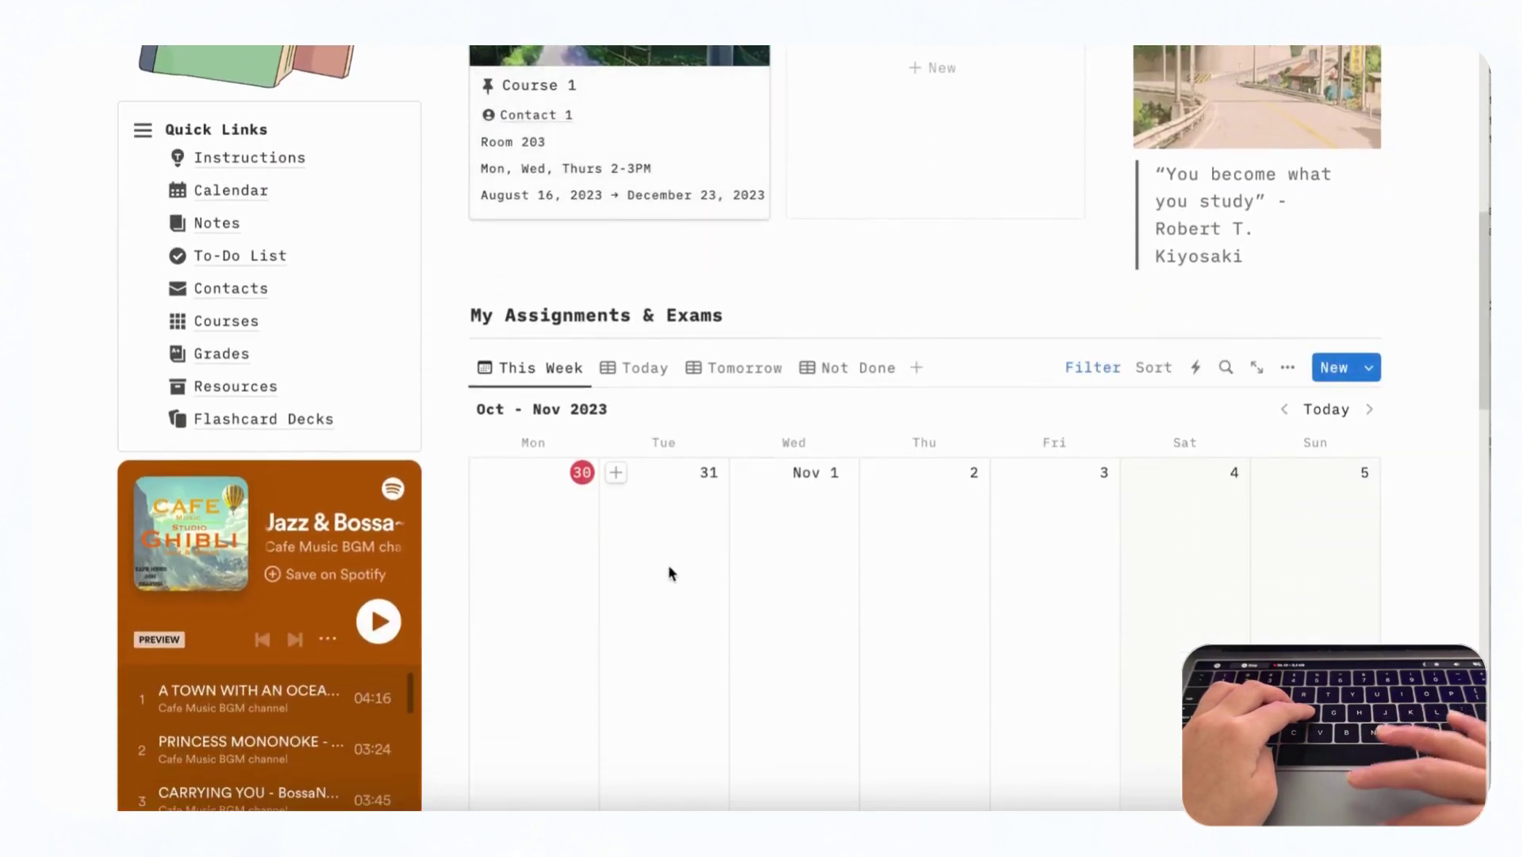
scroll(615, 602, down, 2)
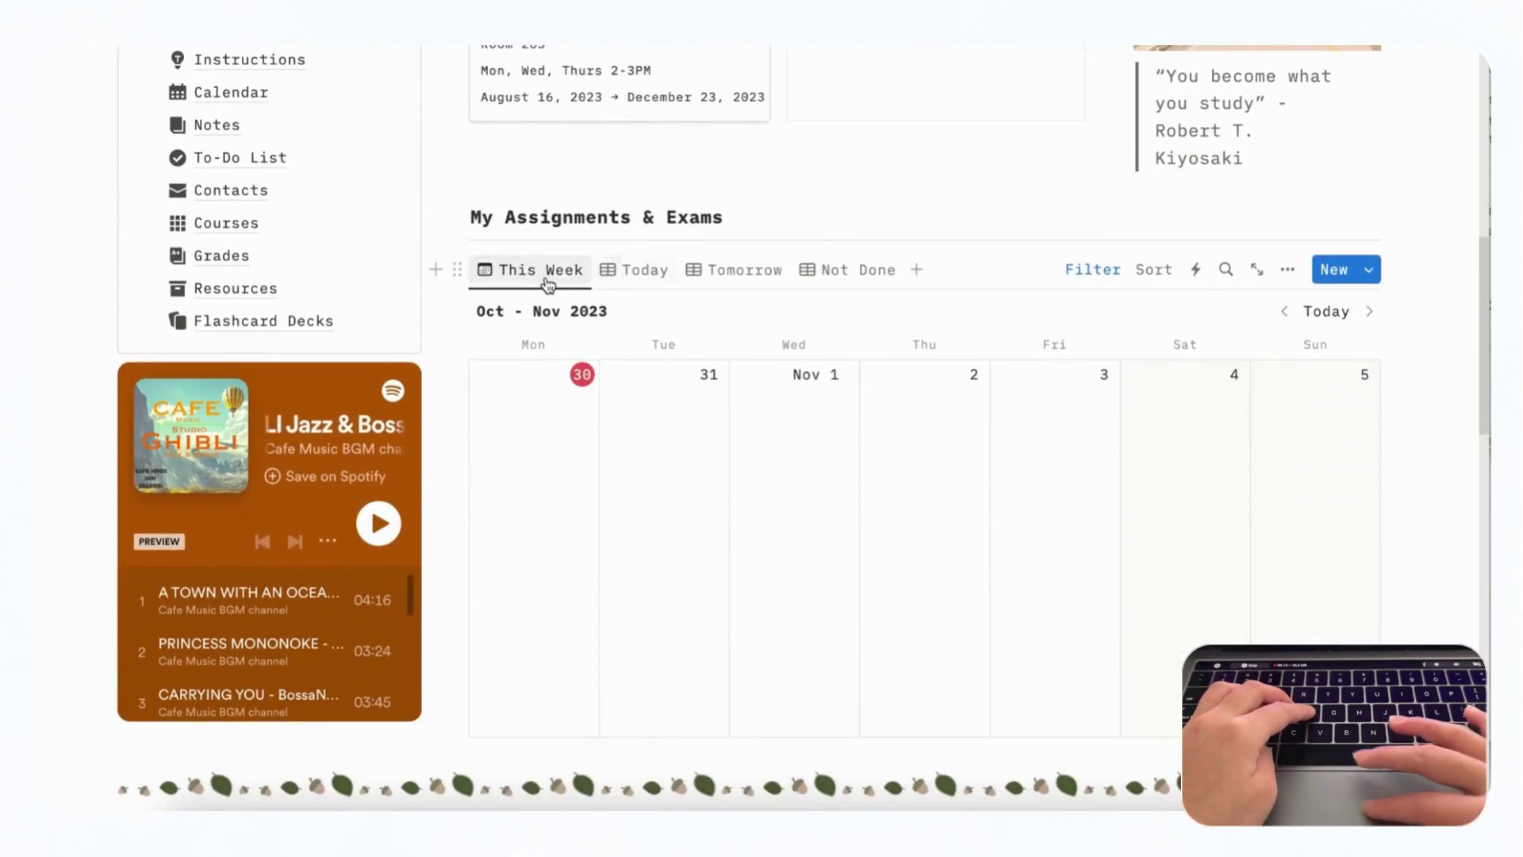
click(630, 273)
click(724, 278)
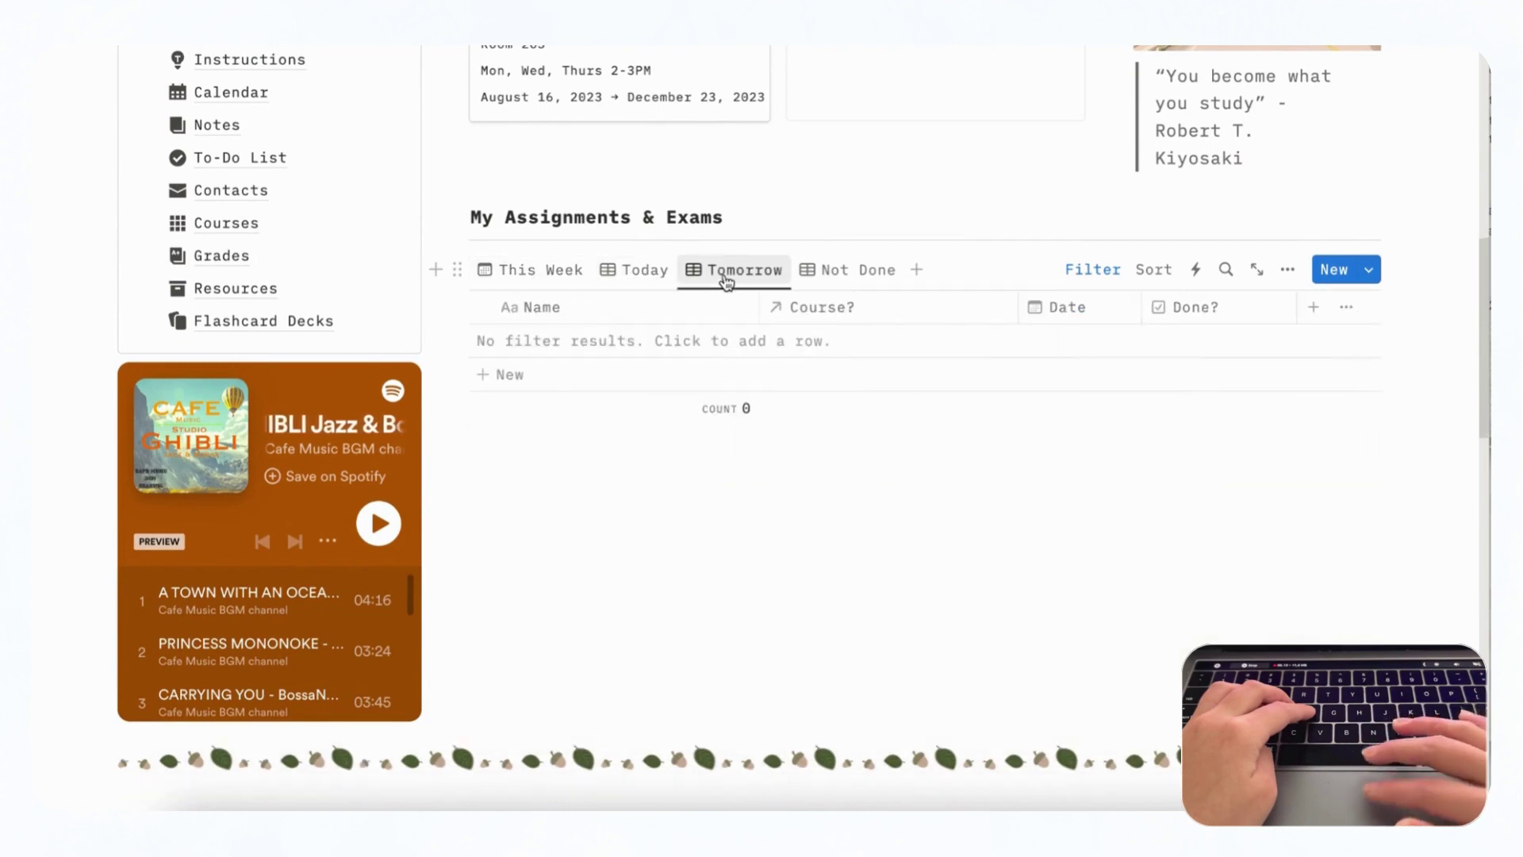
click(845, 271)
click(524, 274)
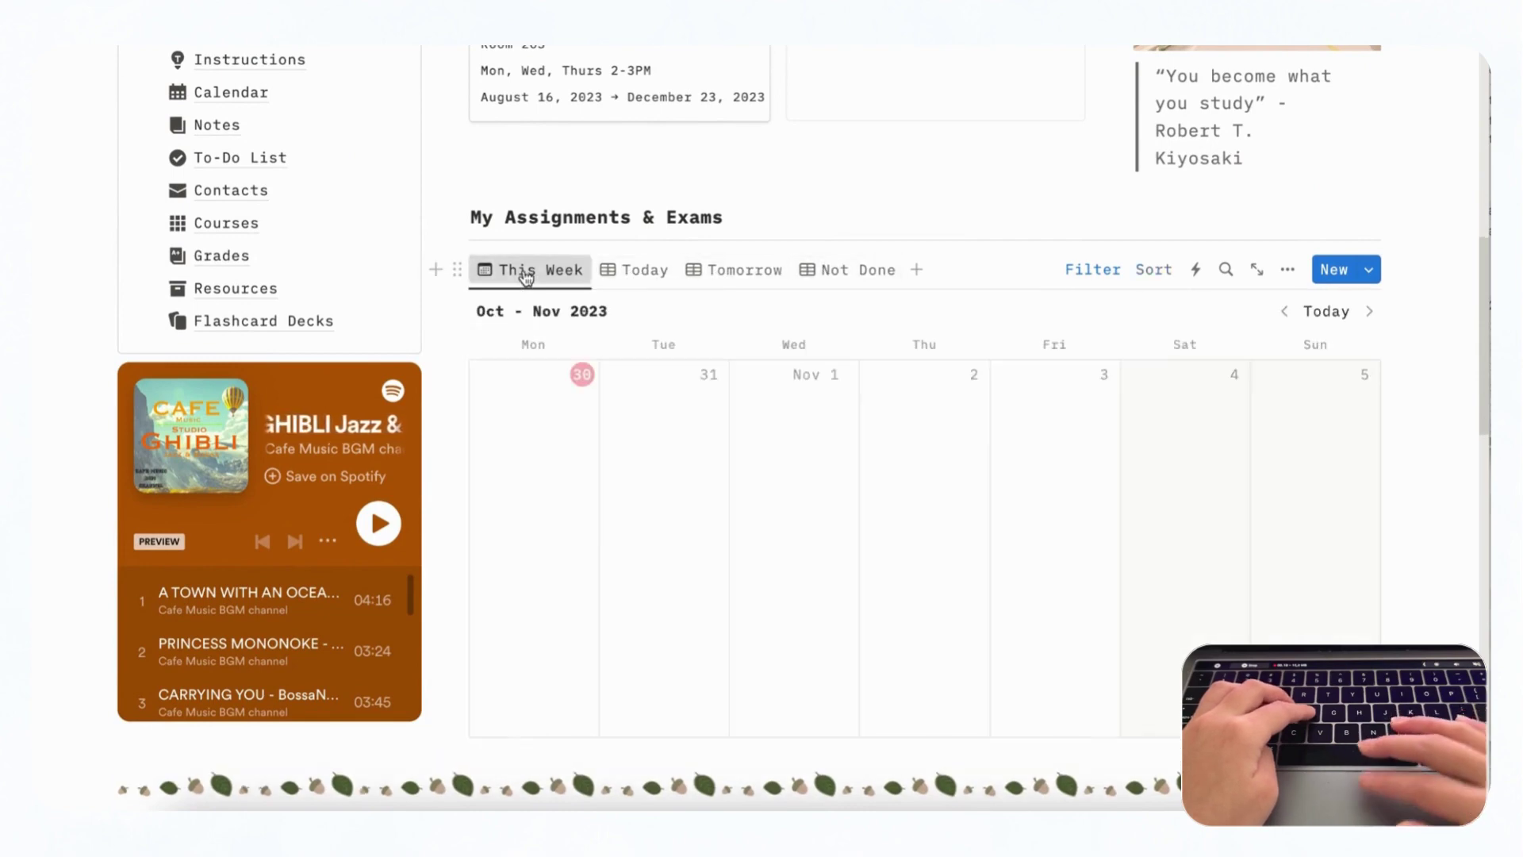
- Cycle the notes views: needs review, reviewed, by tag, by course, then all notes
scroll(836, 534, down, 7)
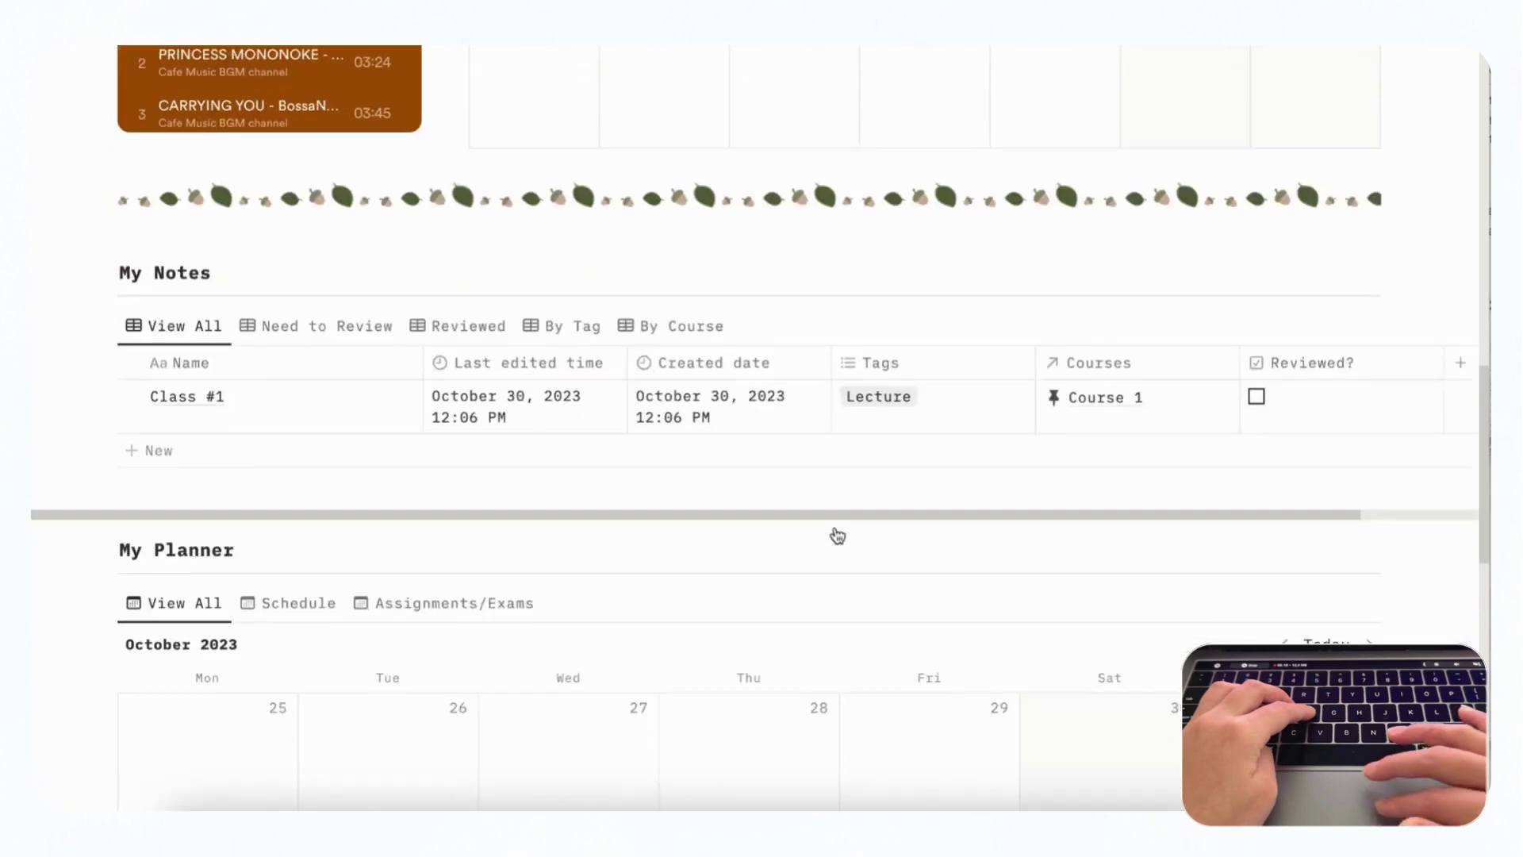
scroll(836, 533, down, 1)
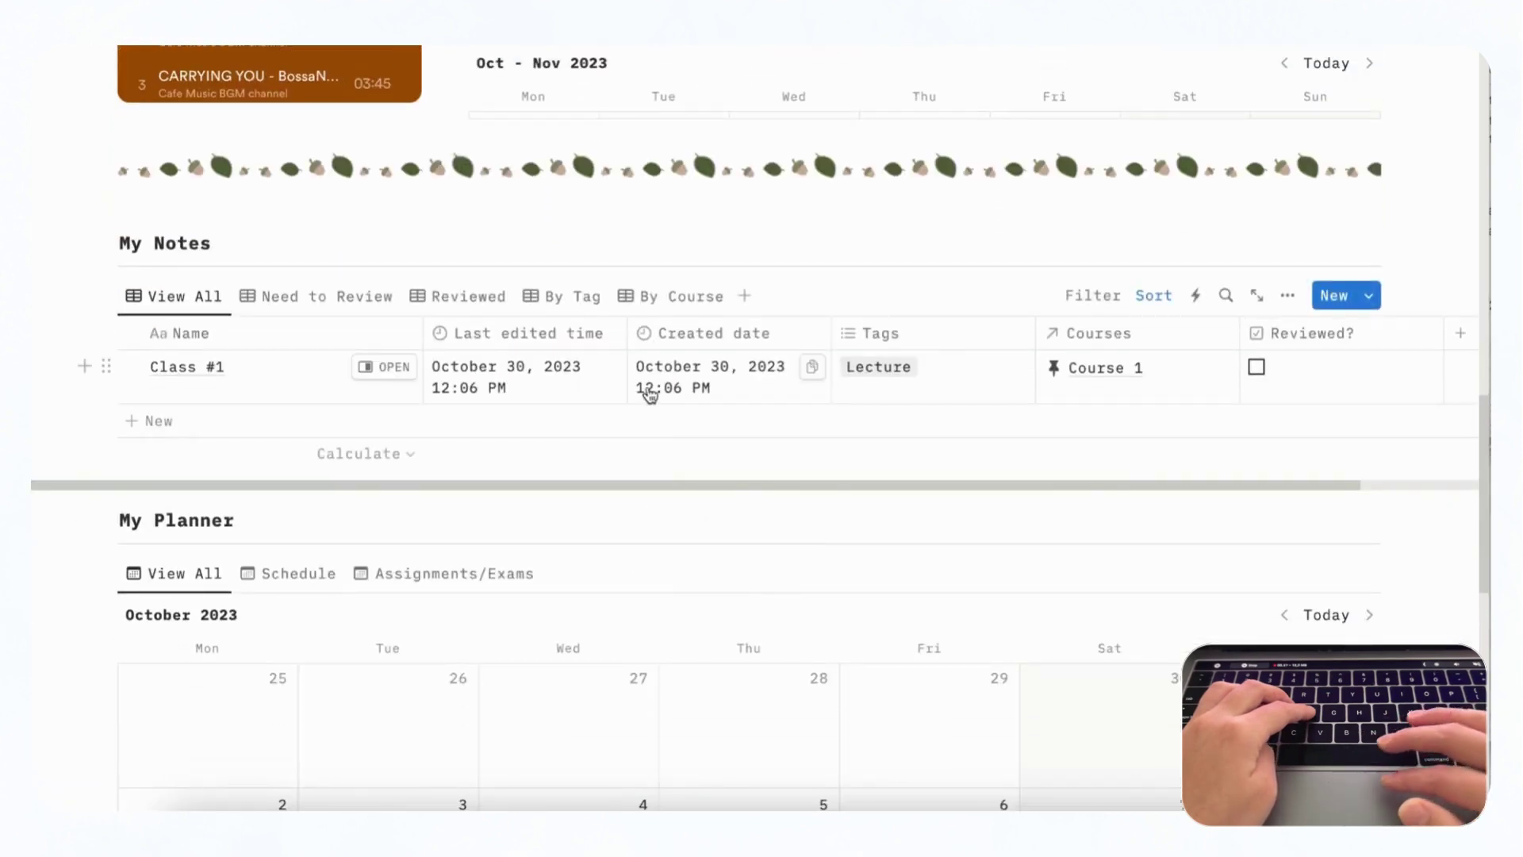
click(320, 298)
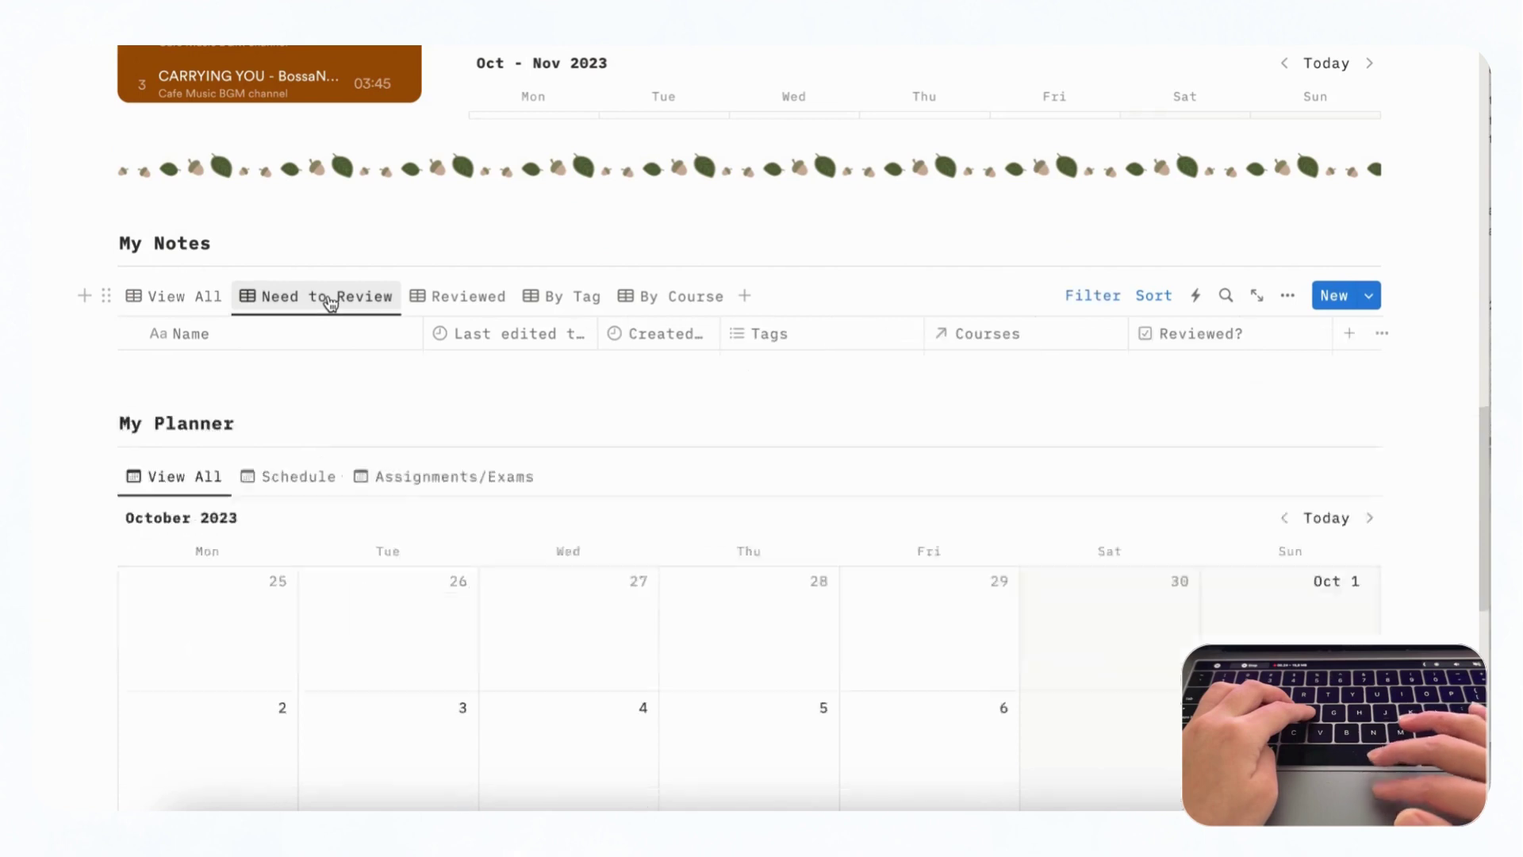
click(468, 298)
click(559, 301)
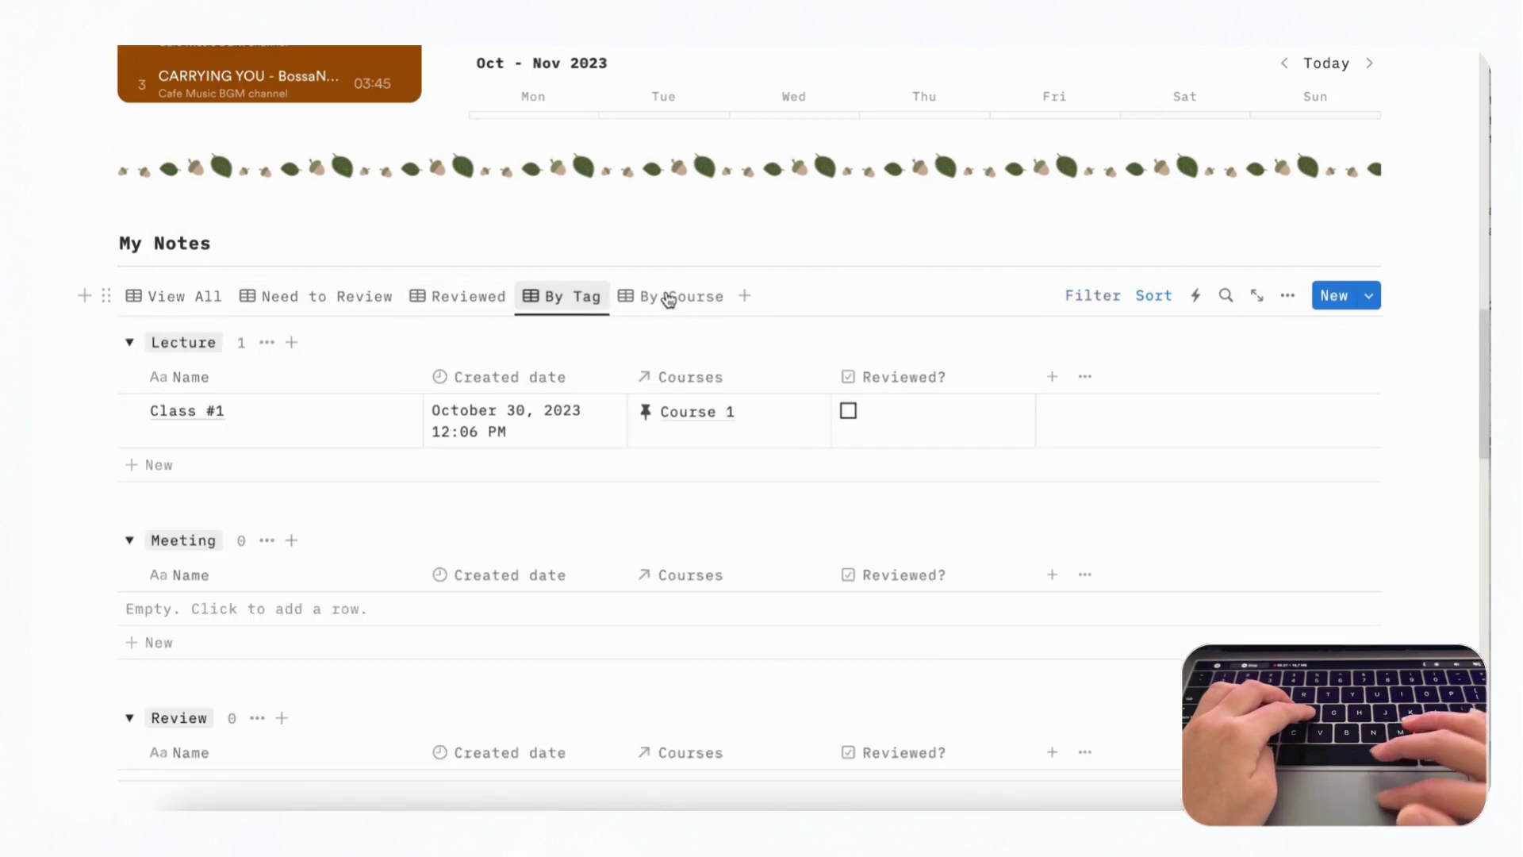
click(670, 298)
click(175, 300)
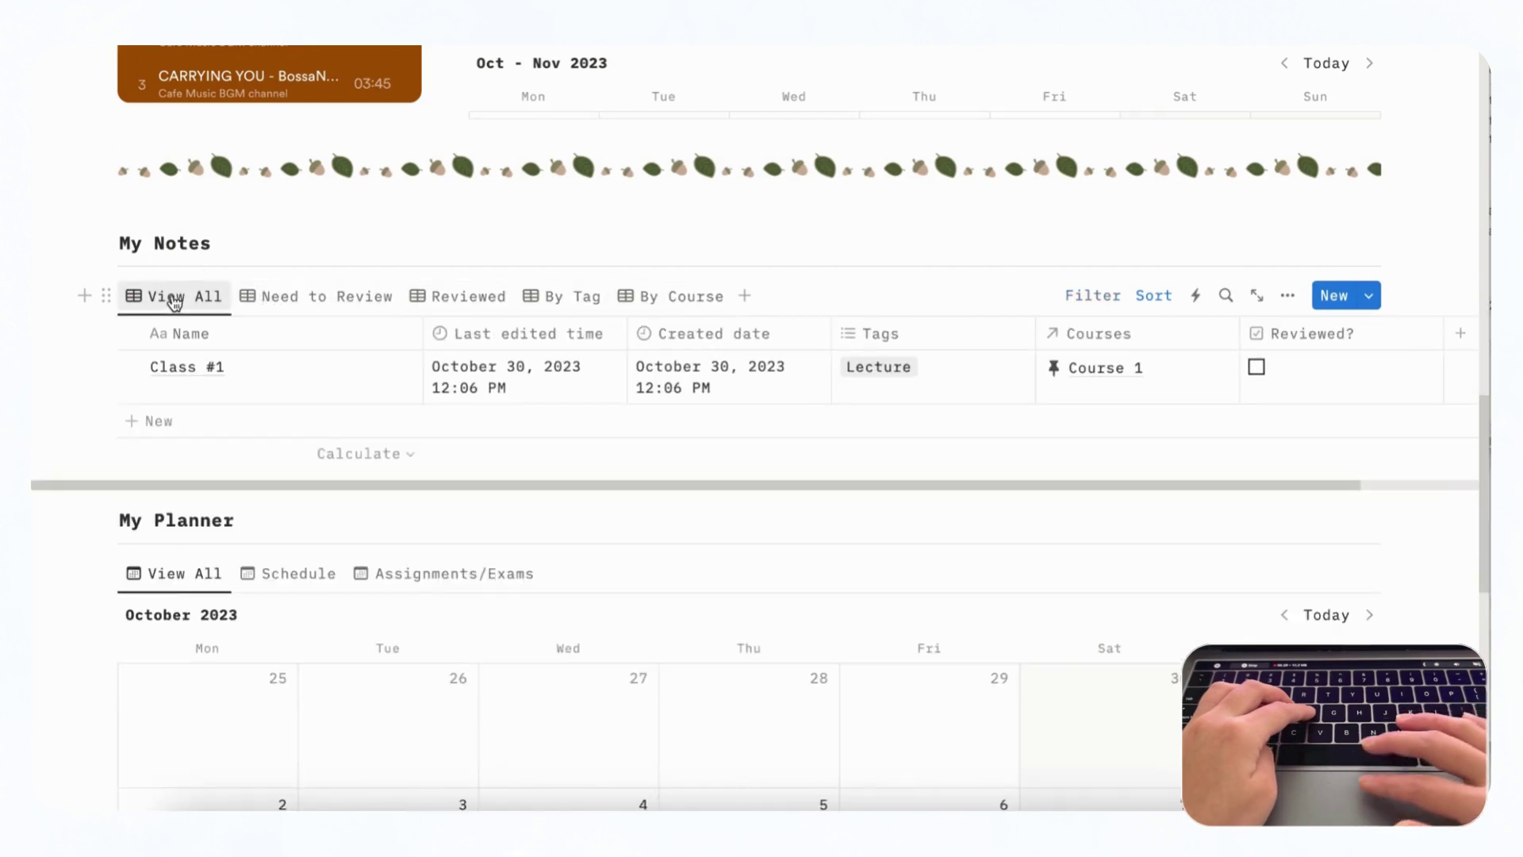
- Switch the planner to its assignments and exams view and look it over
scroll(469, 431, down, 5)
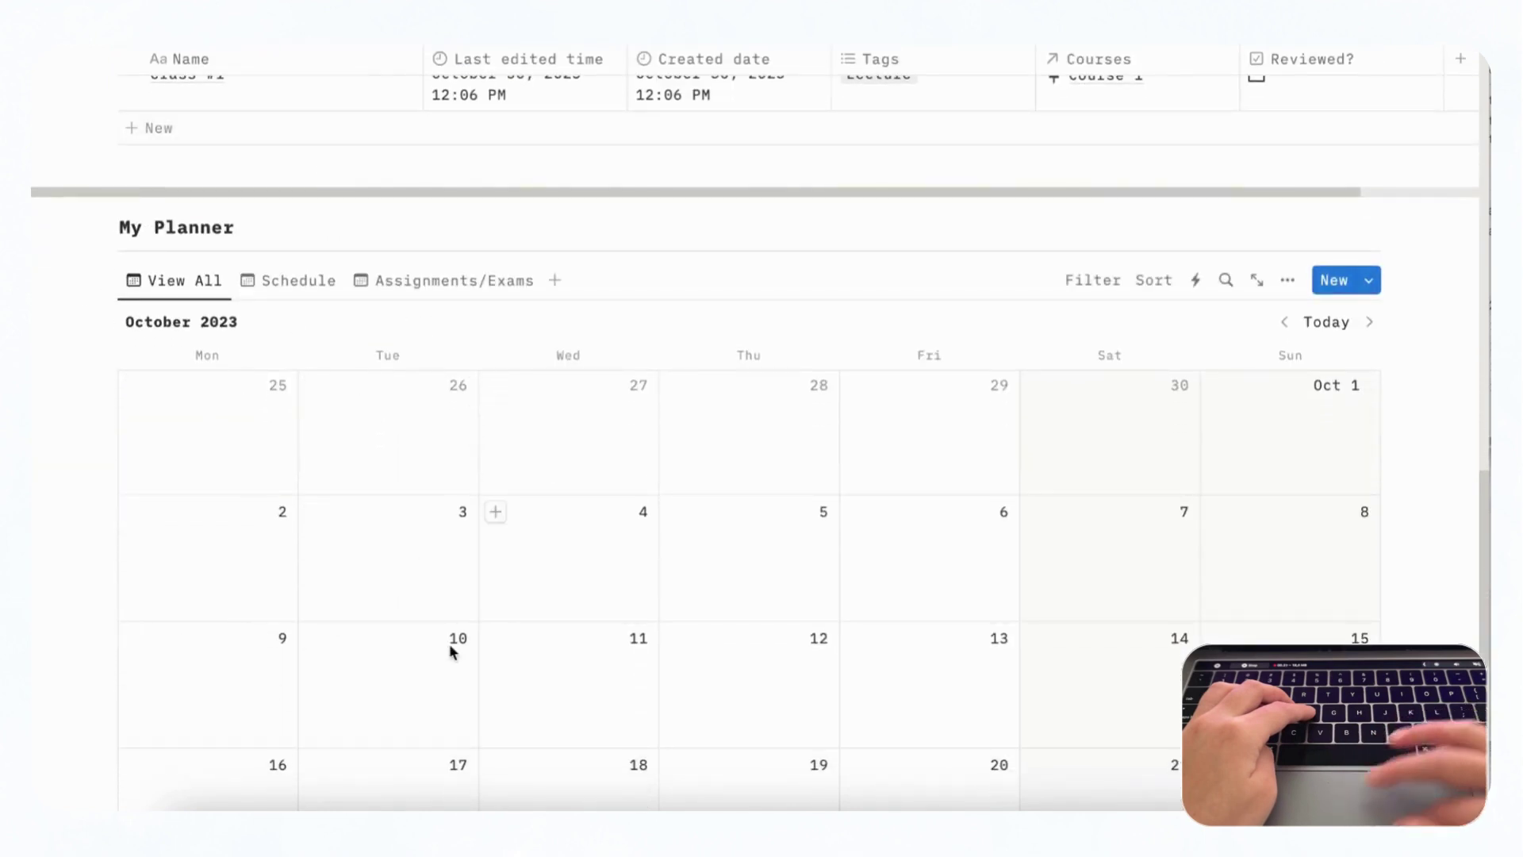
scroll(476, 616, down, 3)
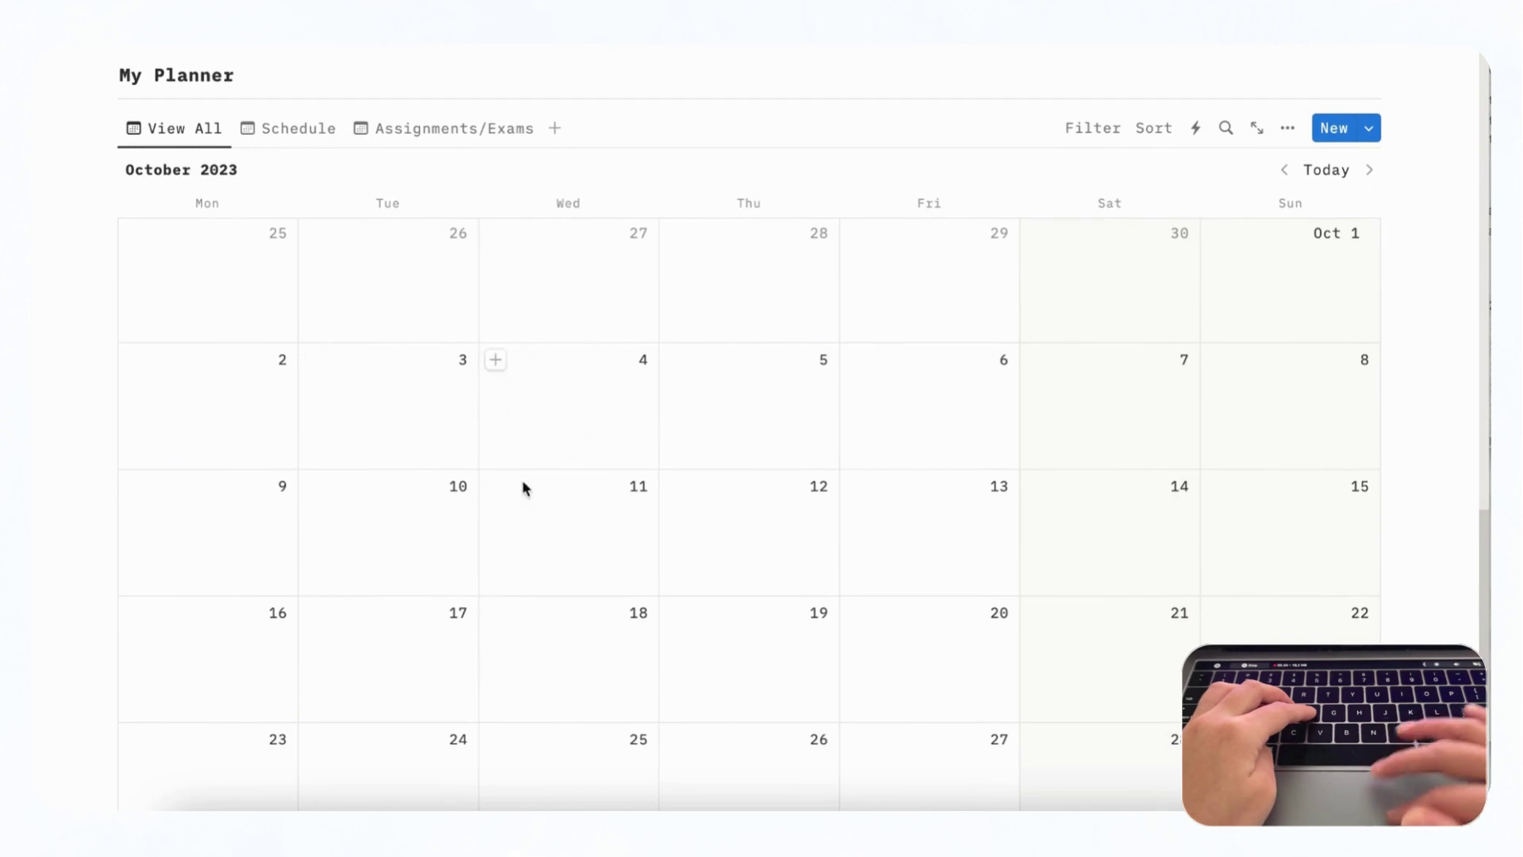
click(462, 131)
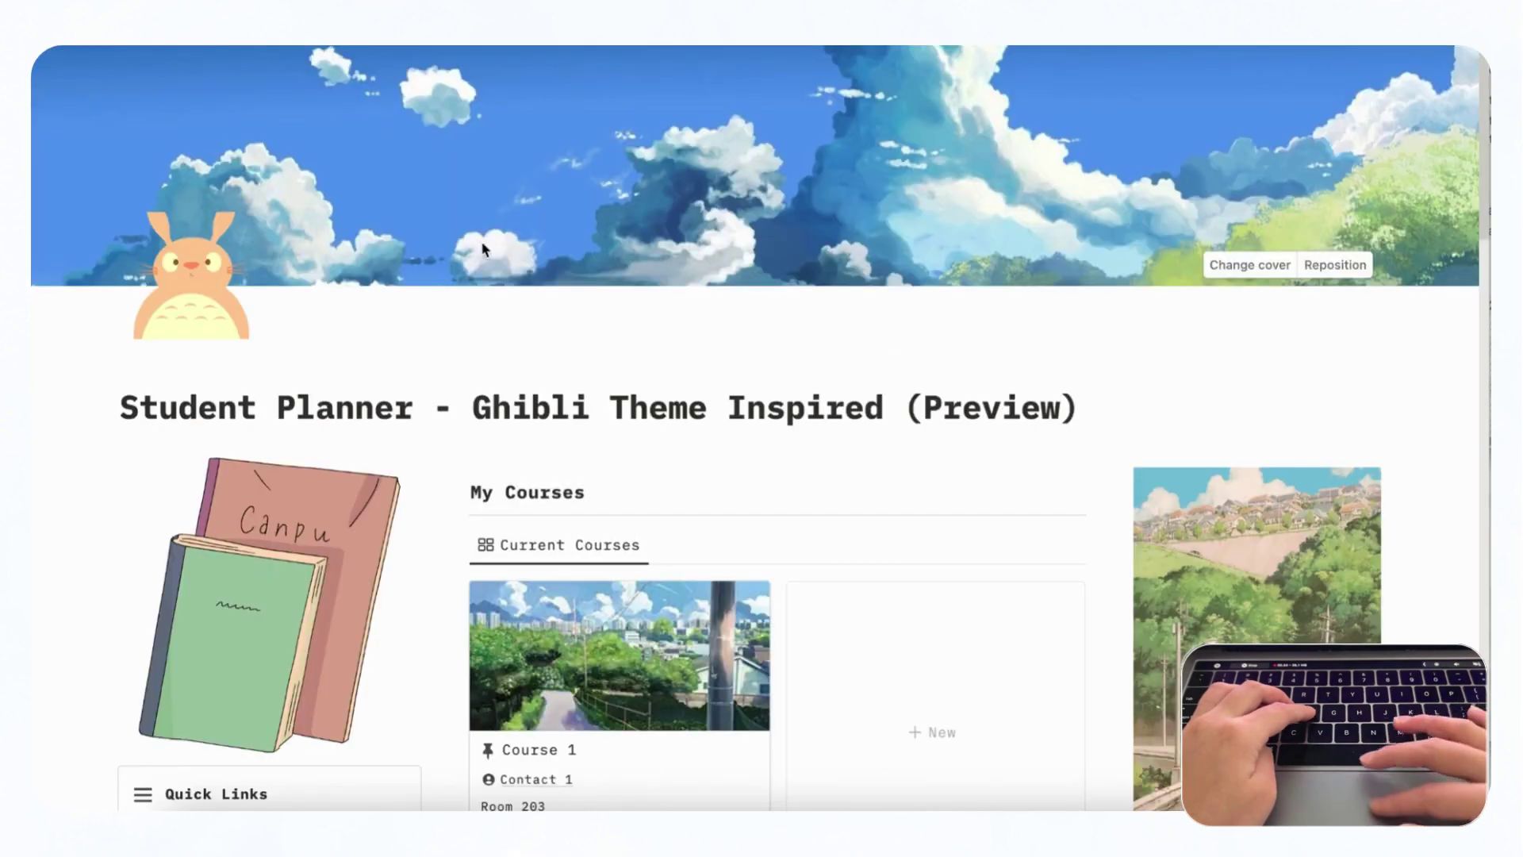
scroll(508, 310, down, 5)
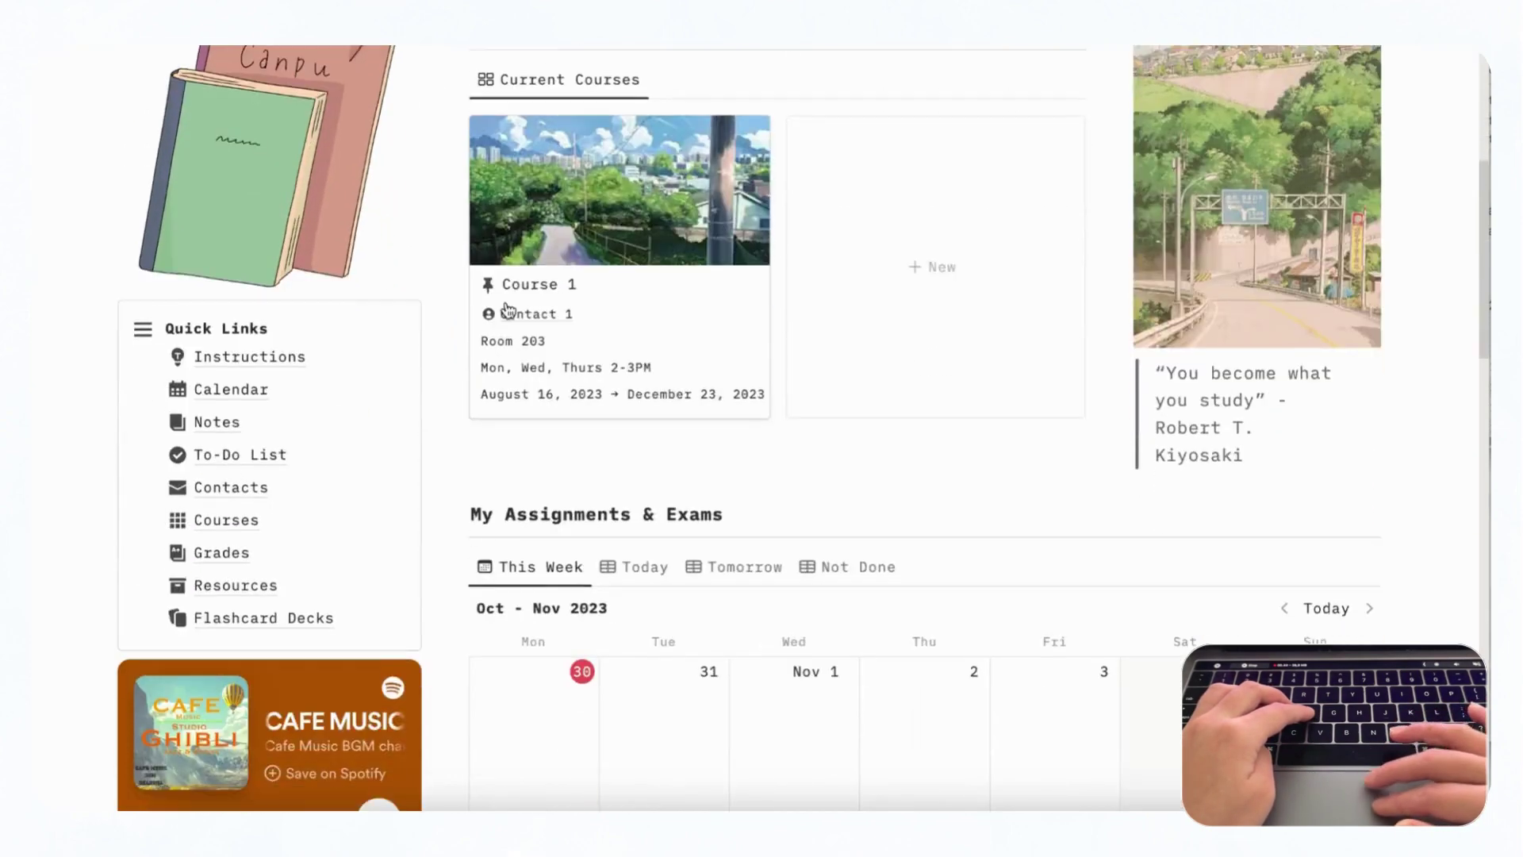
scroll(506, 310, up, 1)
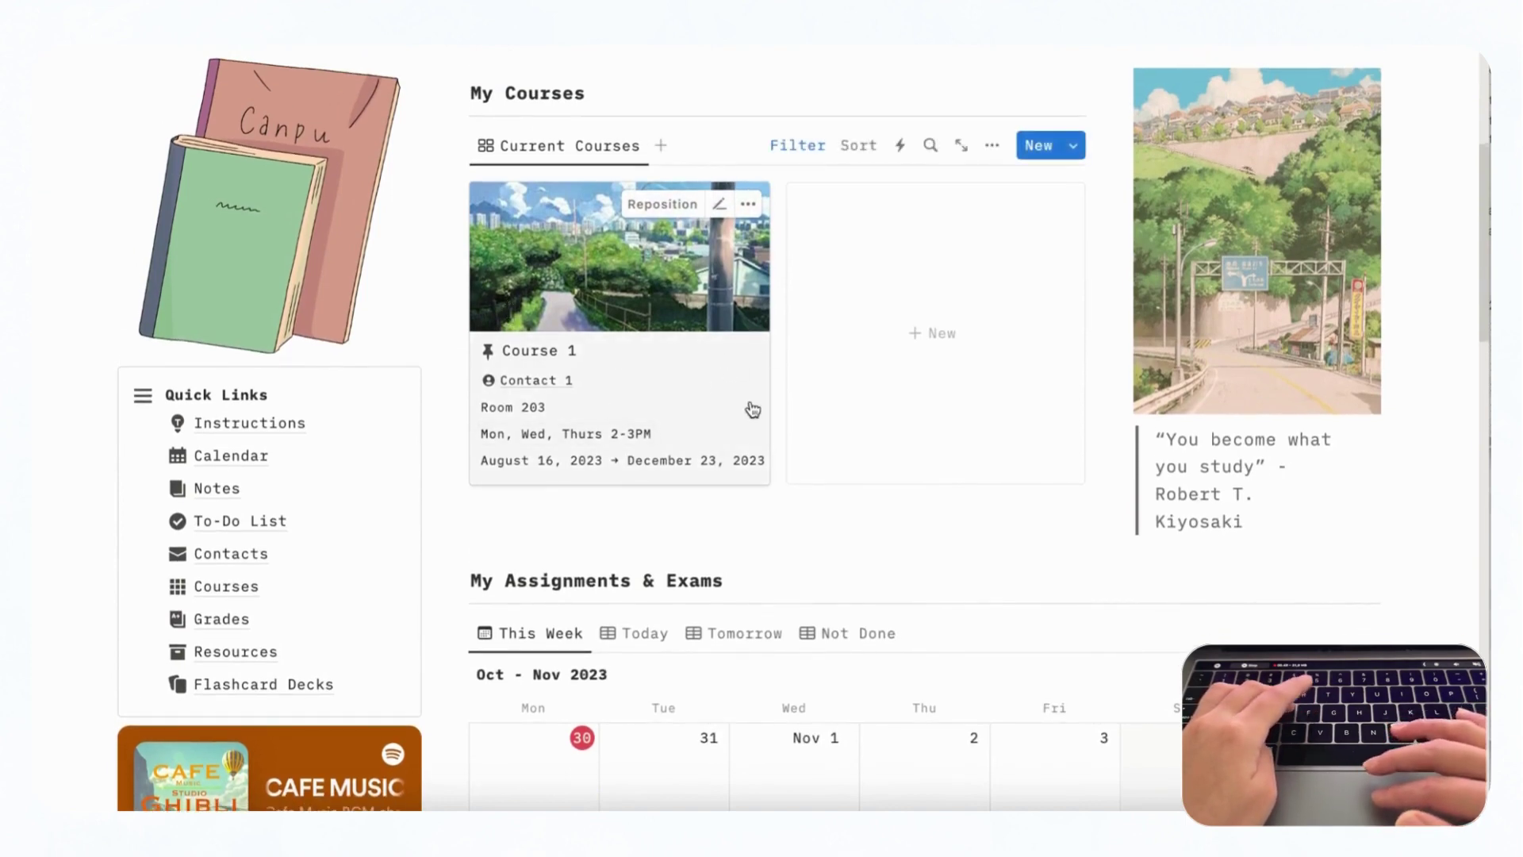
scroll(752, 409, up, 2)
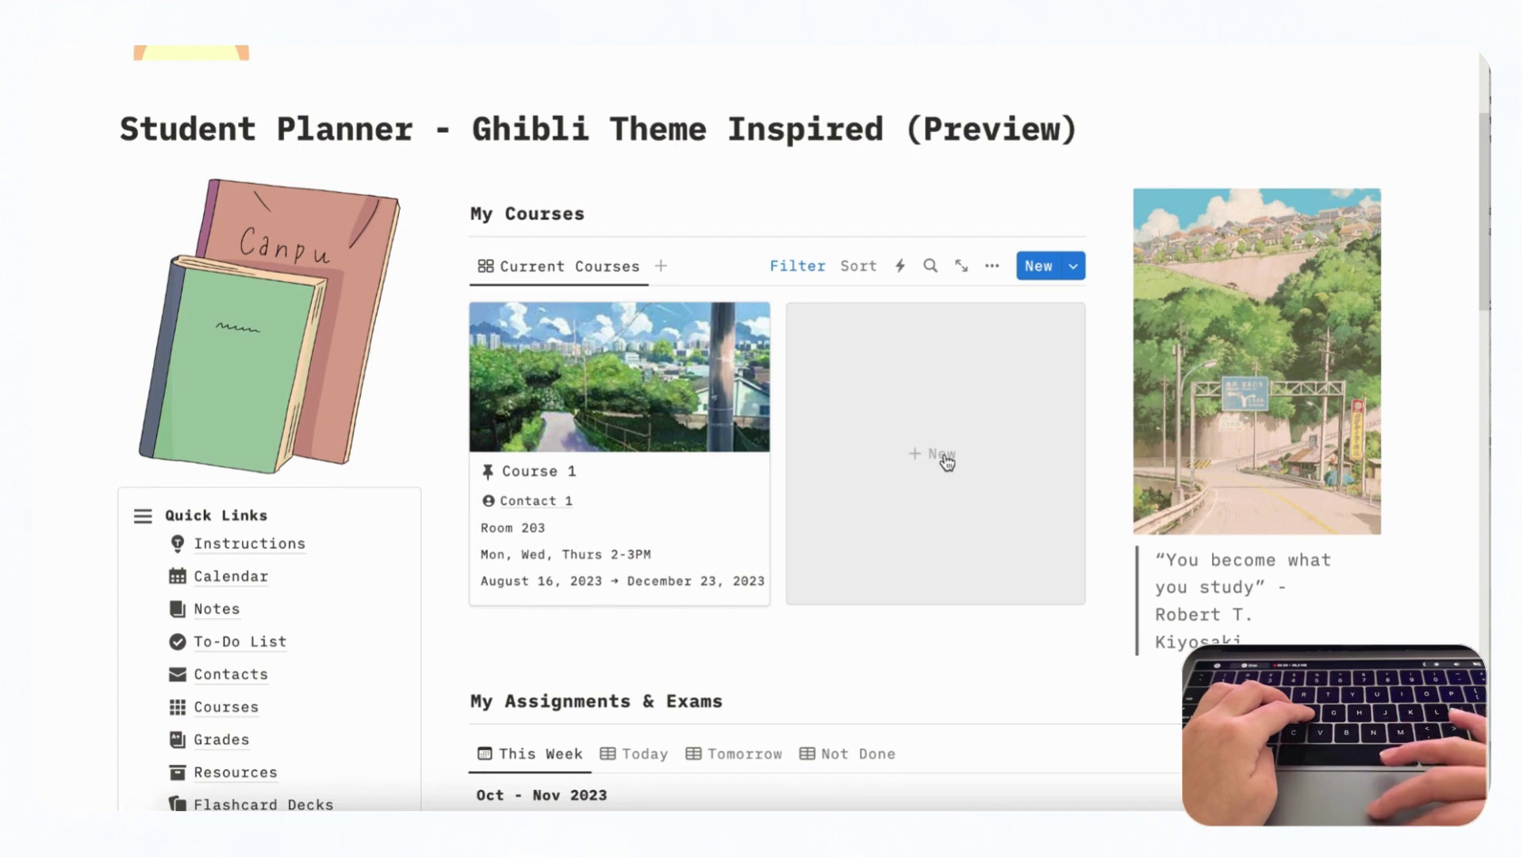
scroll(946, 463, down, 3)
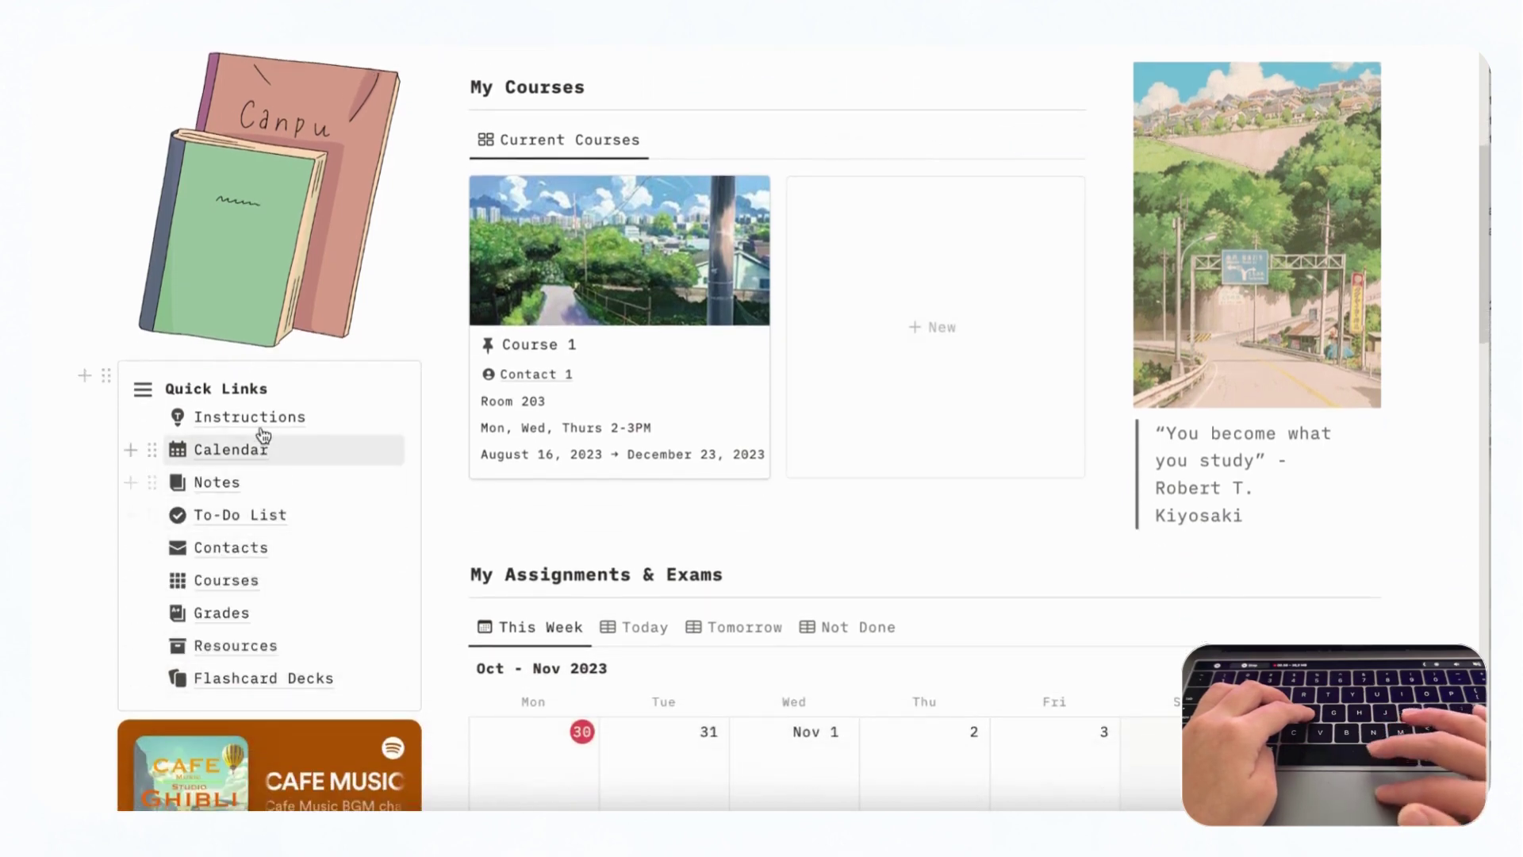
scroll(269, 677, up, 5)
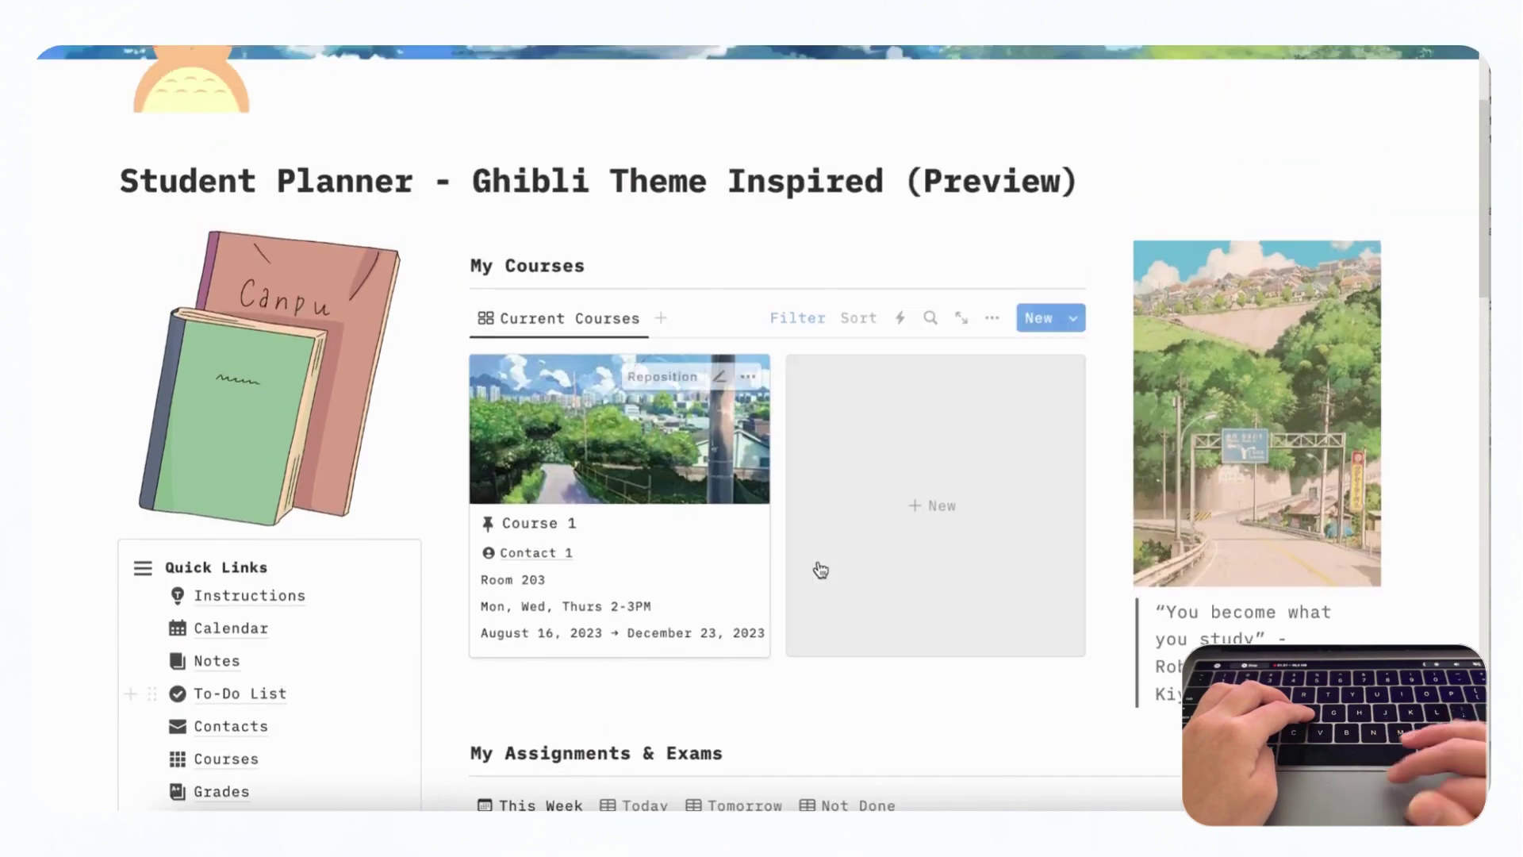
- Create the 'Beginner Spanish Class' course dated October 30 to December 14, 2023
click(966, 536)
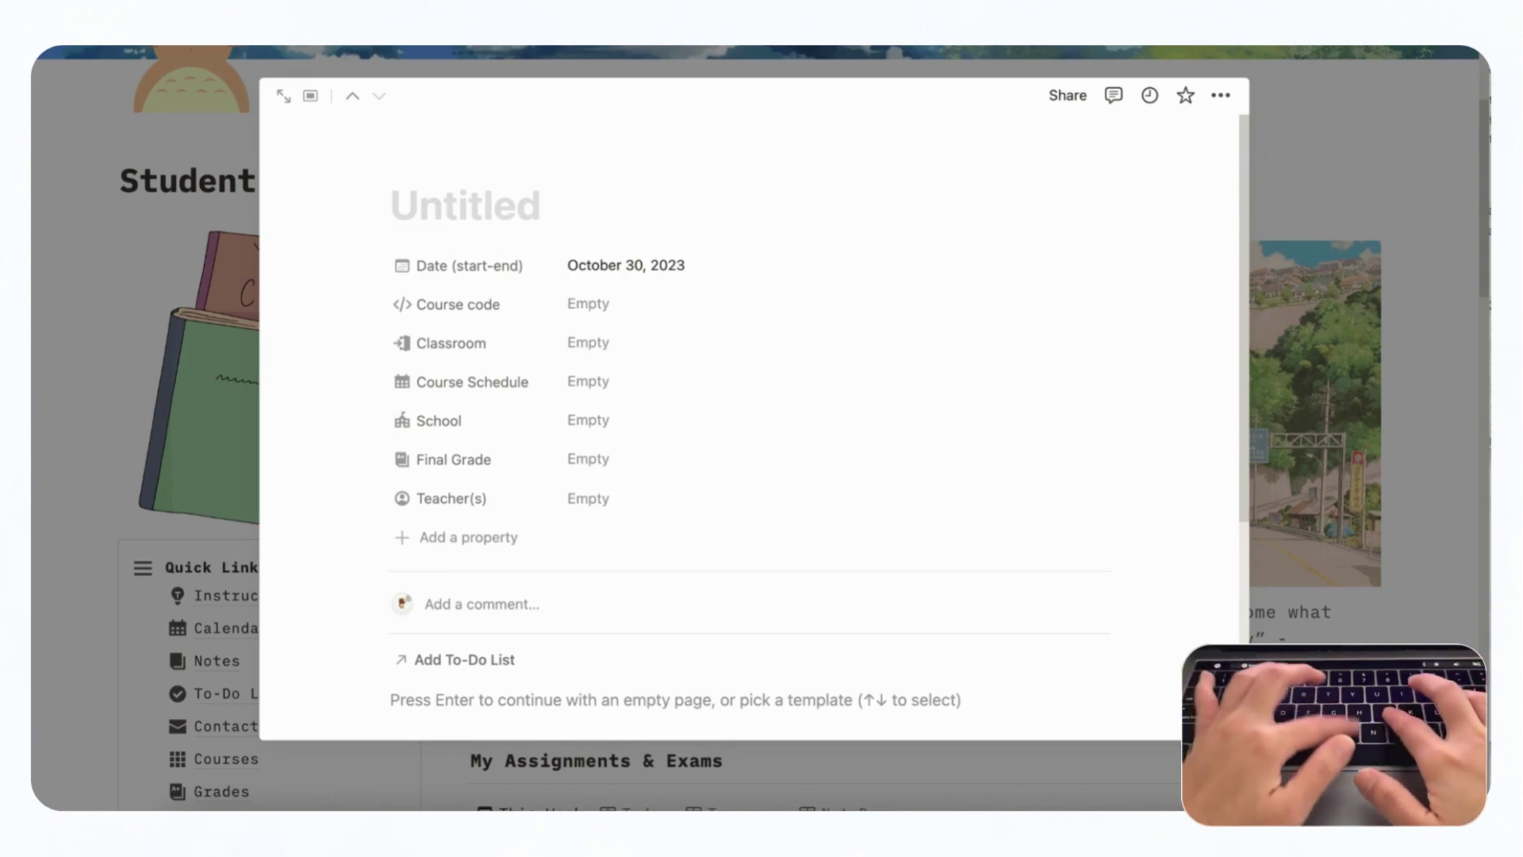
text(Beginner Spanish Class)
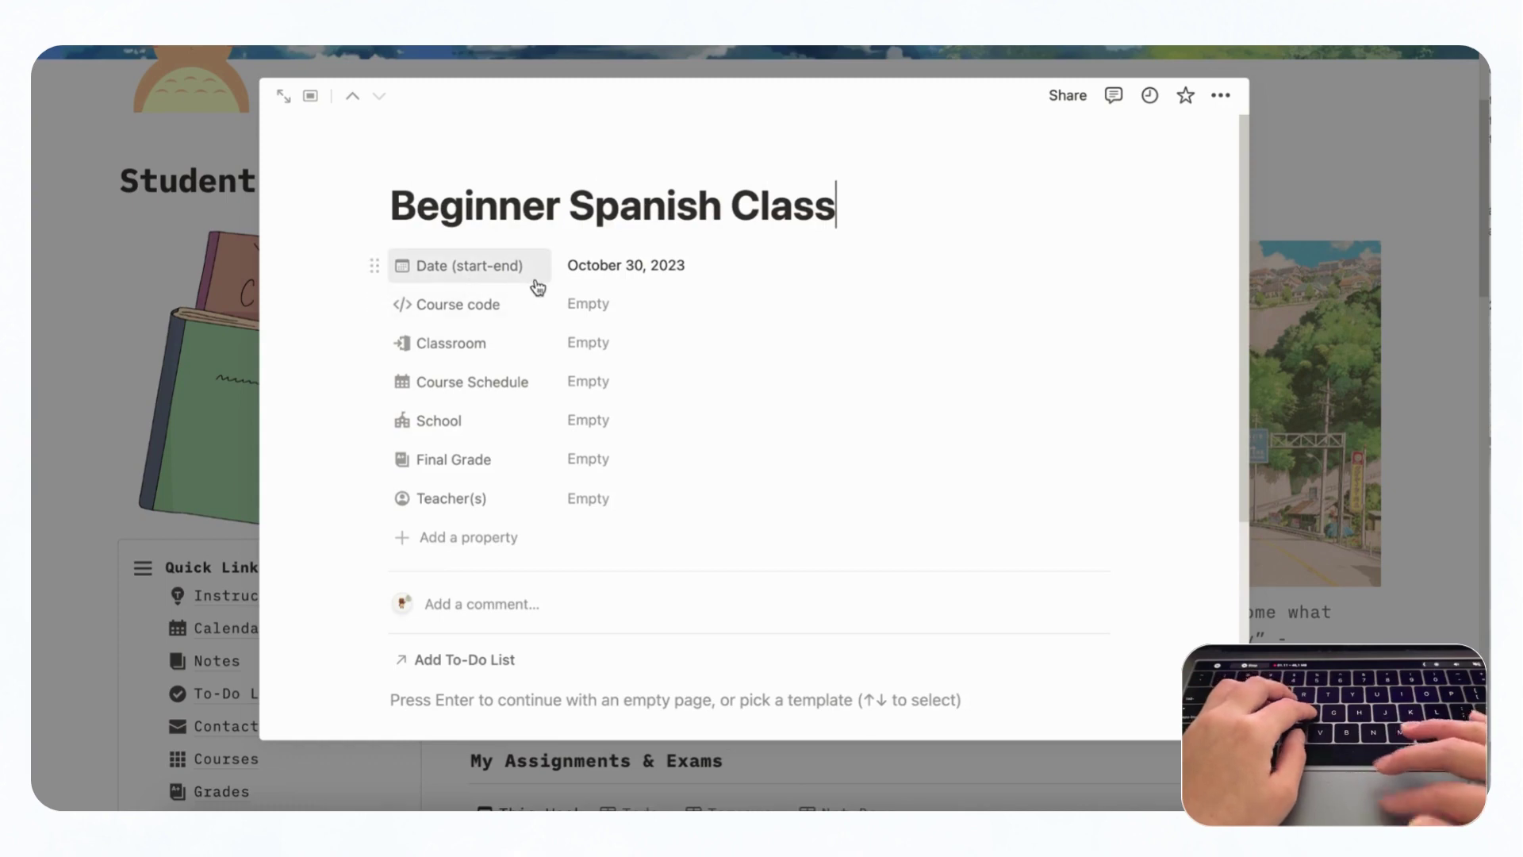
click(683, 264)
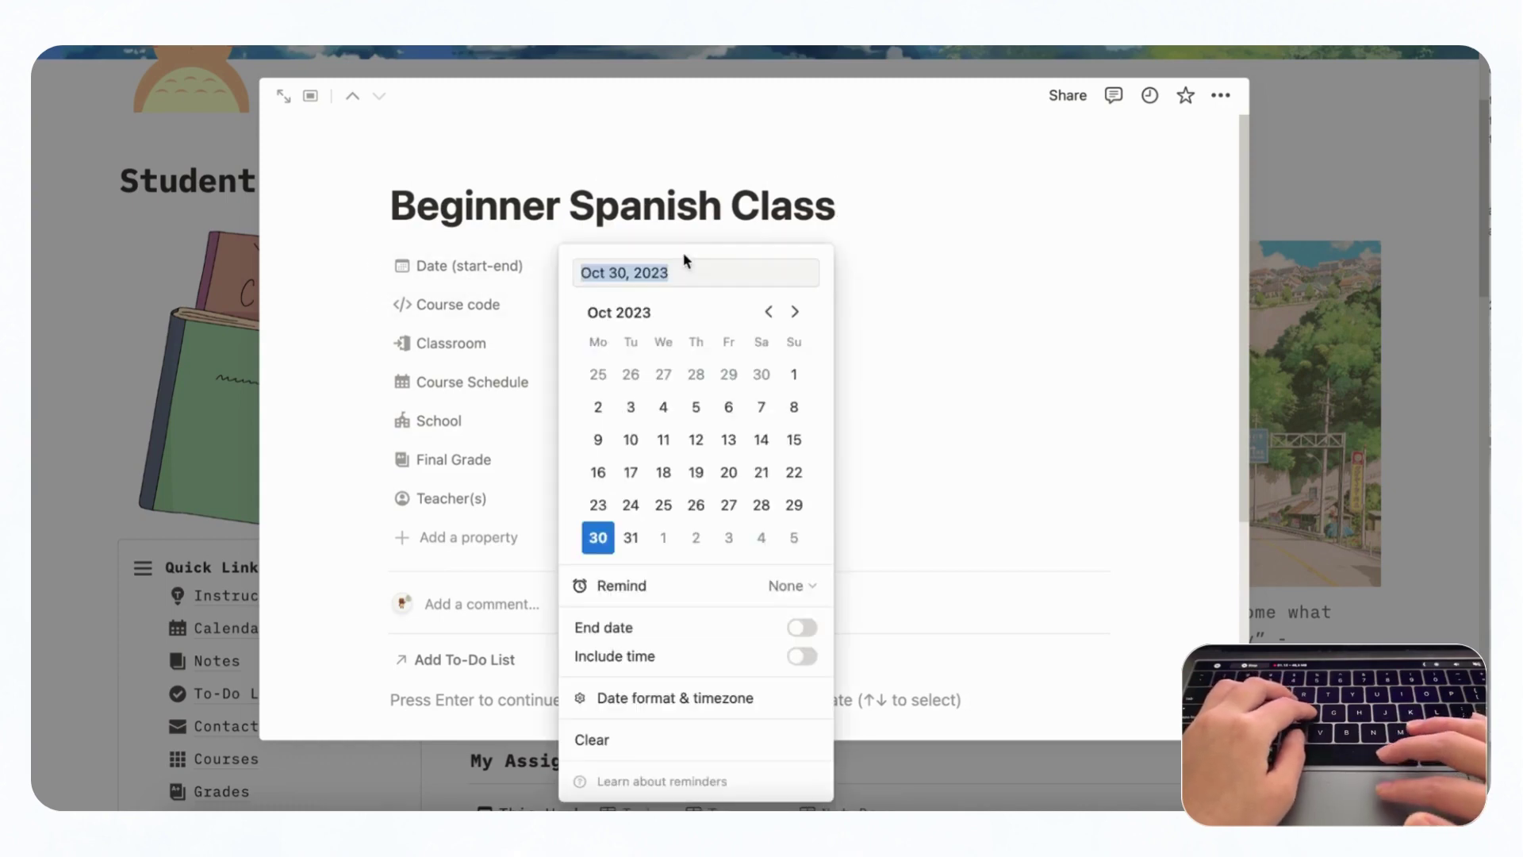
click(803, 629)
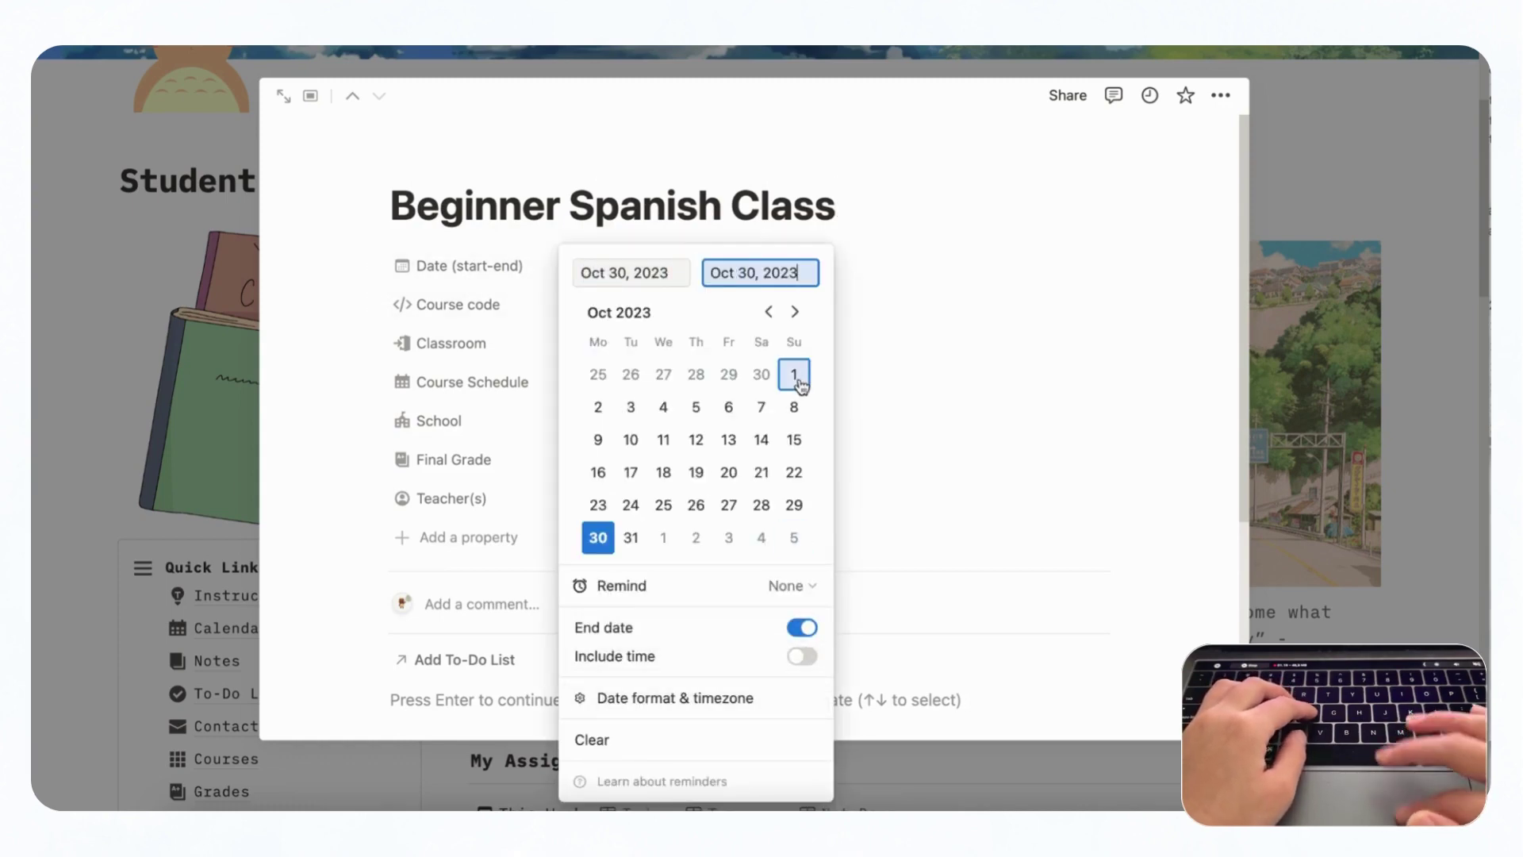
click(797, 314)
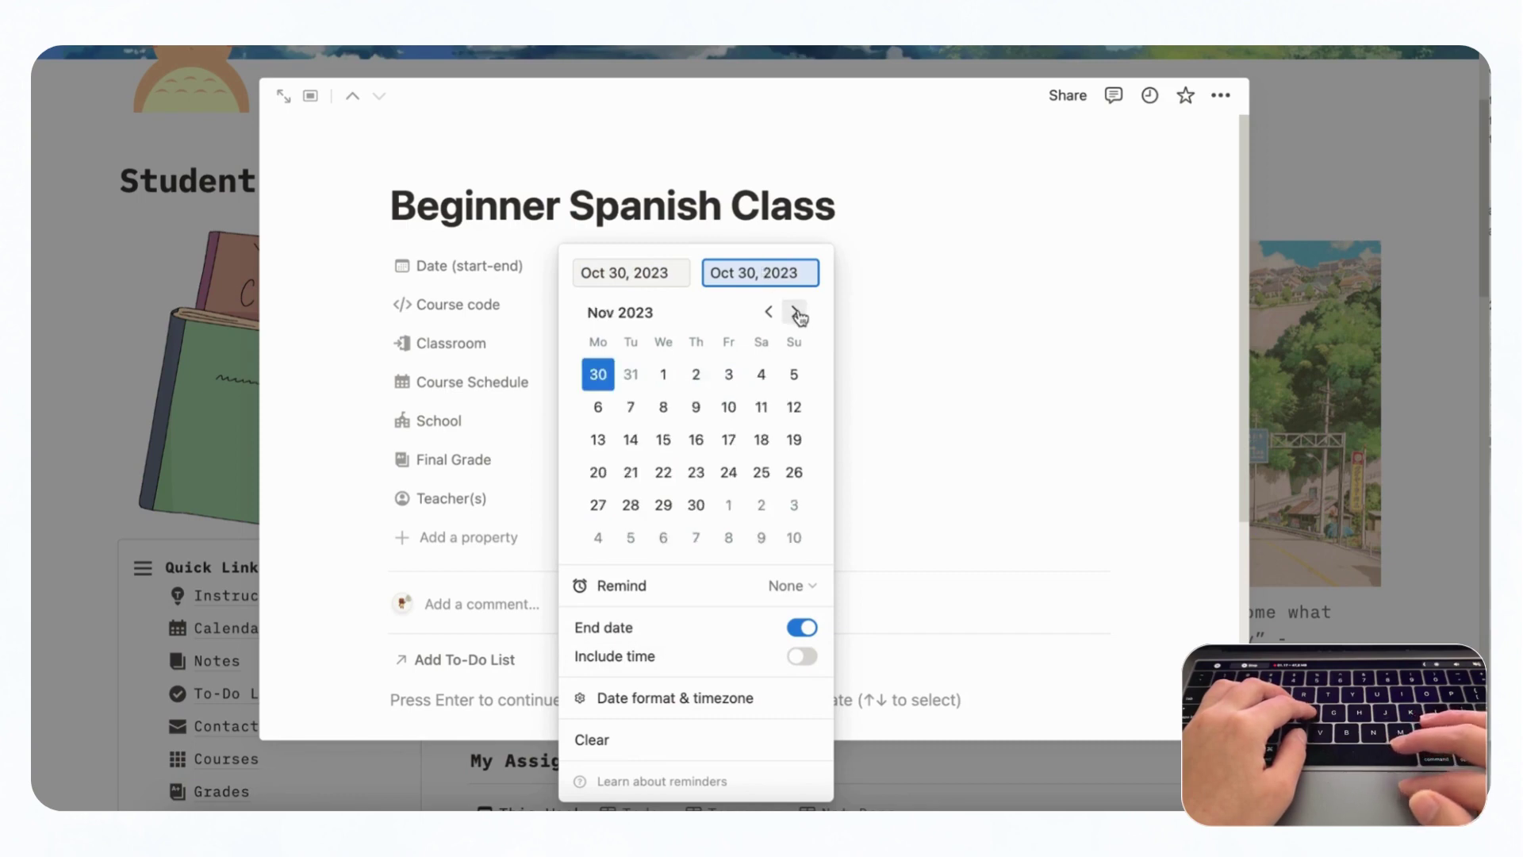
click(797, 314)
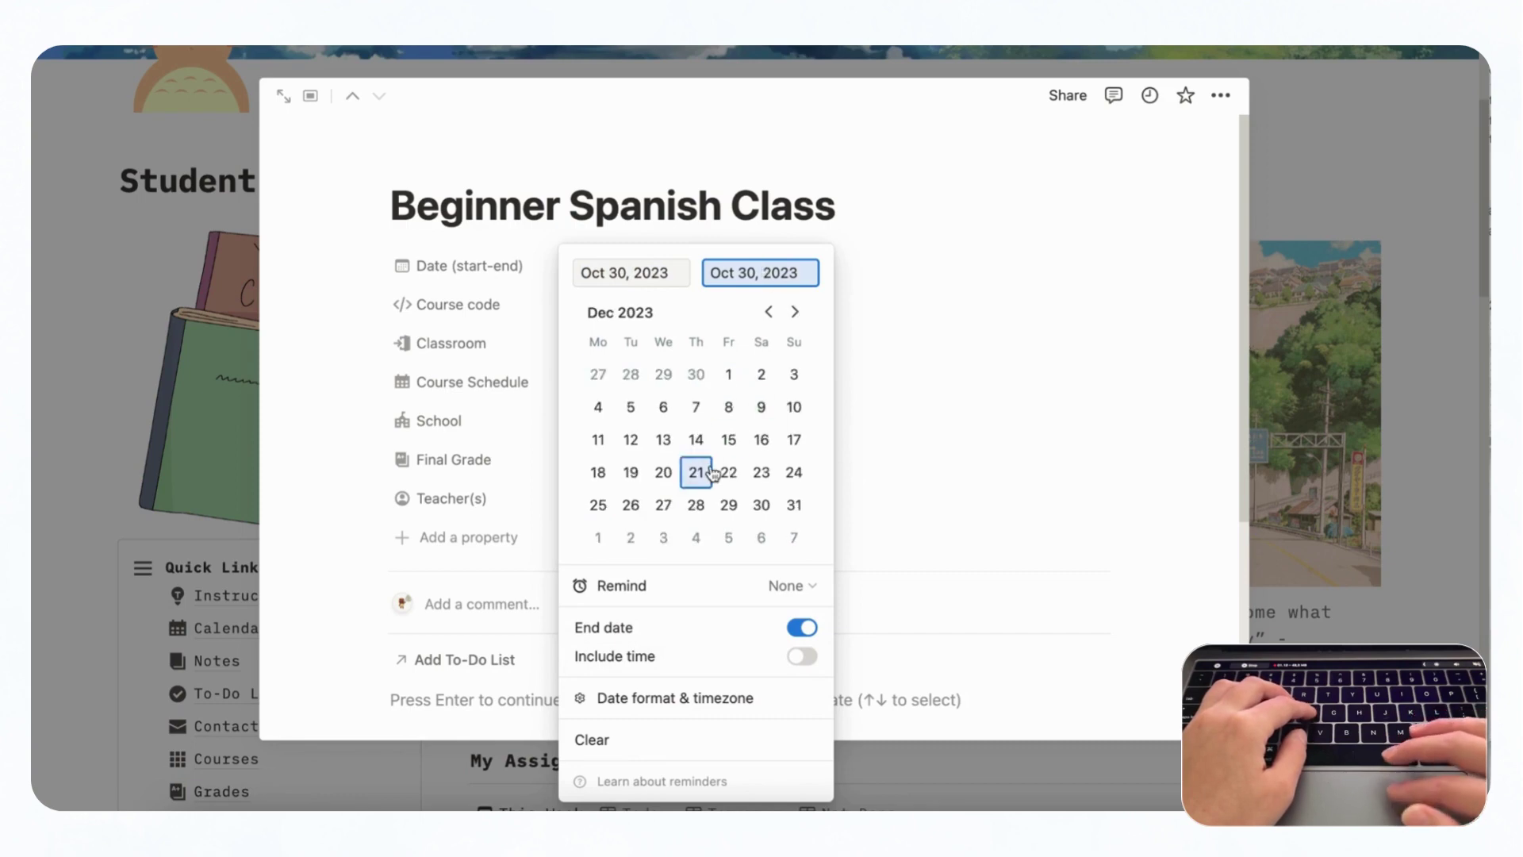
click(697, 440)
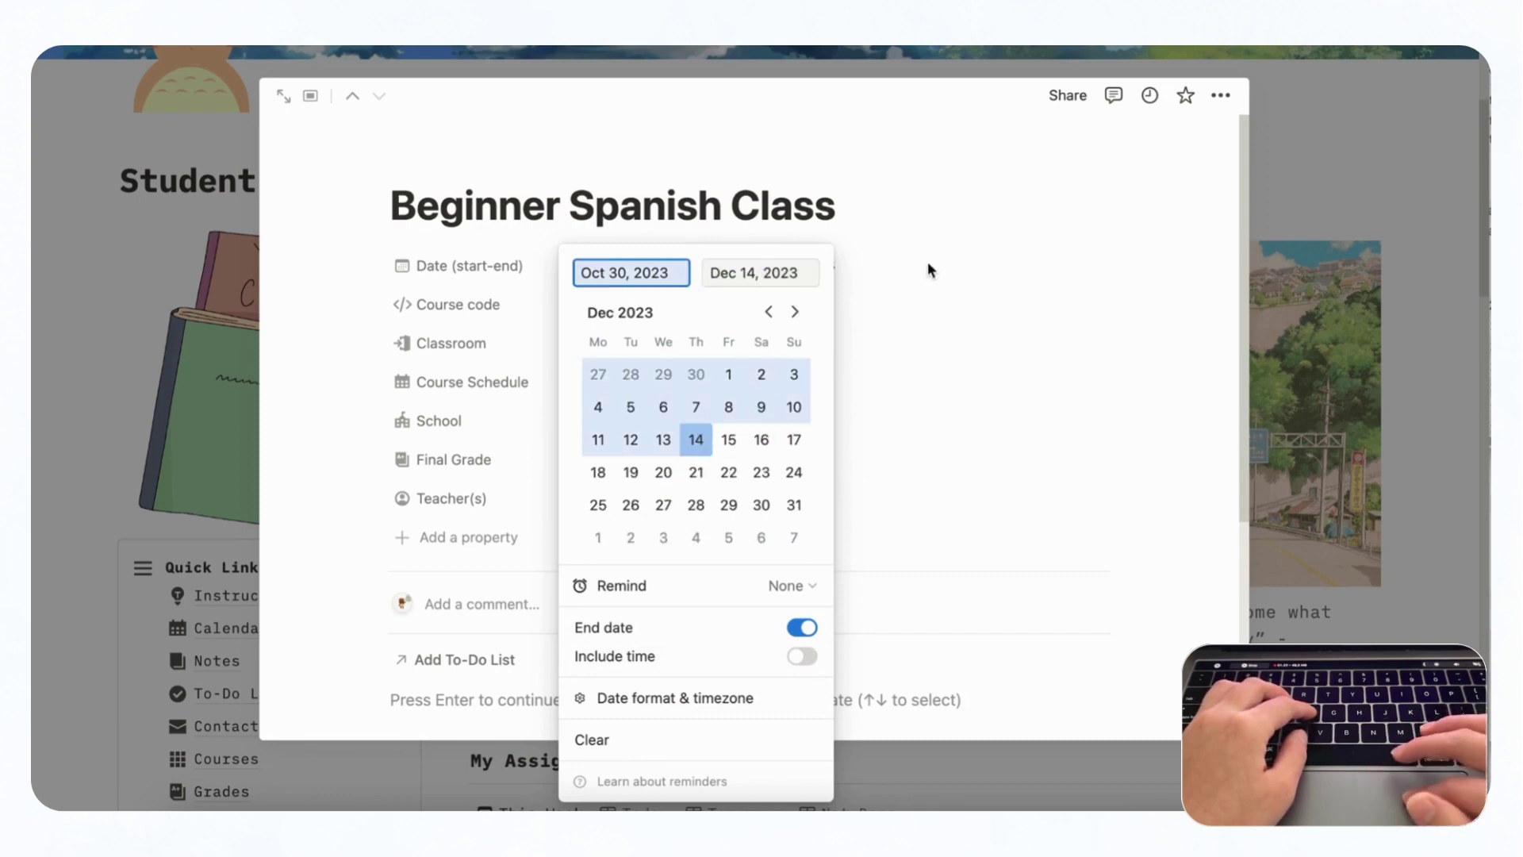
click(928, 262)
- Enter classroom Room 202, schedule 'Mon, Wed, Friday 2pm', and school School A
click(647, 343)
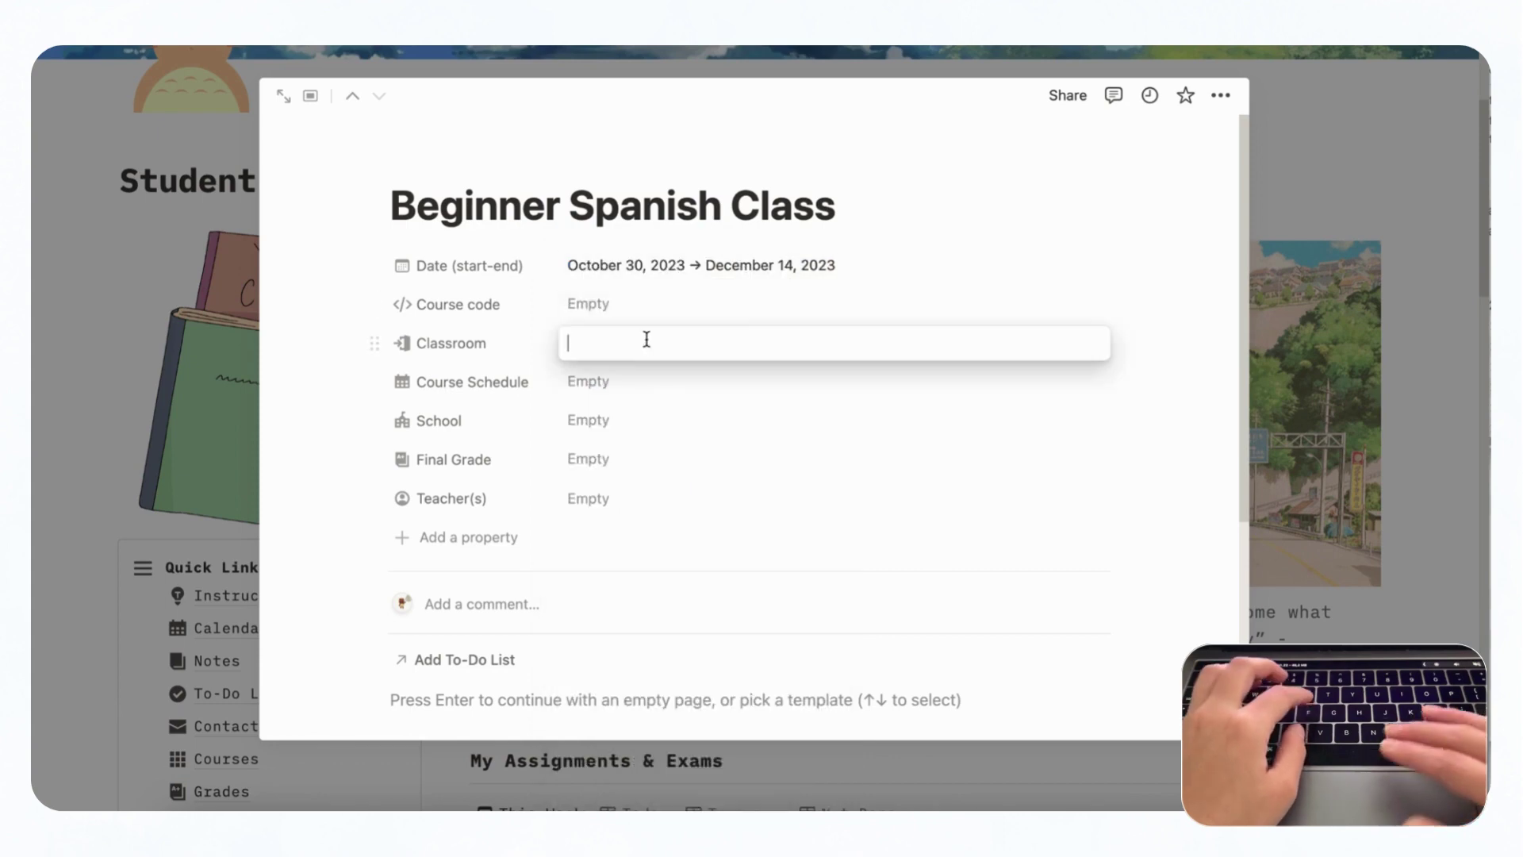
text(Room 202)
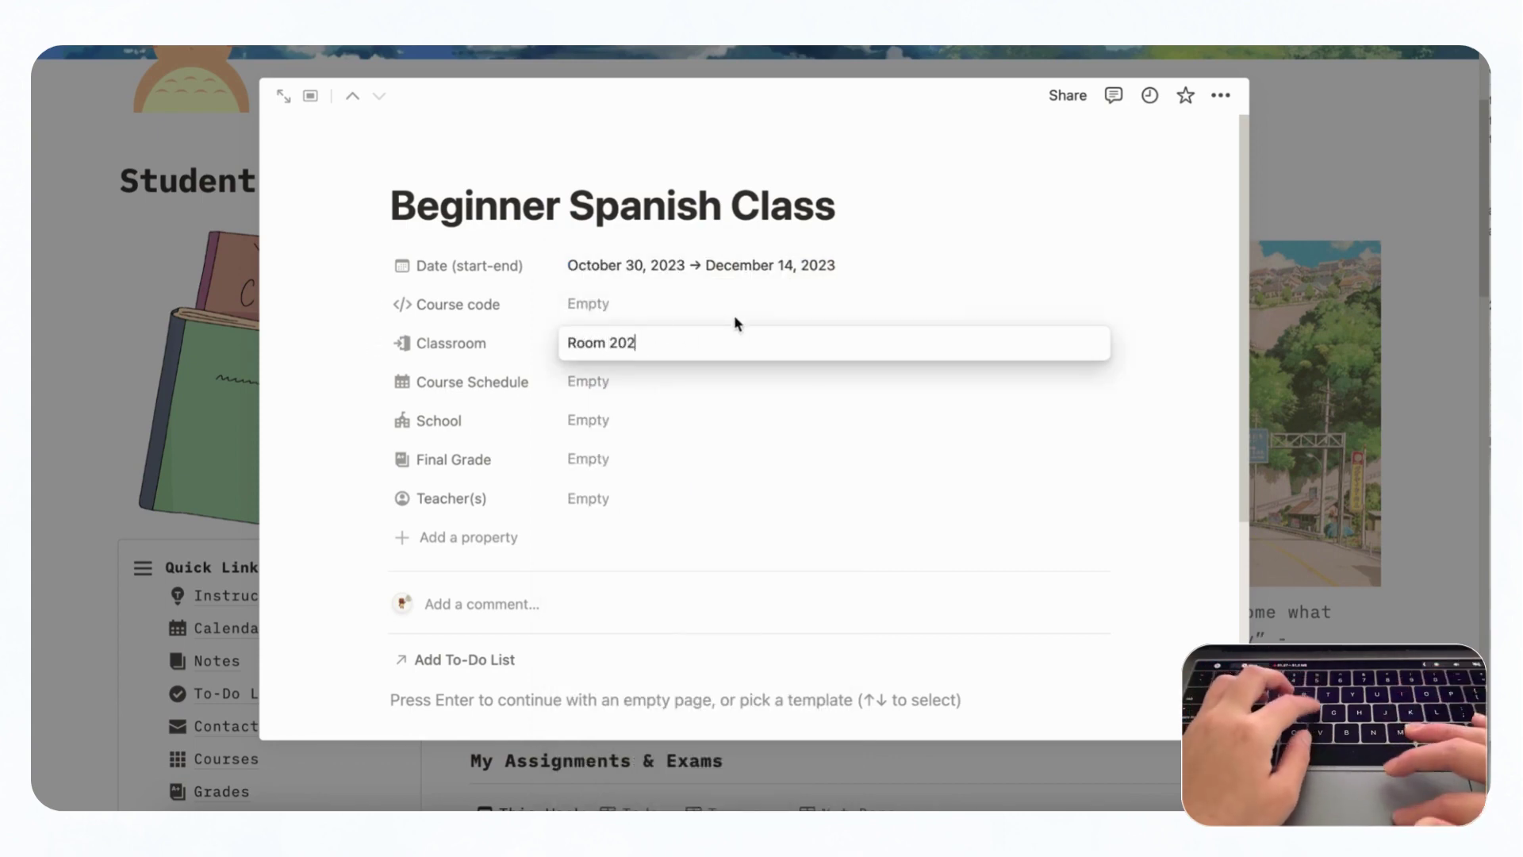
key(Return)
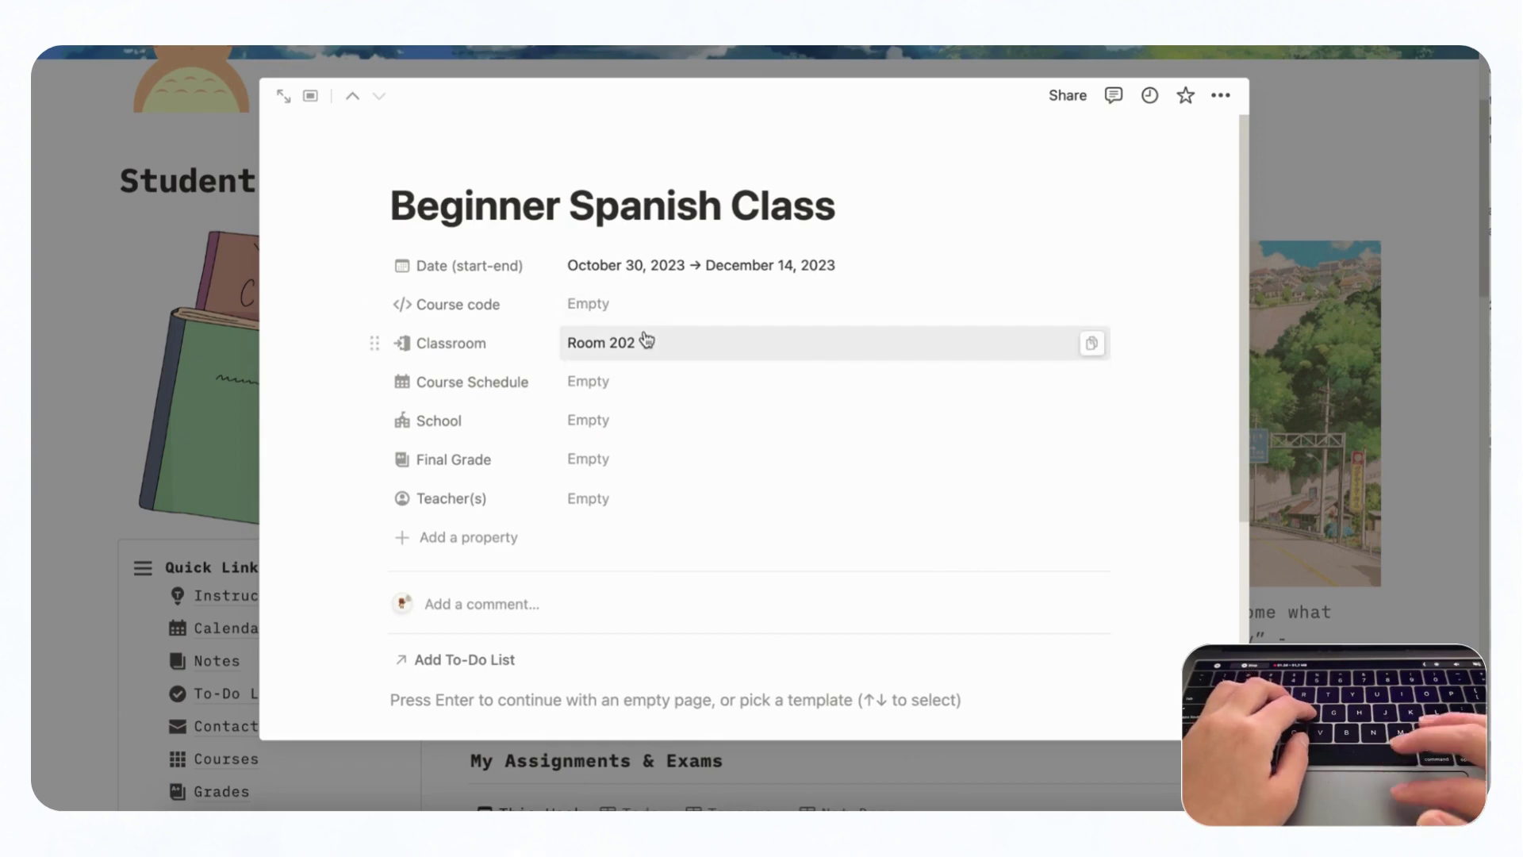
click(623, 388)
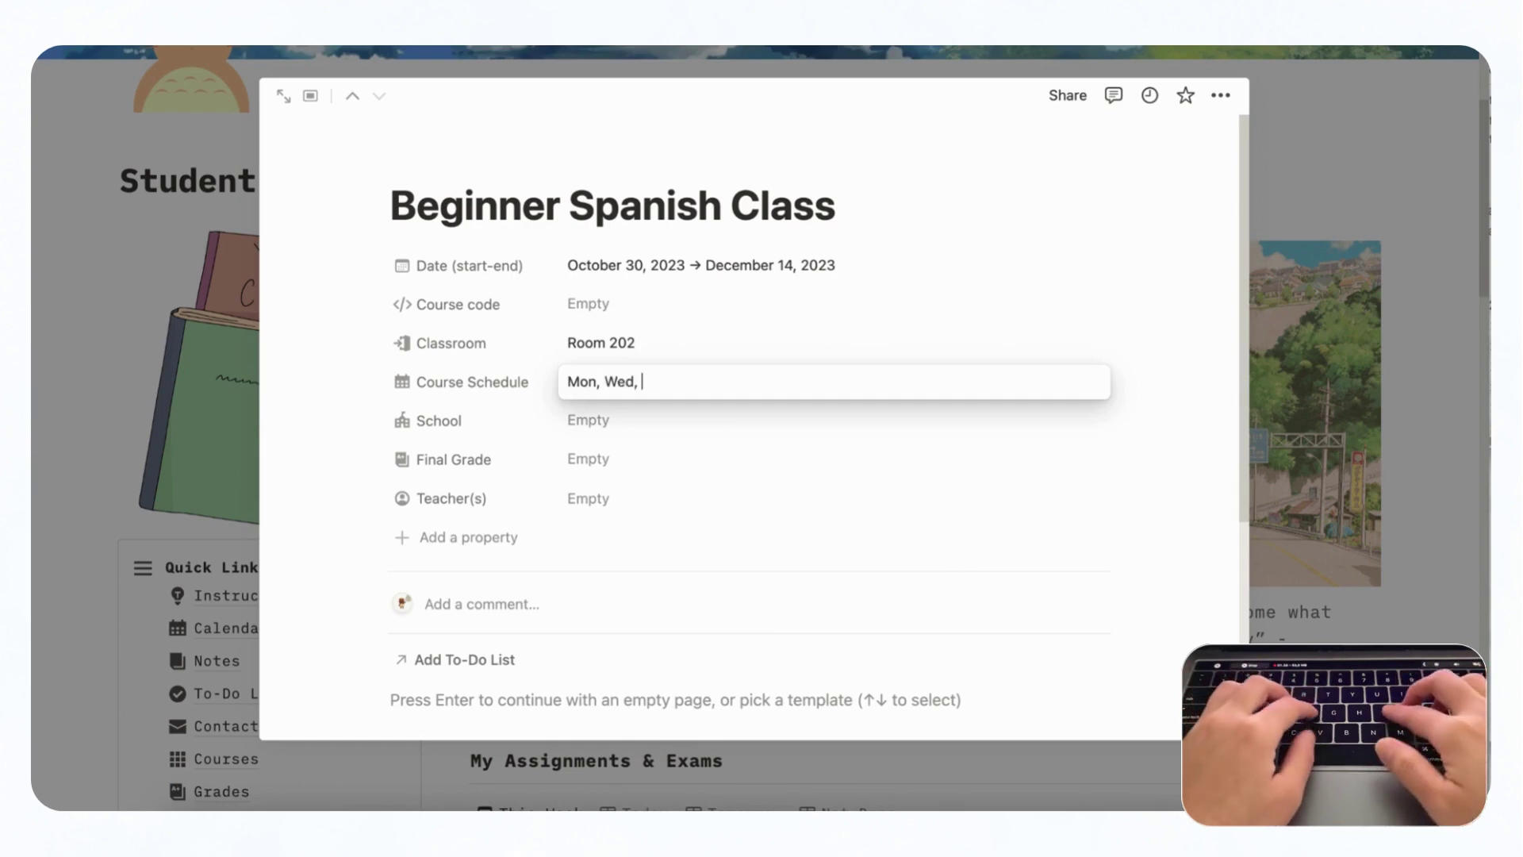
text(Mon, Wed, Friday 2pm)
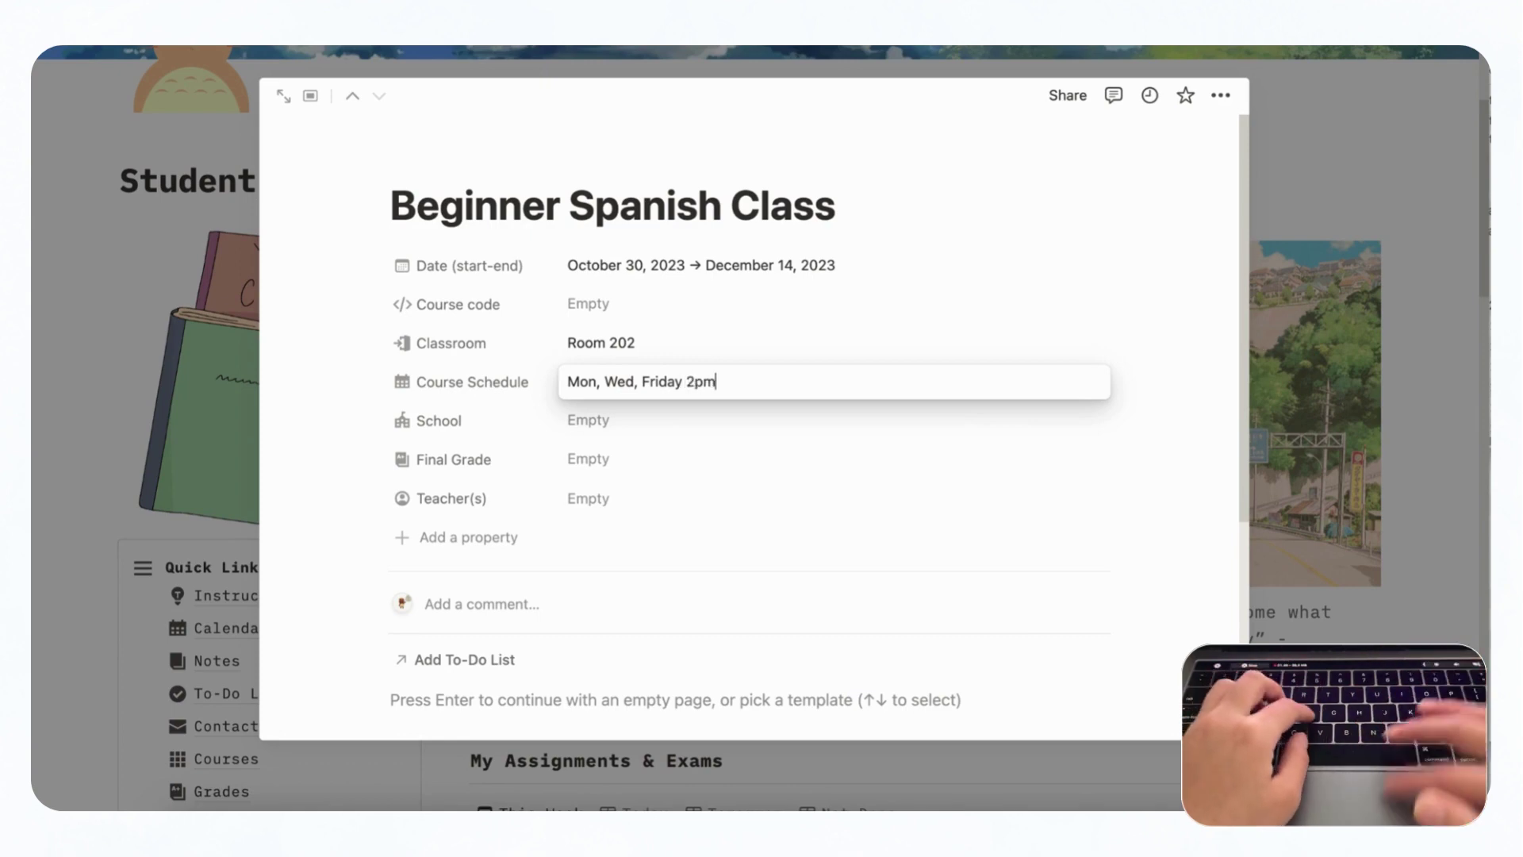
key(Return)
click(693, 429)
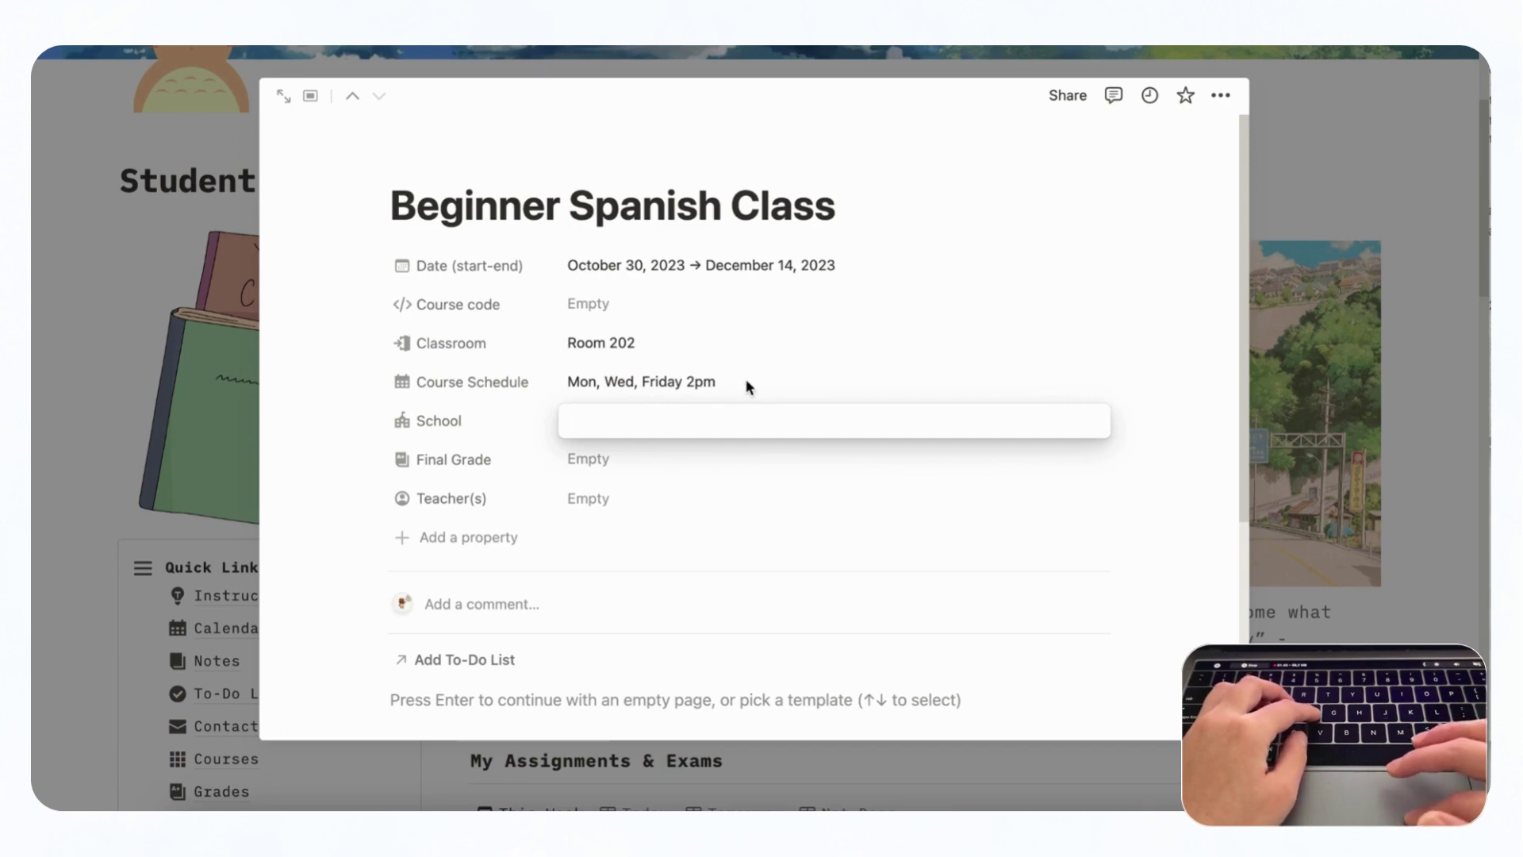
text(School A)
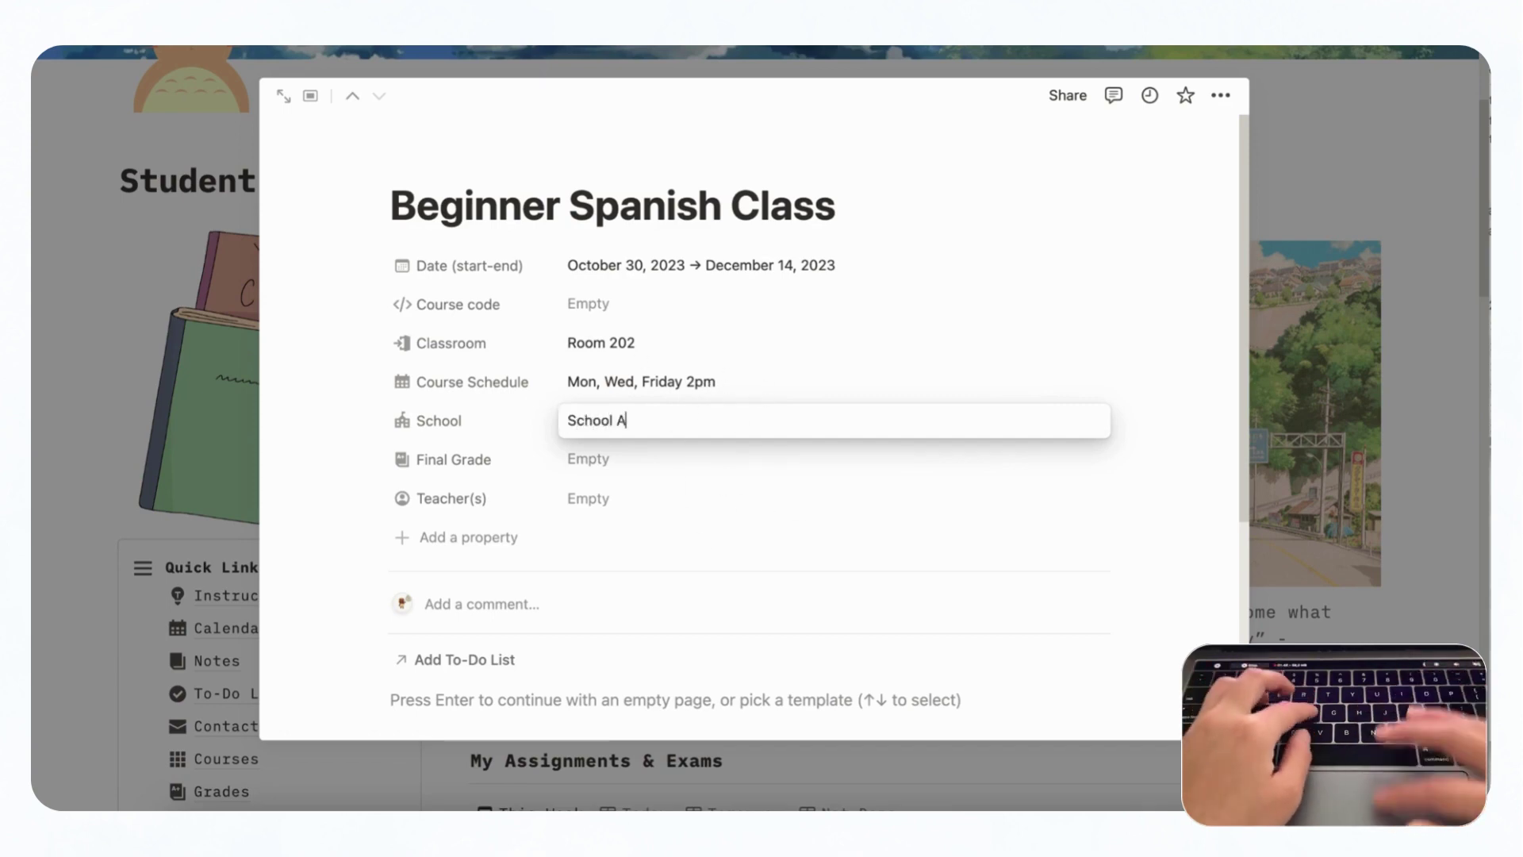
key(Return)
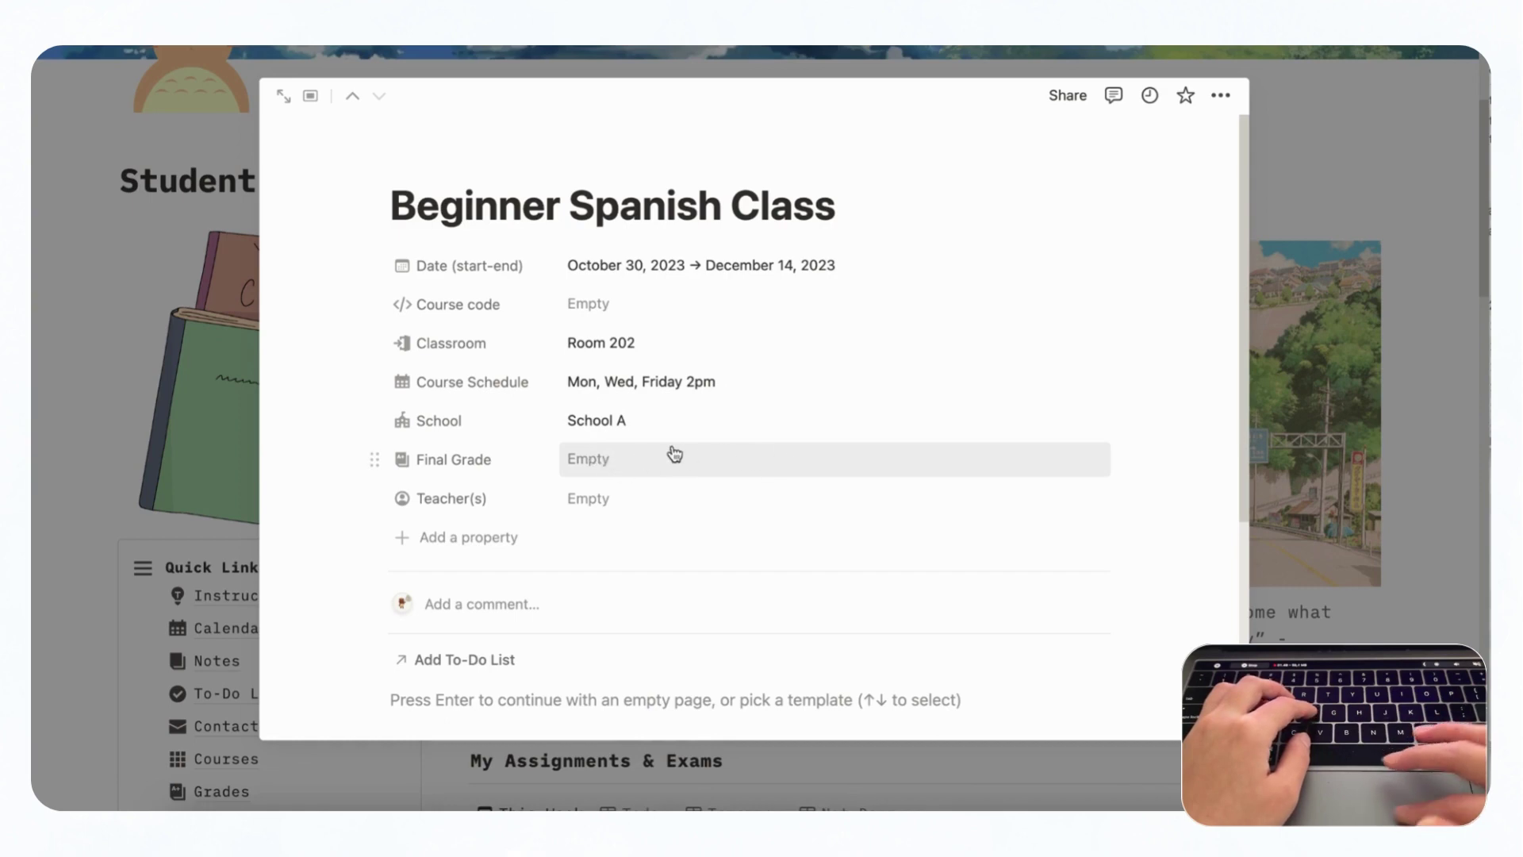
- Create Contact 4 as the course's teacher and apply the Course template to the page
scroll(611, 492, down, 5)
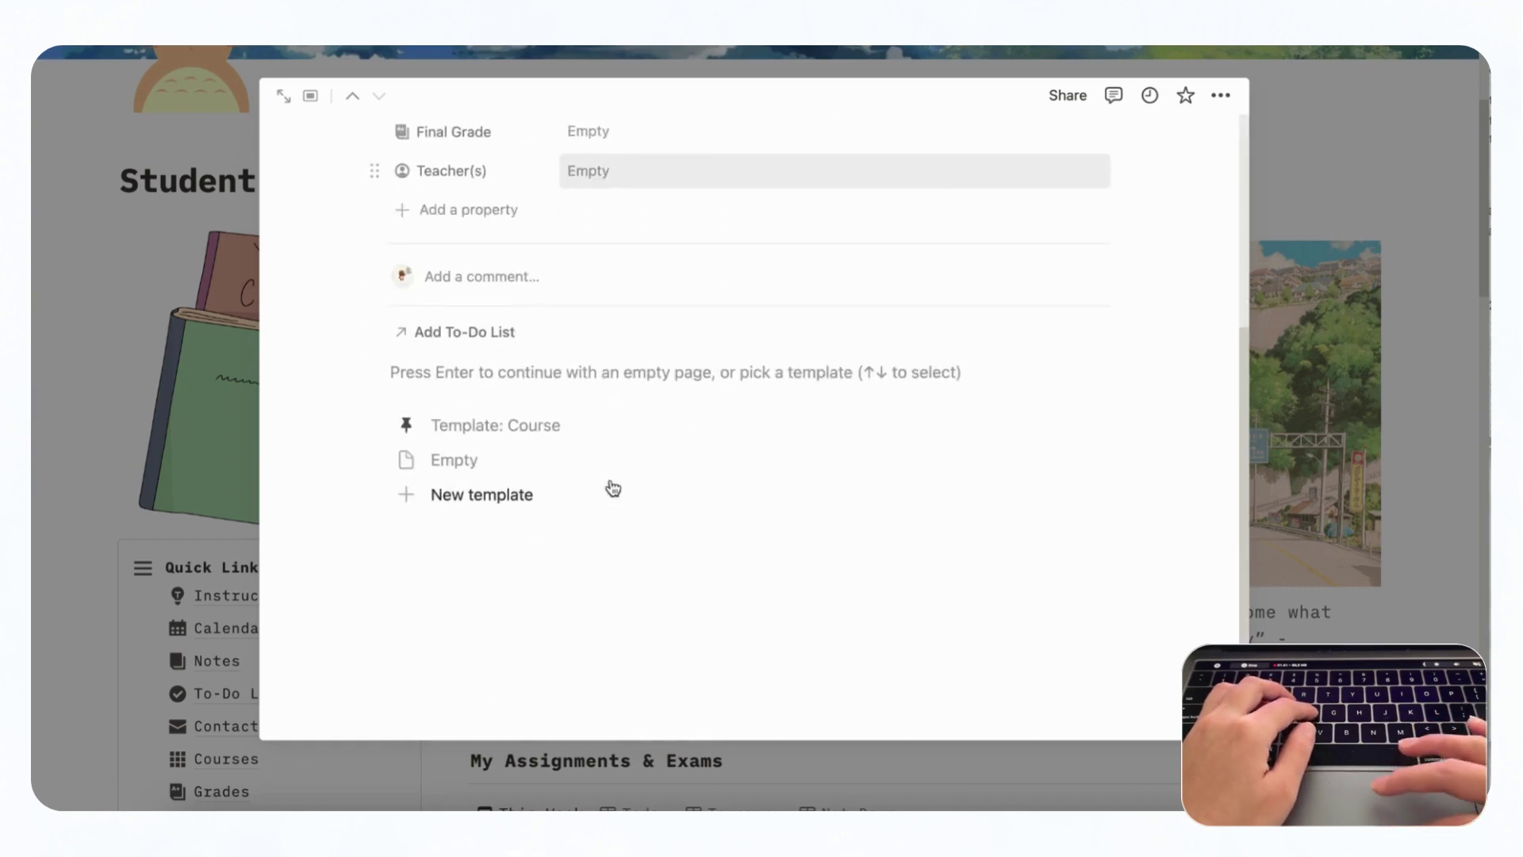
scroll(698, 200, up, 2)
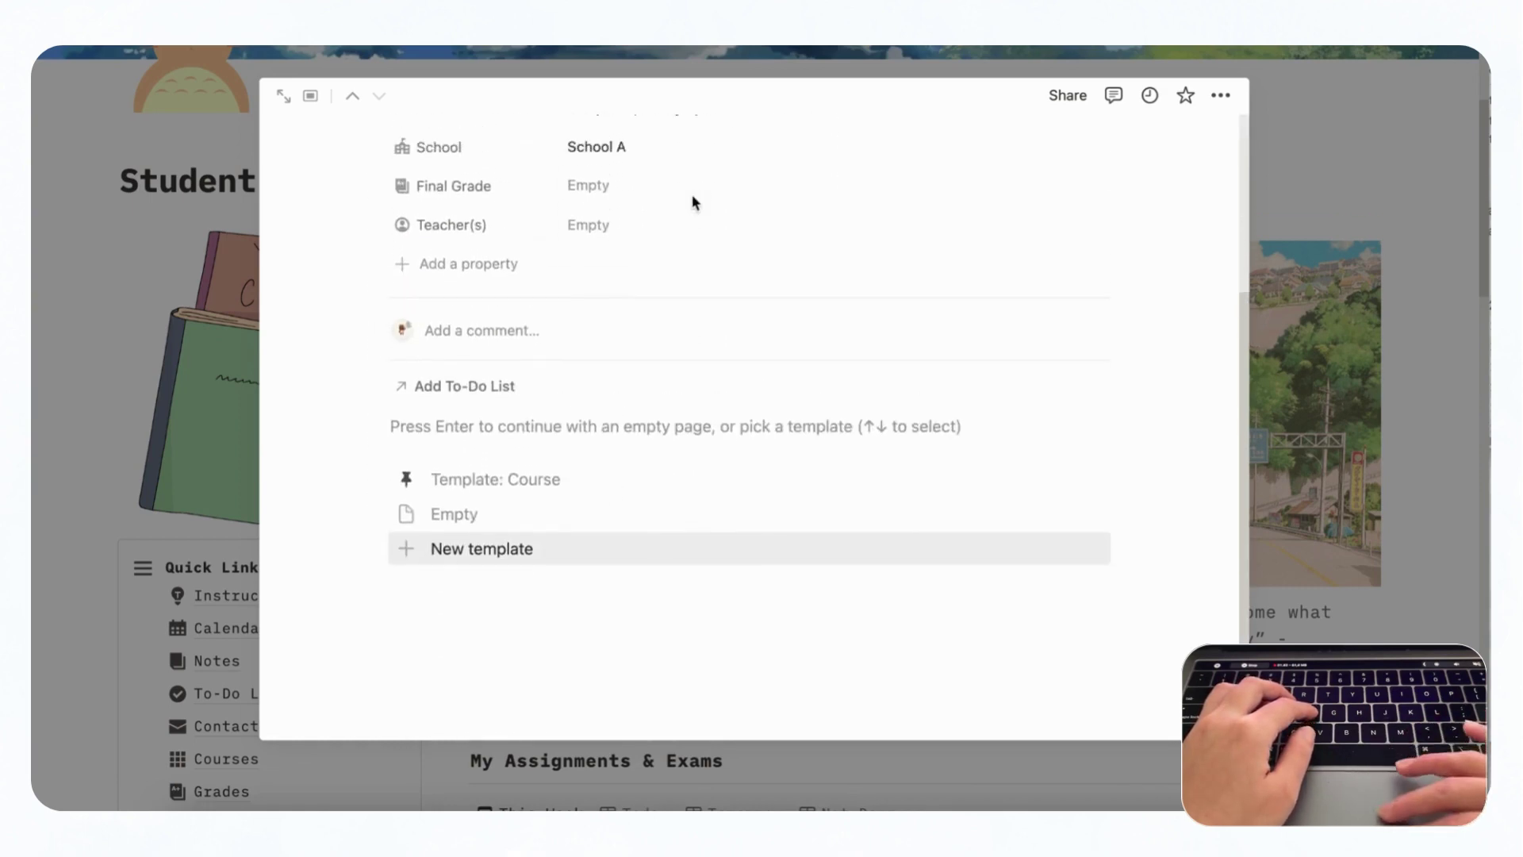
click(656, 238)
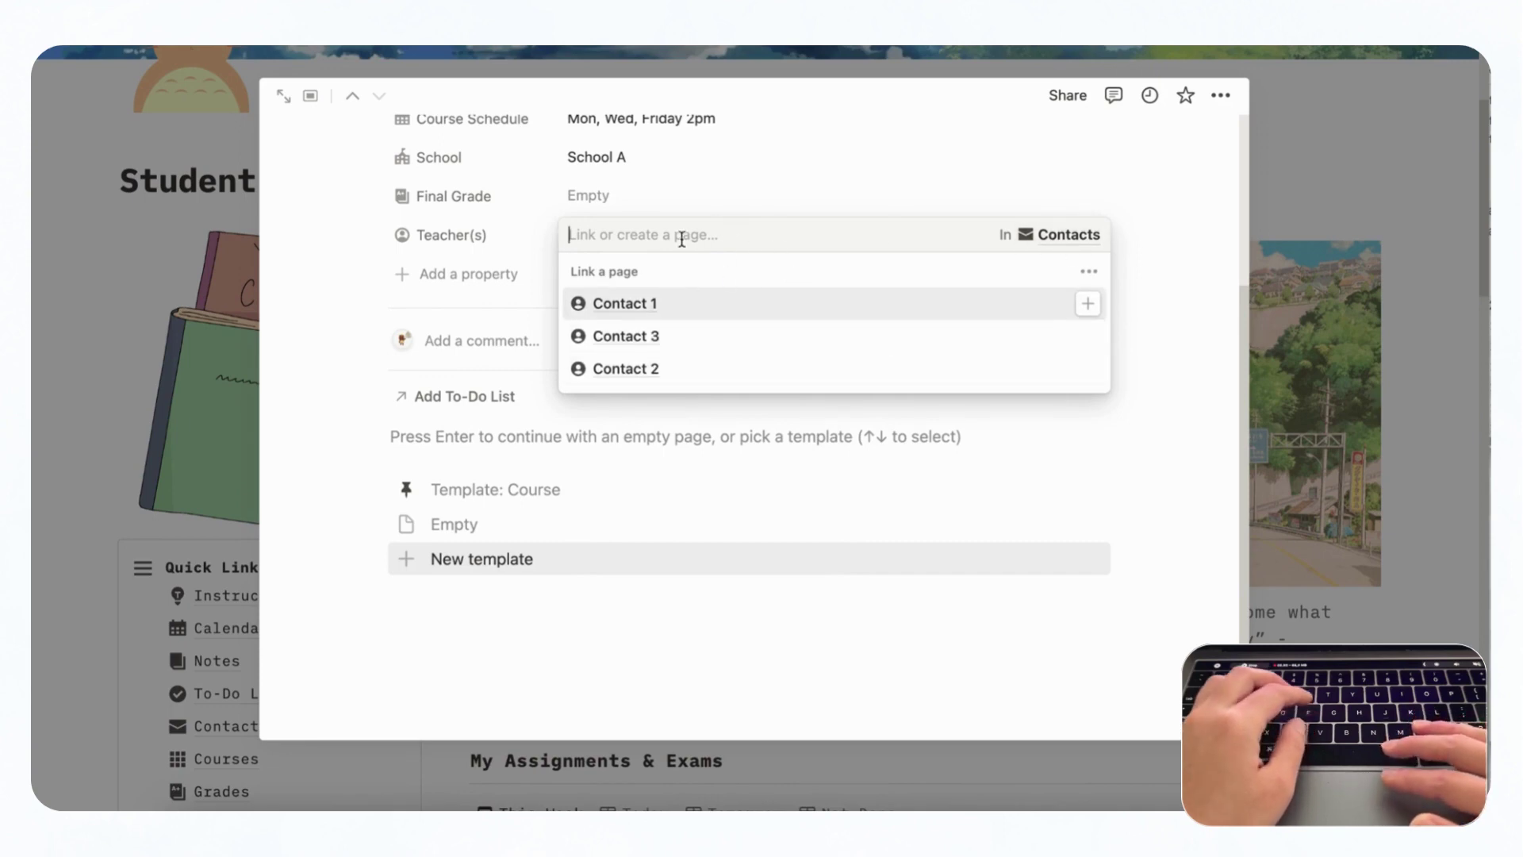
text(Contact 4)
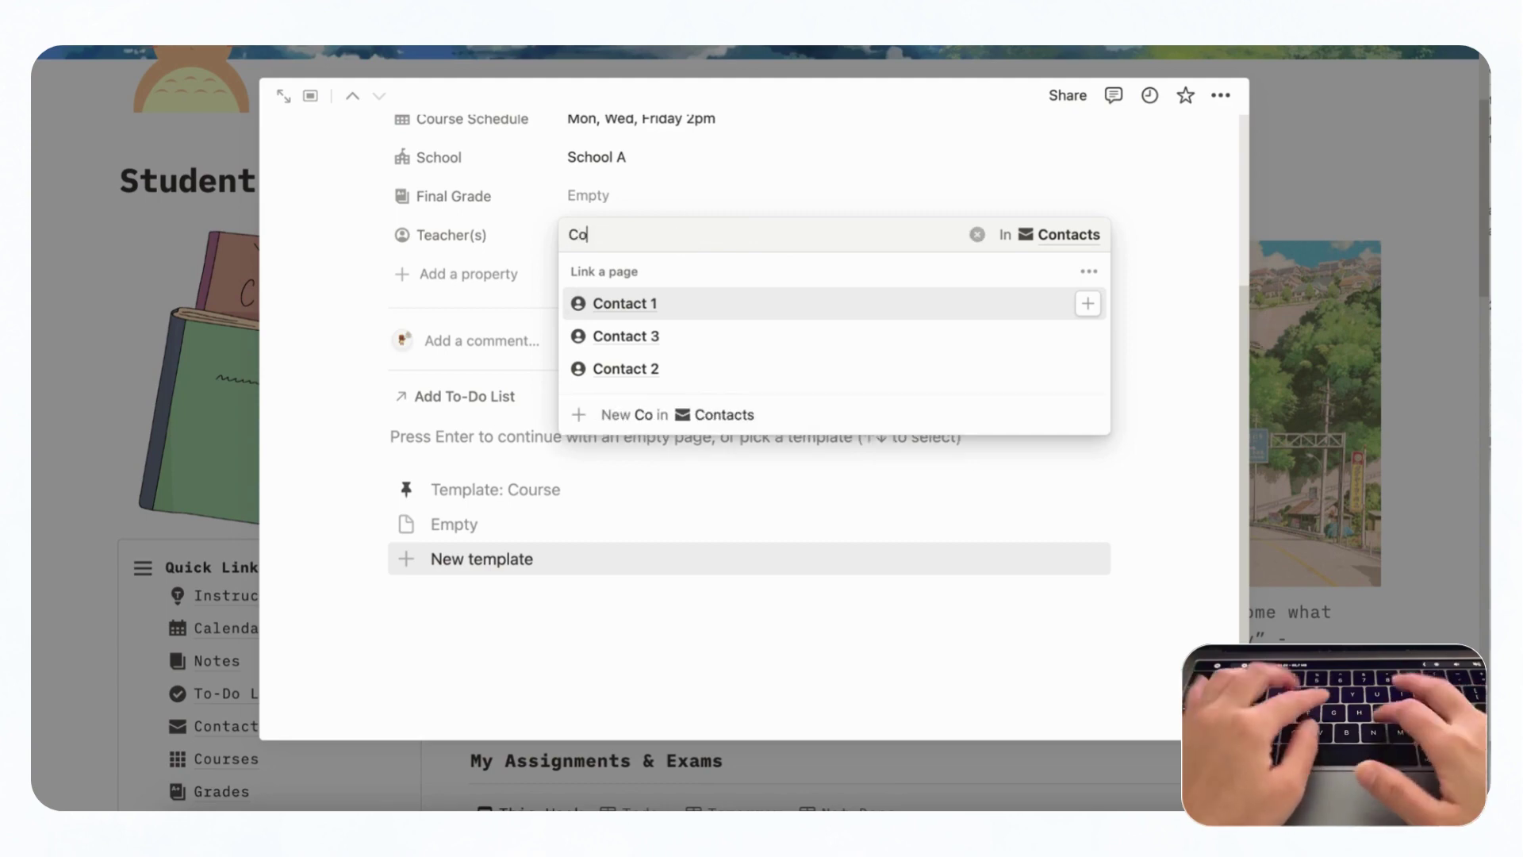
click(720, 415)
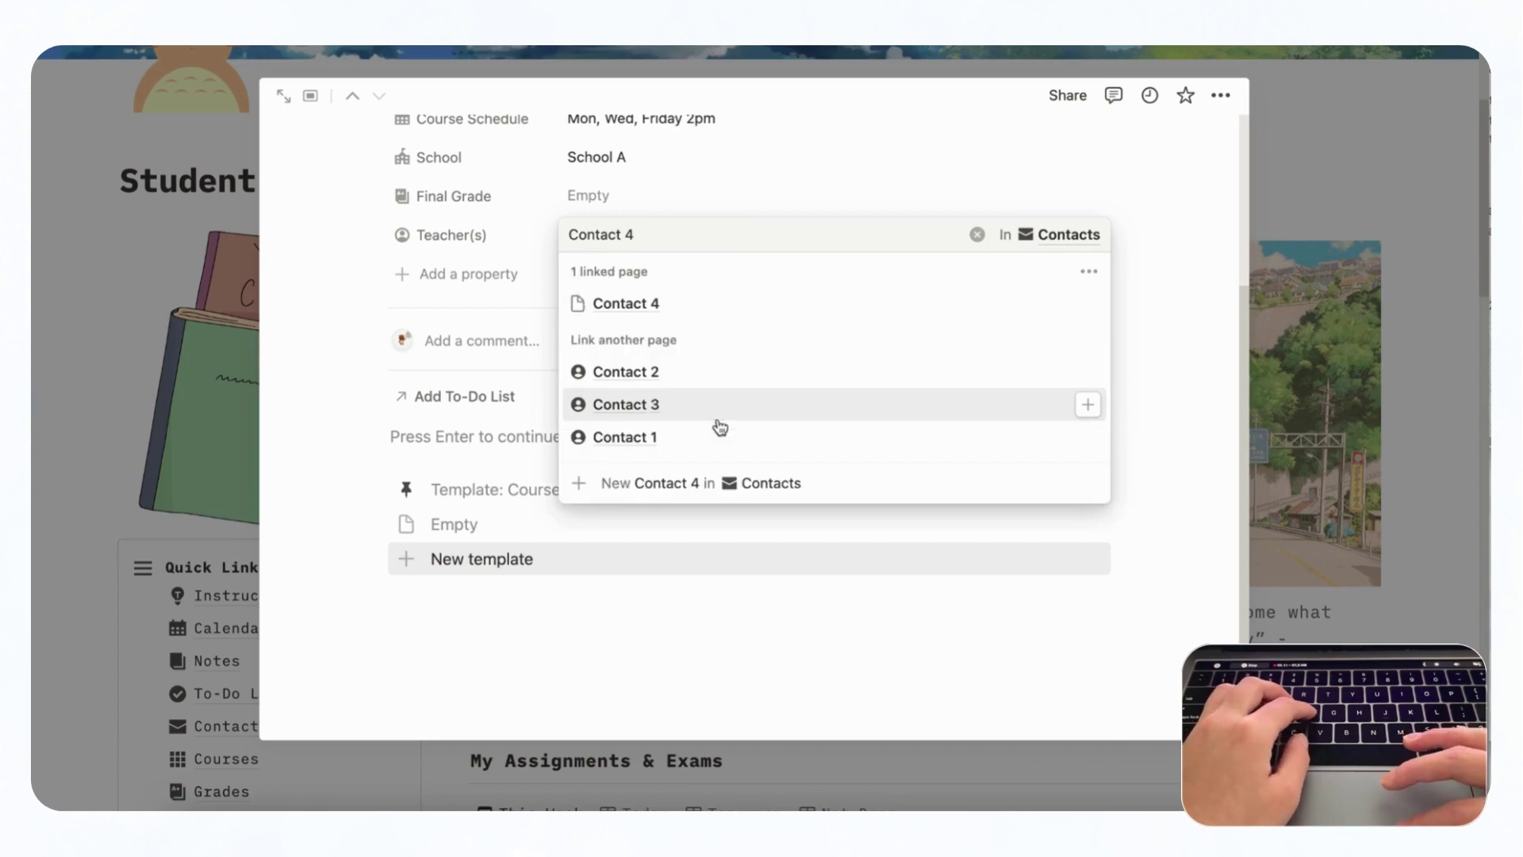
click(785, 170)
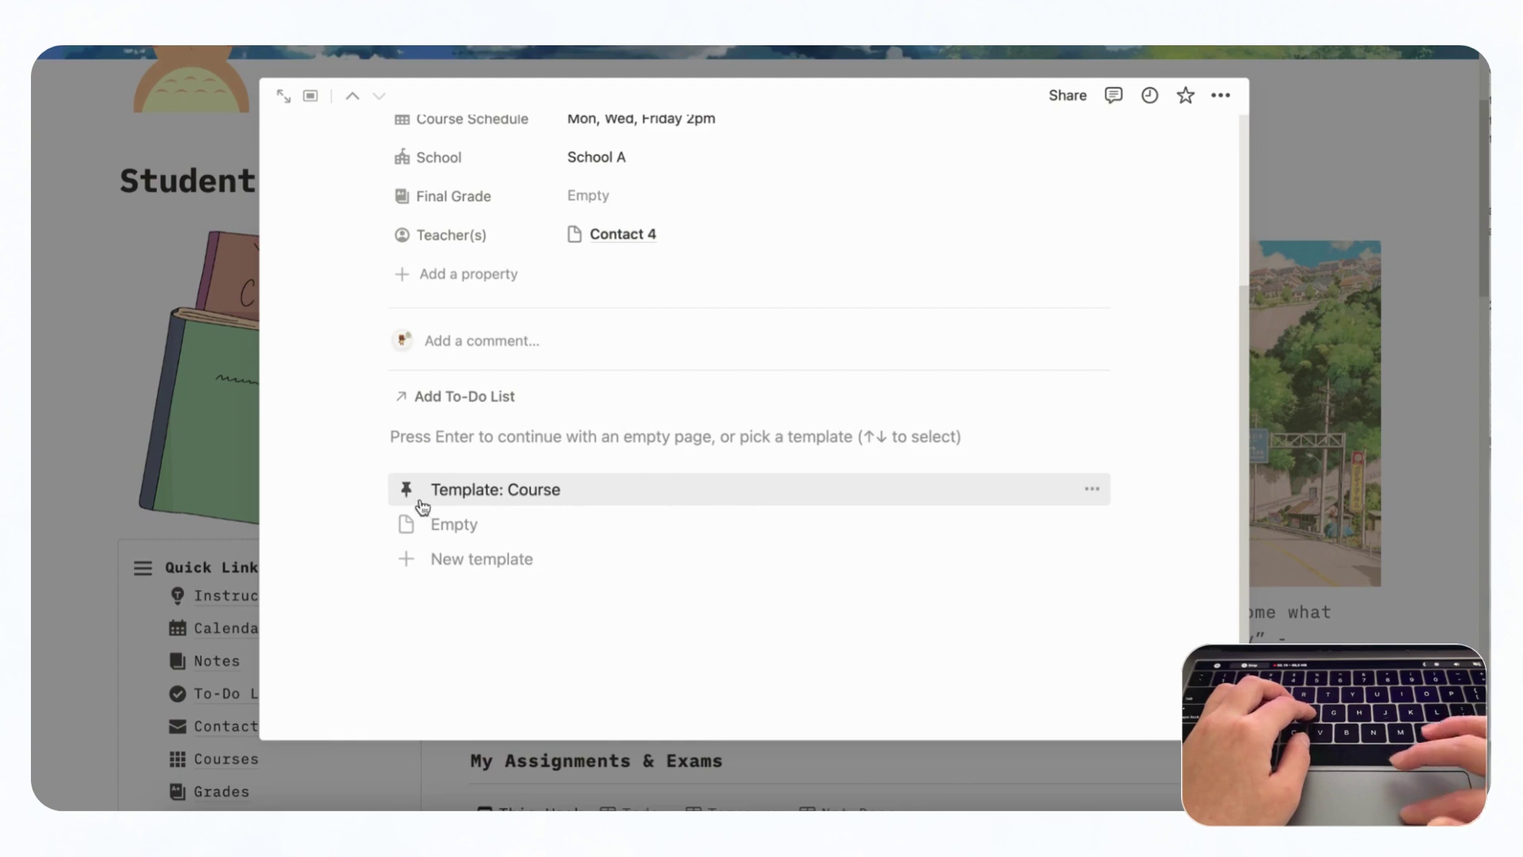
click(519, 497)
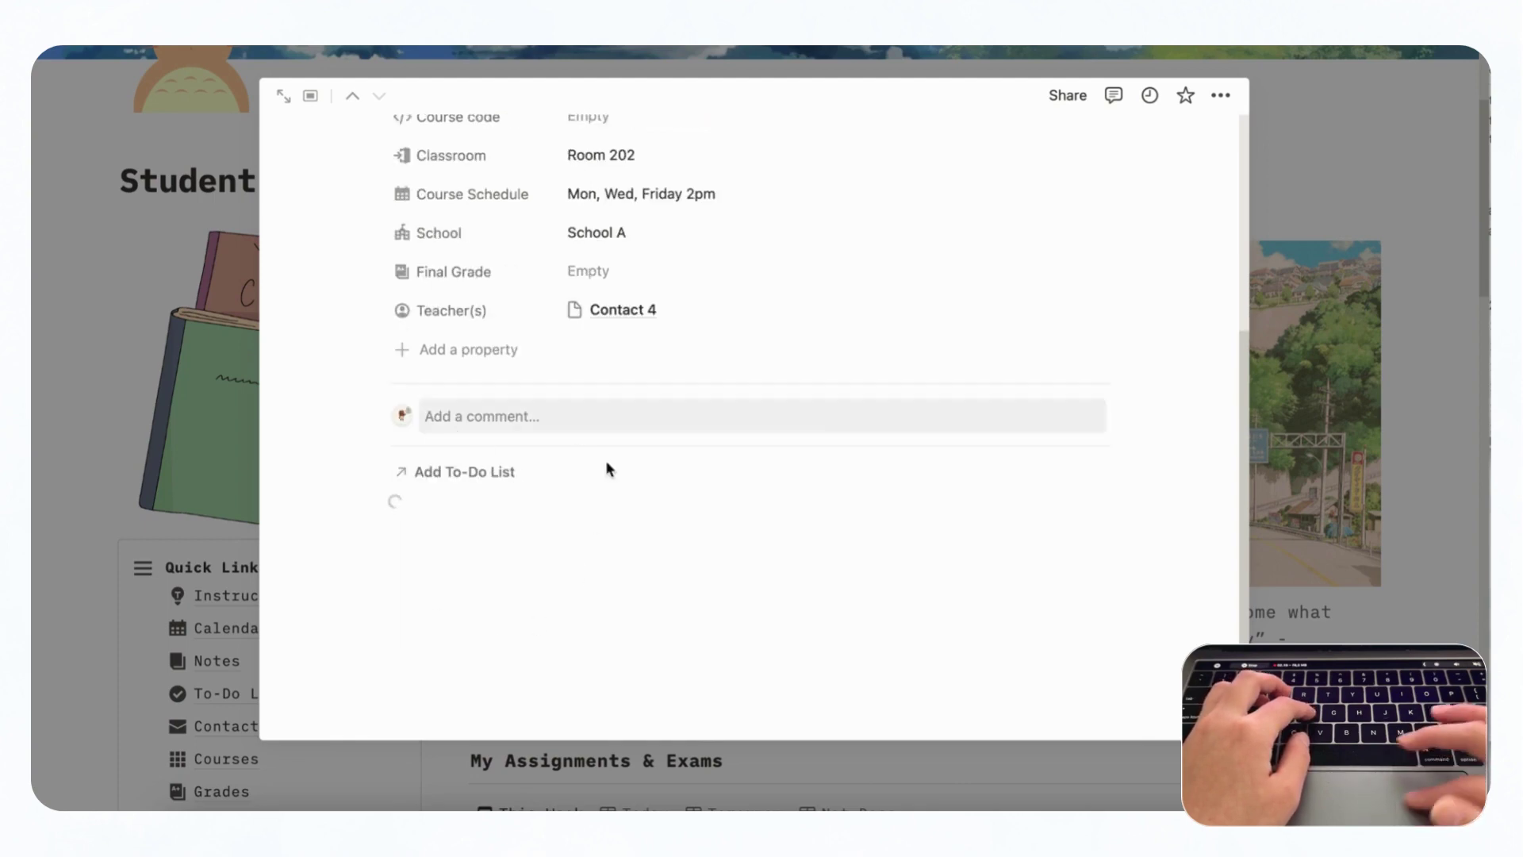
scroll(555, 475, down, 2)
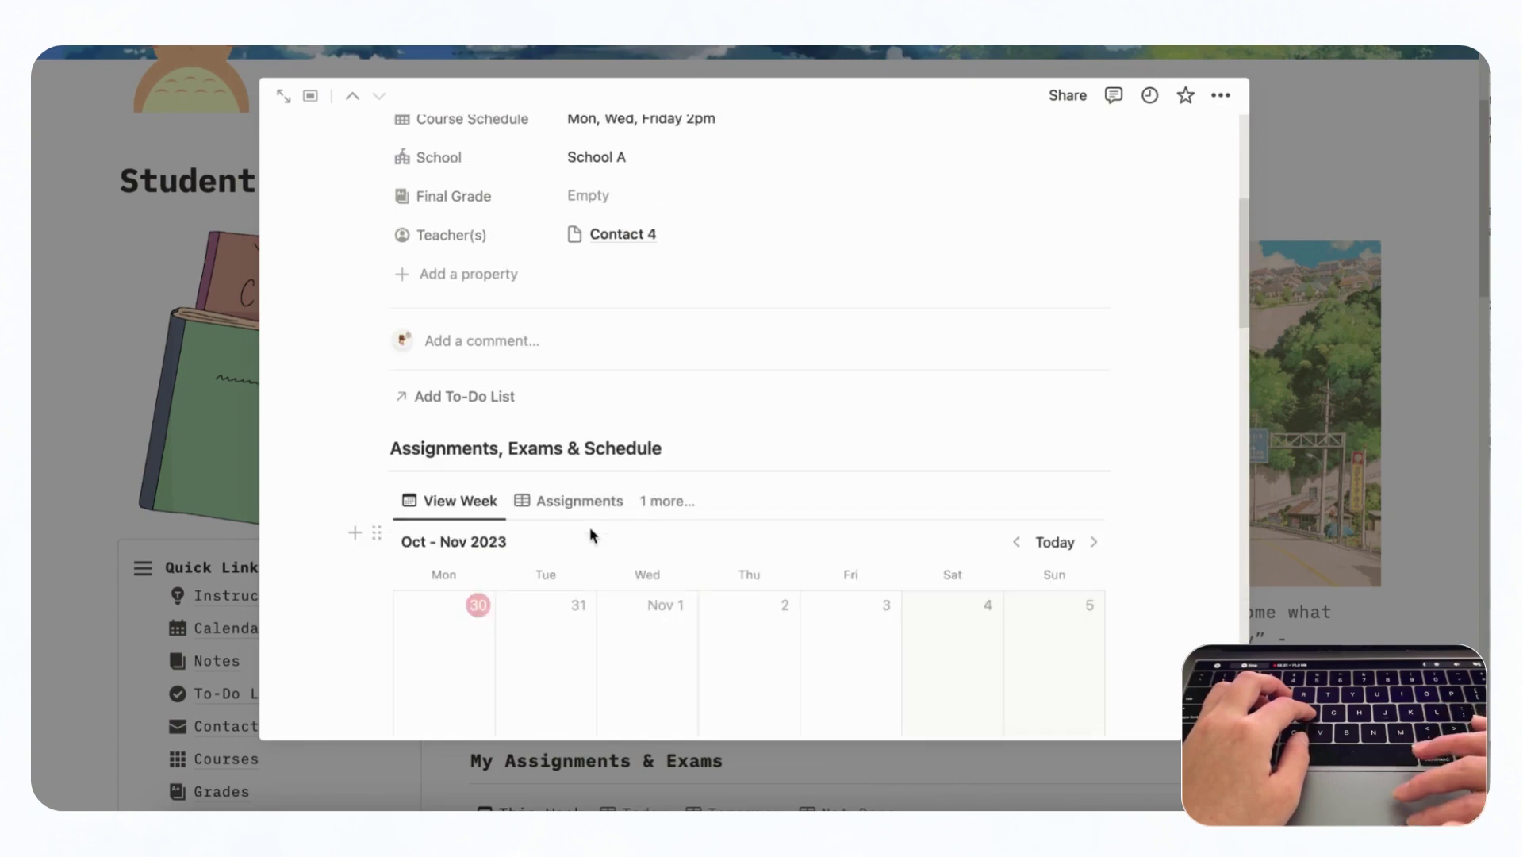
- Switch the Assignments, Exams & Schedule database to its Exams view and start a new row
scroll(590, 528, up, 4)
scroll(590, 533, up, 1)
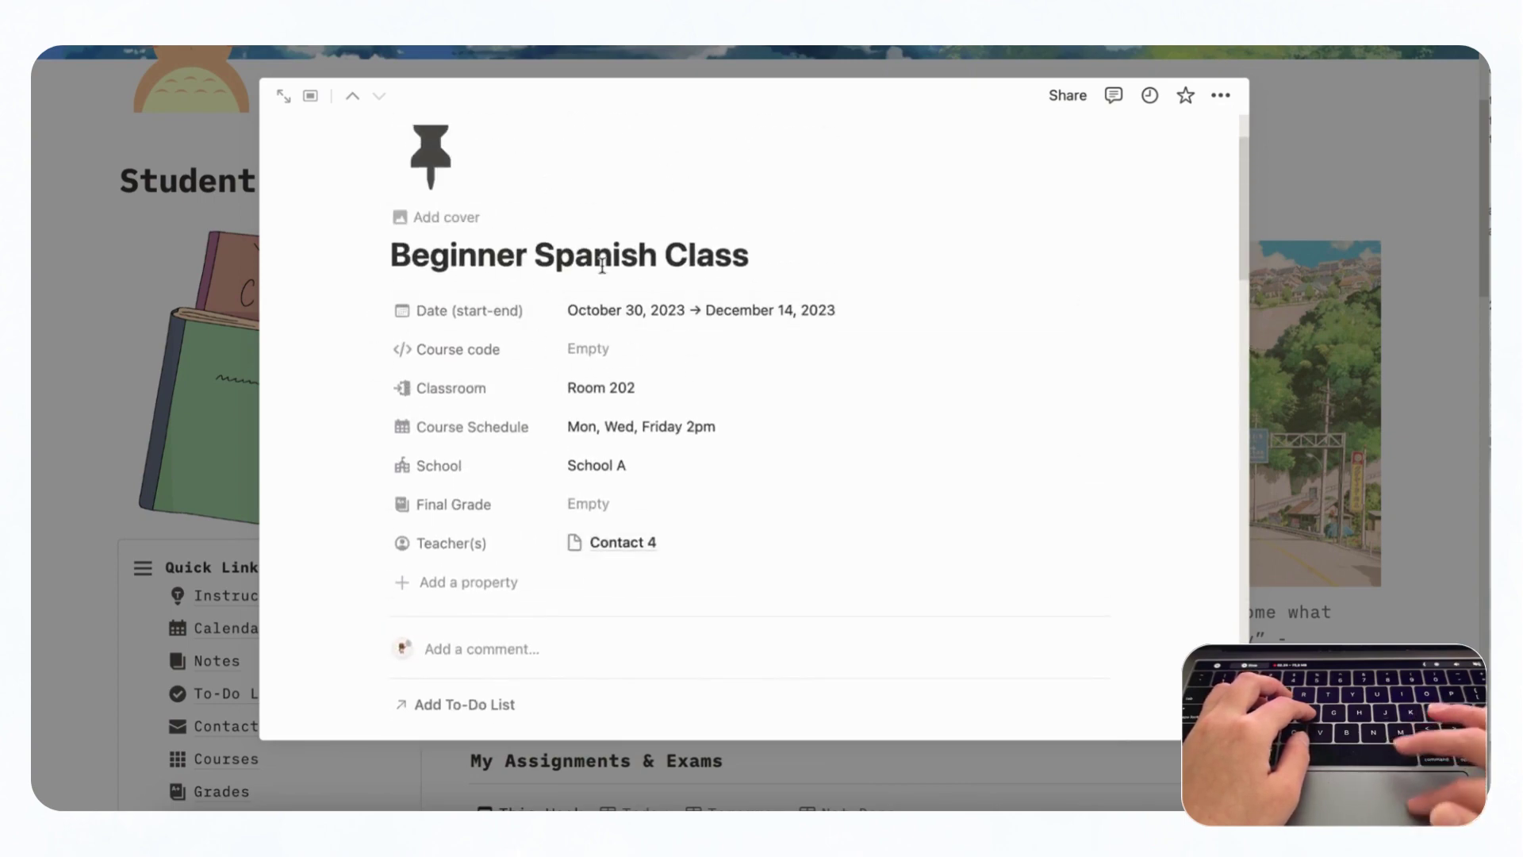
scroll(573, 485, down, 5)
scroll(573, 484, down, 3)
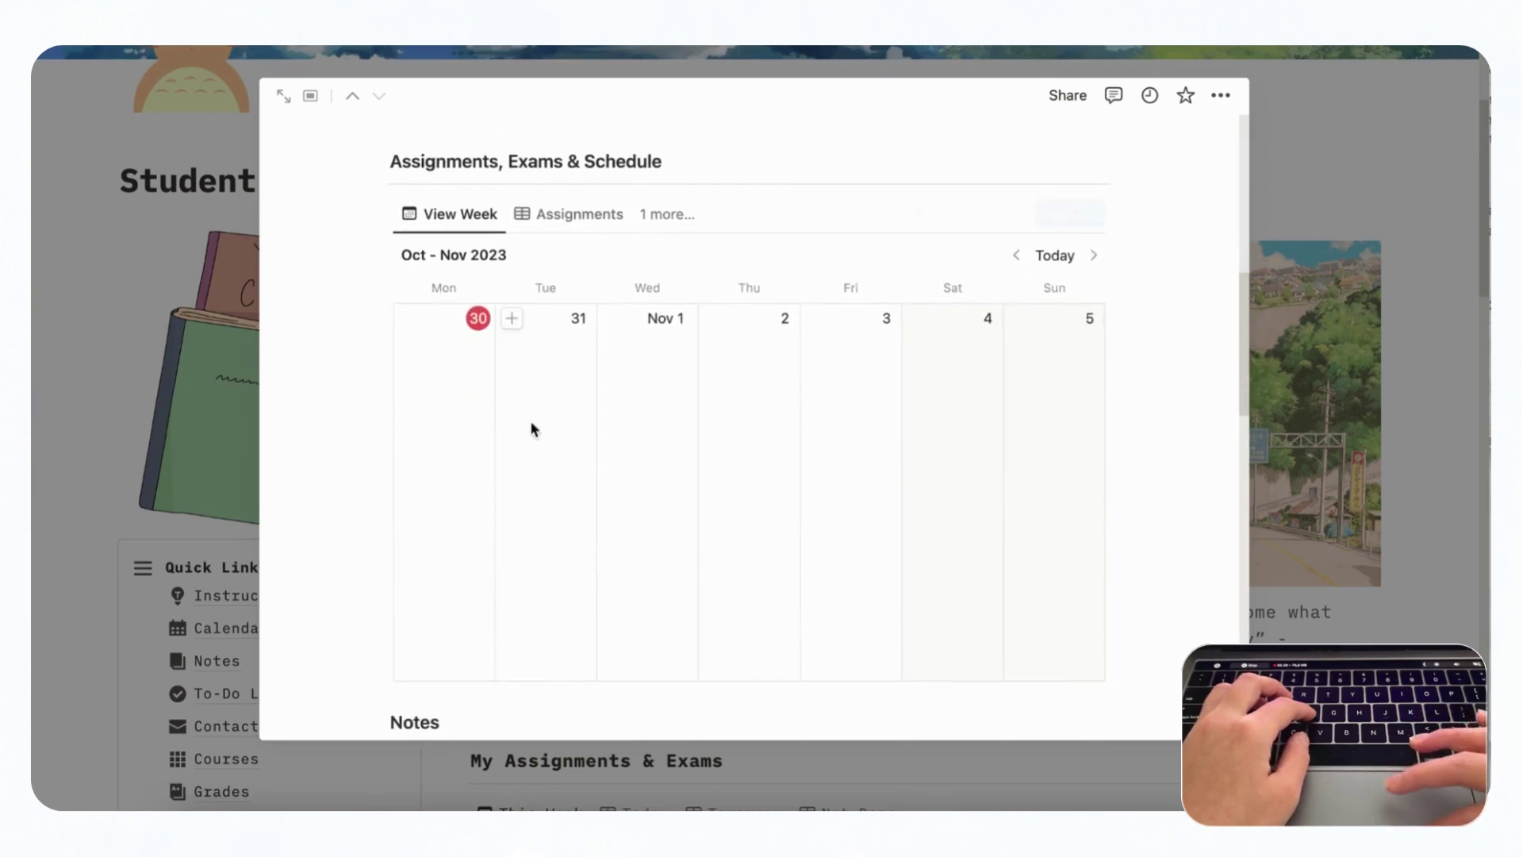
click(597, 230)
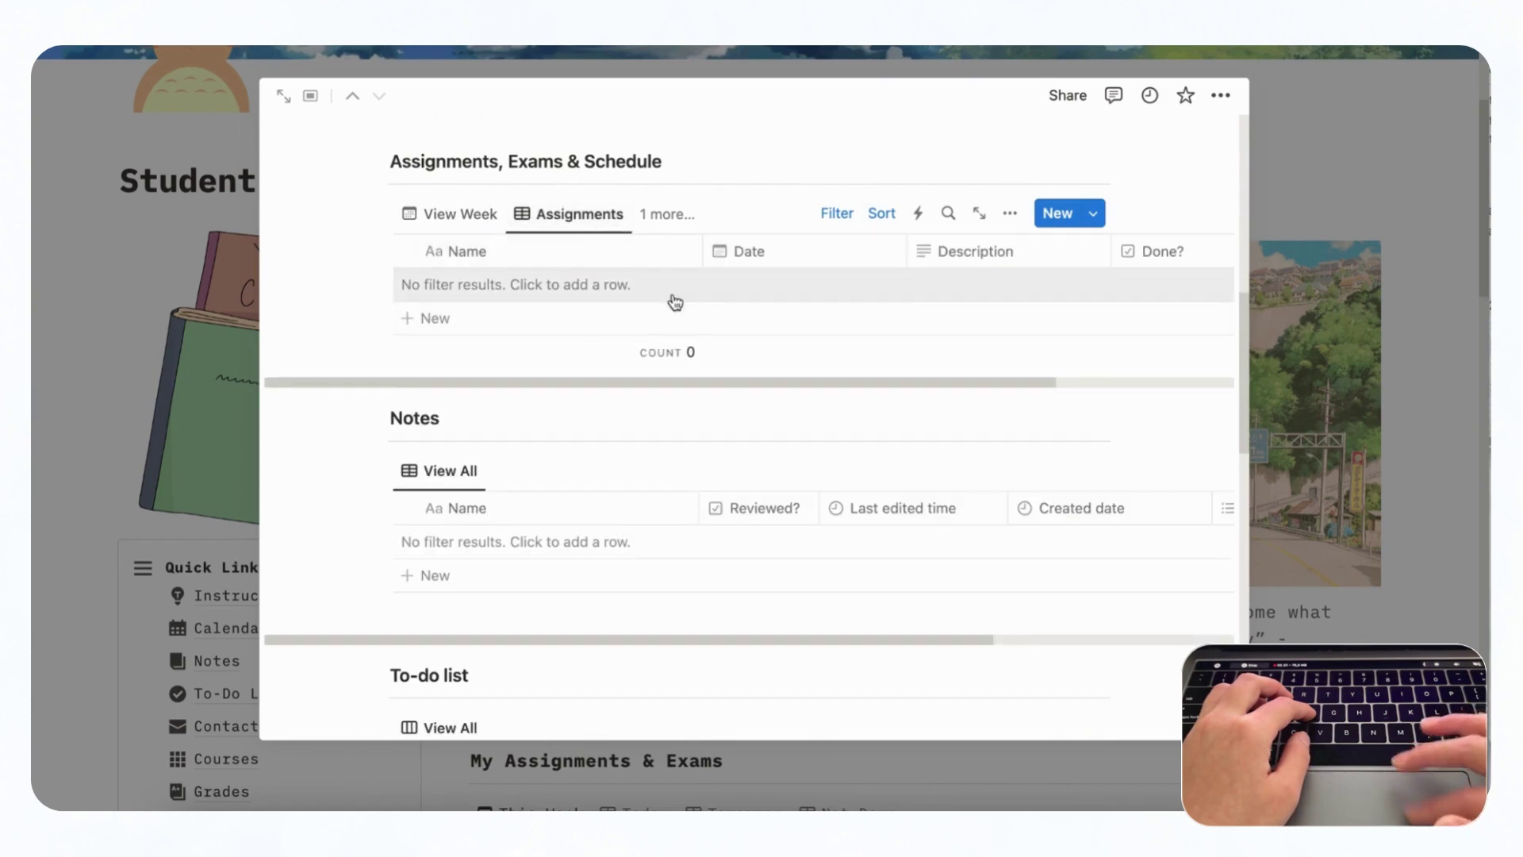
click(664, 213)
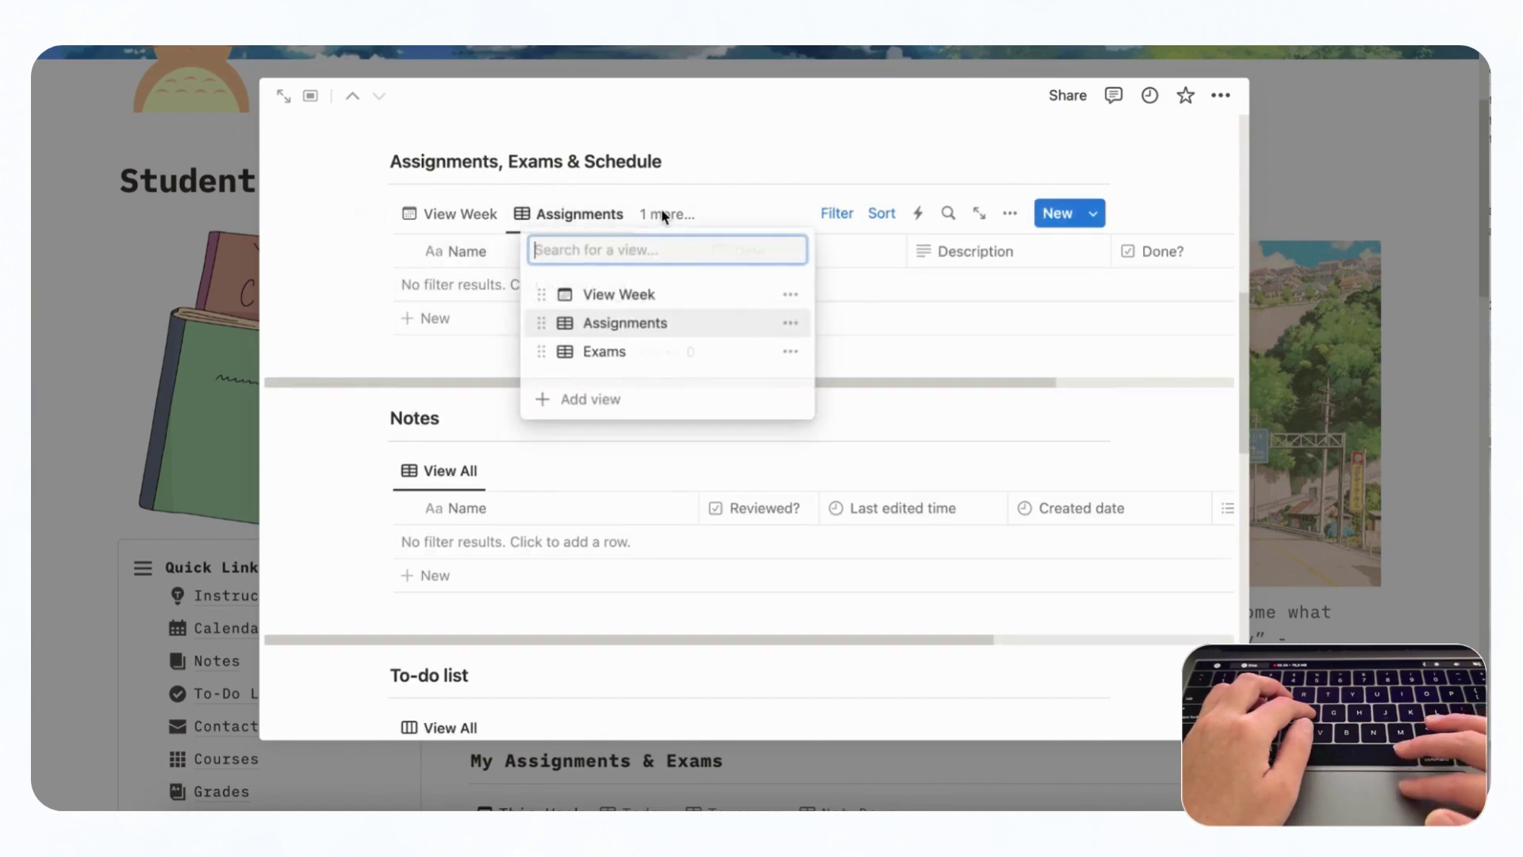
click(655, 364)
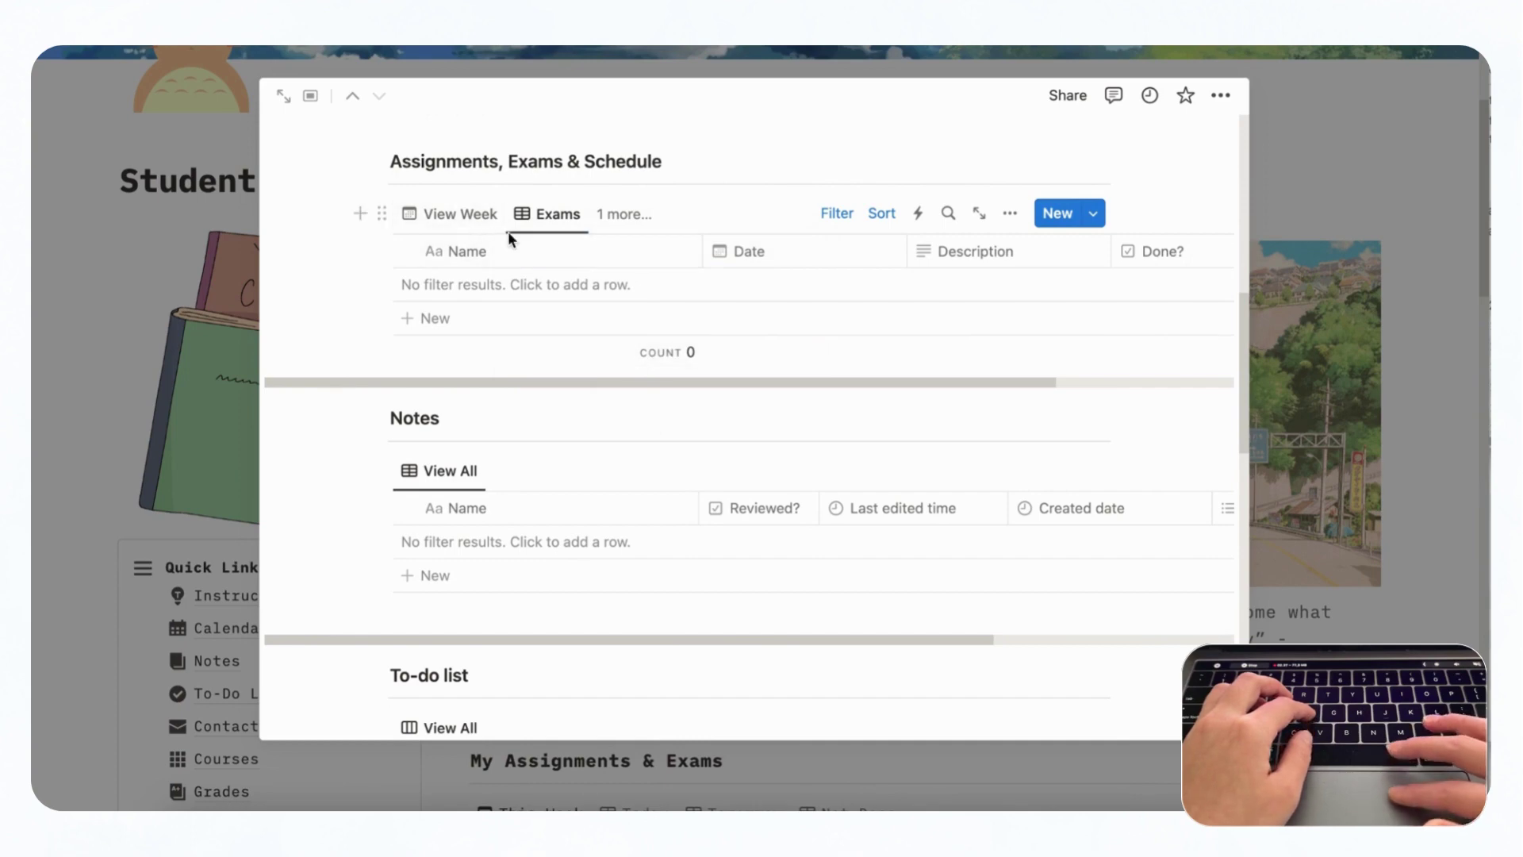
click(533, 334)
- Name the new exam 'Final Exam' and set its date to December 1, 2023
text(F)
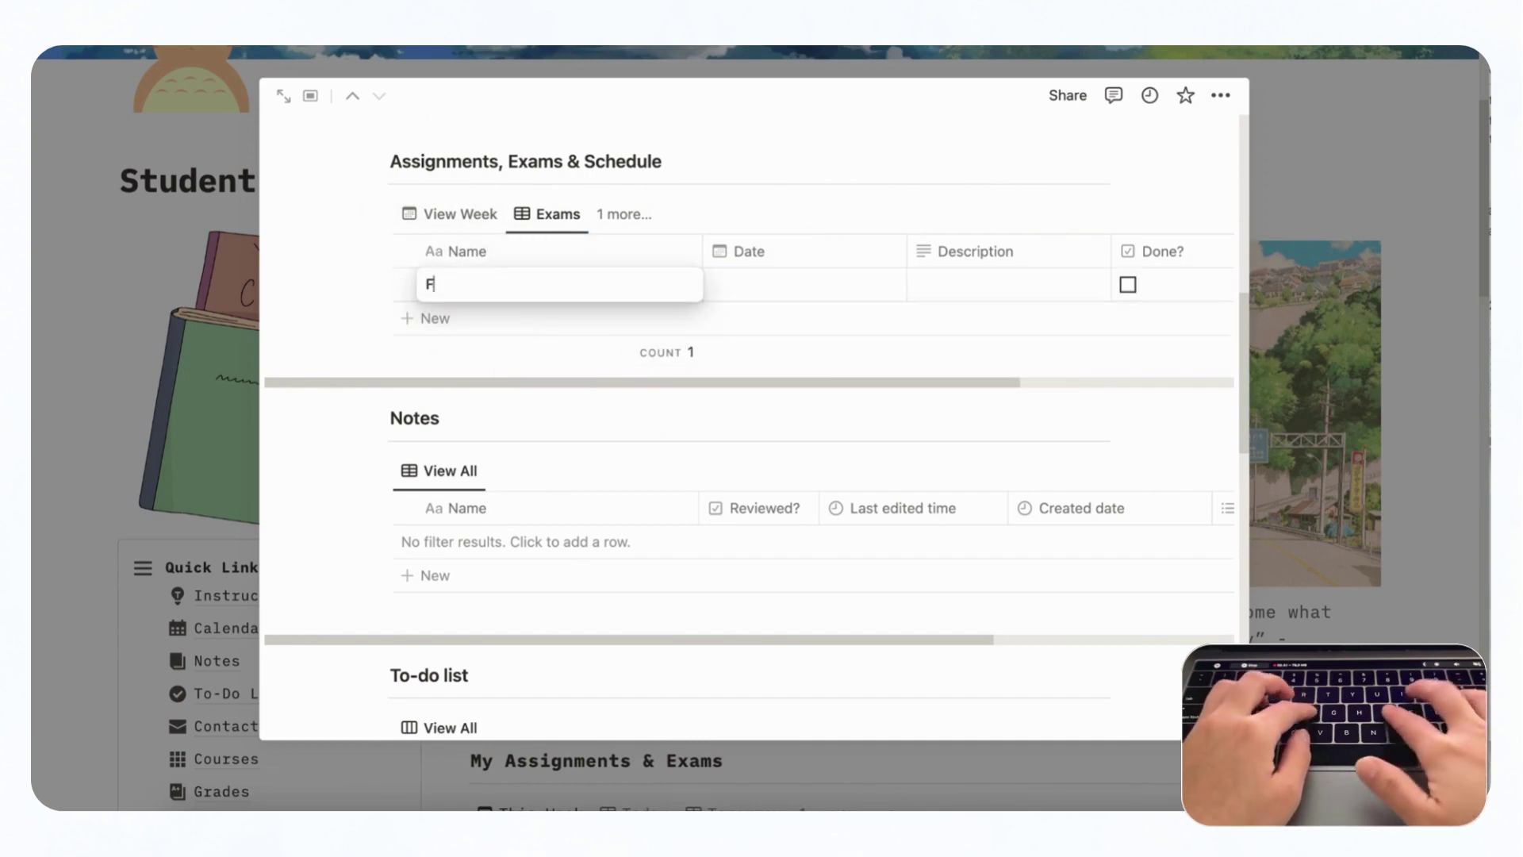
text(inal Exam)
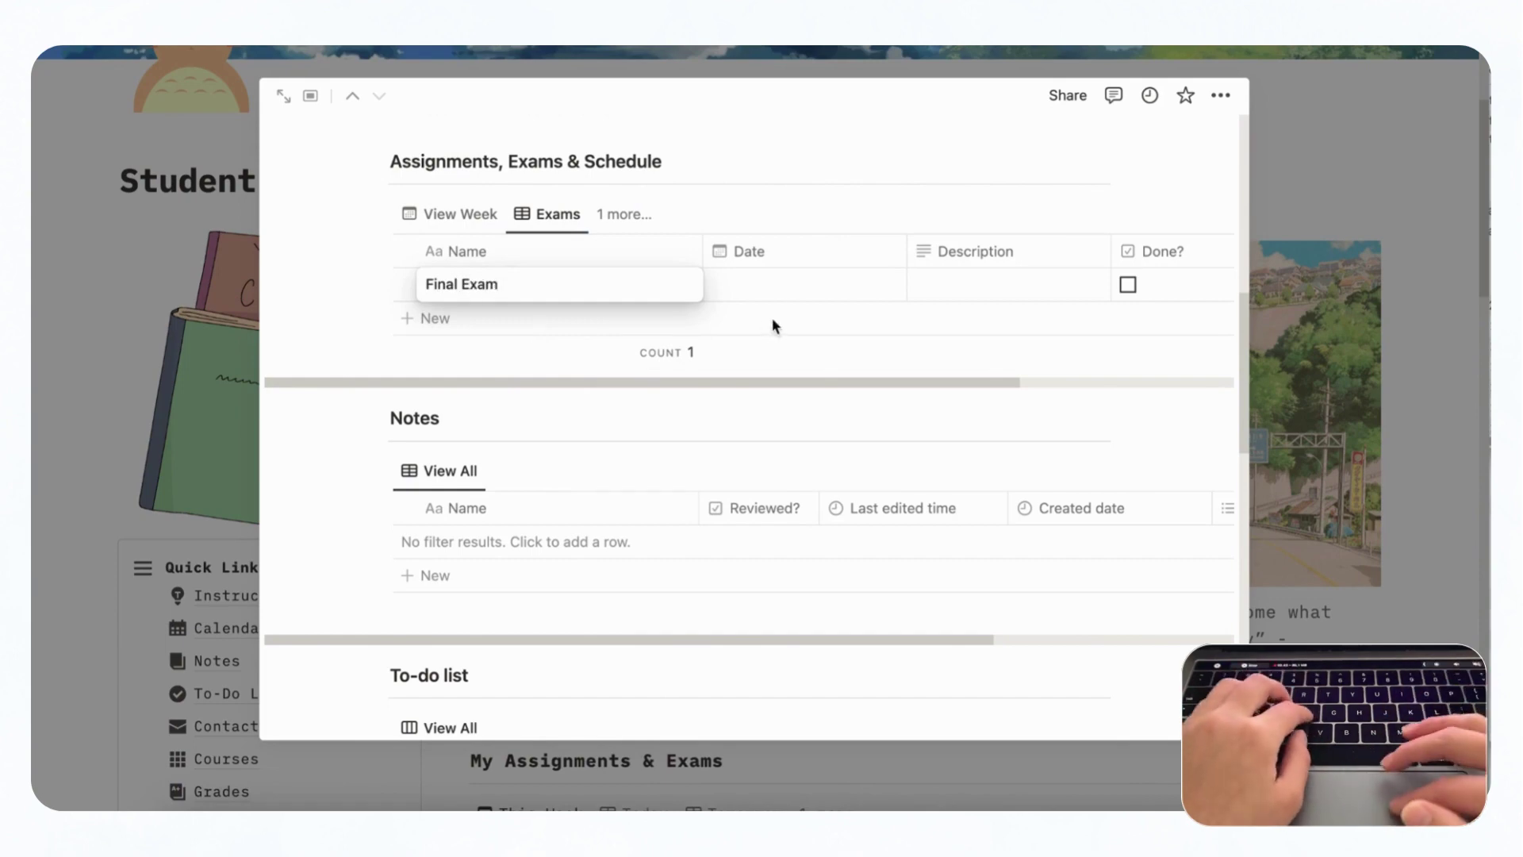
key(Return)
click(801, 297)
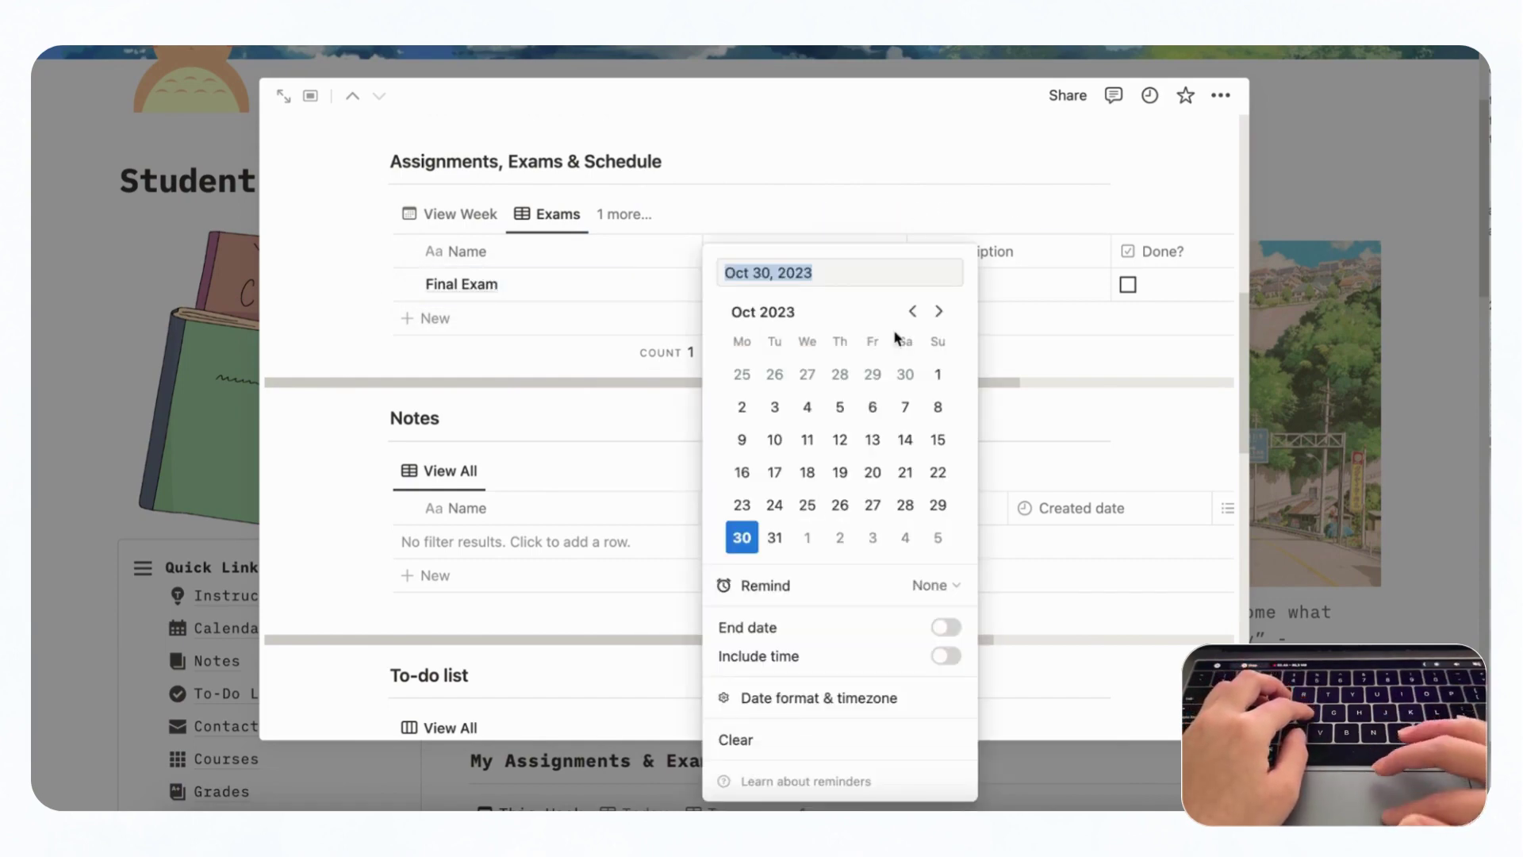
click(939, 312)
click(939, 312)
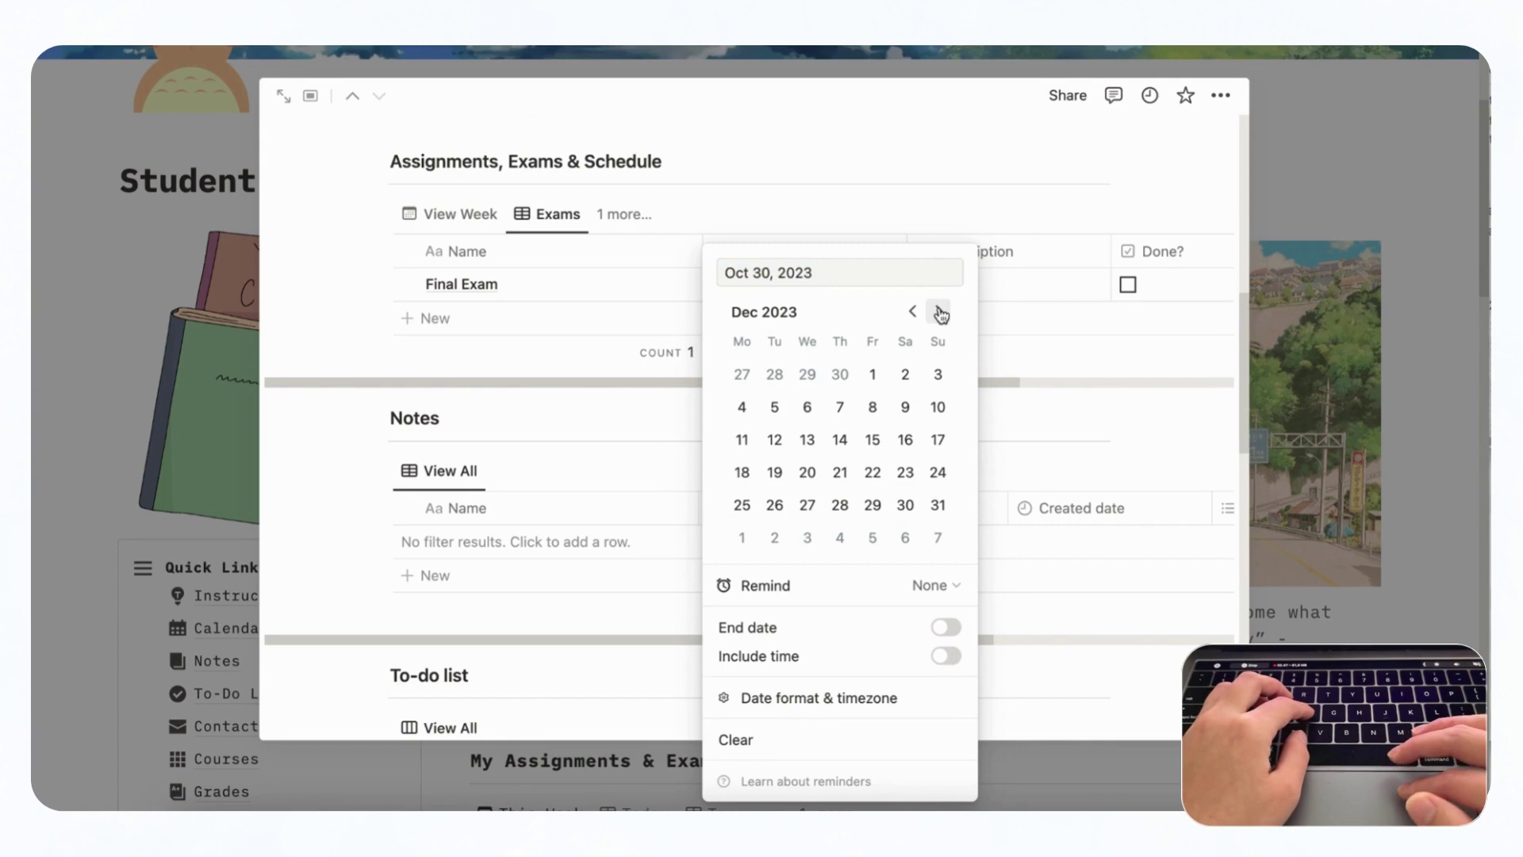
click(872, 374)
key(Escape)
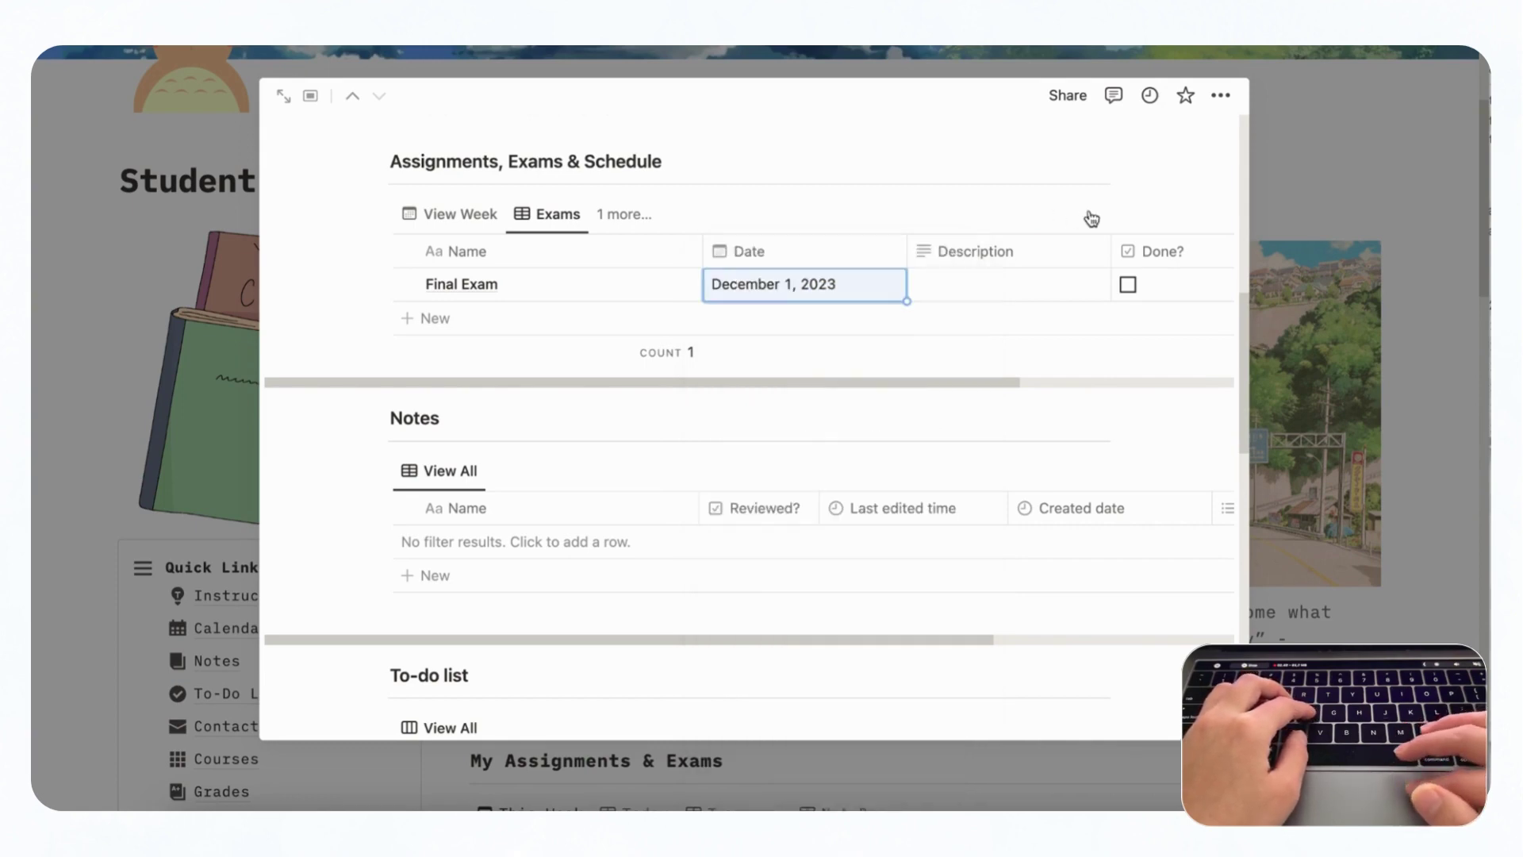
scroll(985, 300, right, 3)
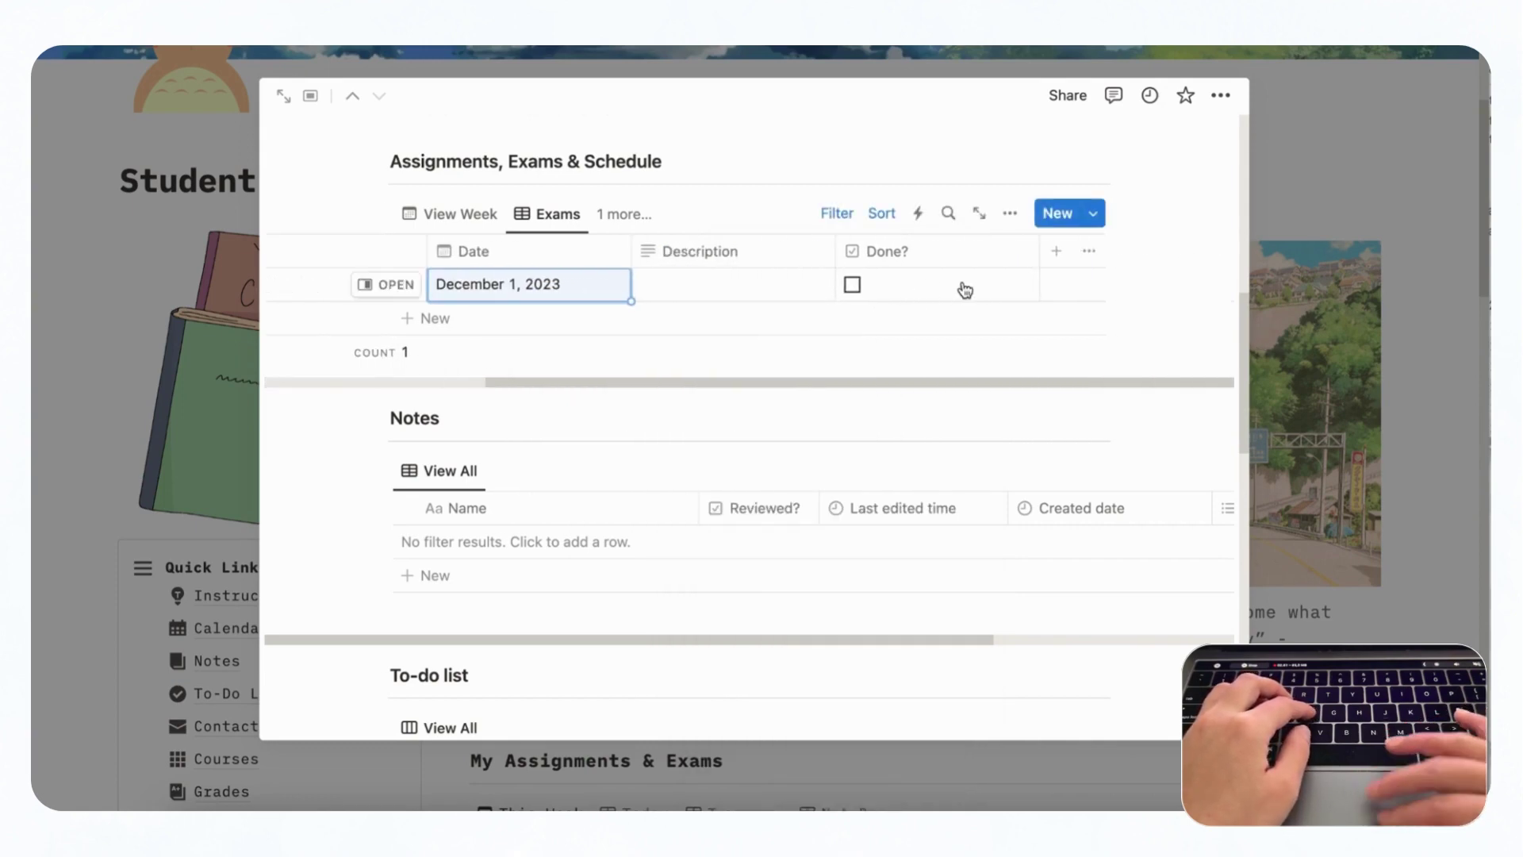
scroll(963, 289, left, 3)
- Open the Final Exam page and apply the Exam template to it
click(686, 285)
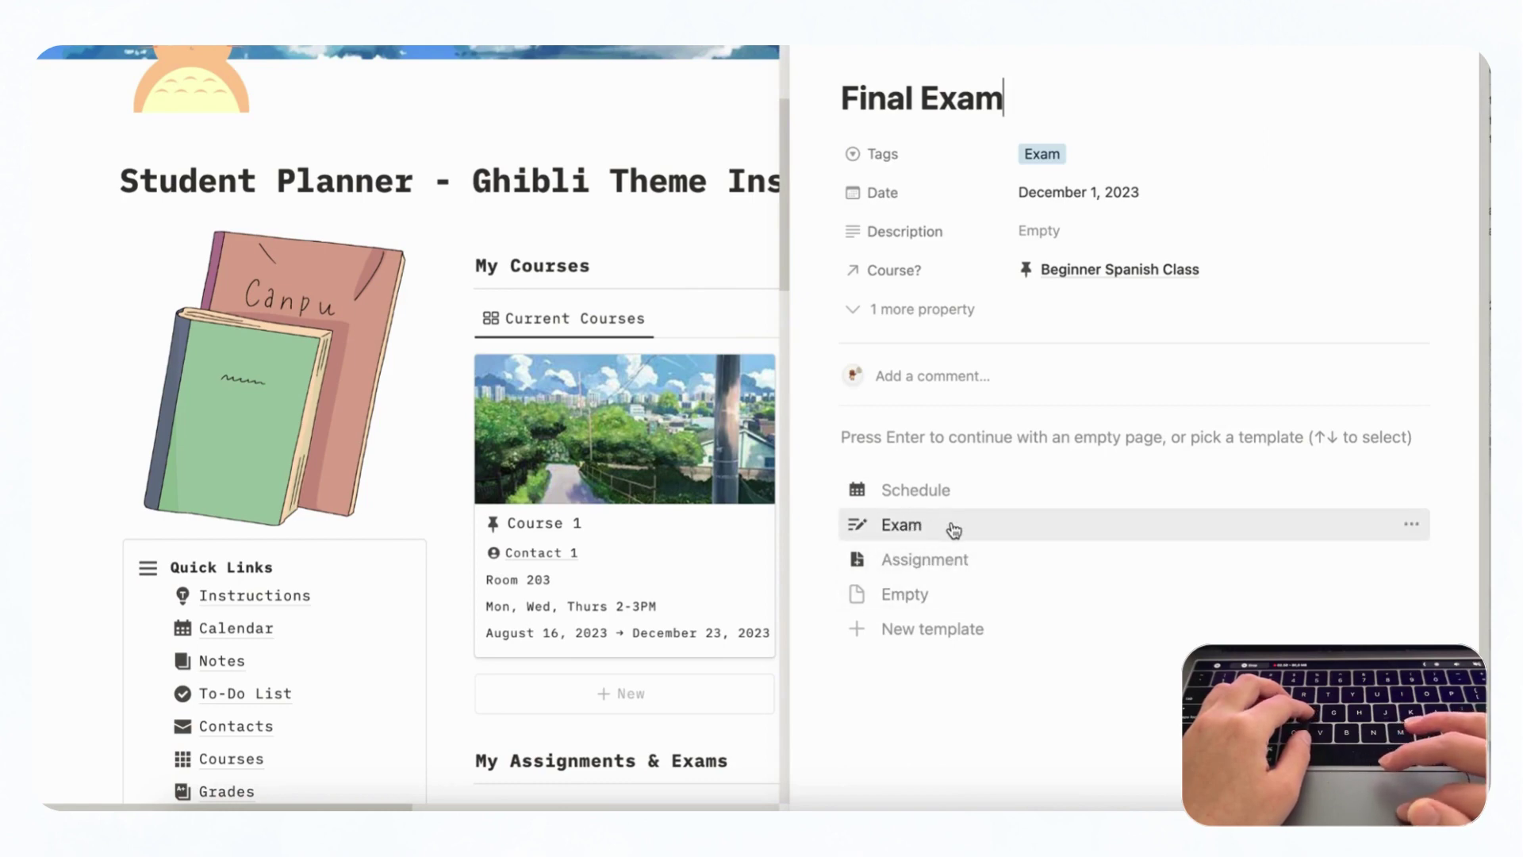
click(902, 524)
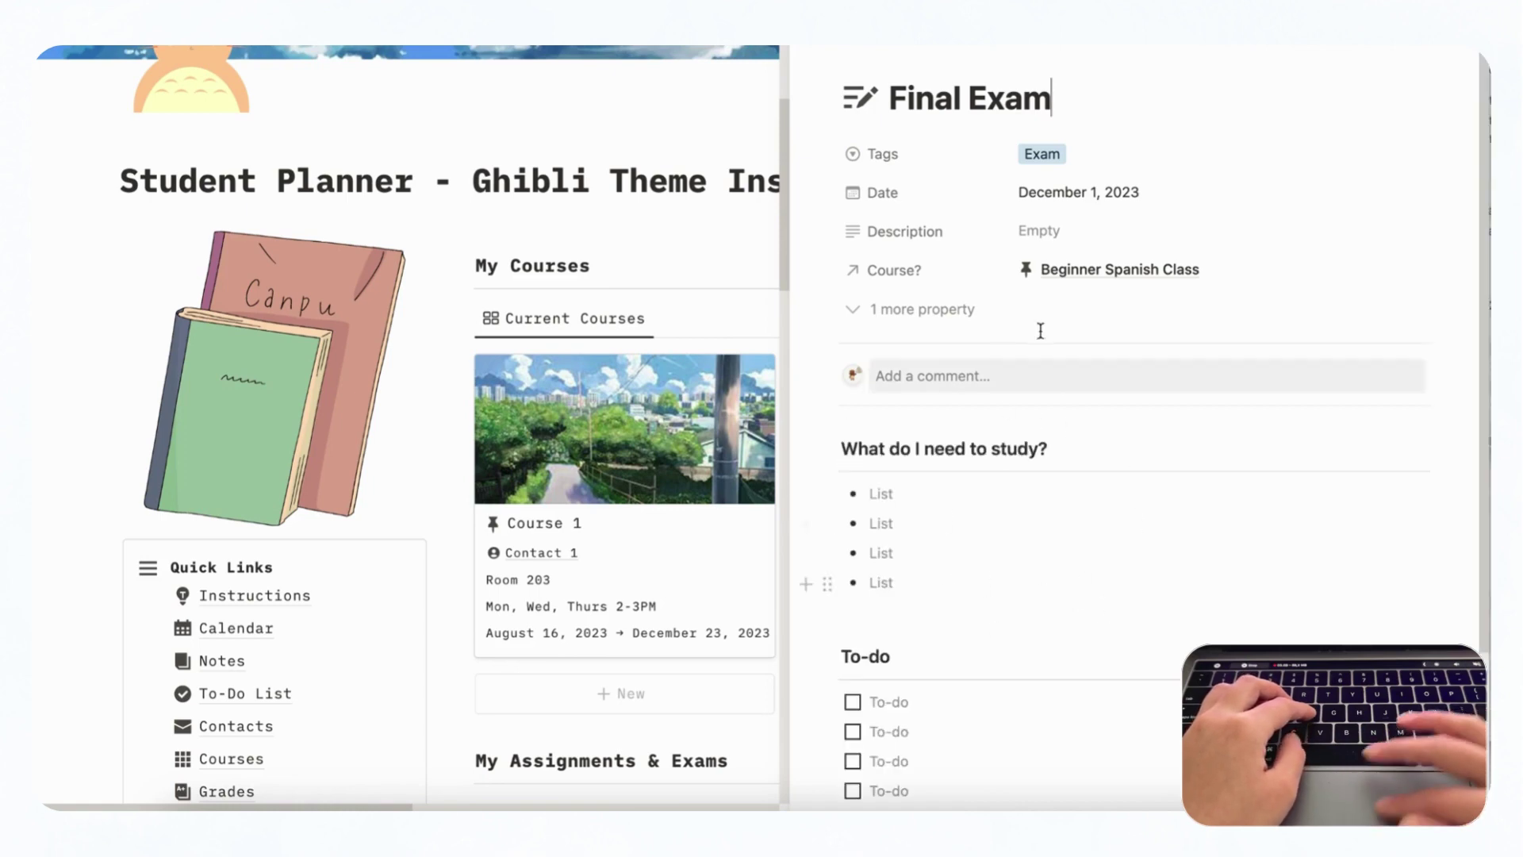
scroll(1140, 475, down, 2)
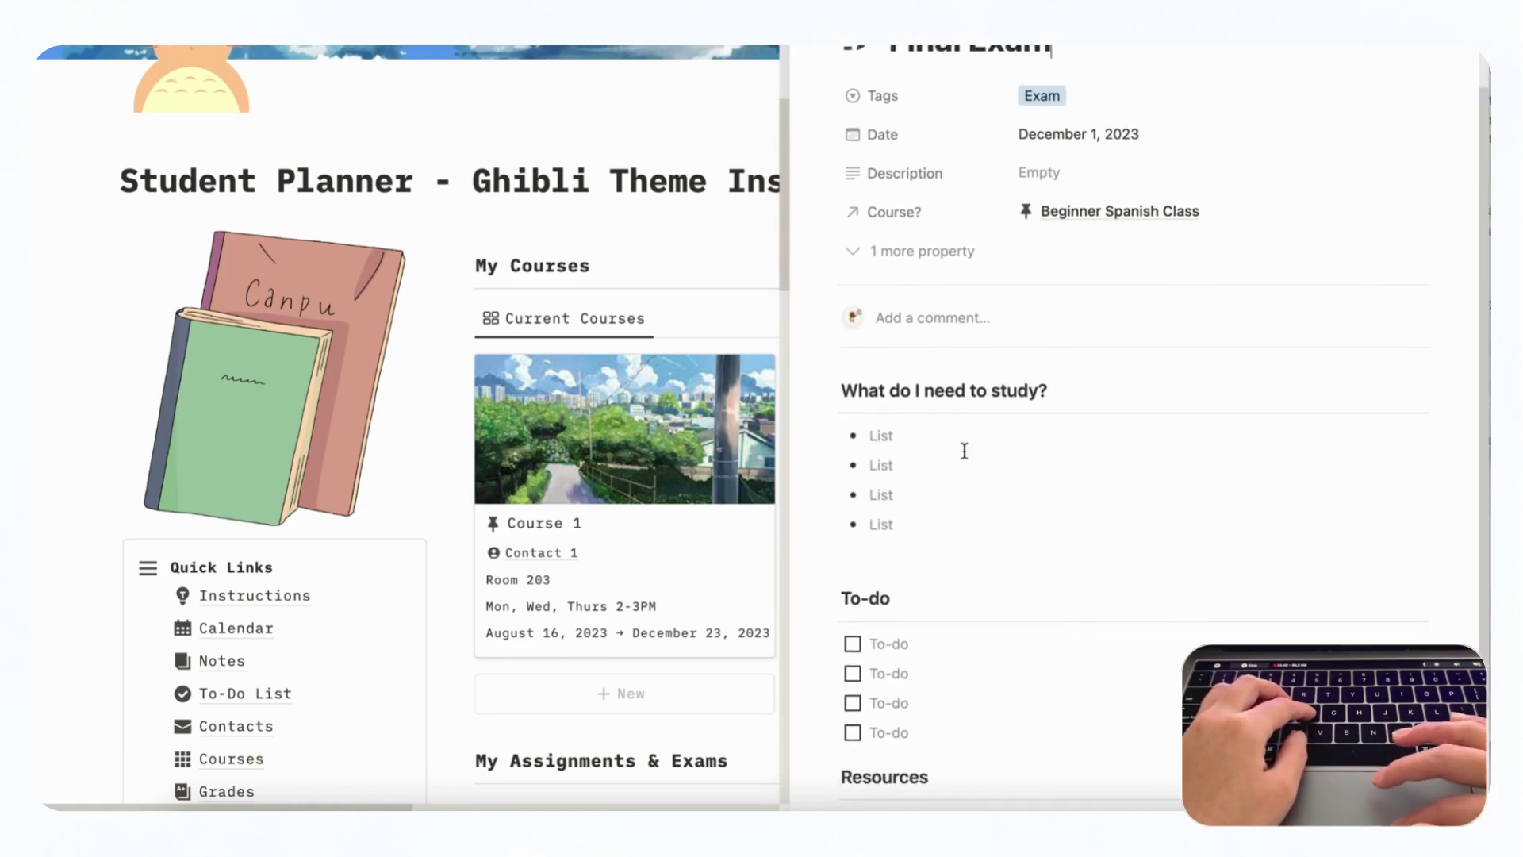
scroll(898, 459, down, 3)
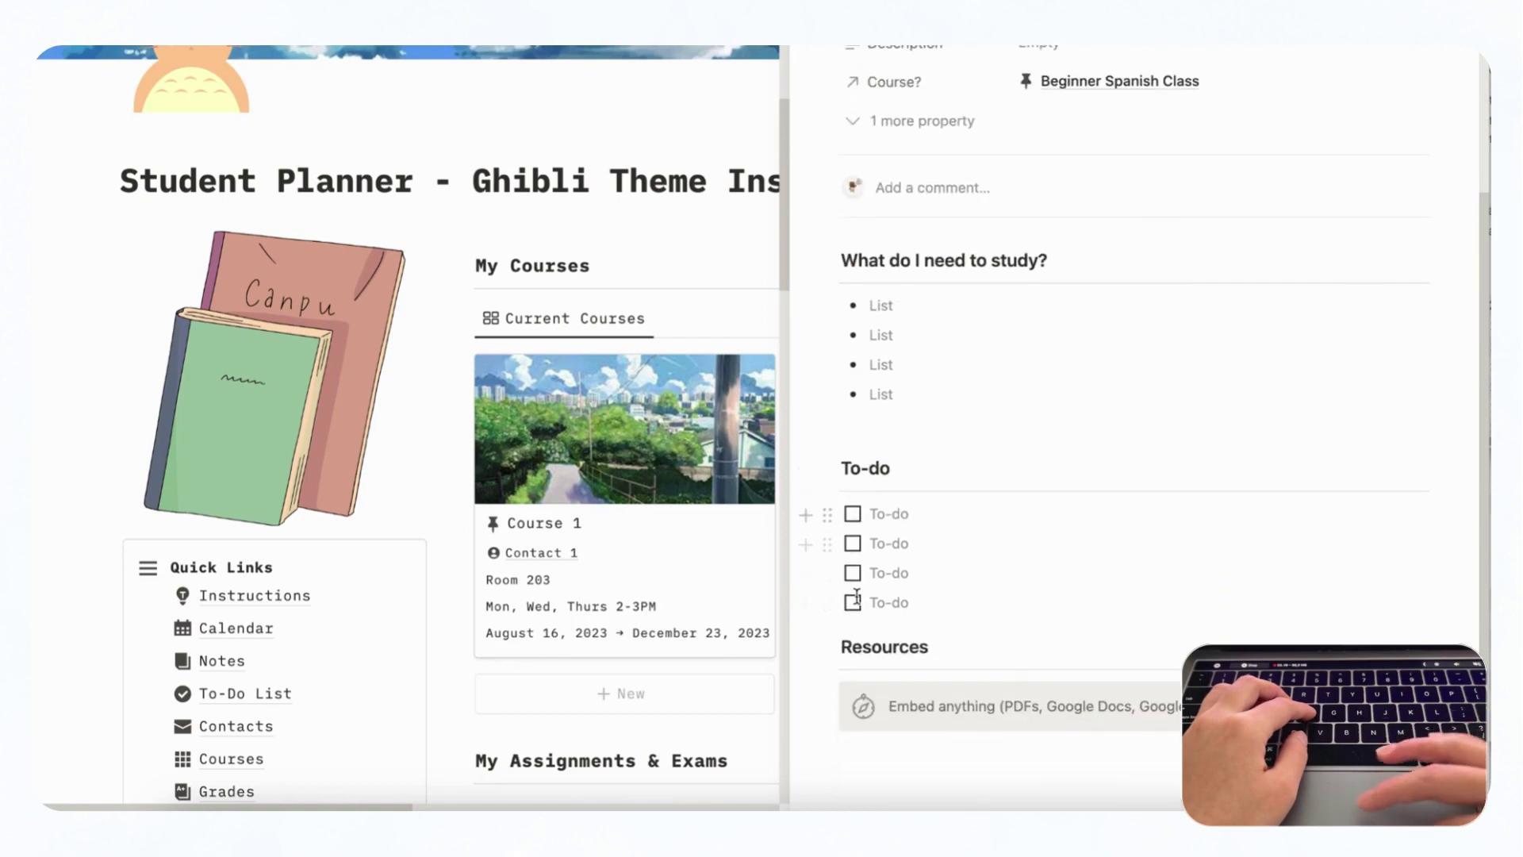
- Close Final Exam and reopen the Beginner Spanish Class card from My Courses
scroll(928, 694, up, 5)
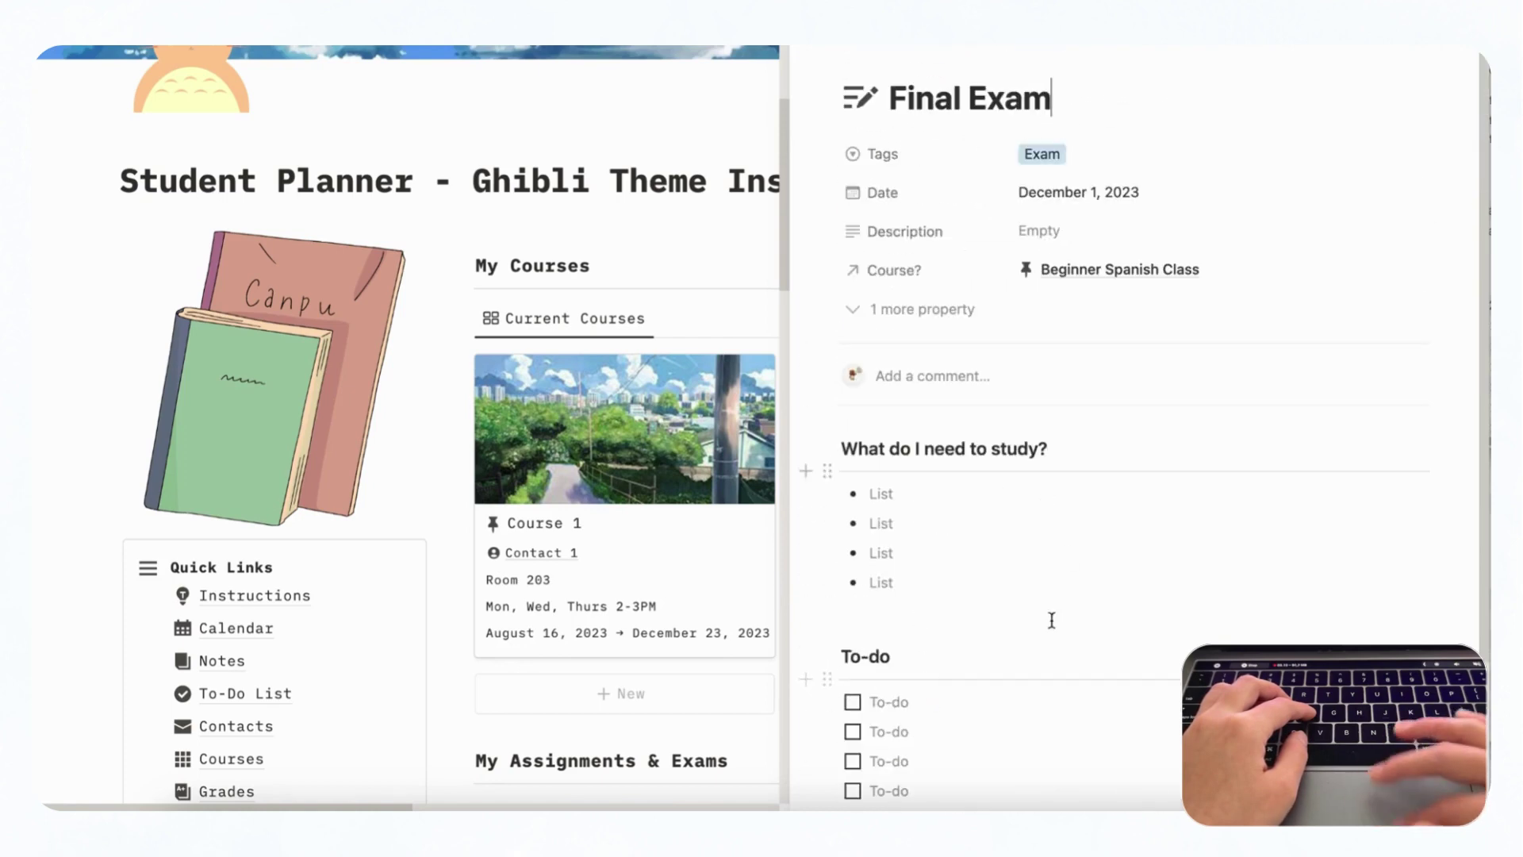
click(818, 49)
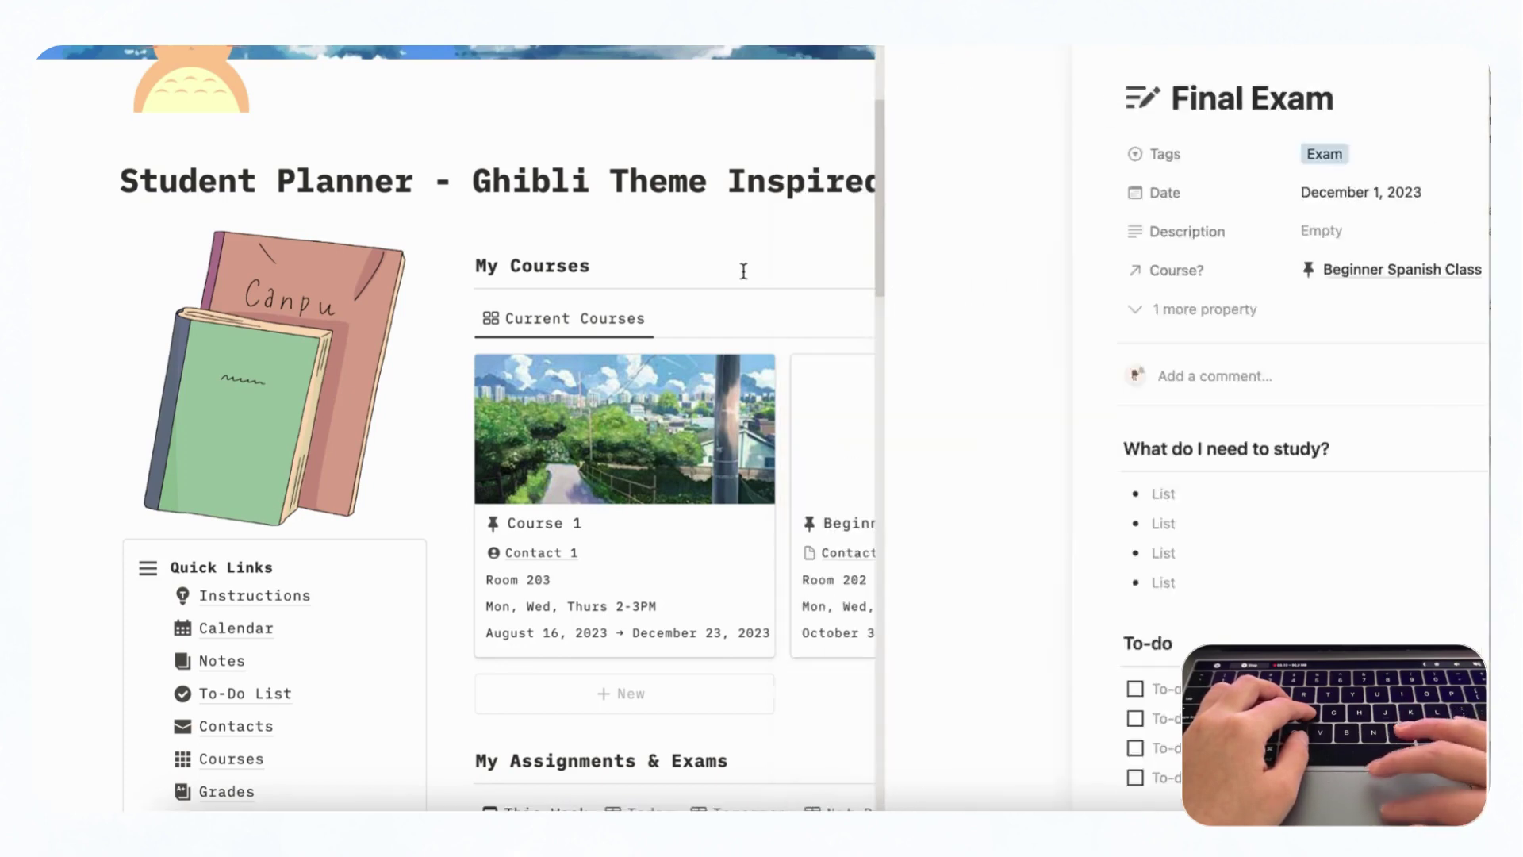
click(912, 525)
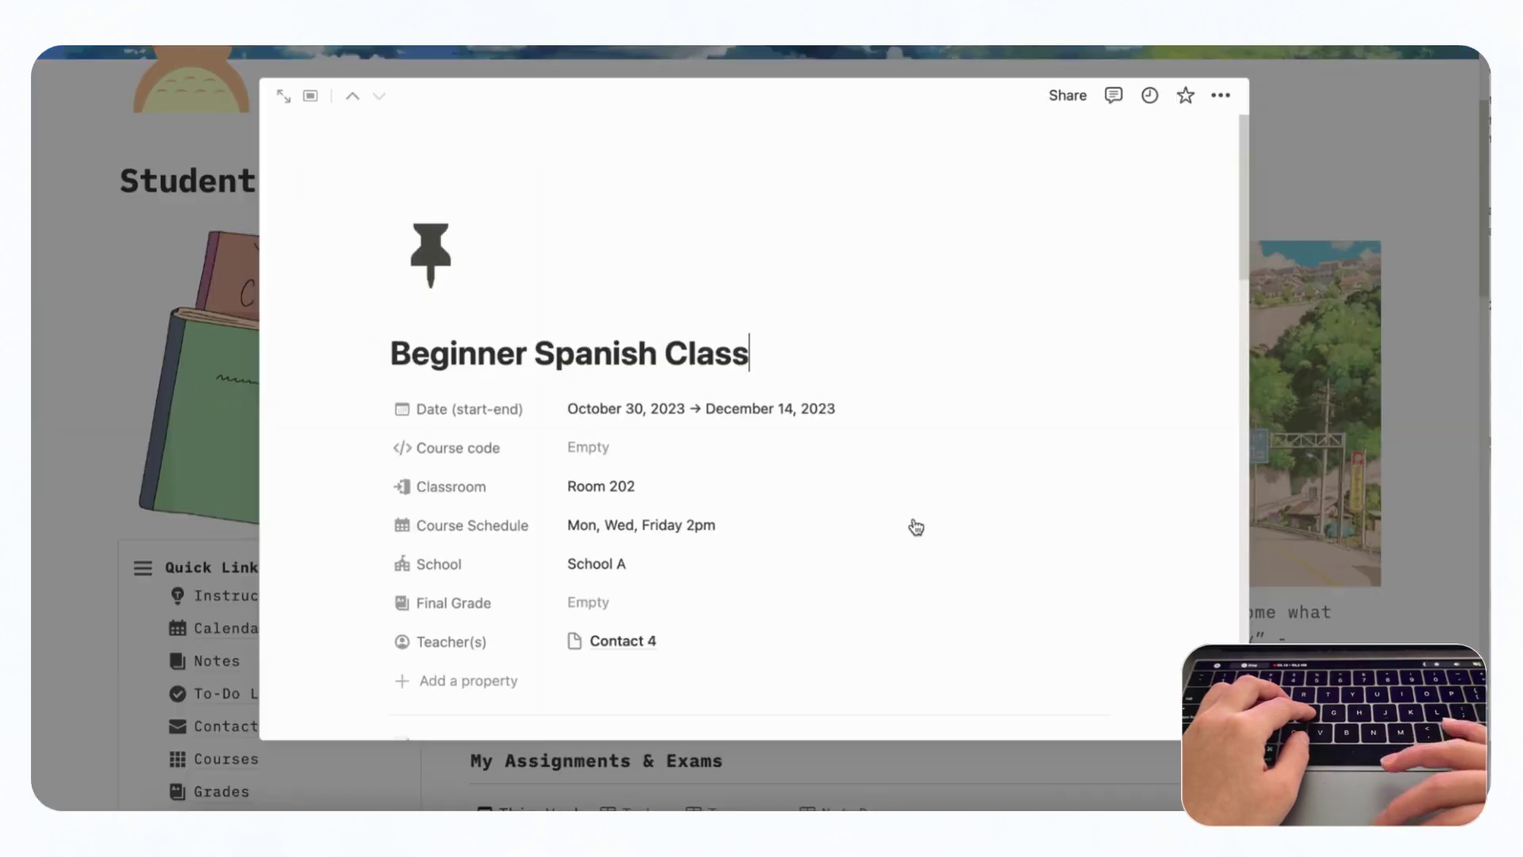
- Check the course's Exams and Assignments tables in the peek view
scroll(914, 527, down, 10)
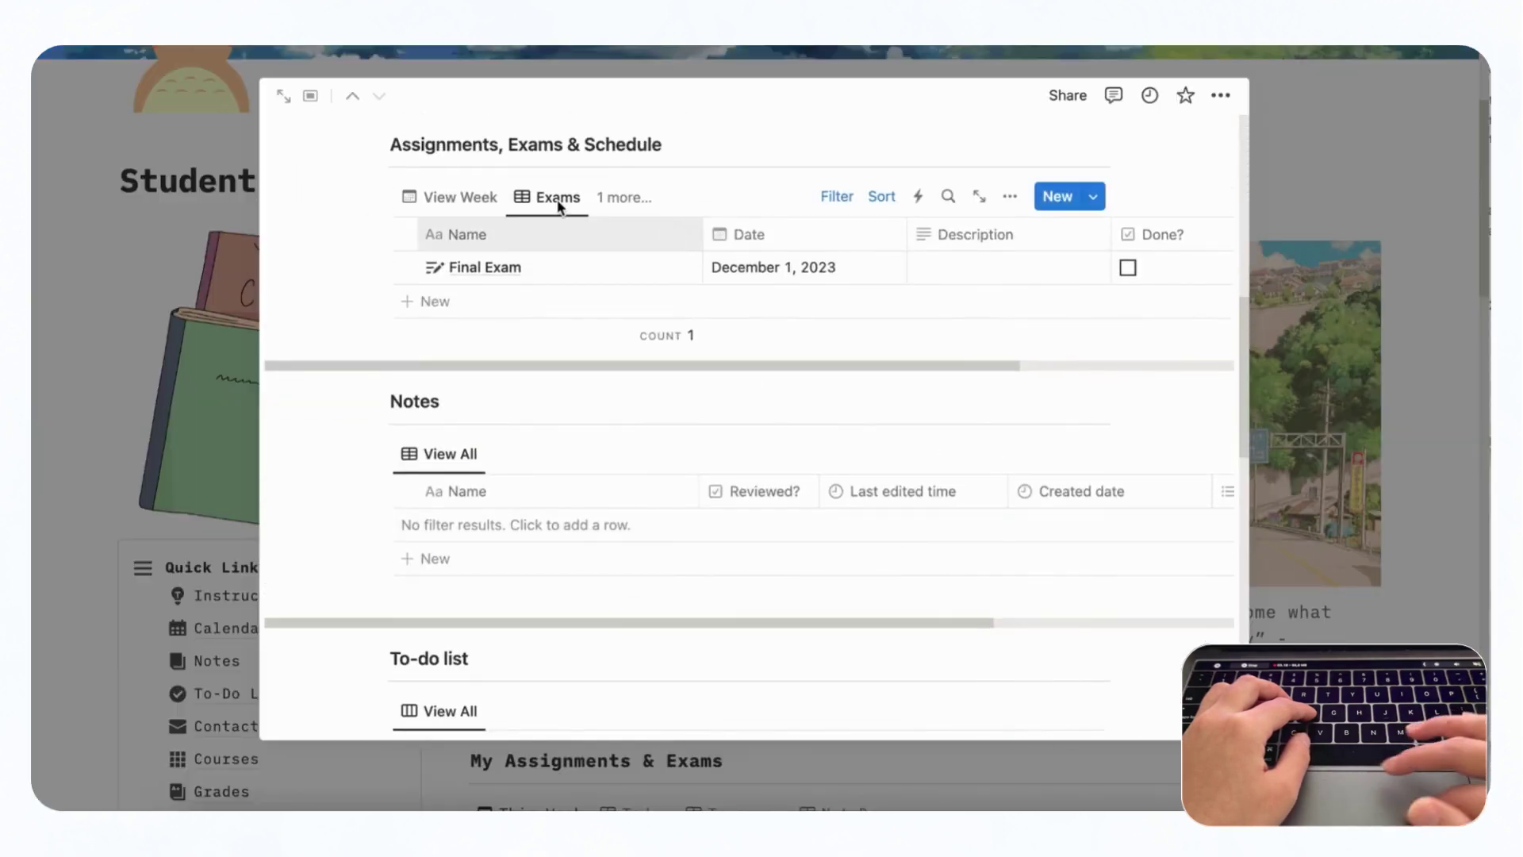
click(435, 205)
click(562, 200)
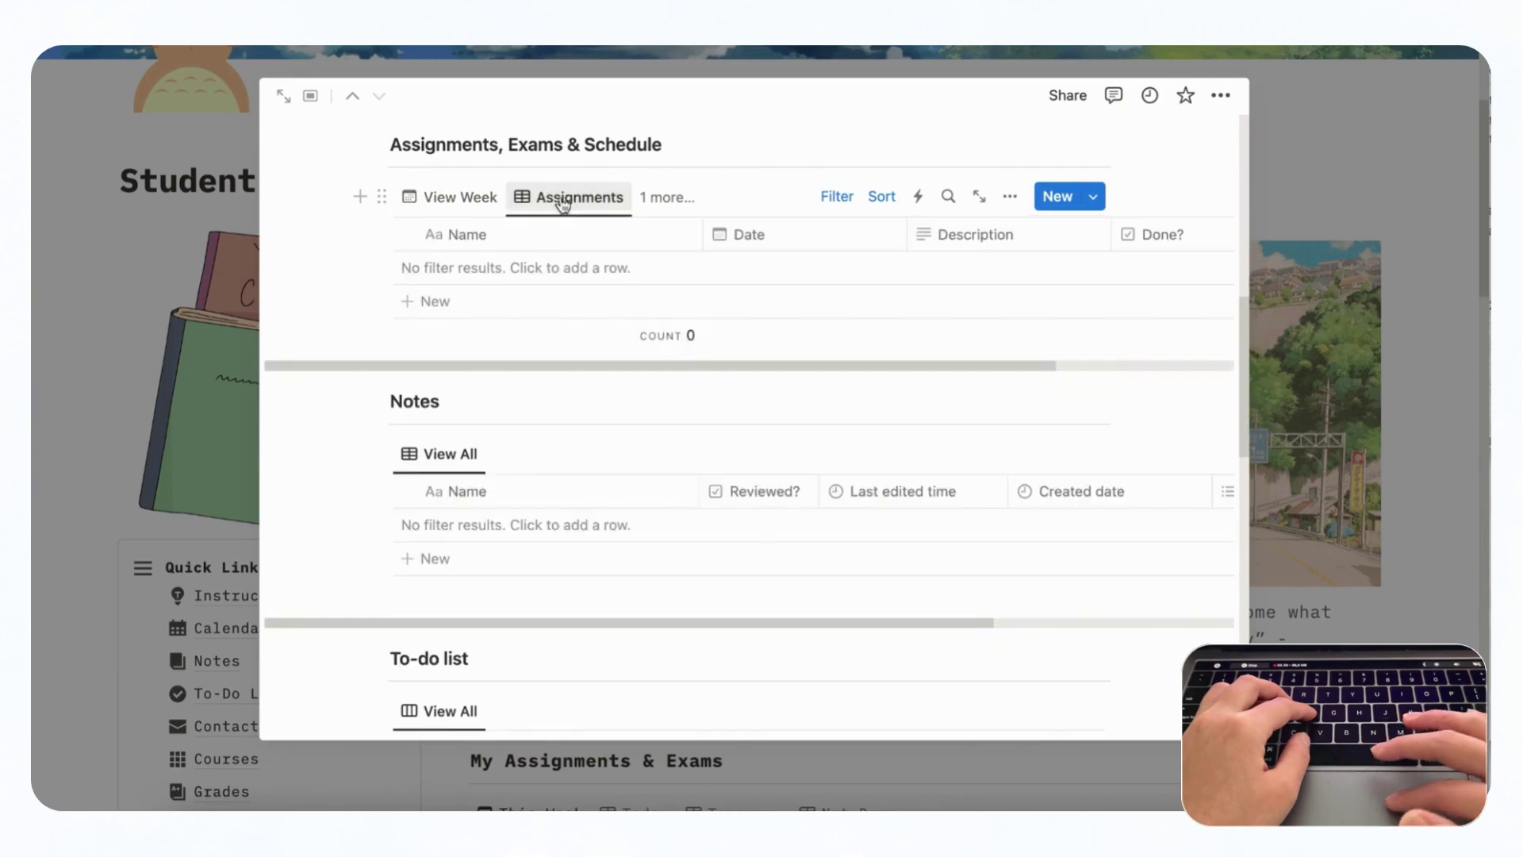
scroll(557, 333, down, 1)
scroll(558, 333, down, 3)
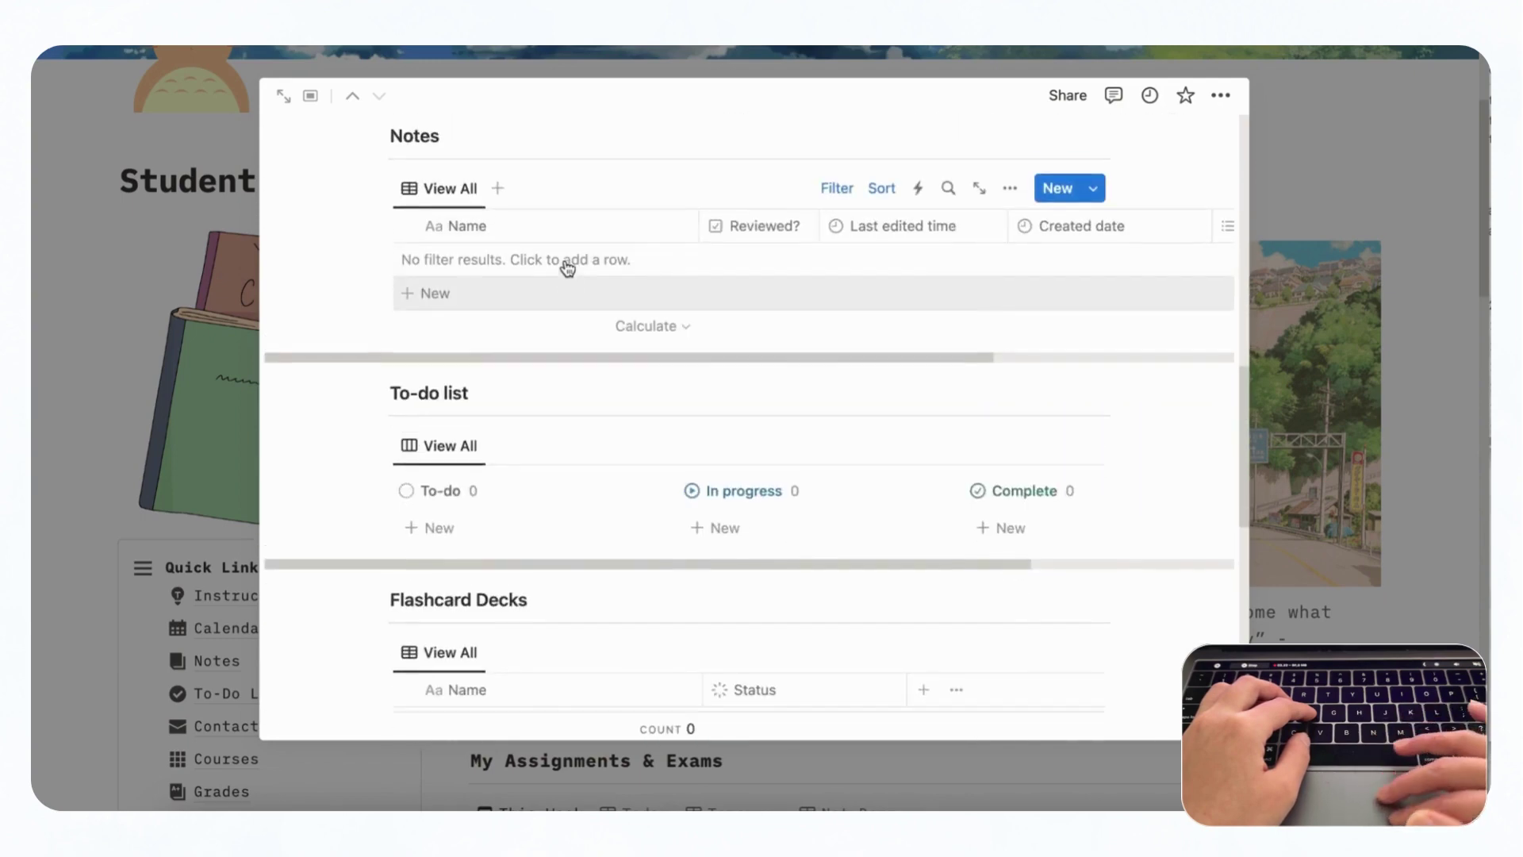
scroll(456, 275, up, 15)
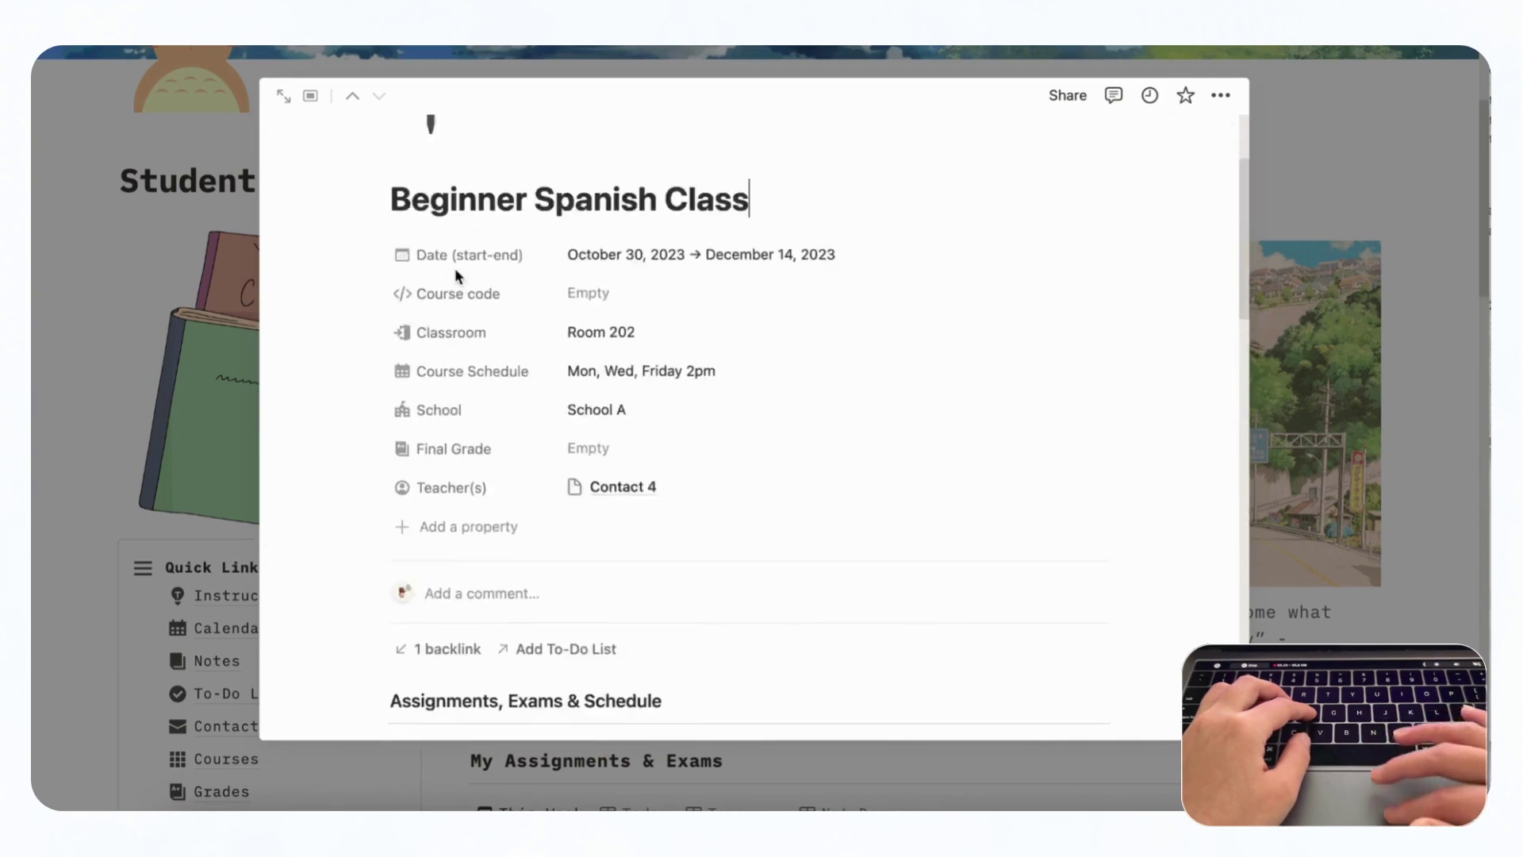
- Open the course as a full page and scroll down to the Notes section
click(283, 95)
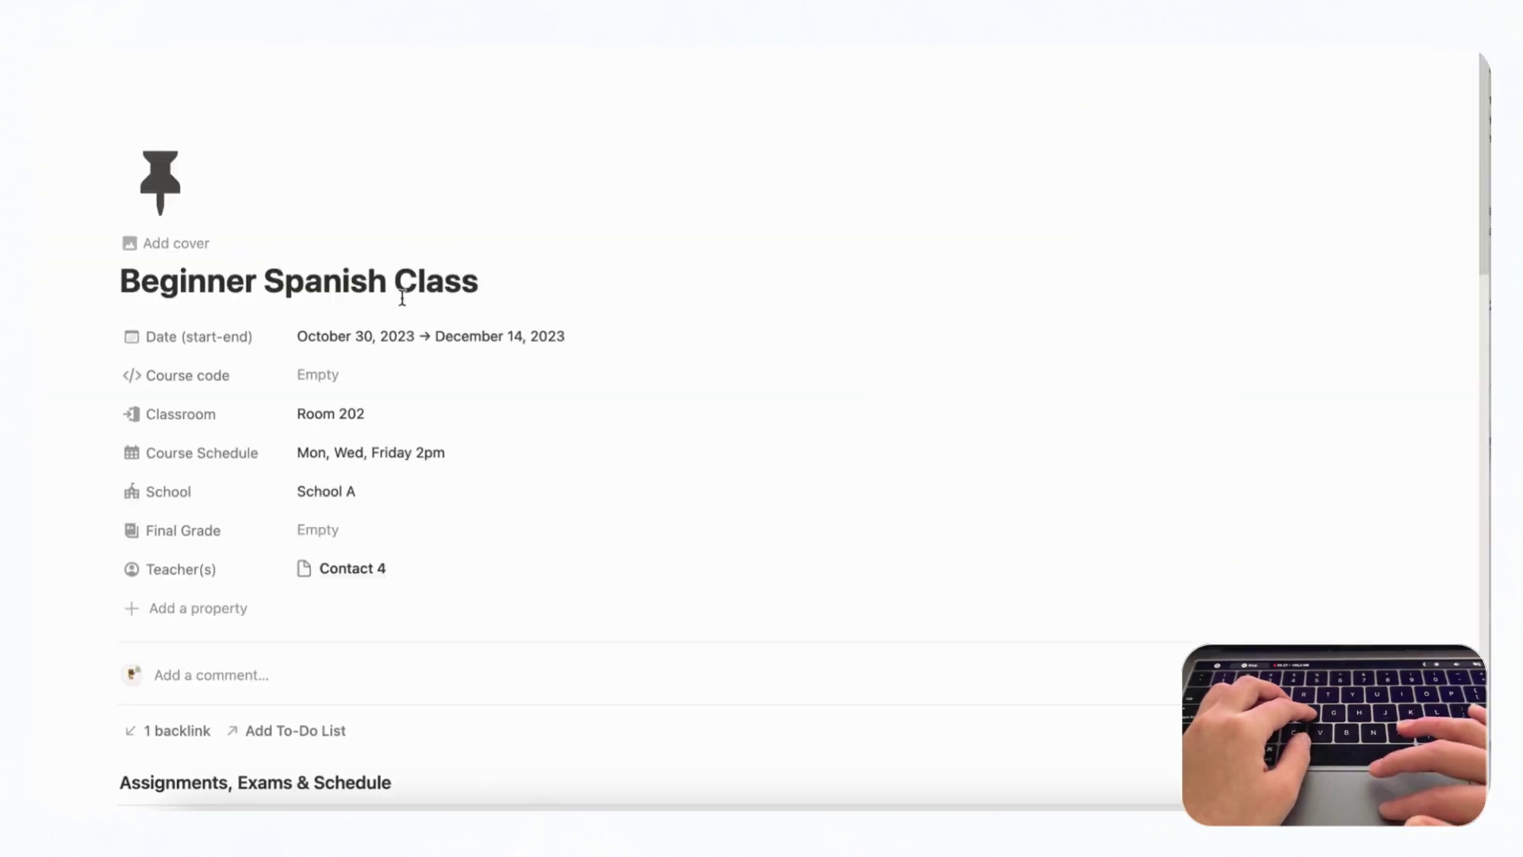
scroll(483, 547, down, 7)
scroll(485, 551, up, 7)
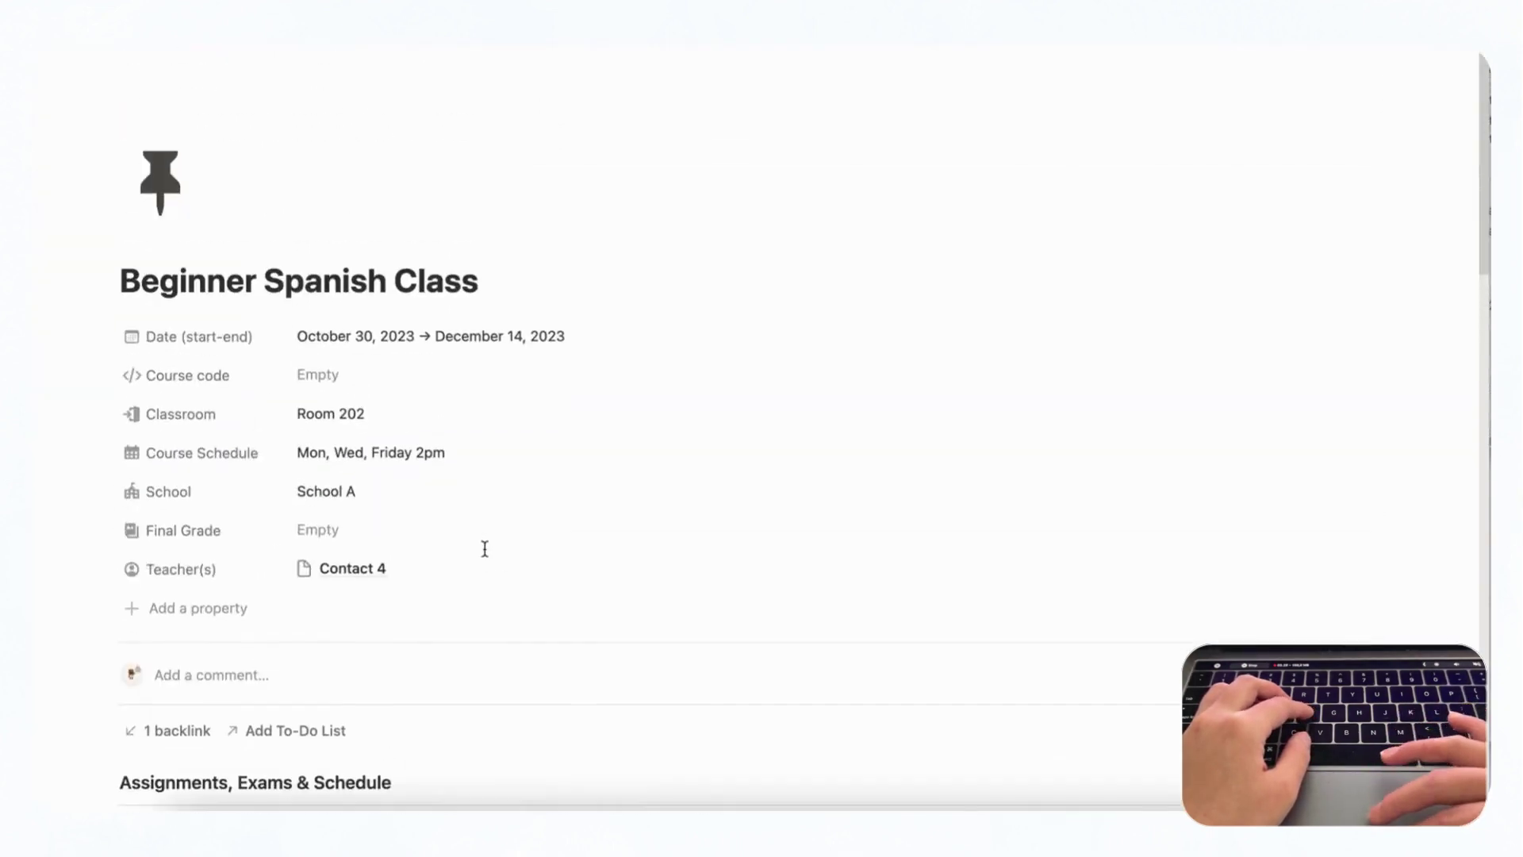
scroll(483, 548, down, 6)
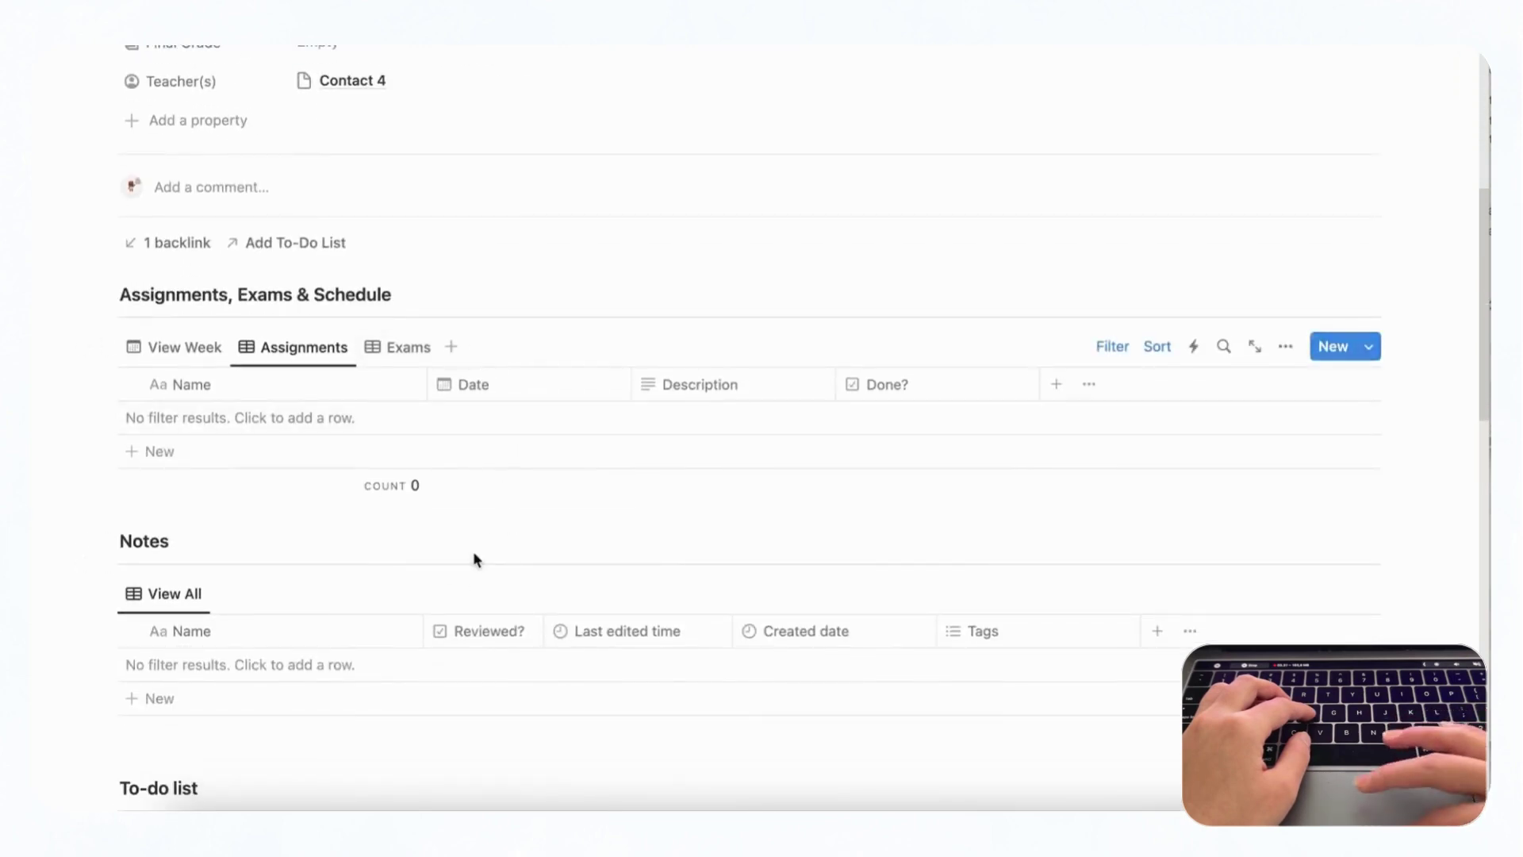
scroll(473, 555, down, 8)
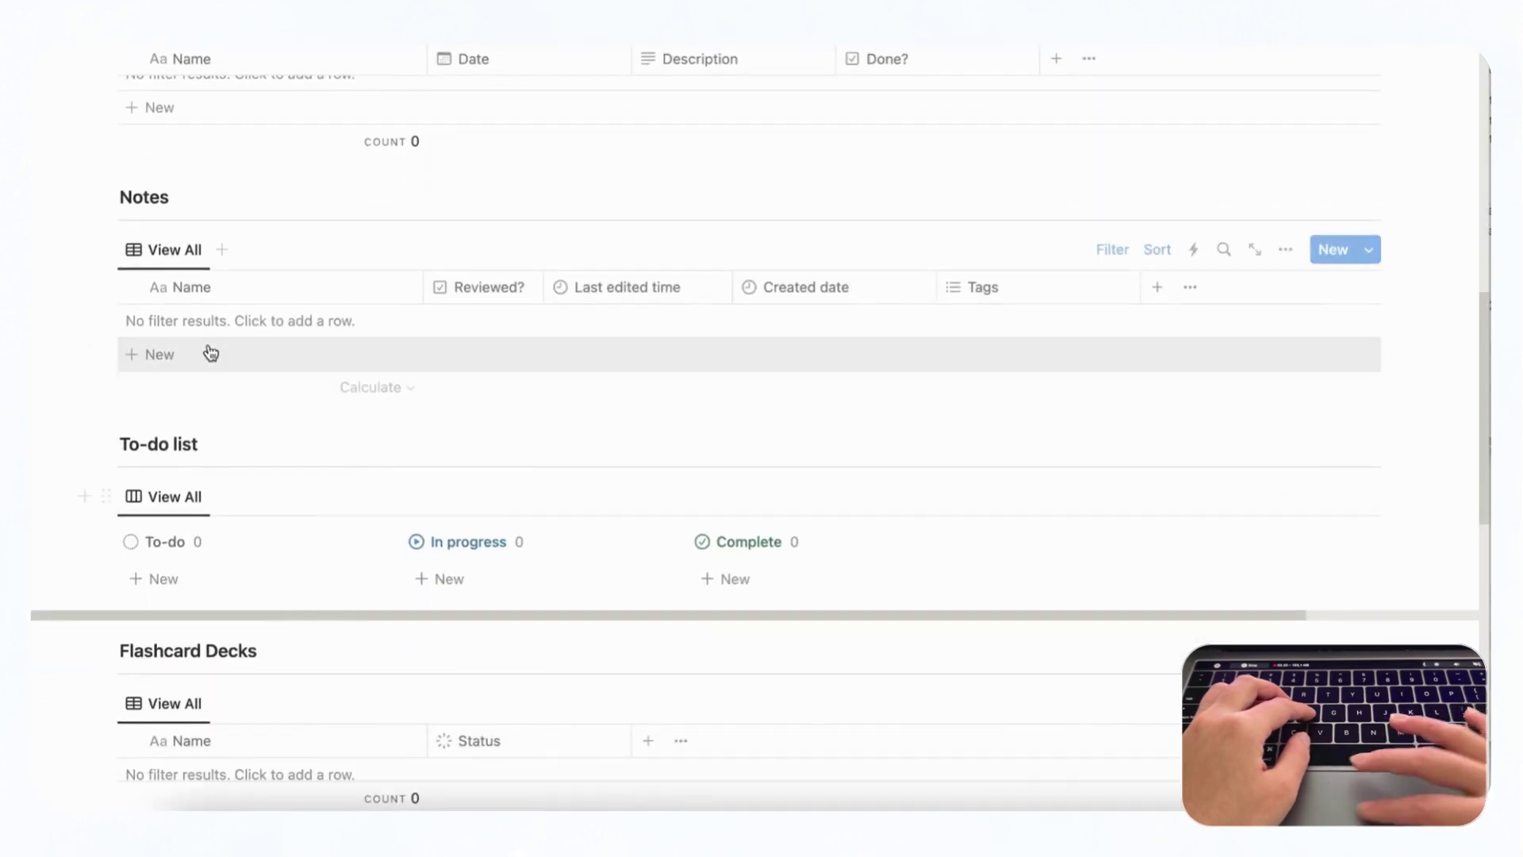
- Add a 'Class Note' row to the course's Notes table and open its page
click(226, 365)
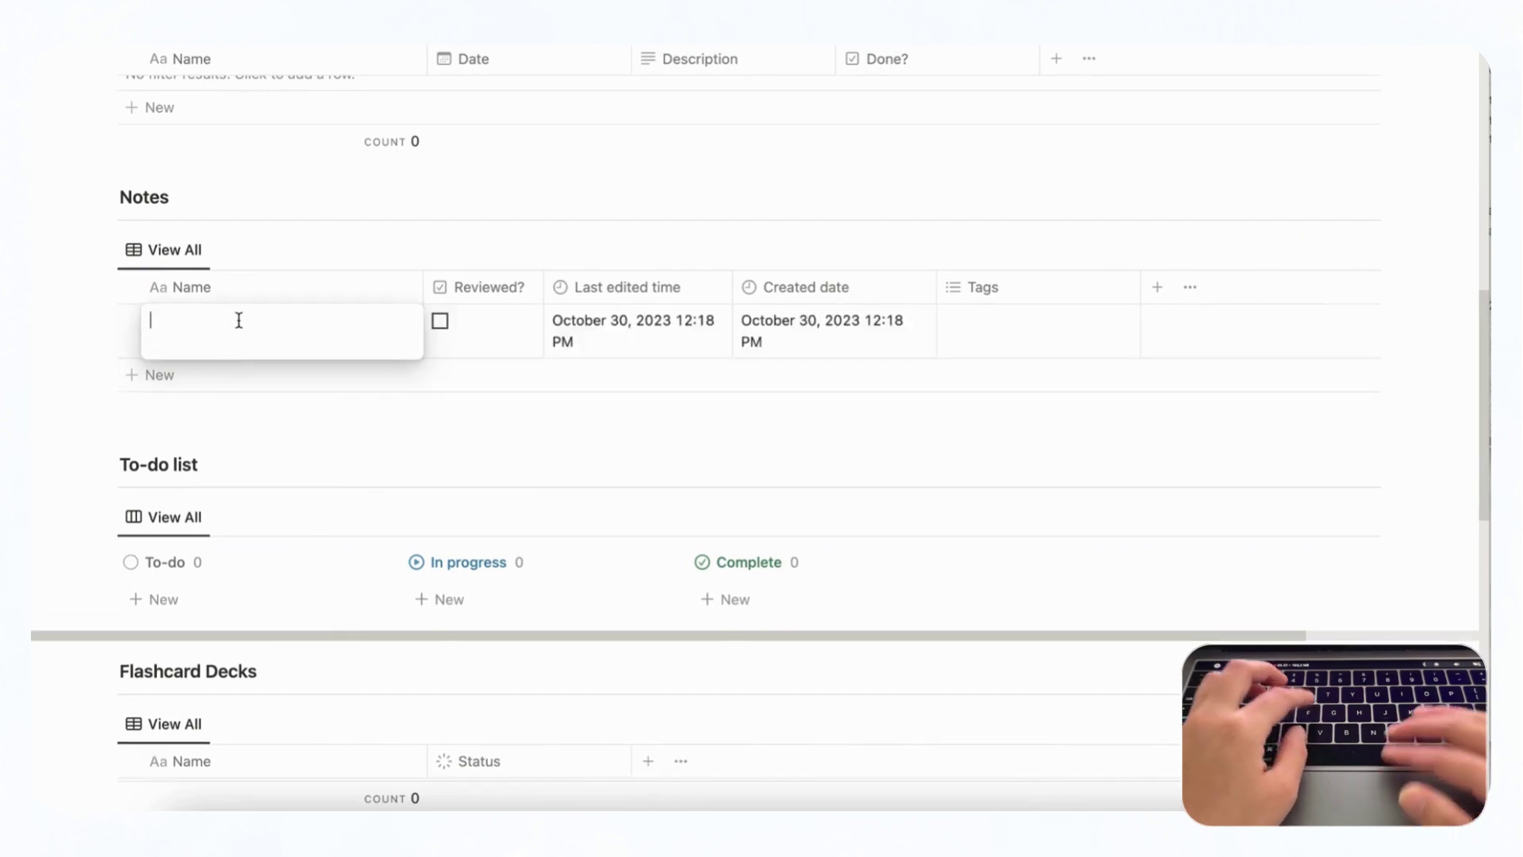
text(C)
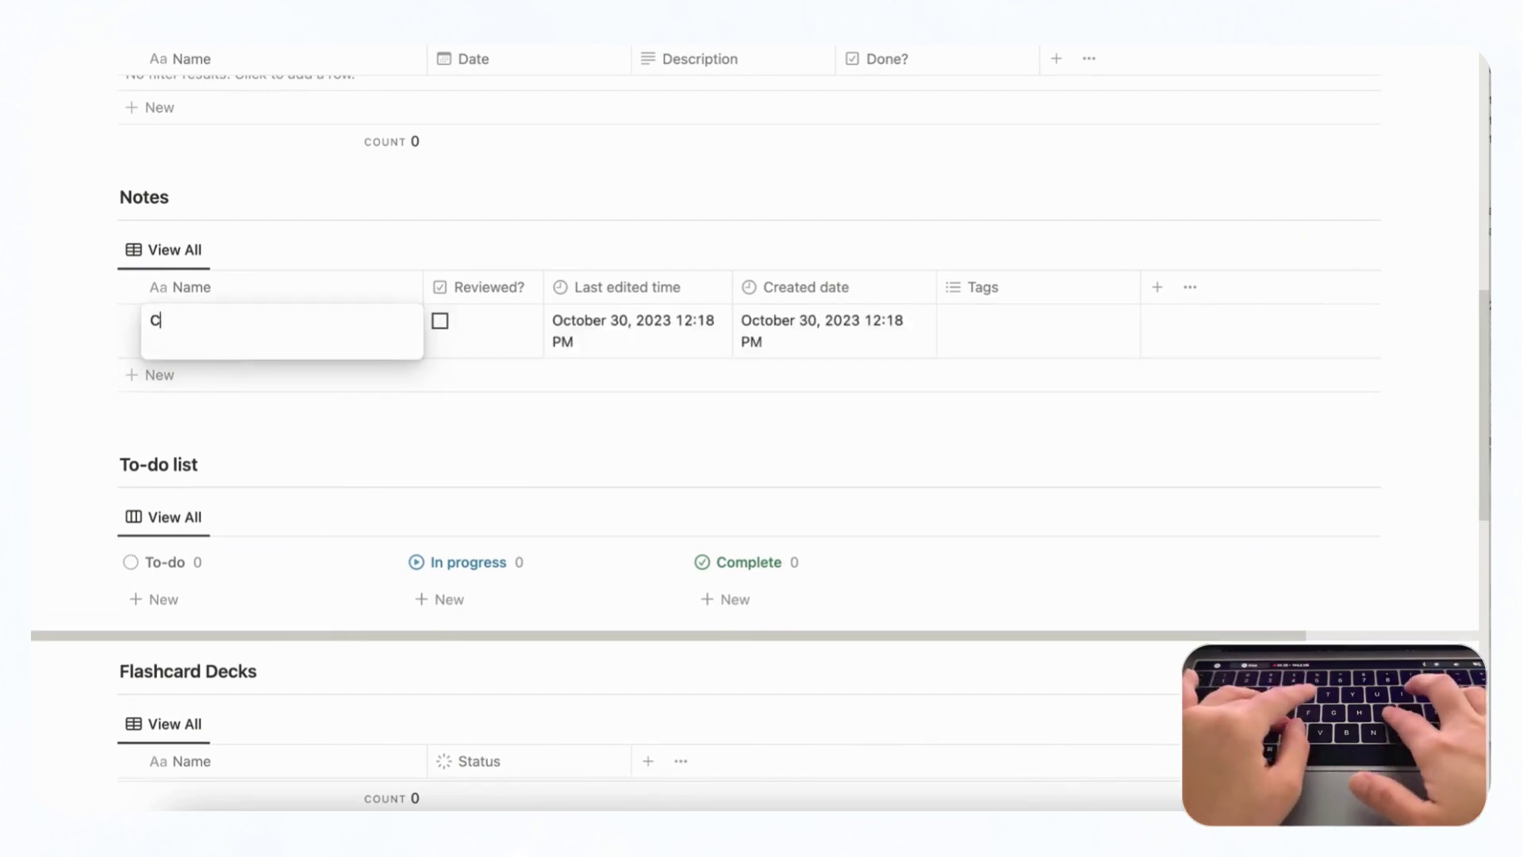
text(lass Note)
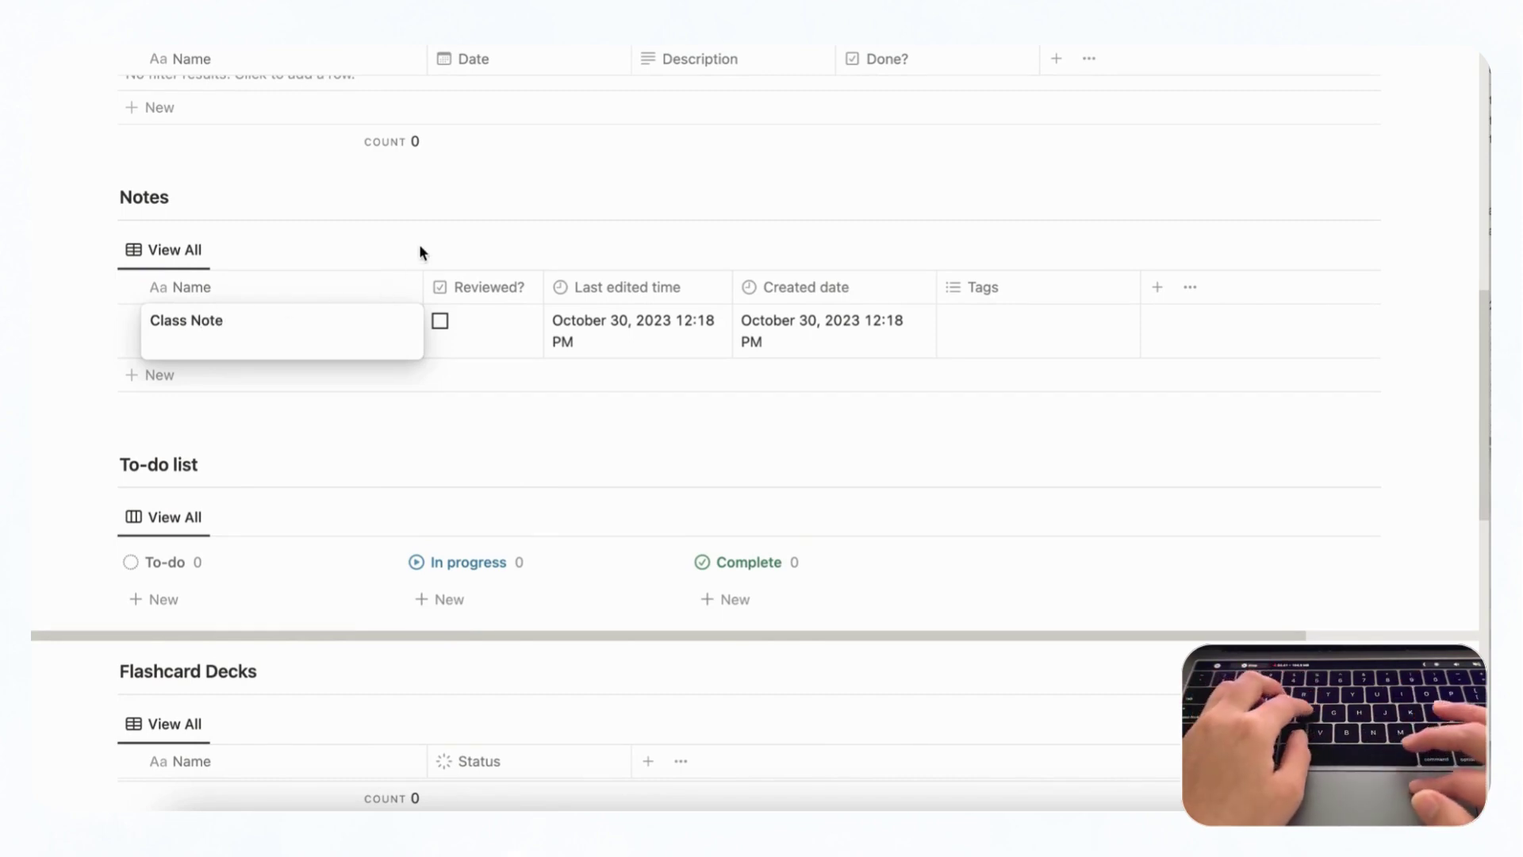
key(Return)
click(384, 324)
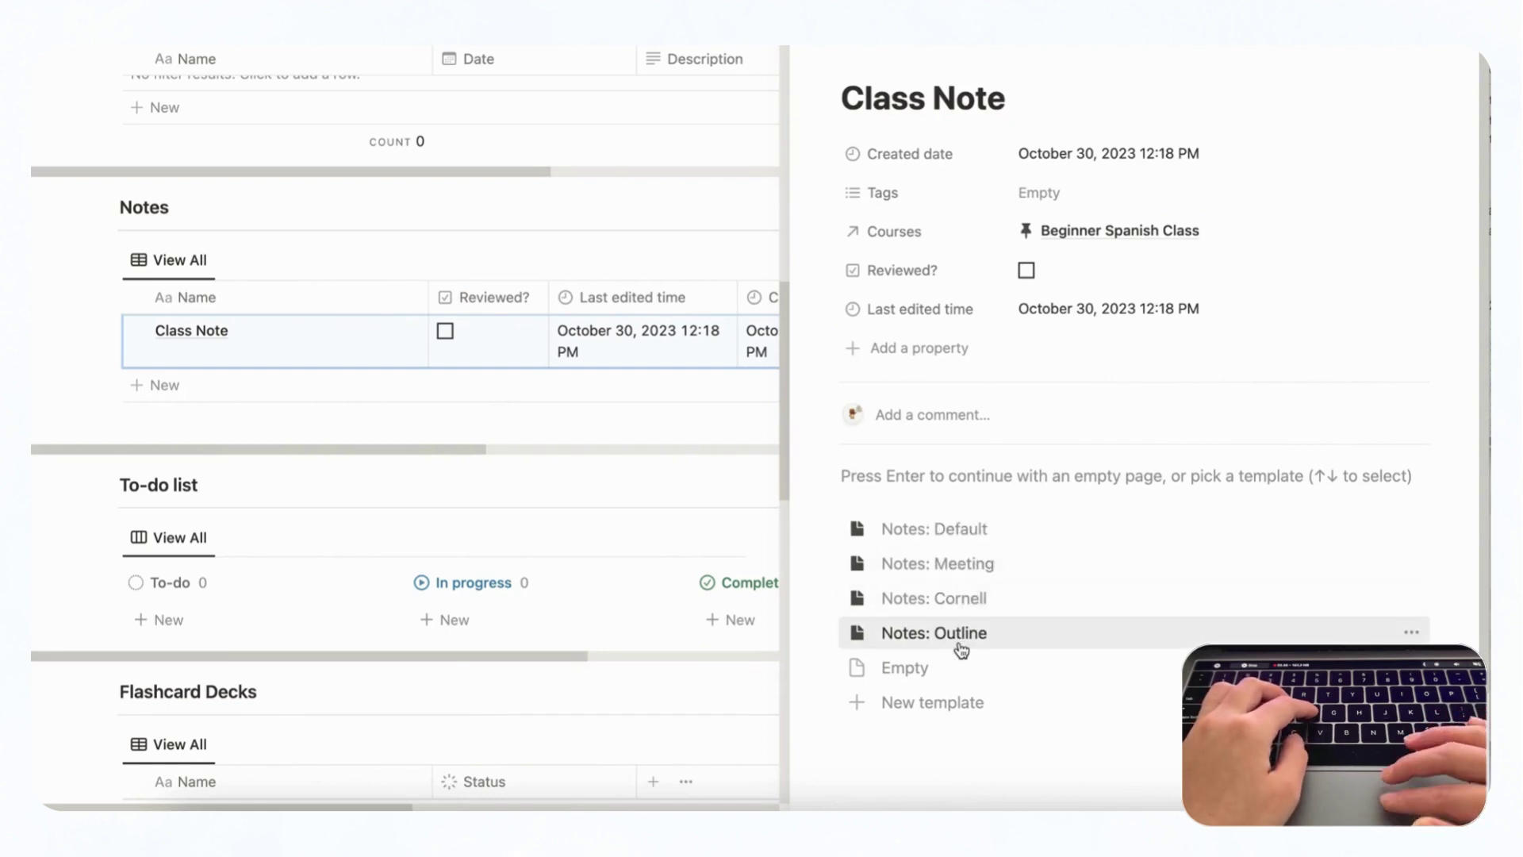
- Apply the 'Notes: Cornell' template to Class Note
click(1013, 605)
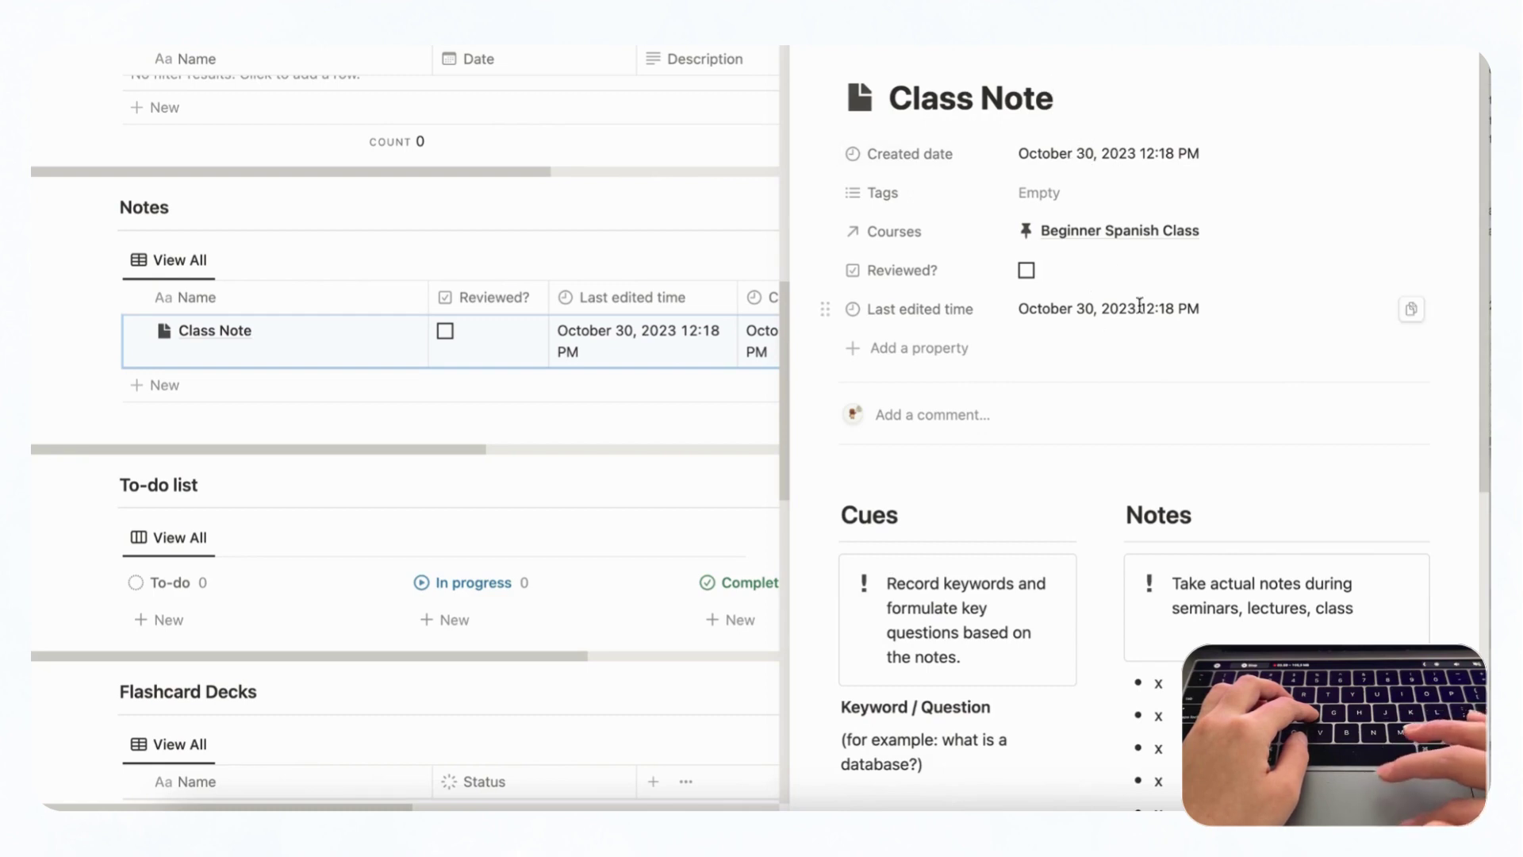
scroll(1133, 312, down, 10)
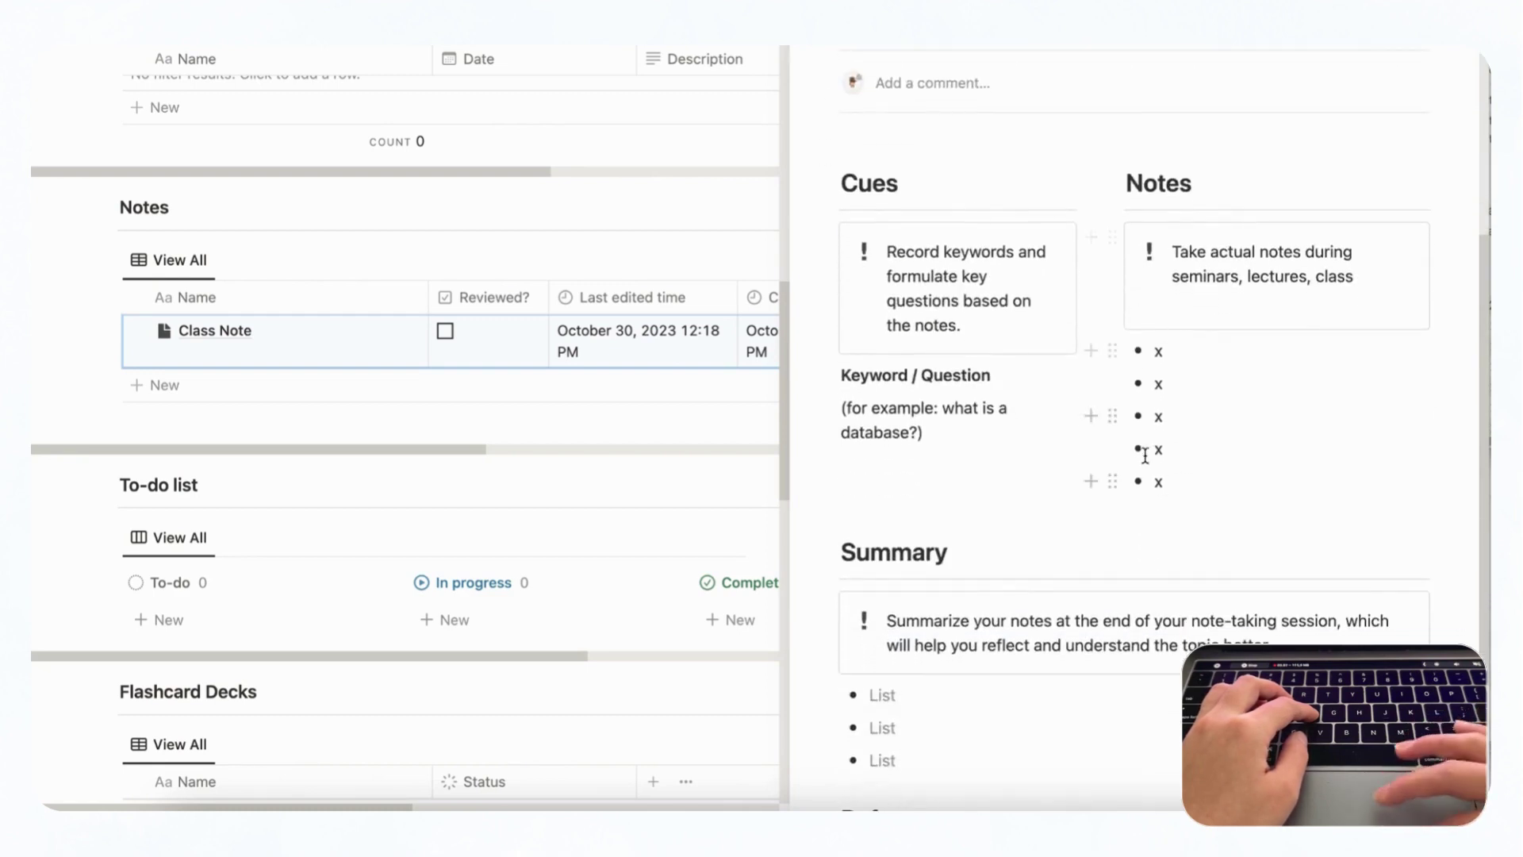
scroll(1143, 462, up, 10)
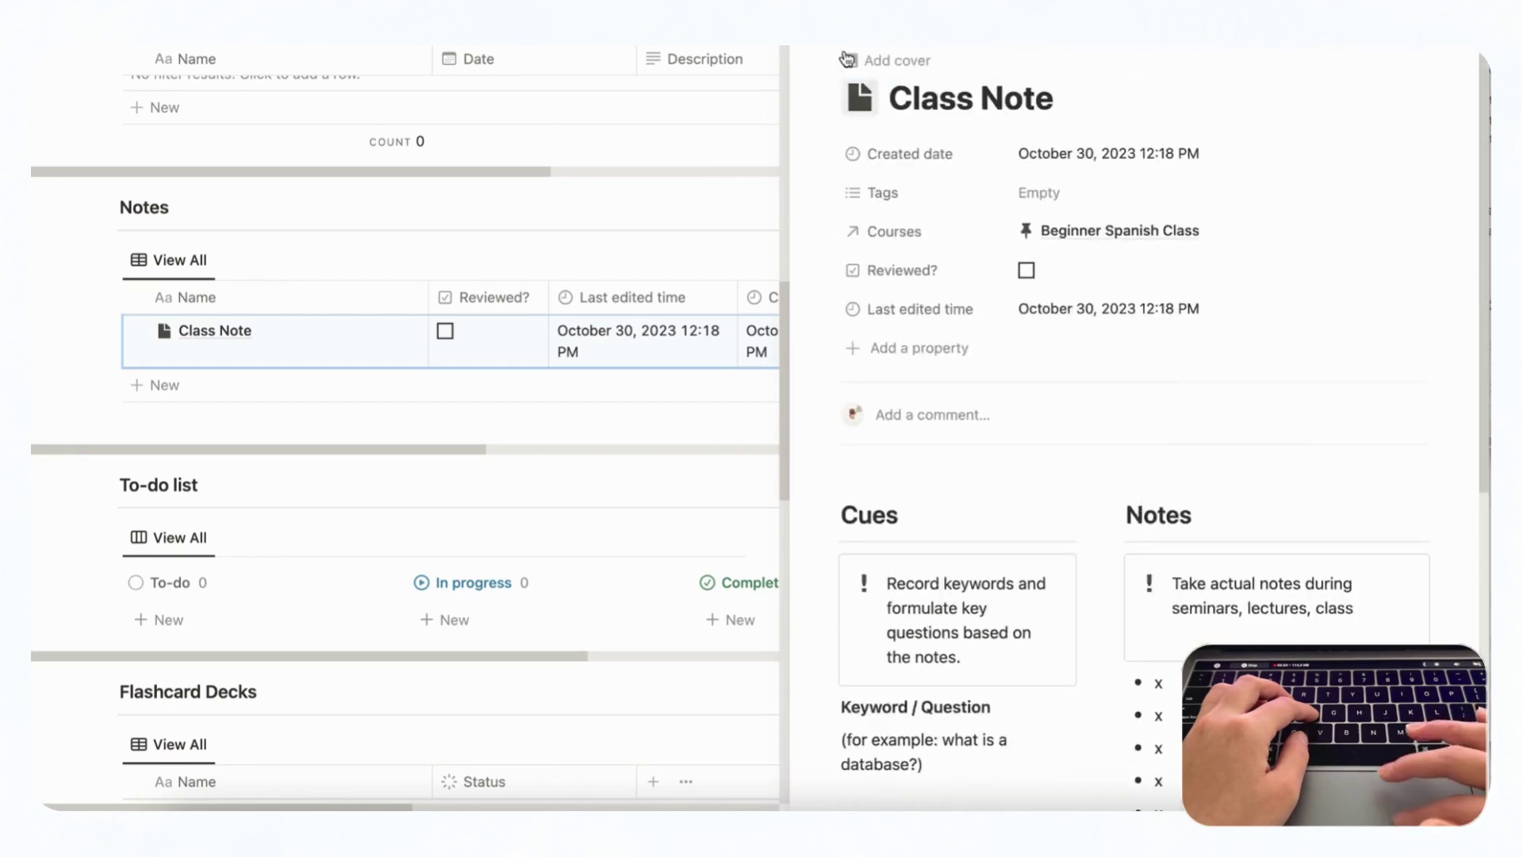
- Close the note and add a 'Review Vocab' card to the To-do column
key(Escape)
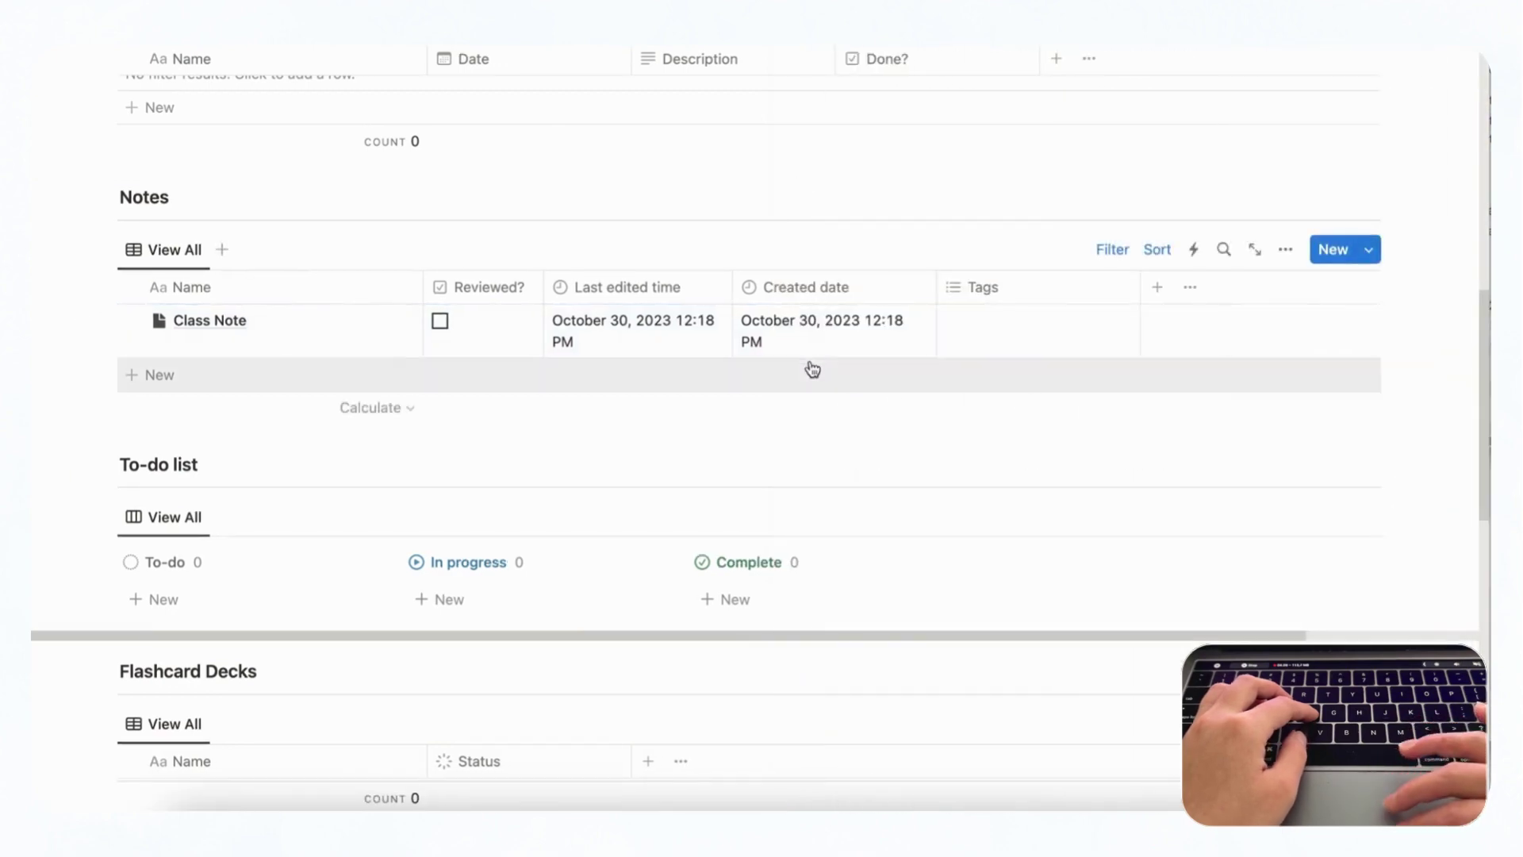
scroll(812, 368, down, 3)
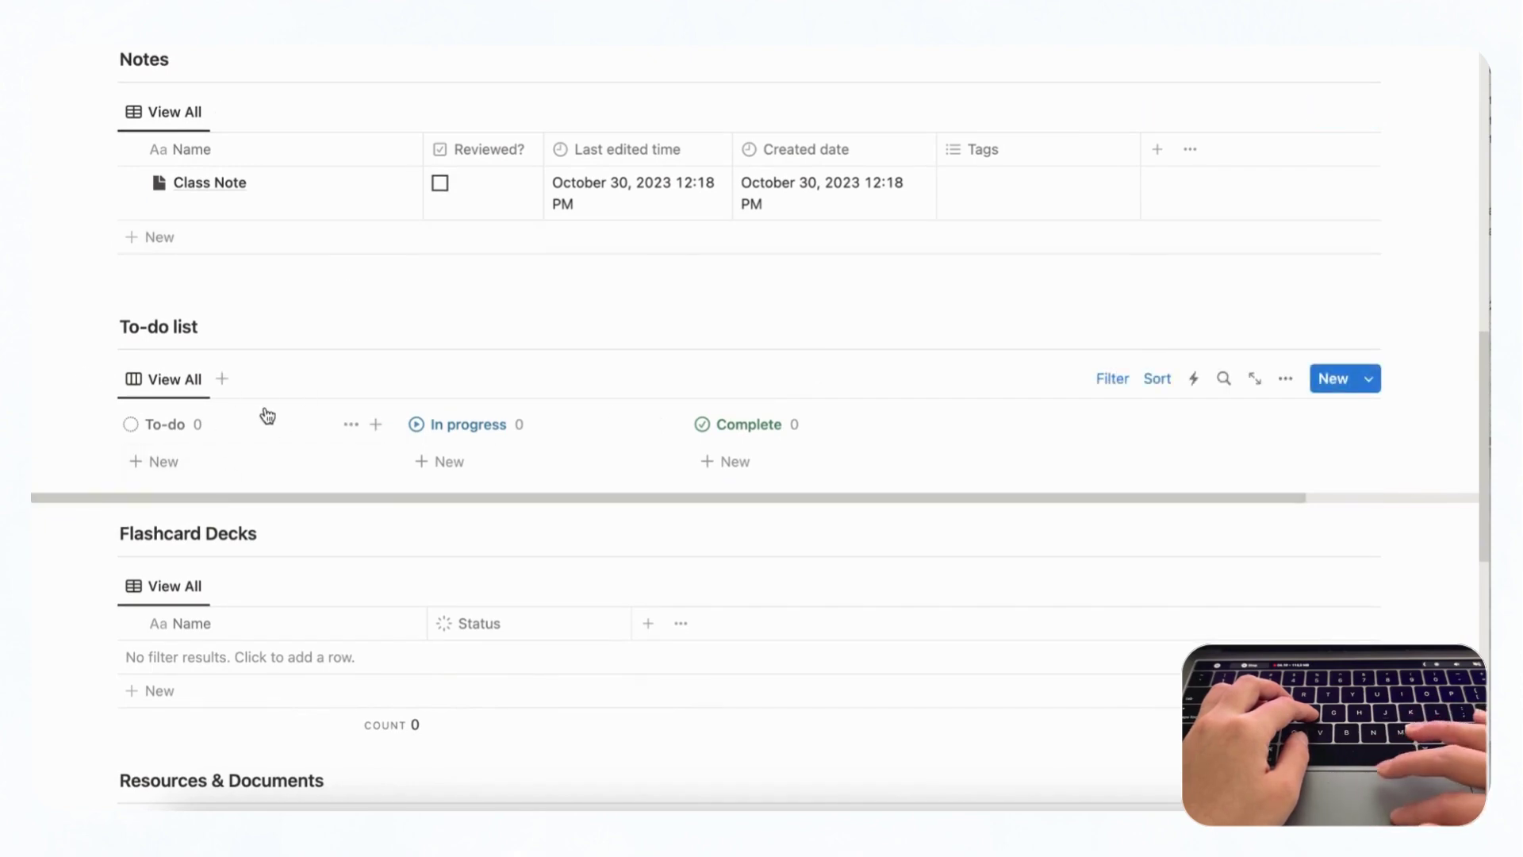
scroll(302, 429, up, 5)
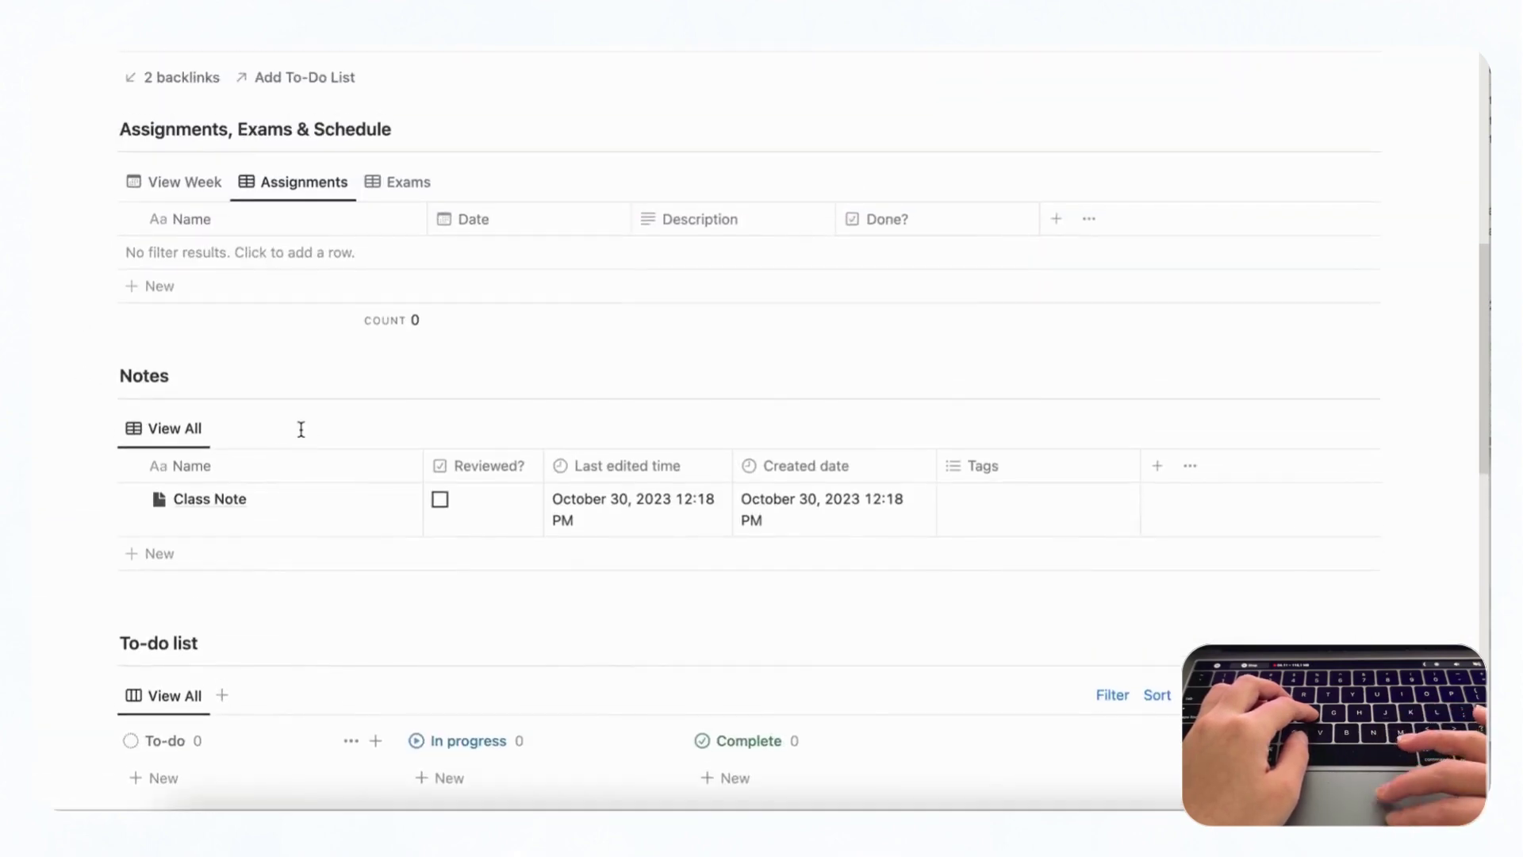
scroll(302, 432, up, 3)
scroll(302, 436, down, 10)
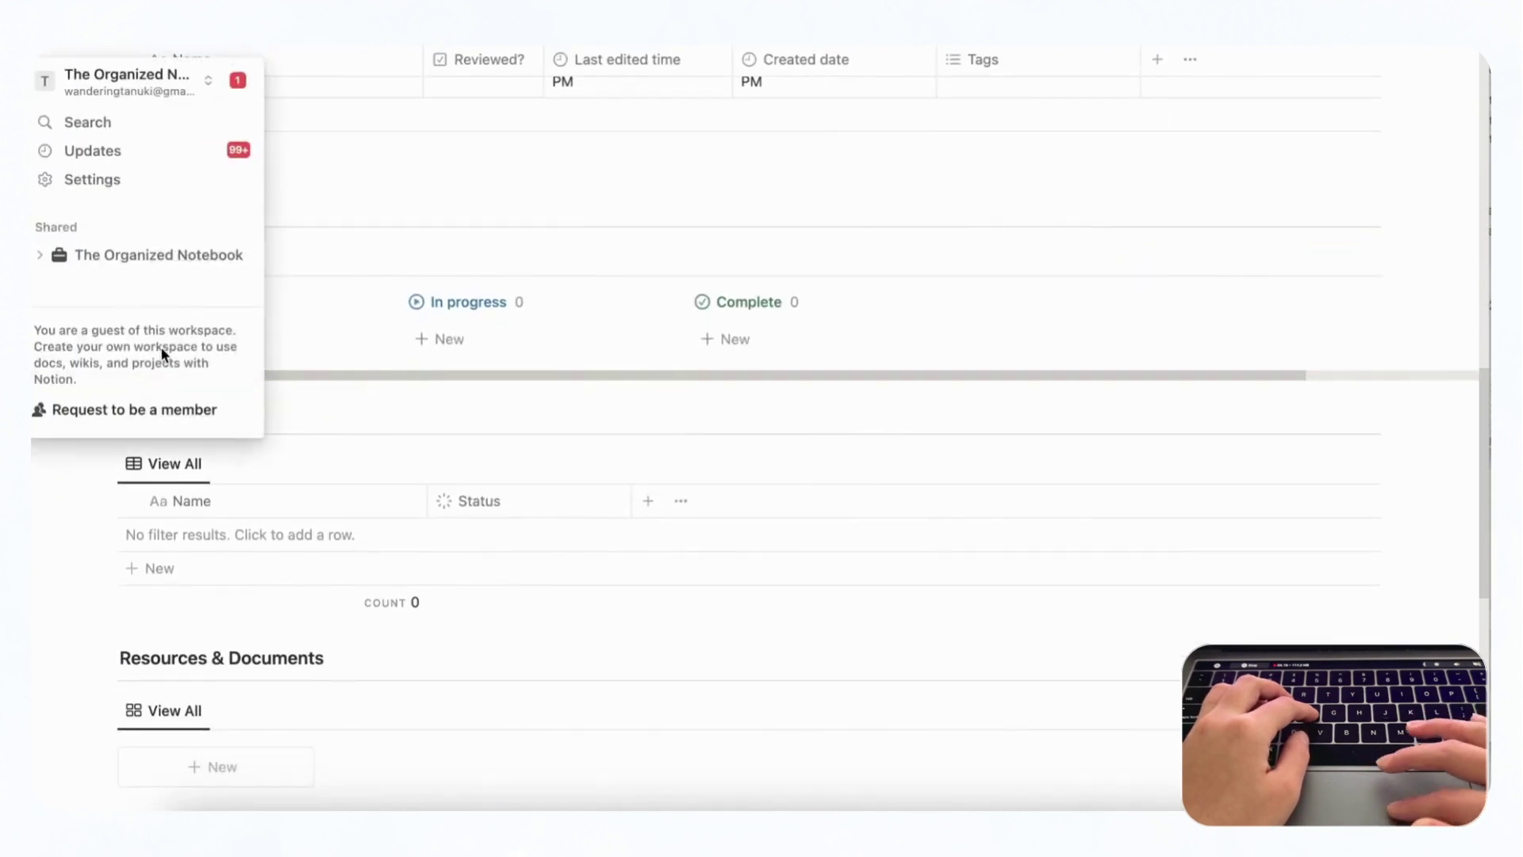
click(253, 351)
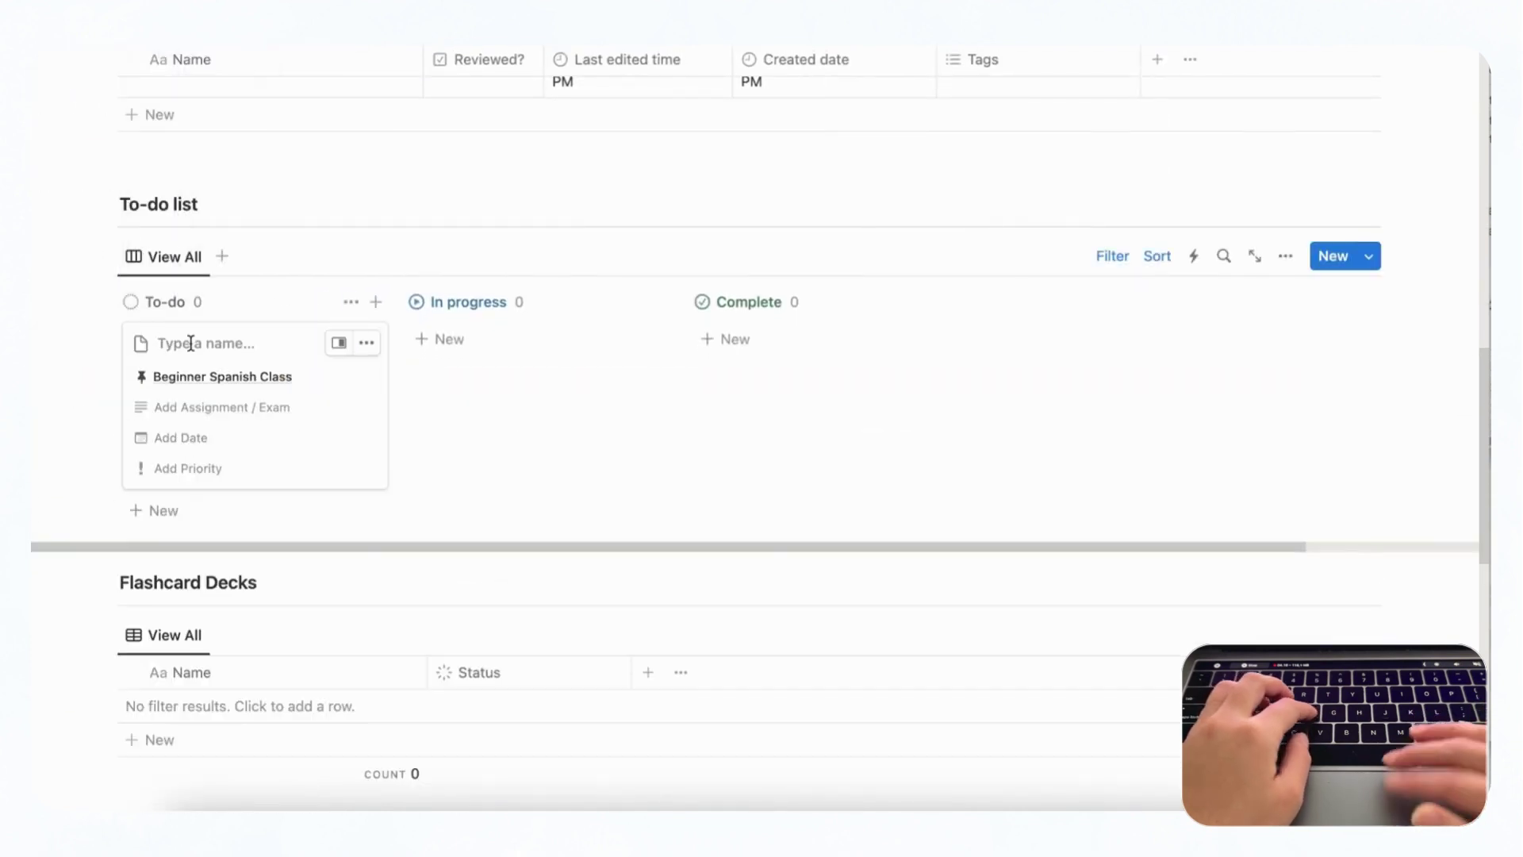
text(Review Voc)
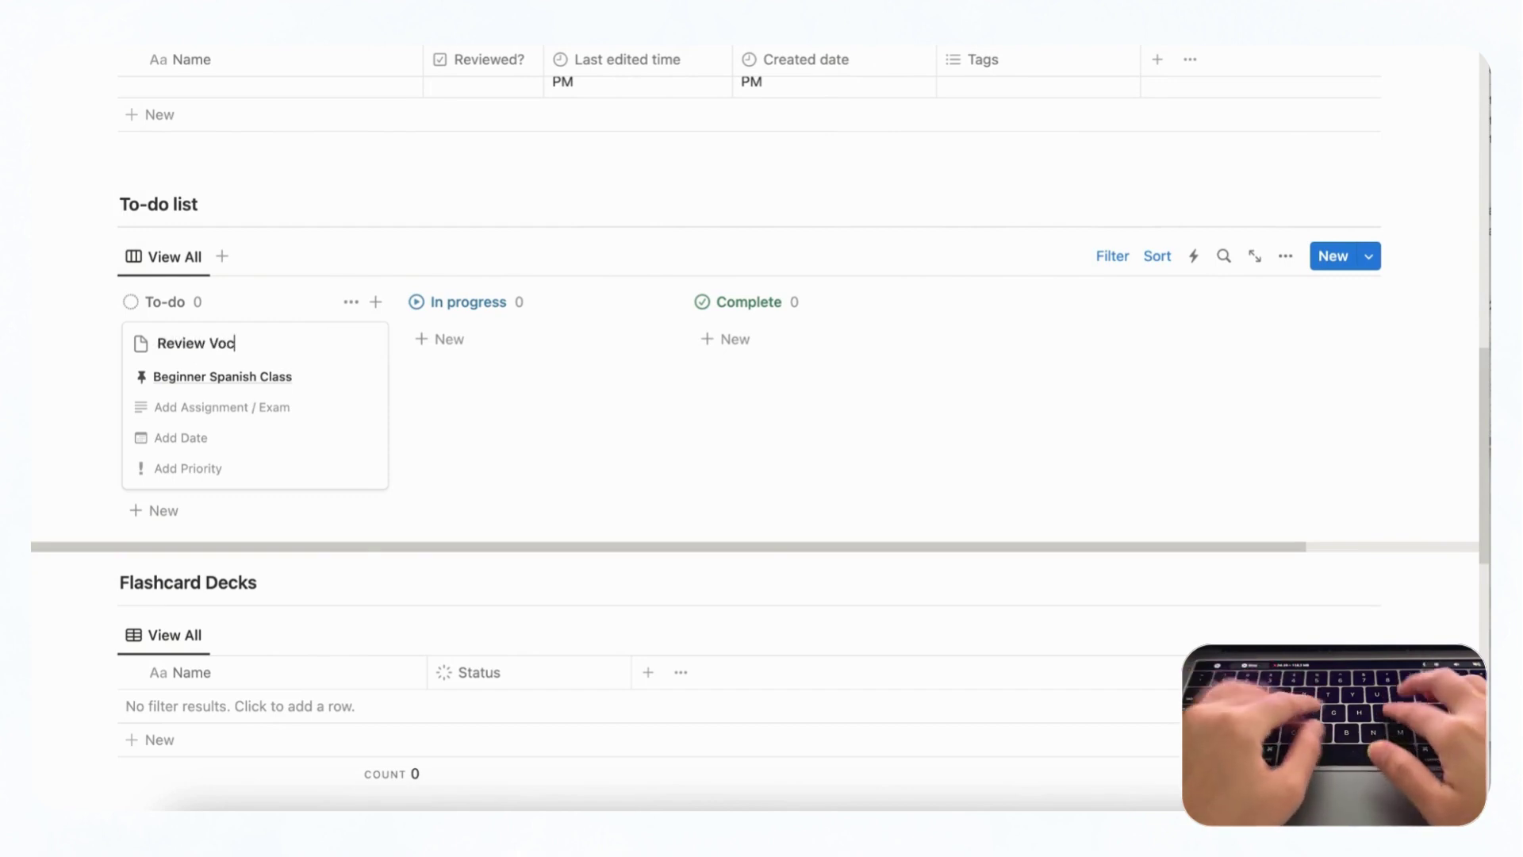
text(ab)
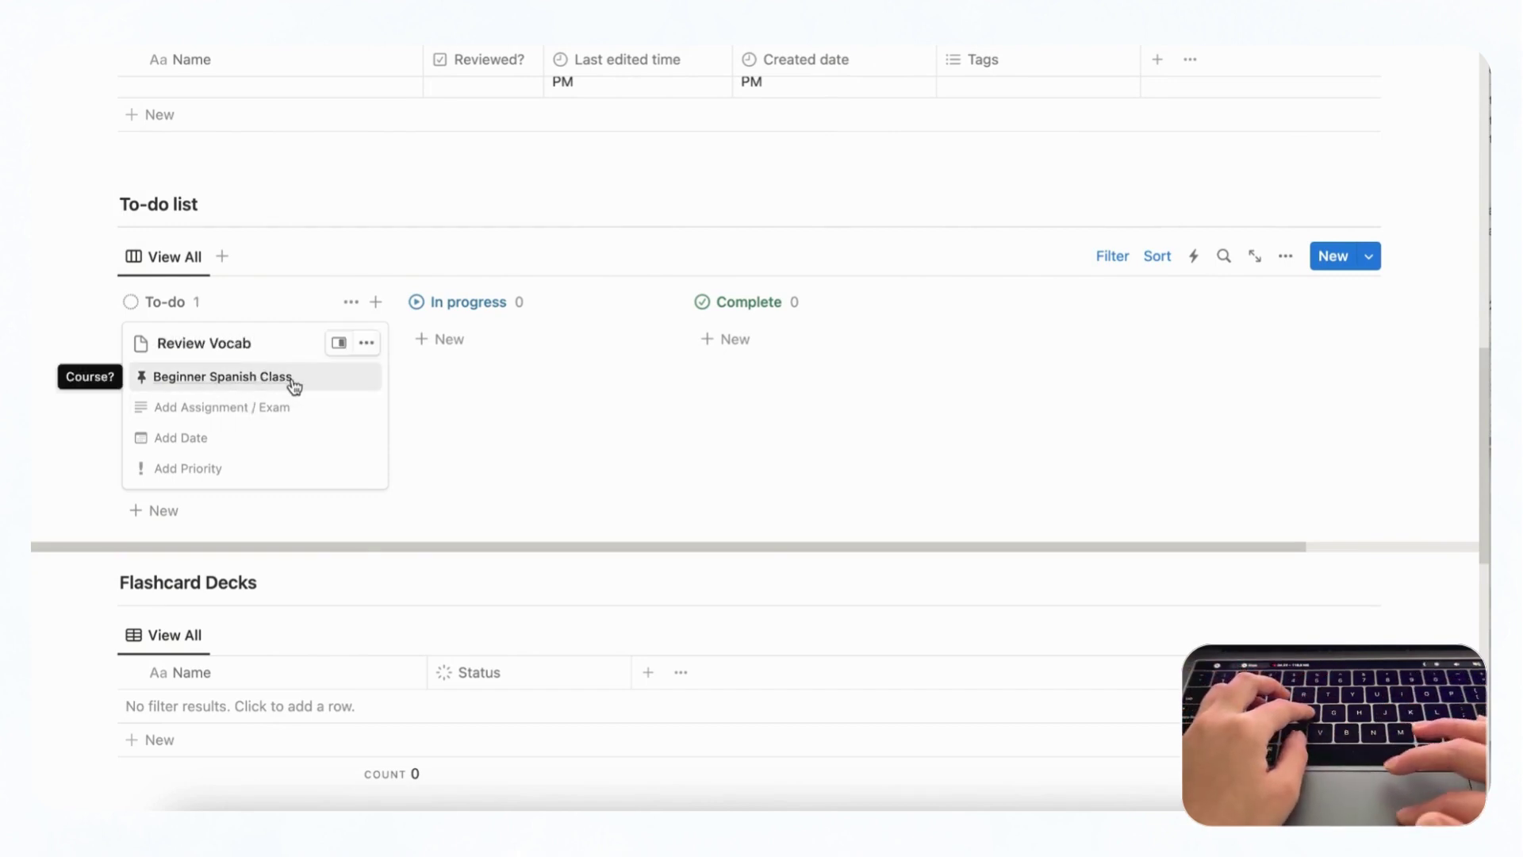
- Copy a link to the Final Exam page
scroll(302, 425, up, 5)
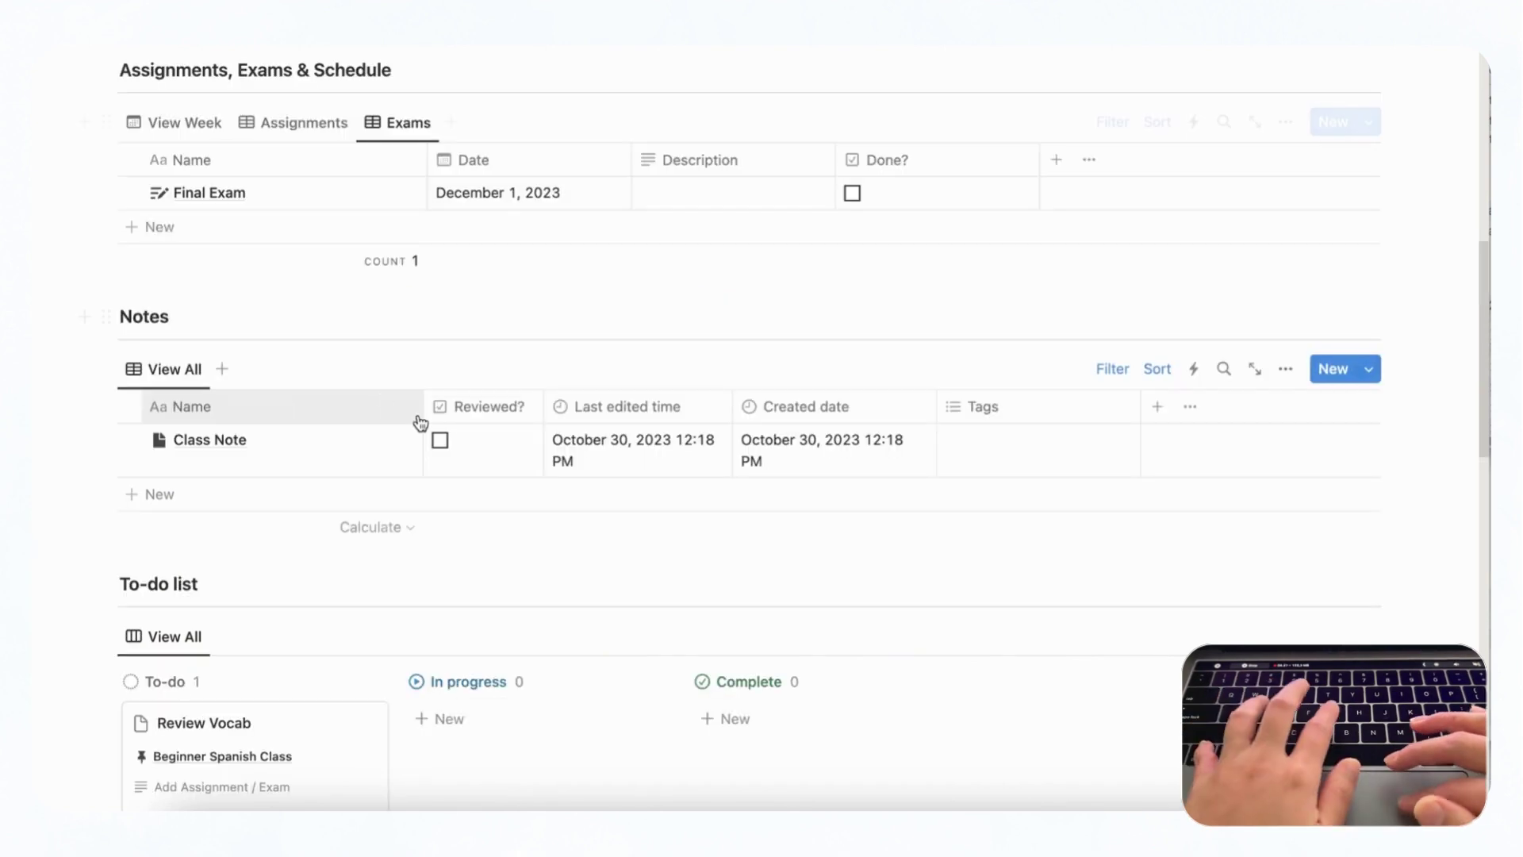
right_click(211, 197)
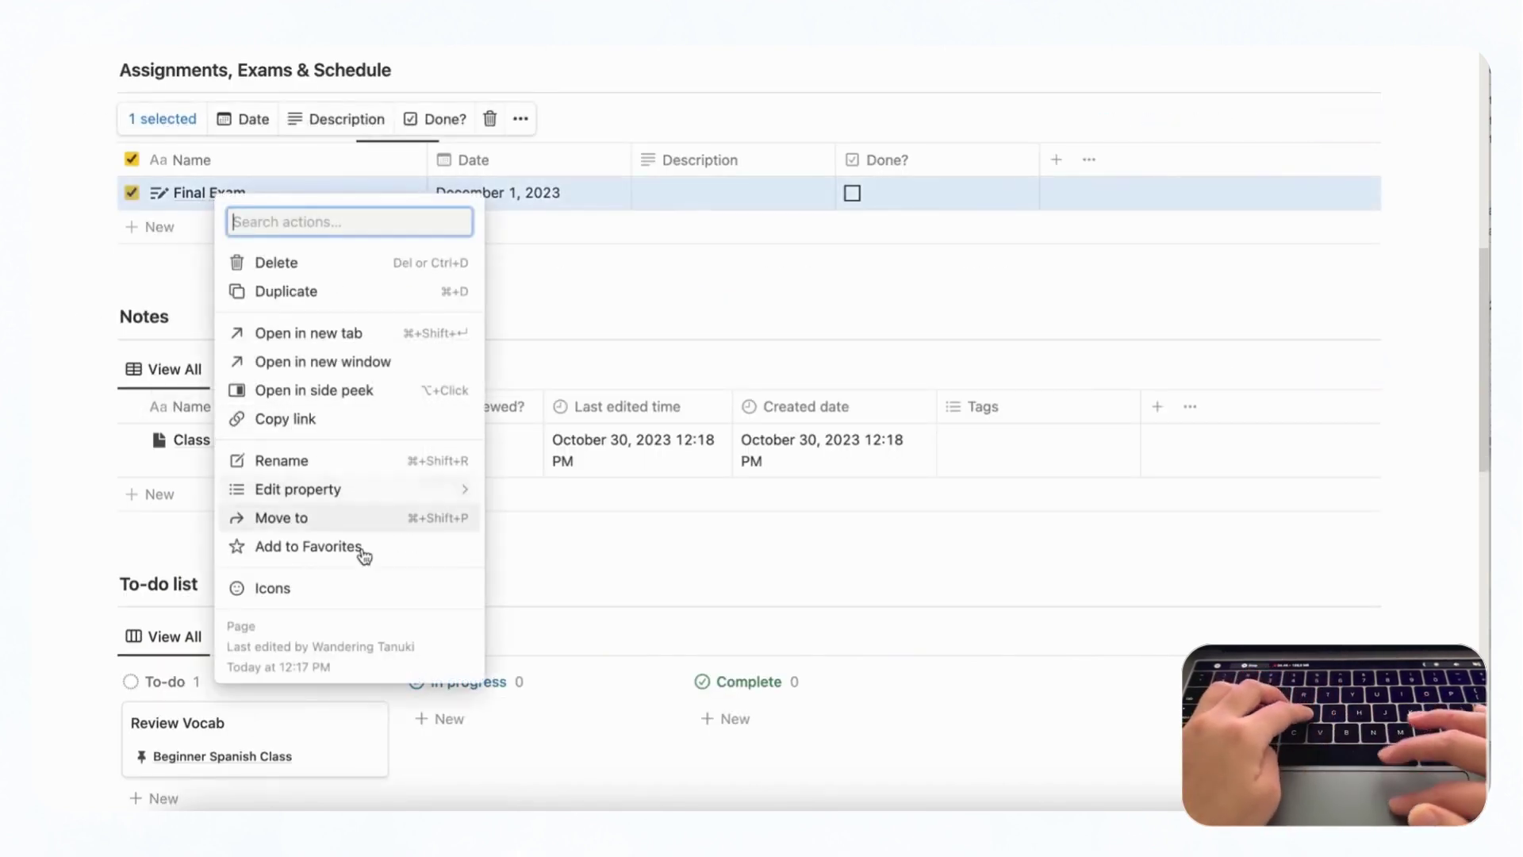
click(339, 418)
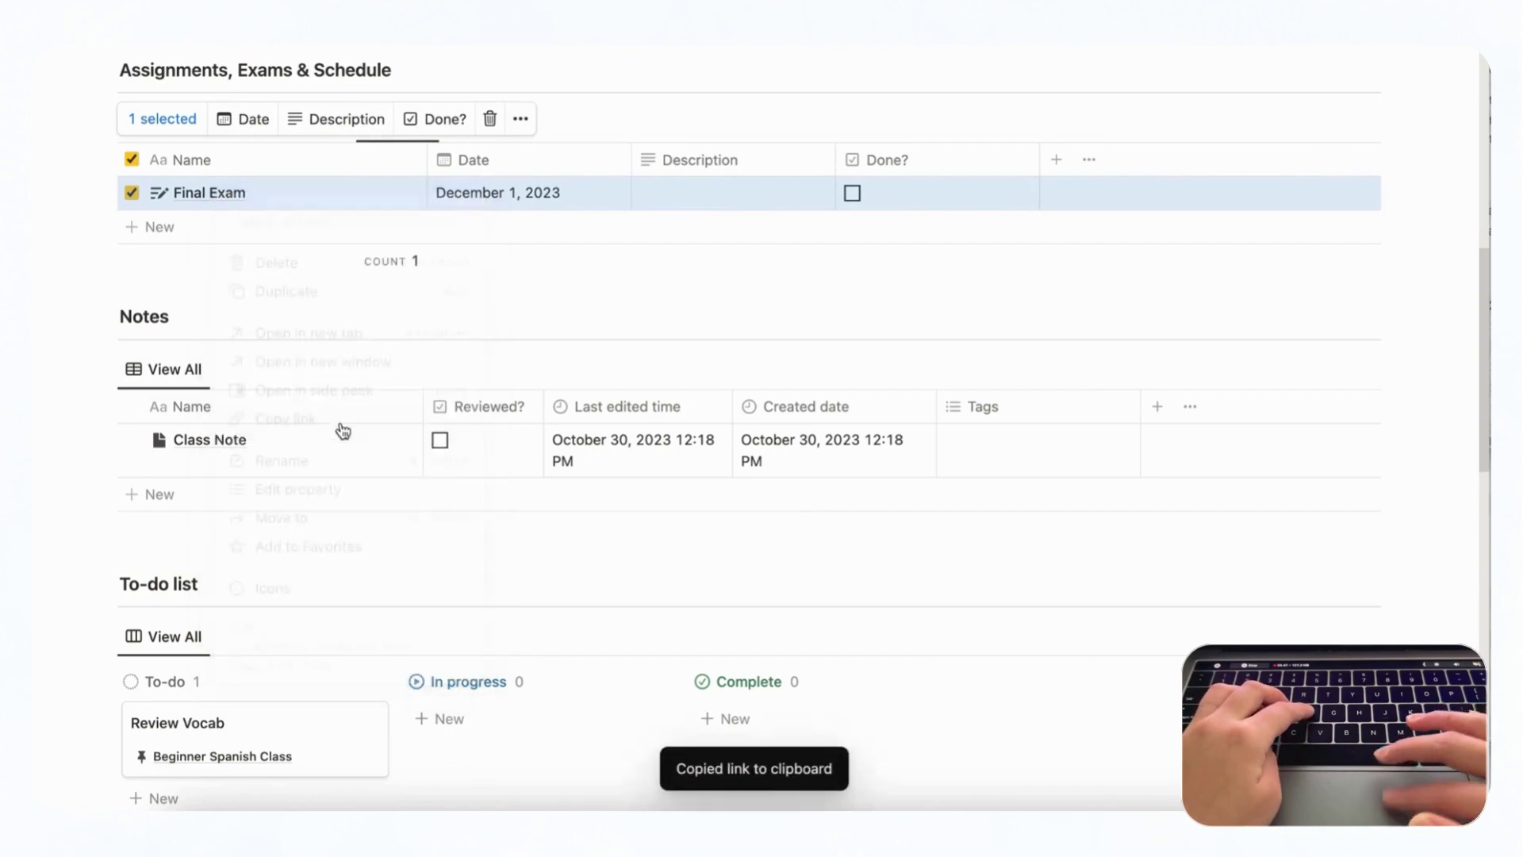
scroll(340, 432, down, 7)
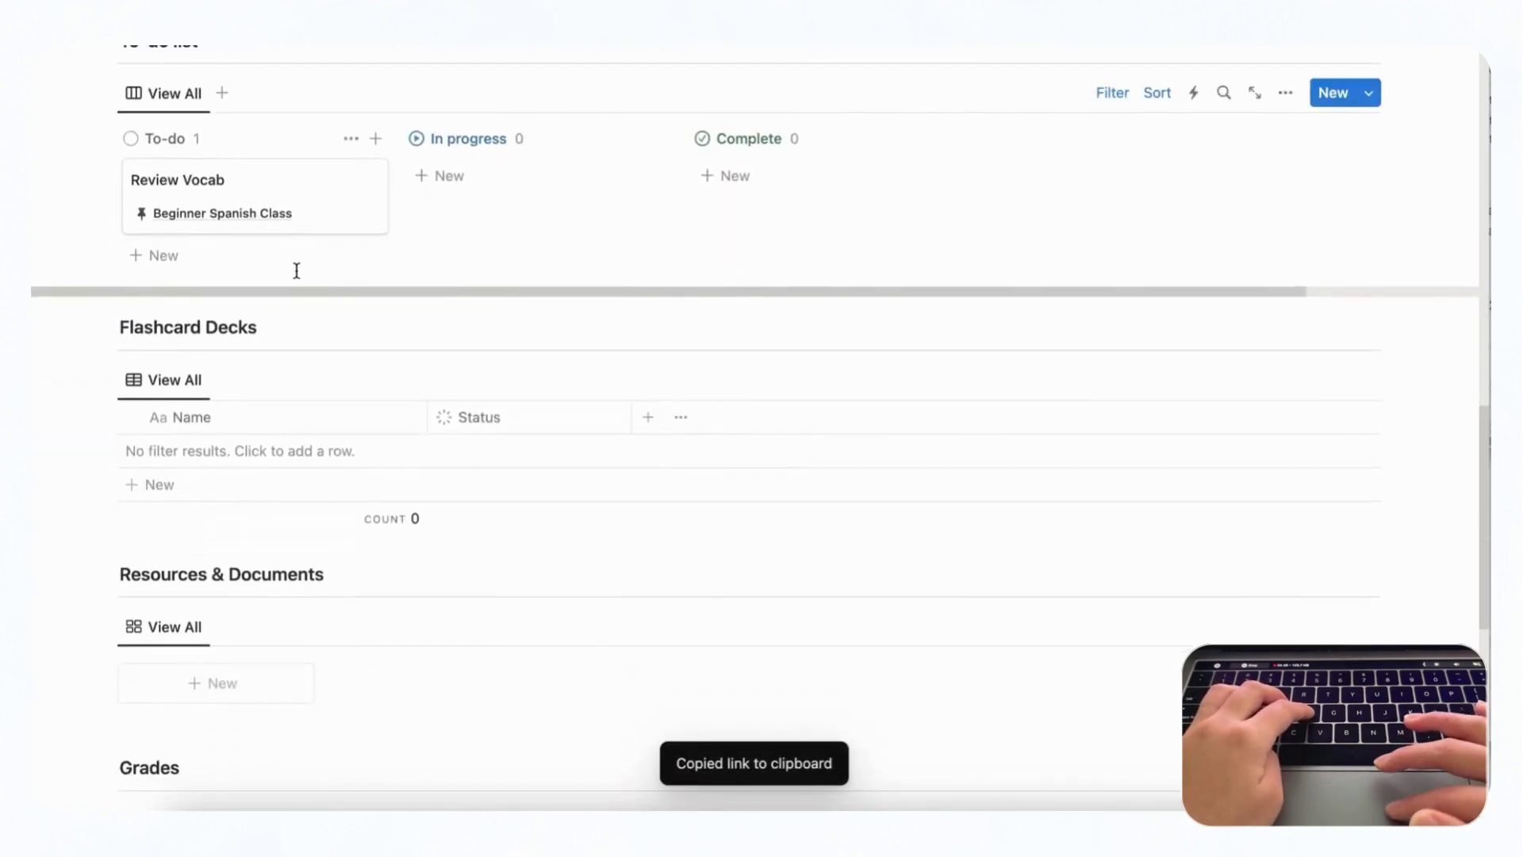
- Paste Final Exam as a page mention into Review Vocab's Assignment / Exam field
click(342, 202)
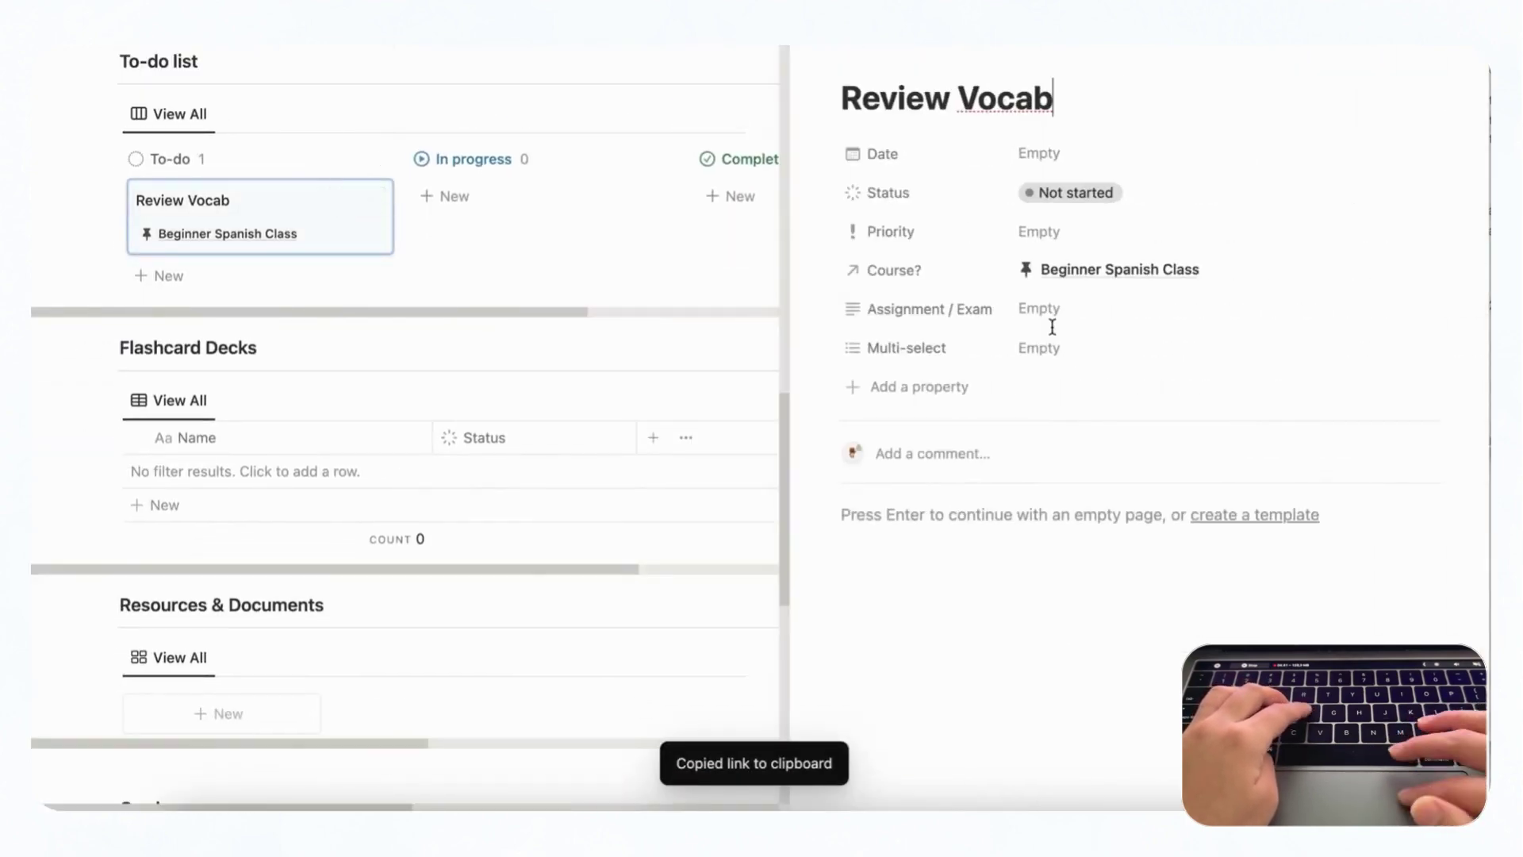
click(1095, 312)
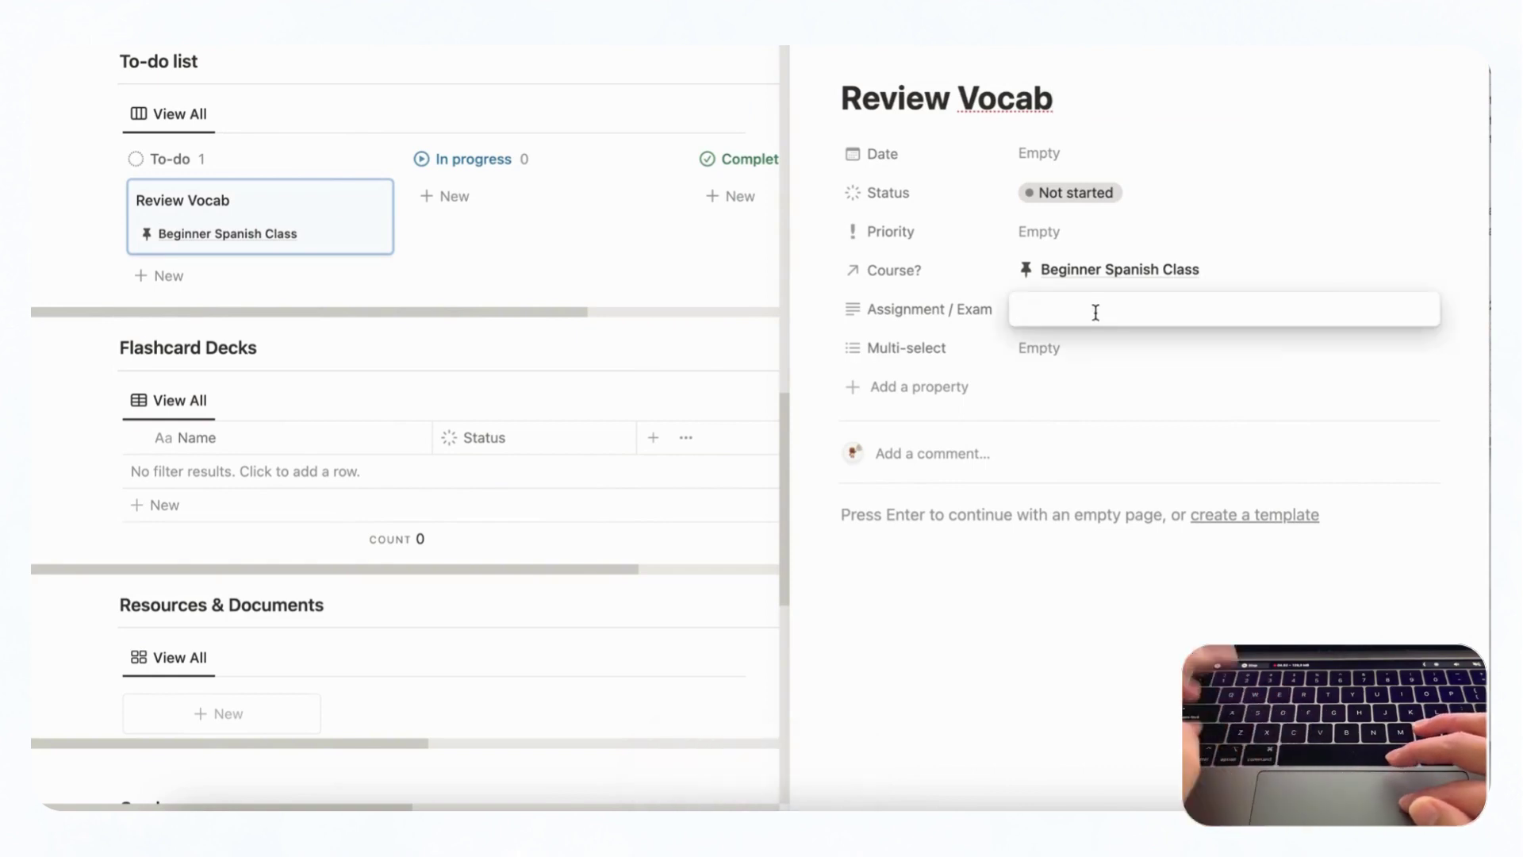
key(super+v)
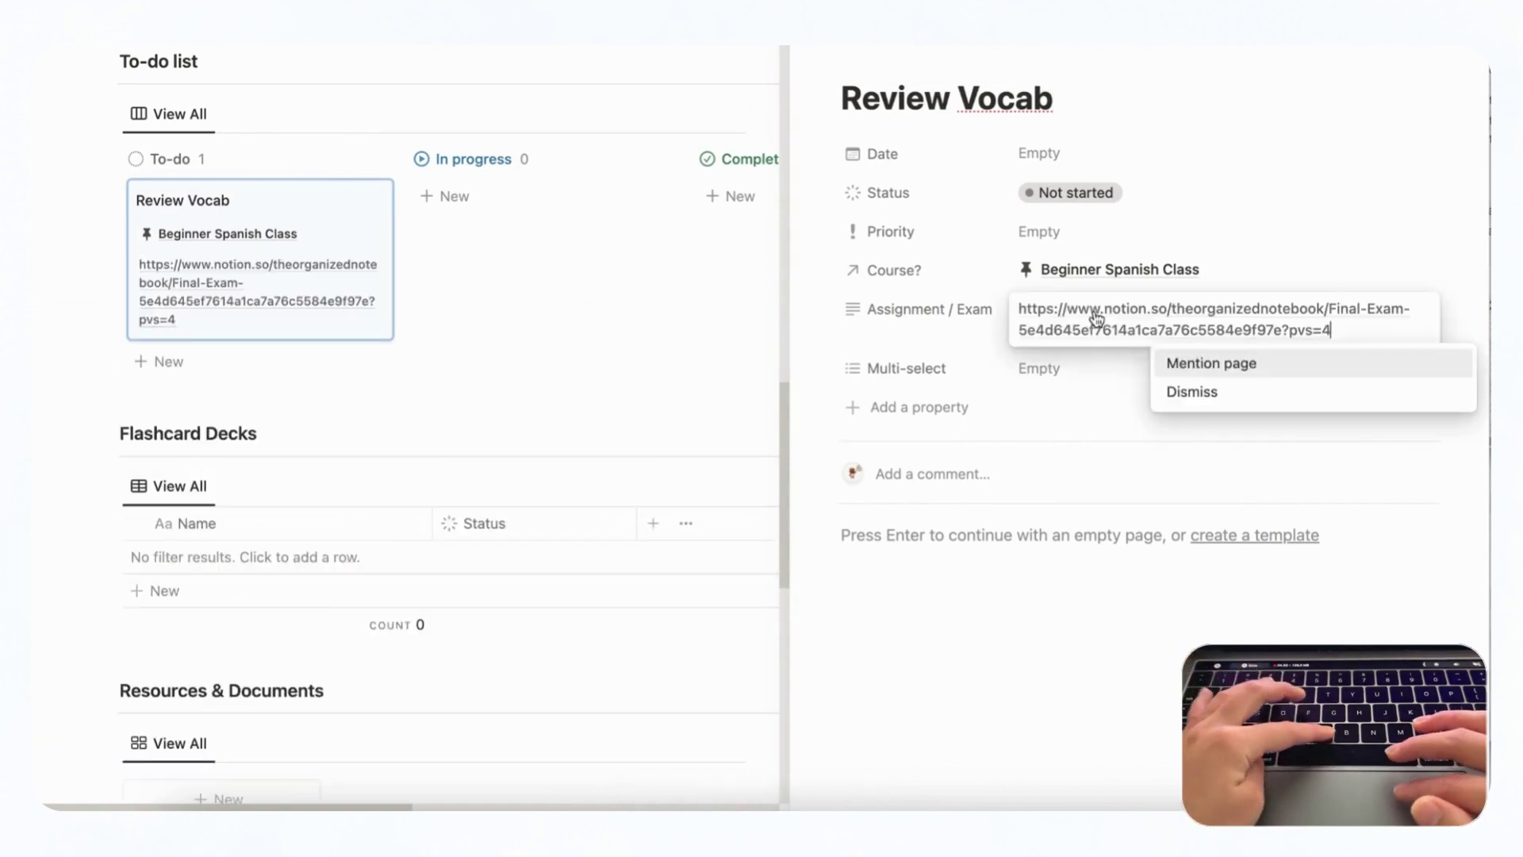
click(1220, 364)
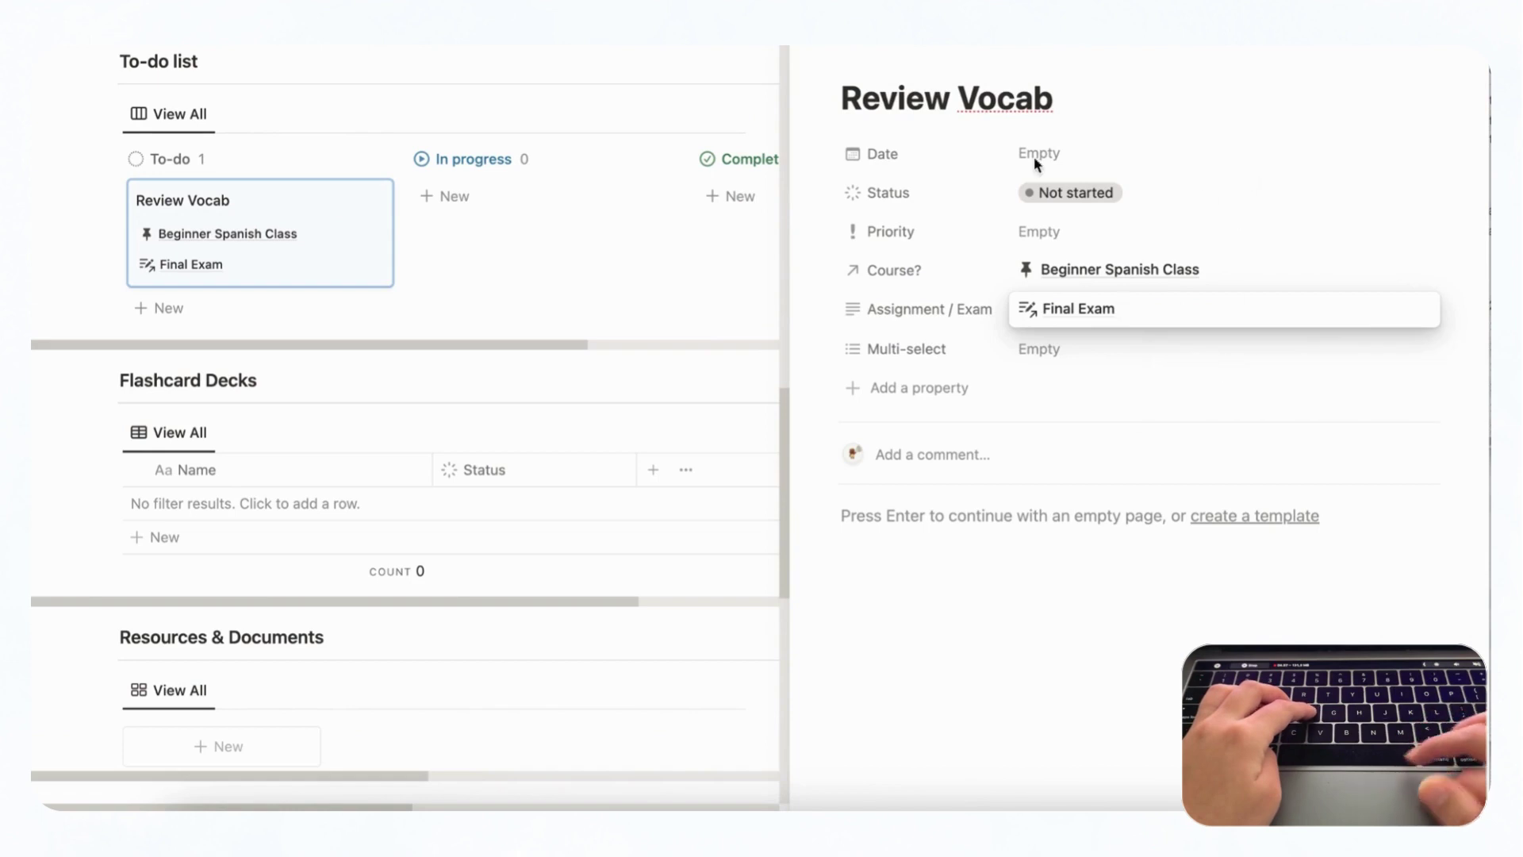
key(Escape)
click(810, 67)
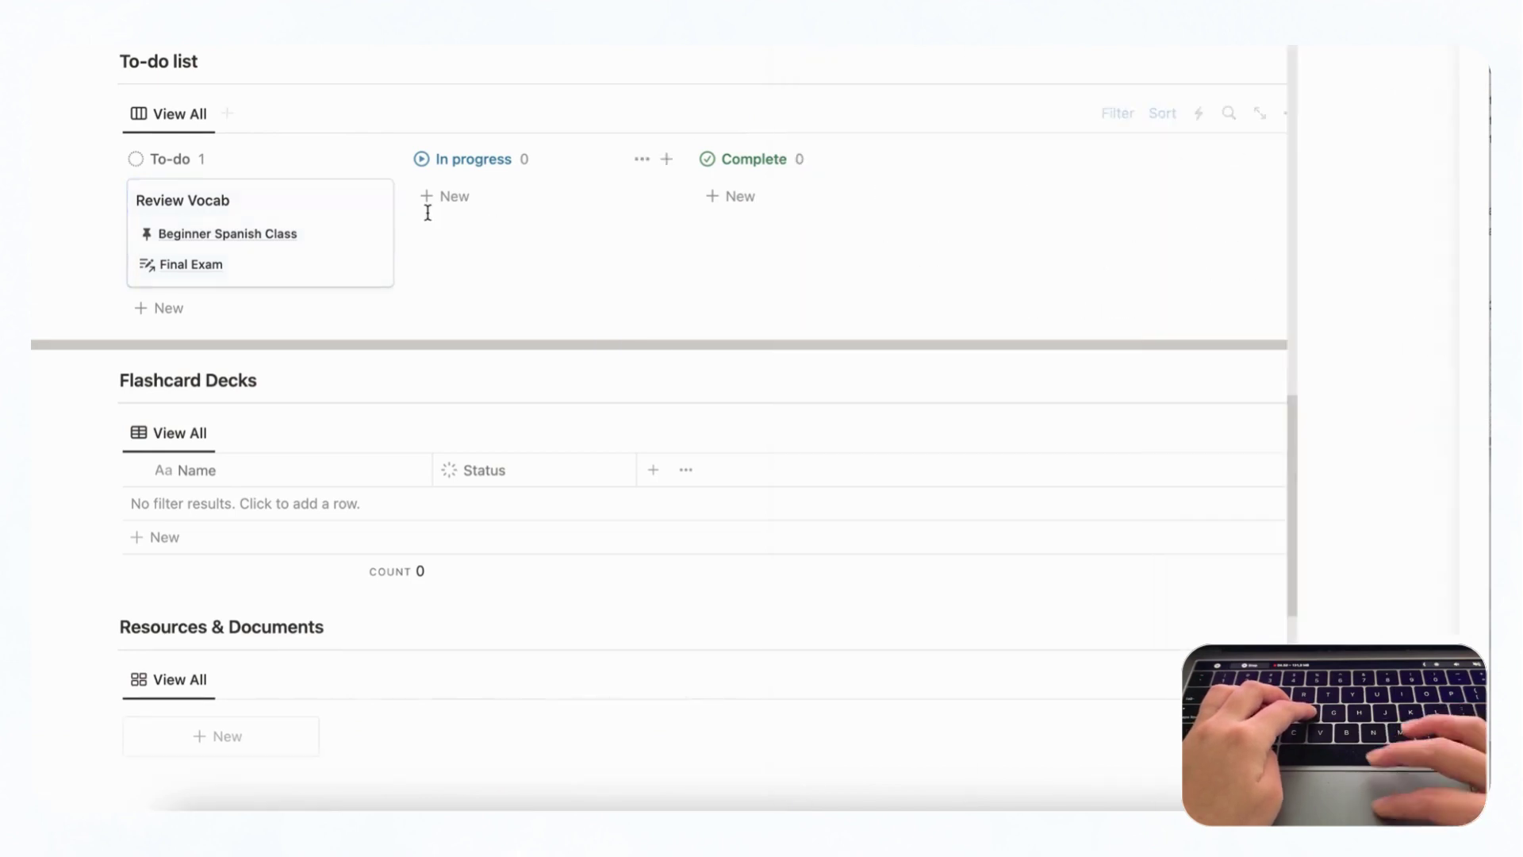
scroll(408, 293, up, 3)
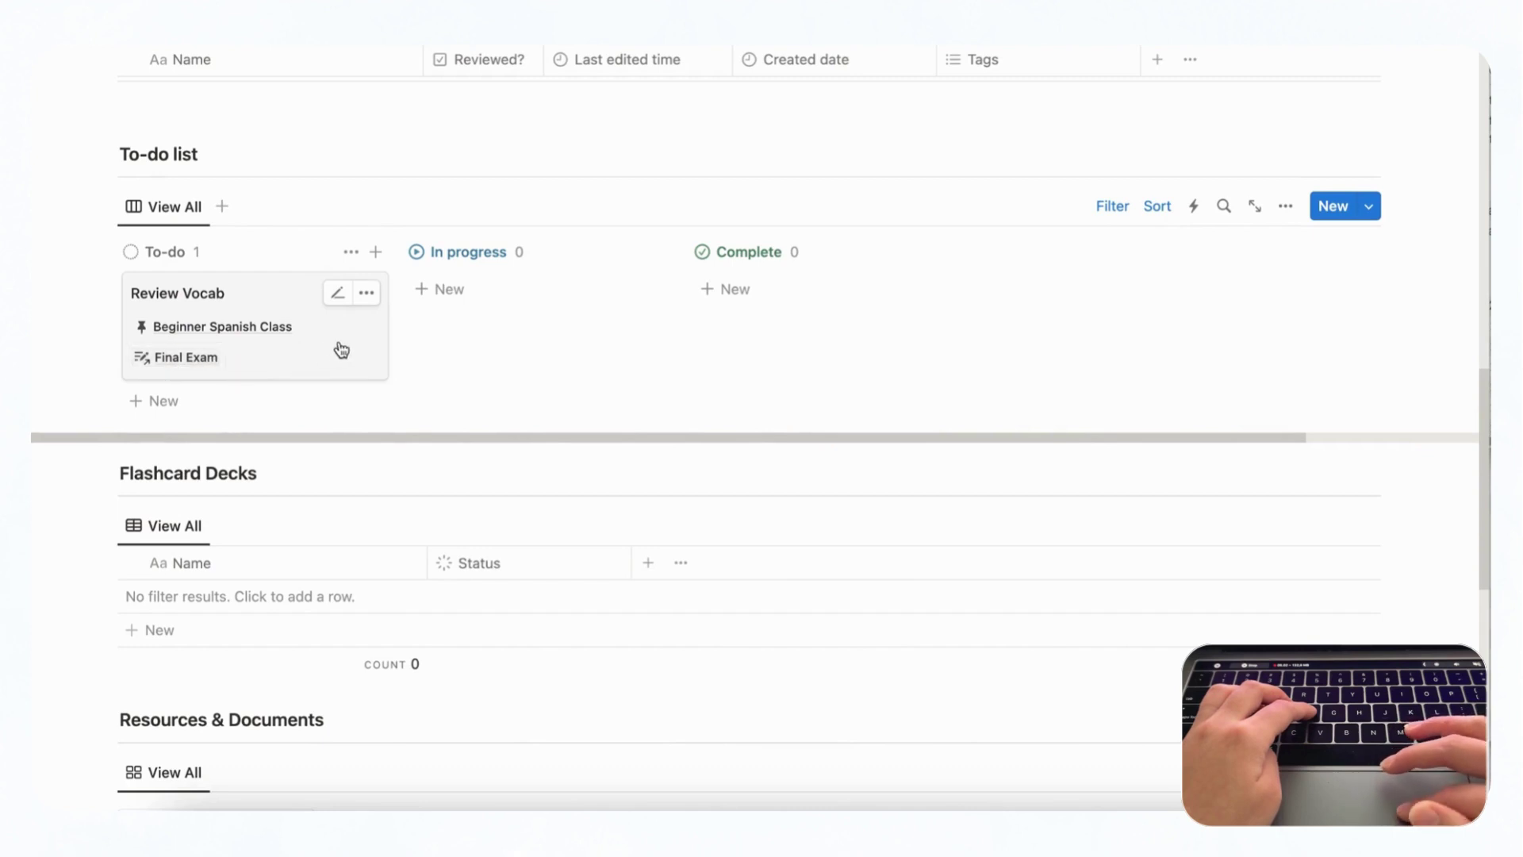
click(337, 293)
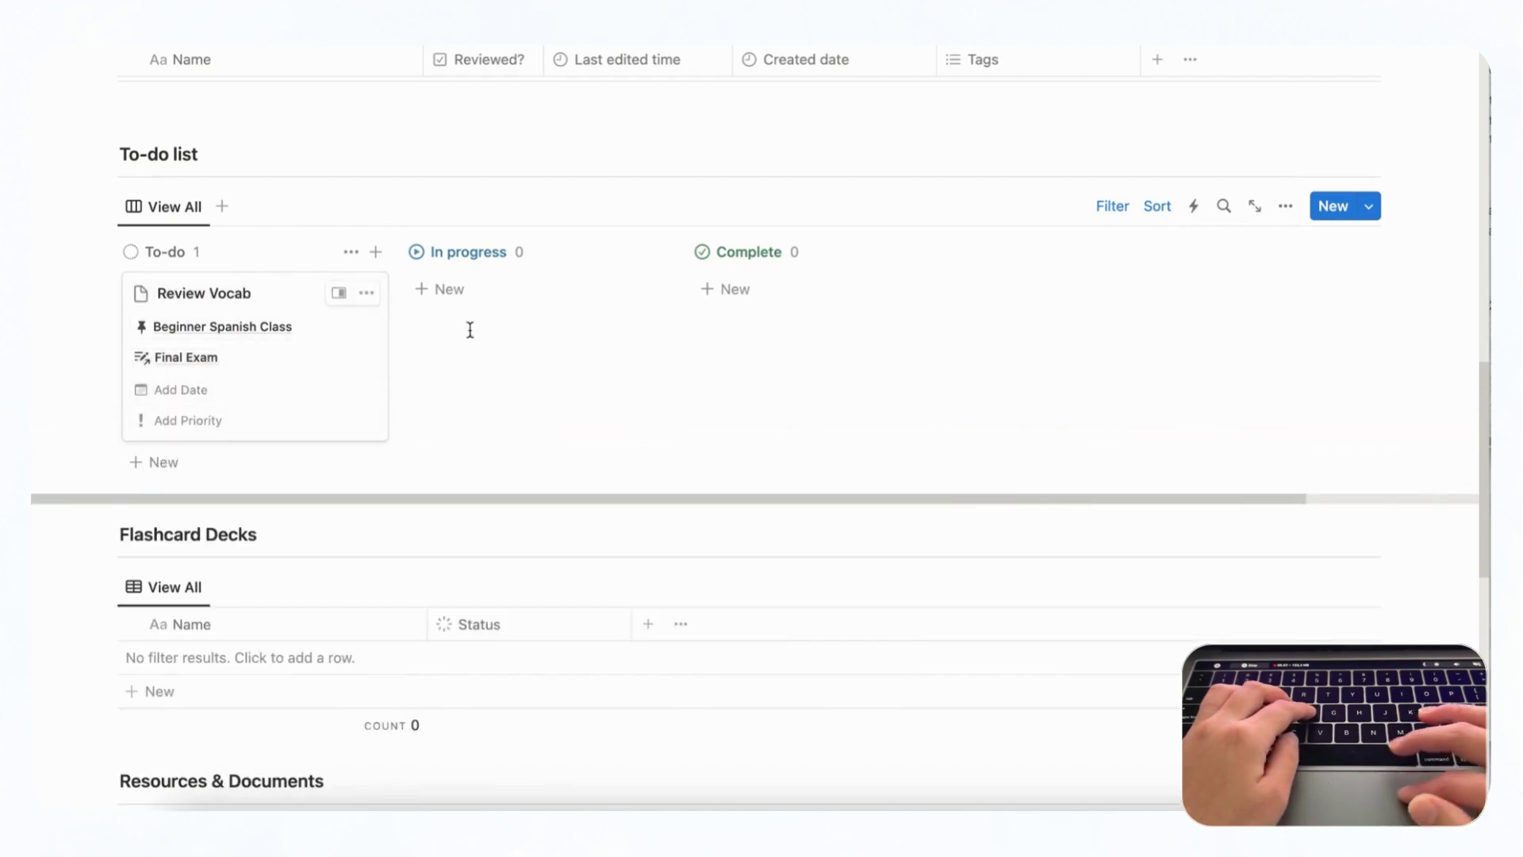
key(Escape)
- Add a flashcard deck named 'Spanish Unit 1 Vocab' and open its page with three template cards
scroll(474, 332, down, 3)
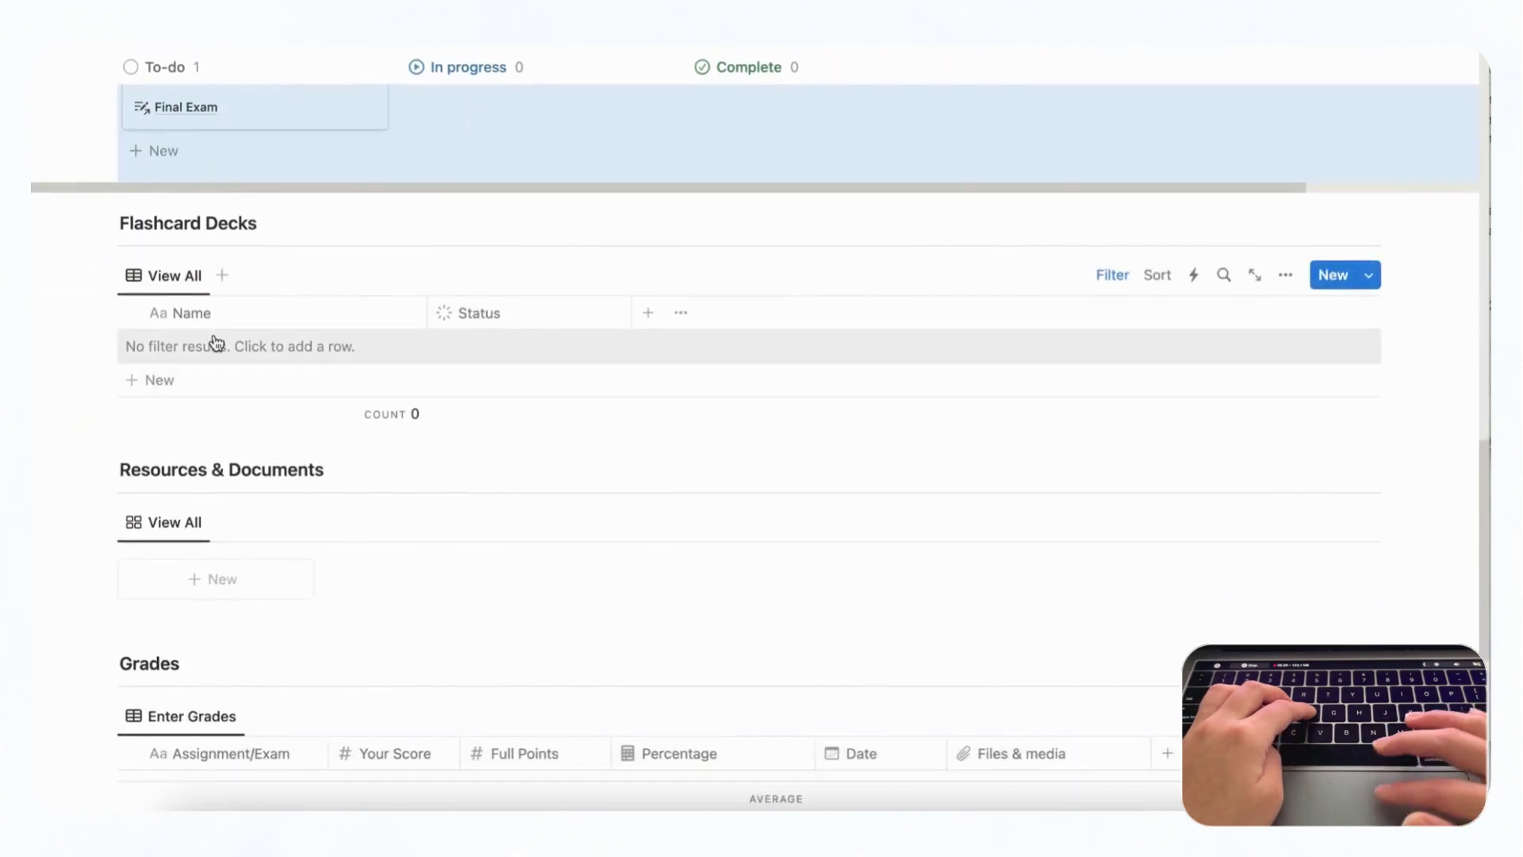
click(278, 381)
key(alt+shift+Left)
key(alt+shift+Left)
key(alt+shift+Left)
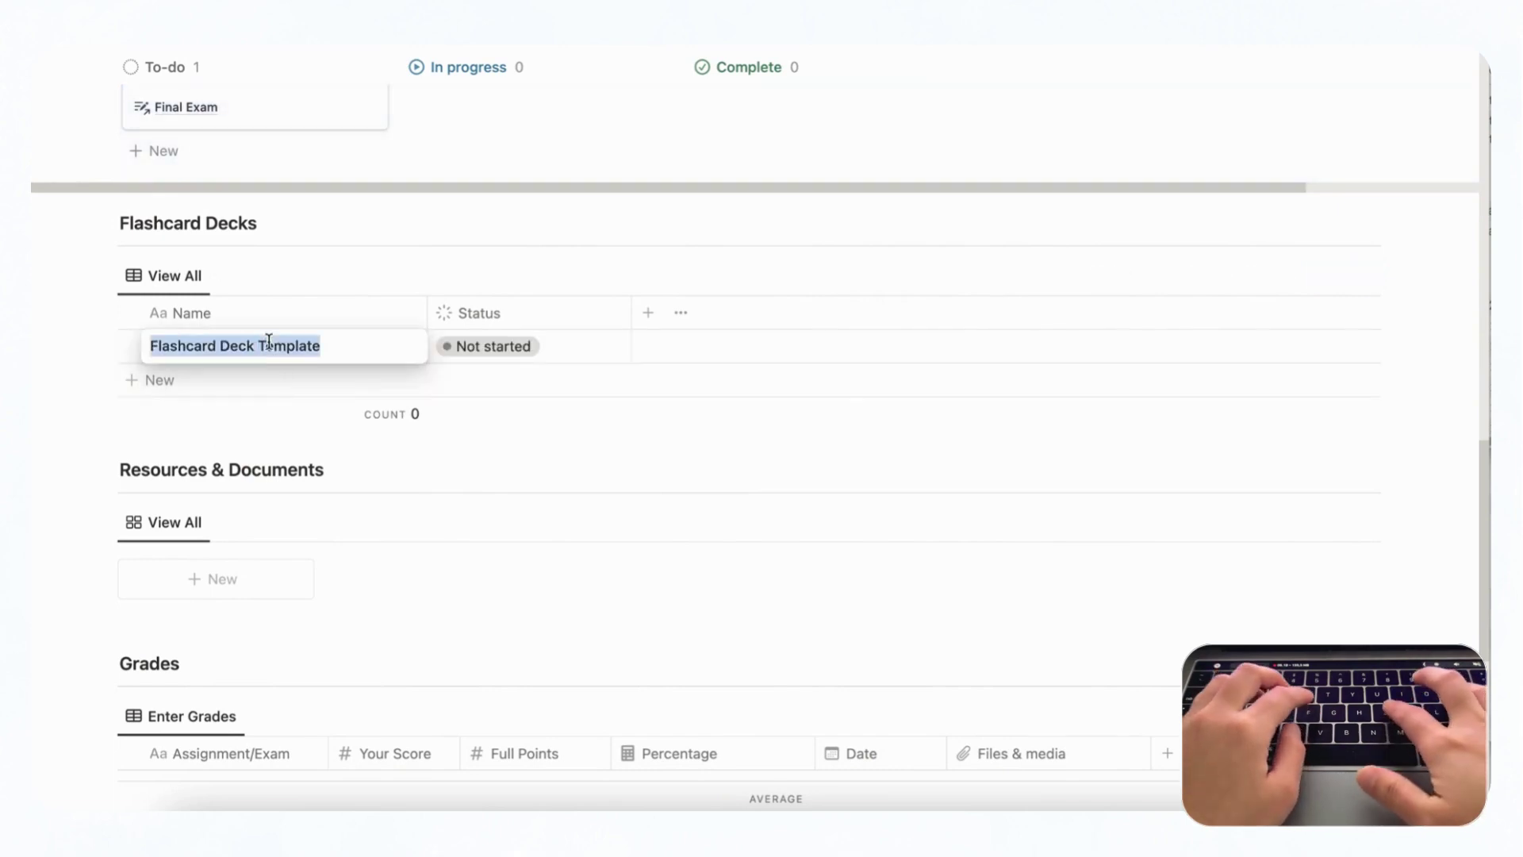
text(Spanish )
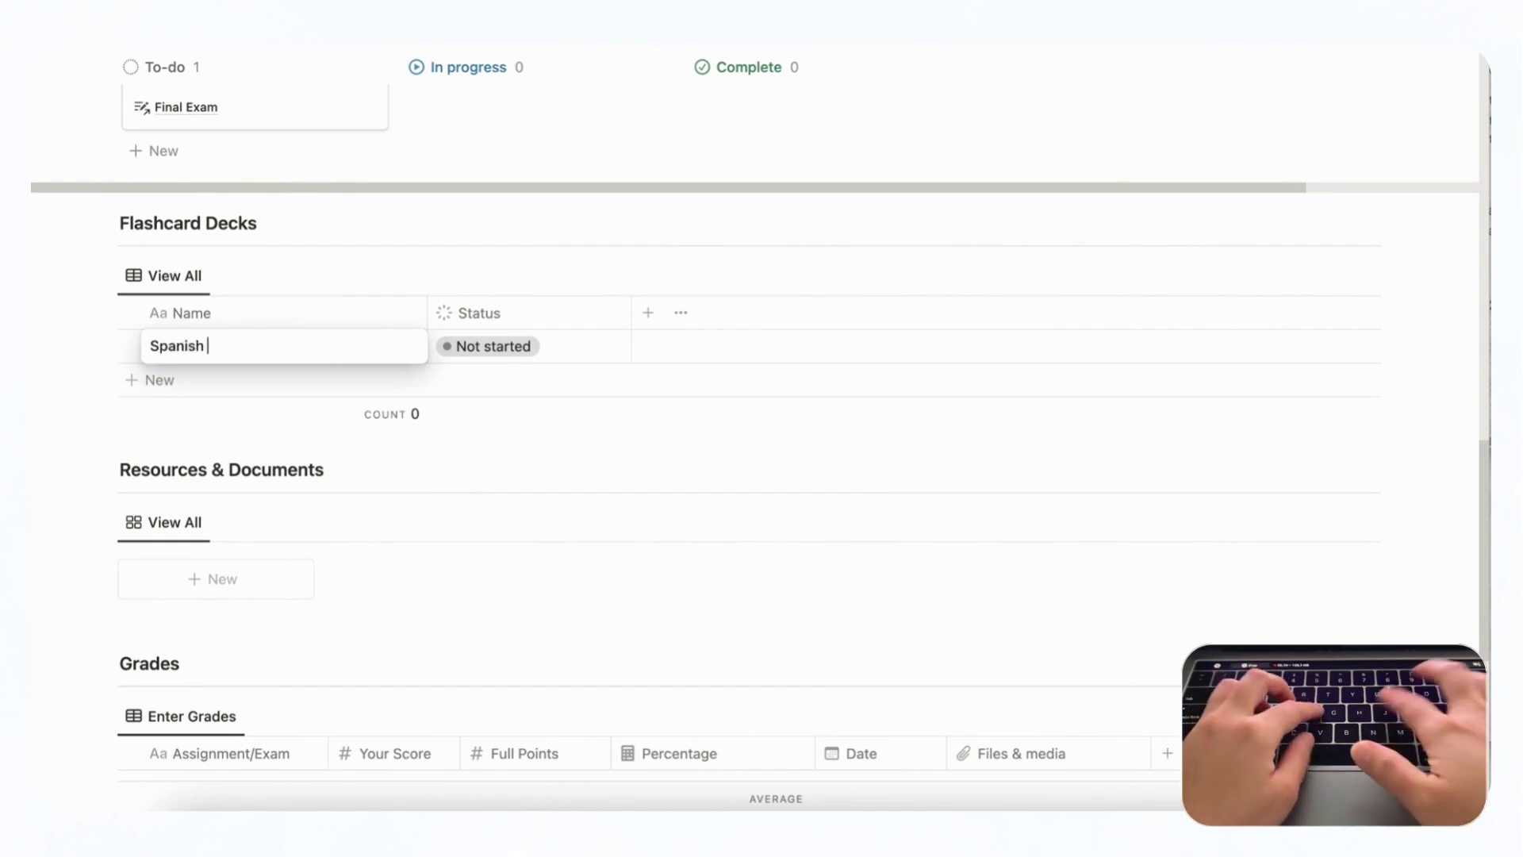
text(Unit)
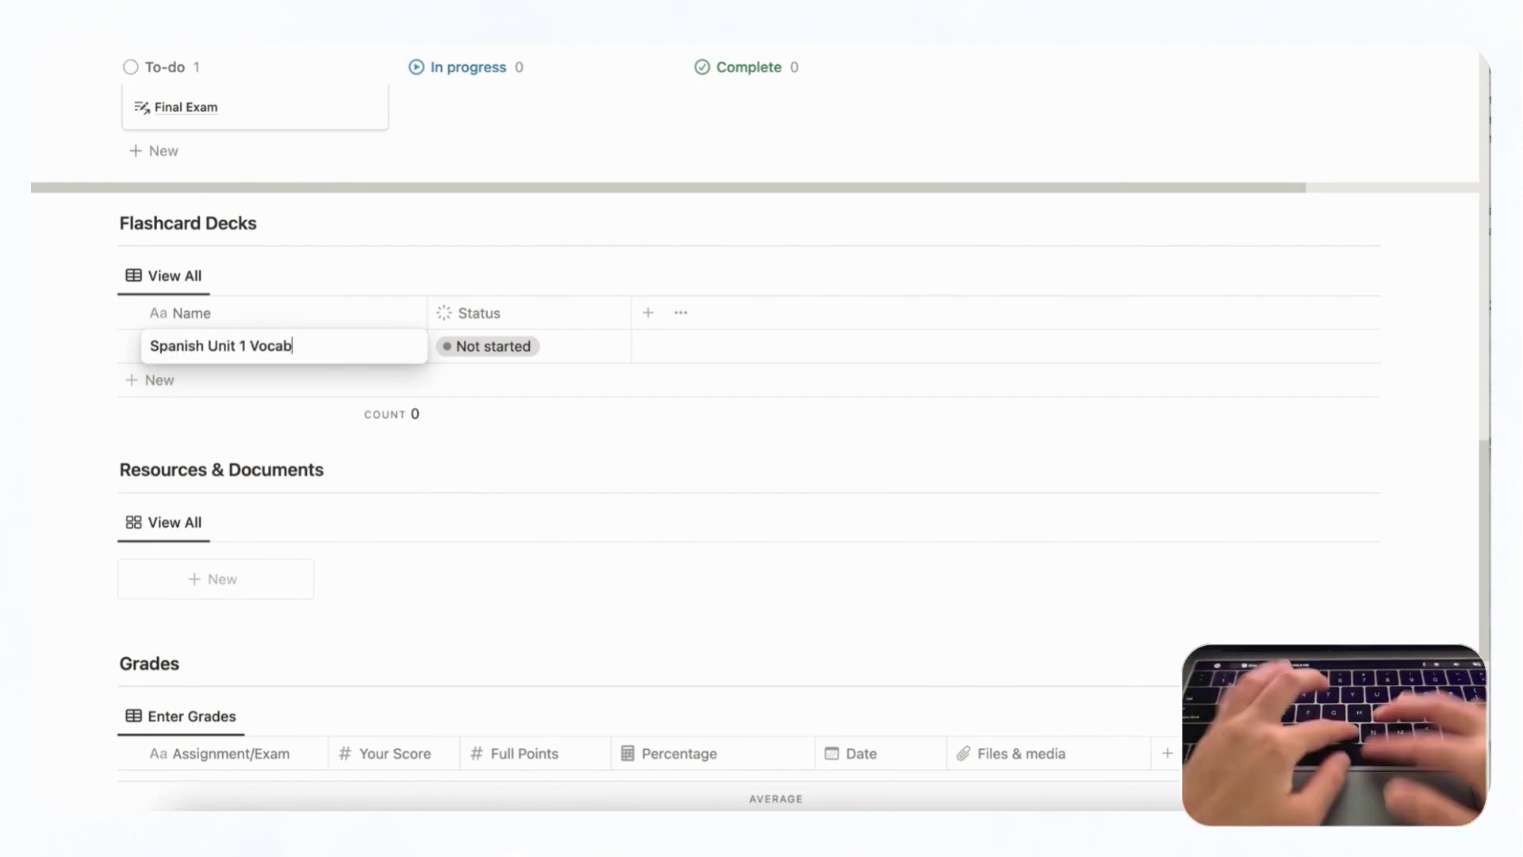
text( 1 Vocab)
key(Return)
click(390, 345)
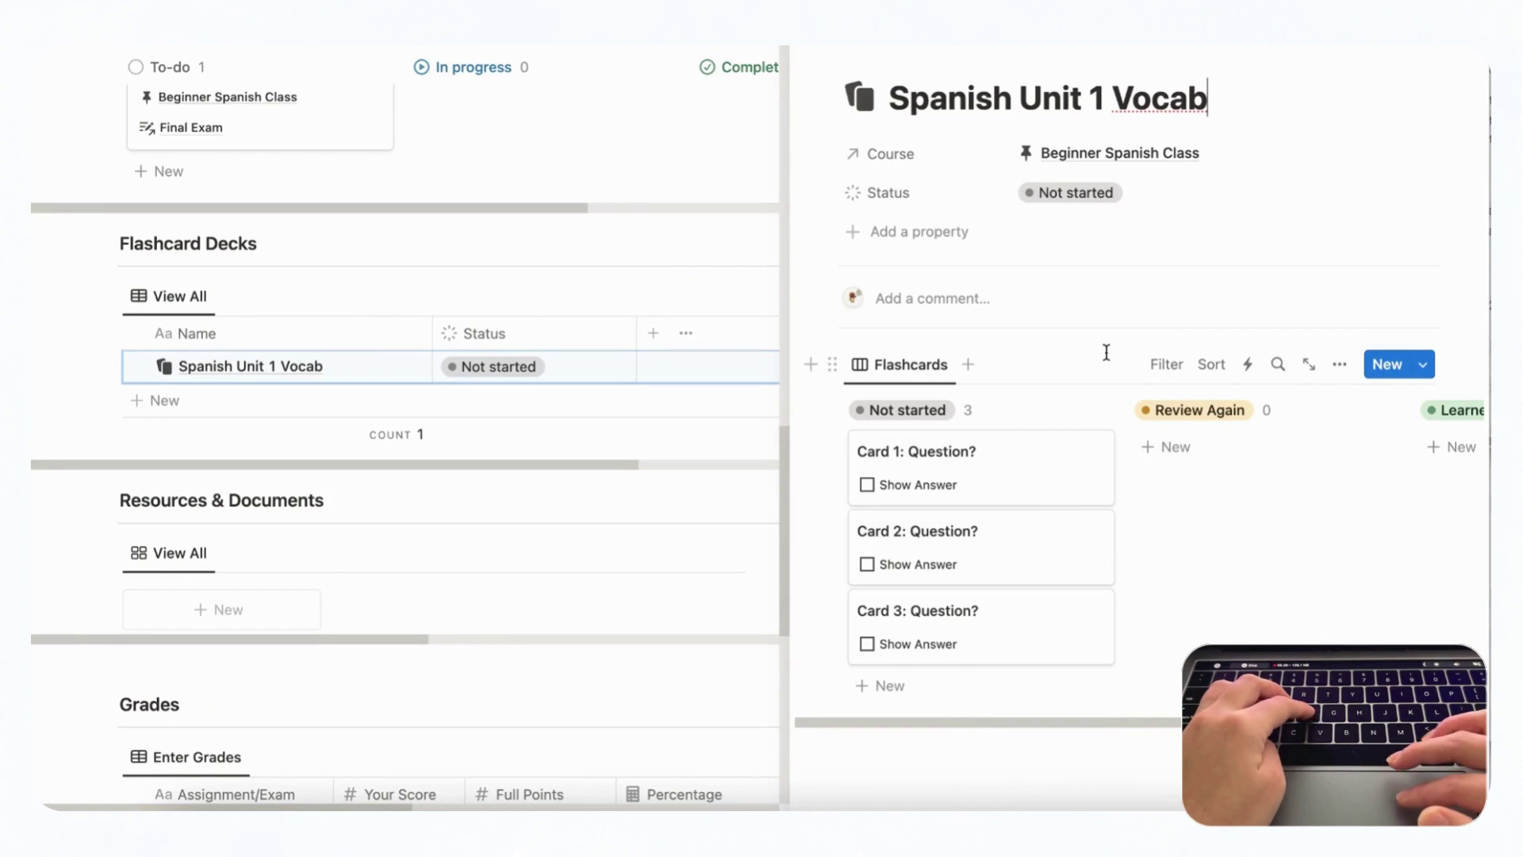
- Retitle Card 1 from 'Question?' to 'How to say hello?'
click(1020, 465)
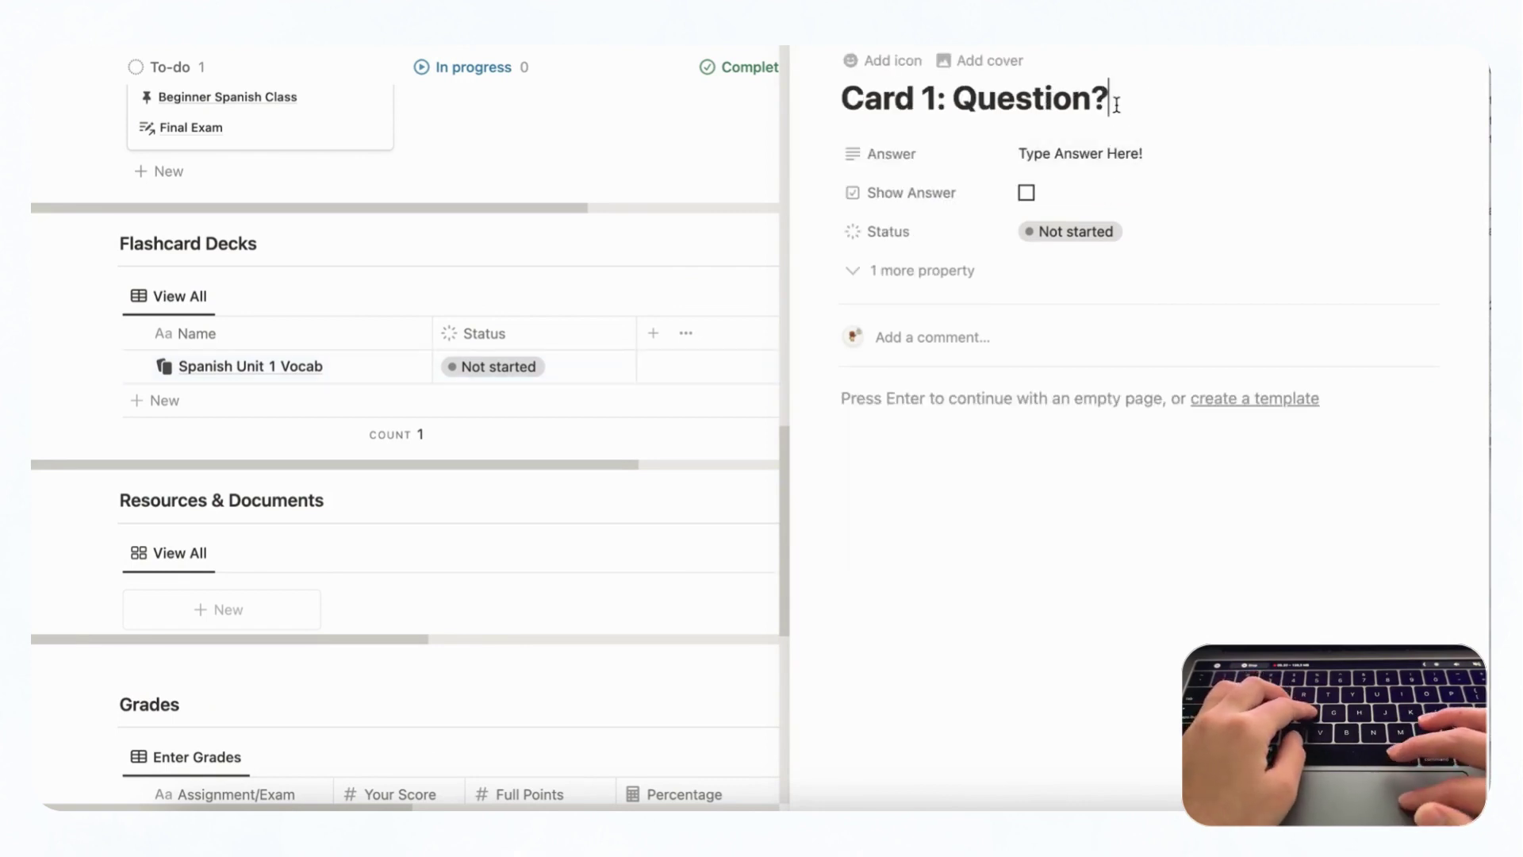
drag(1109, 99, 958, 100)
text(Ho)
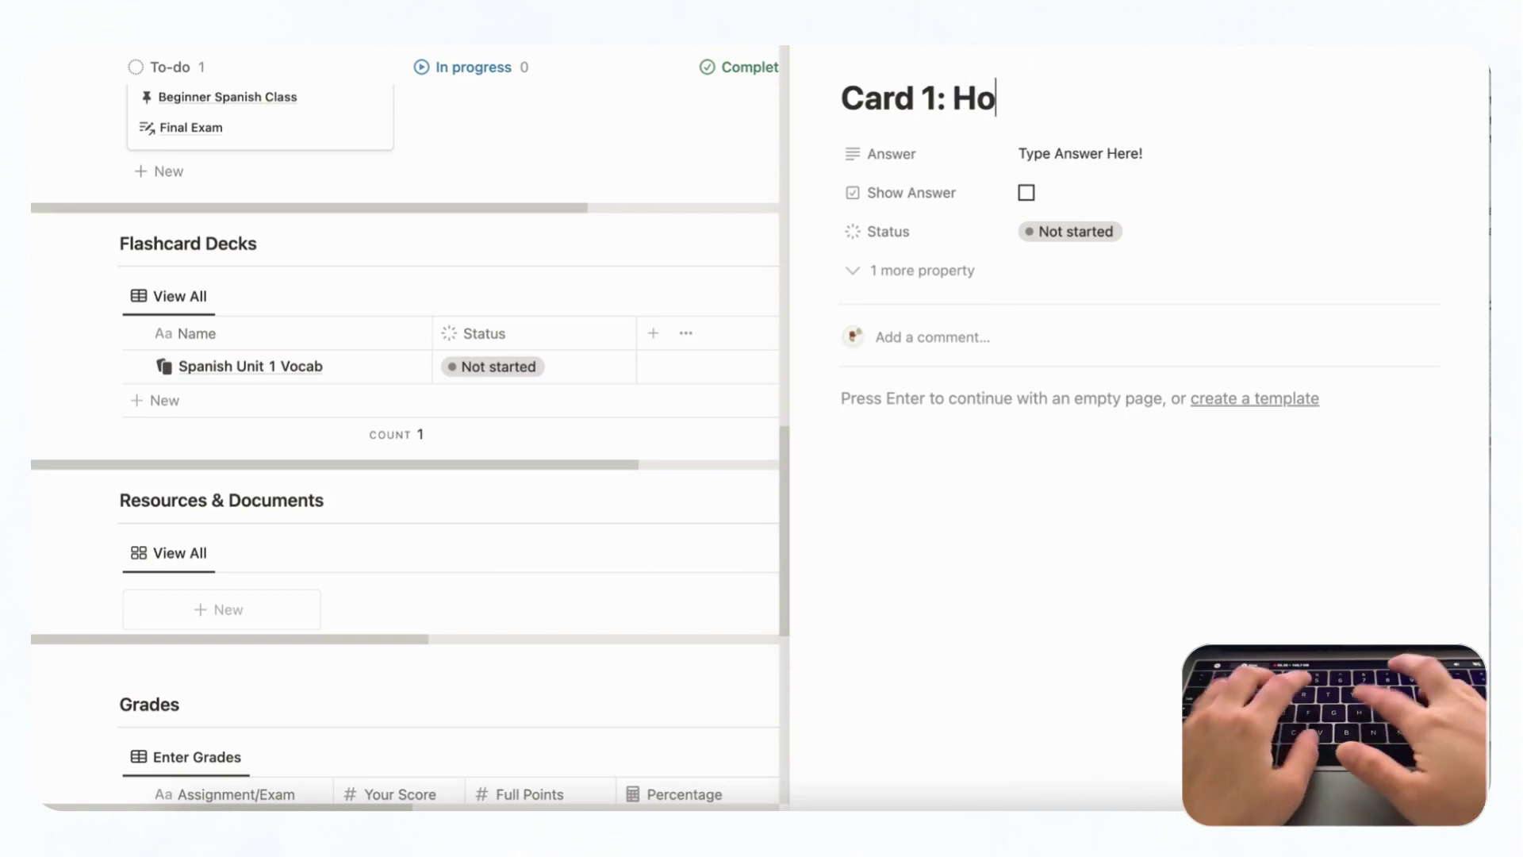
text(w to say hello)
key(Up)
text(?)
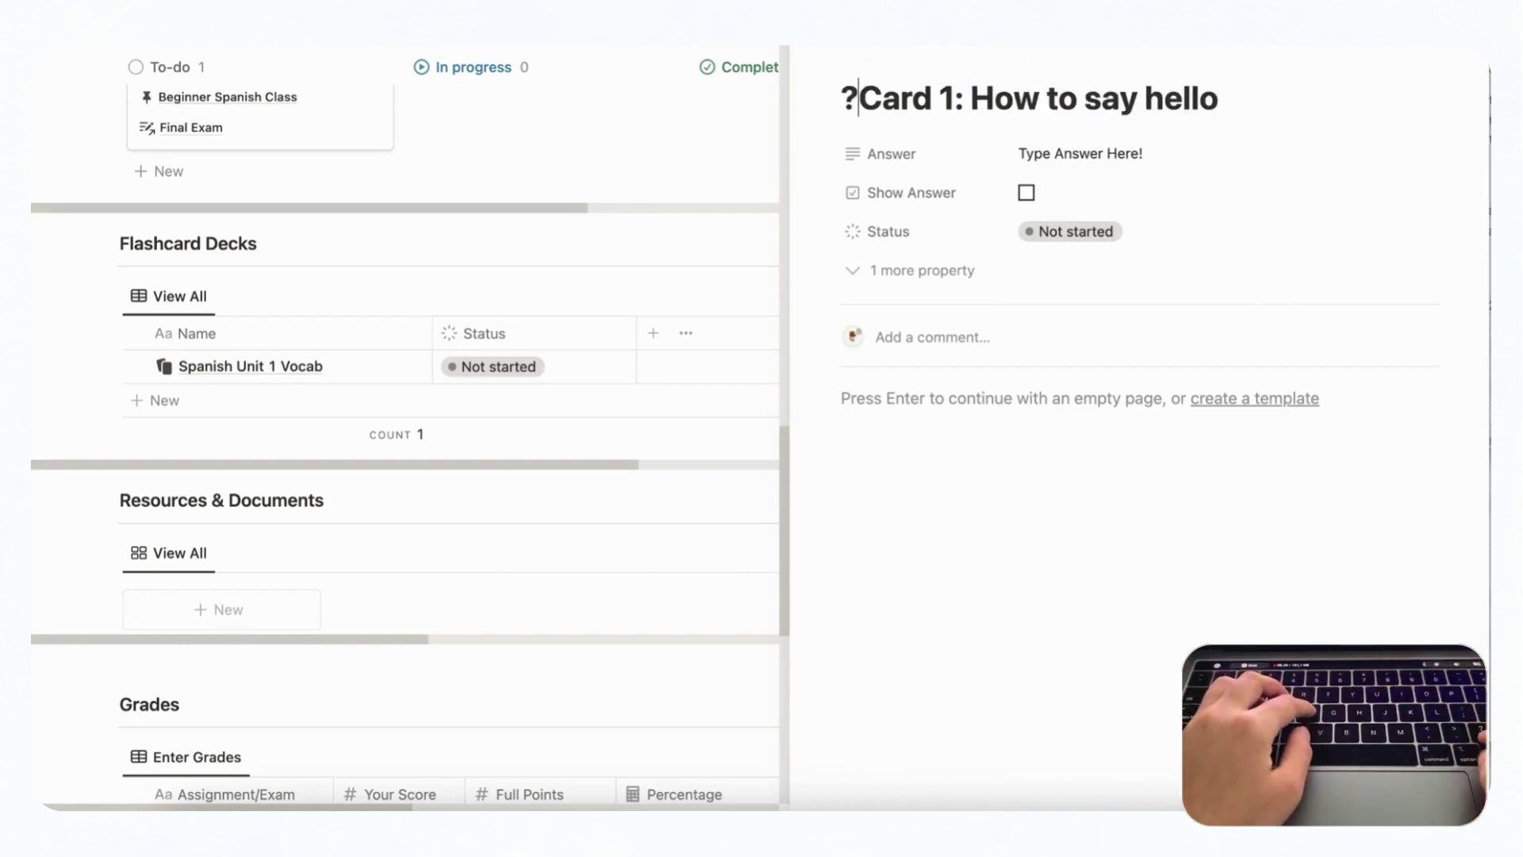
key(BackSpace)
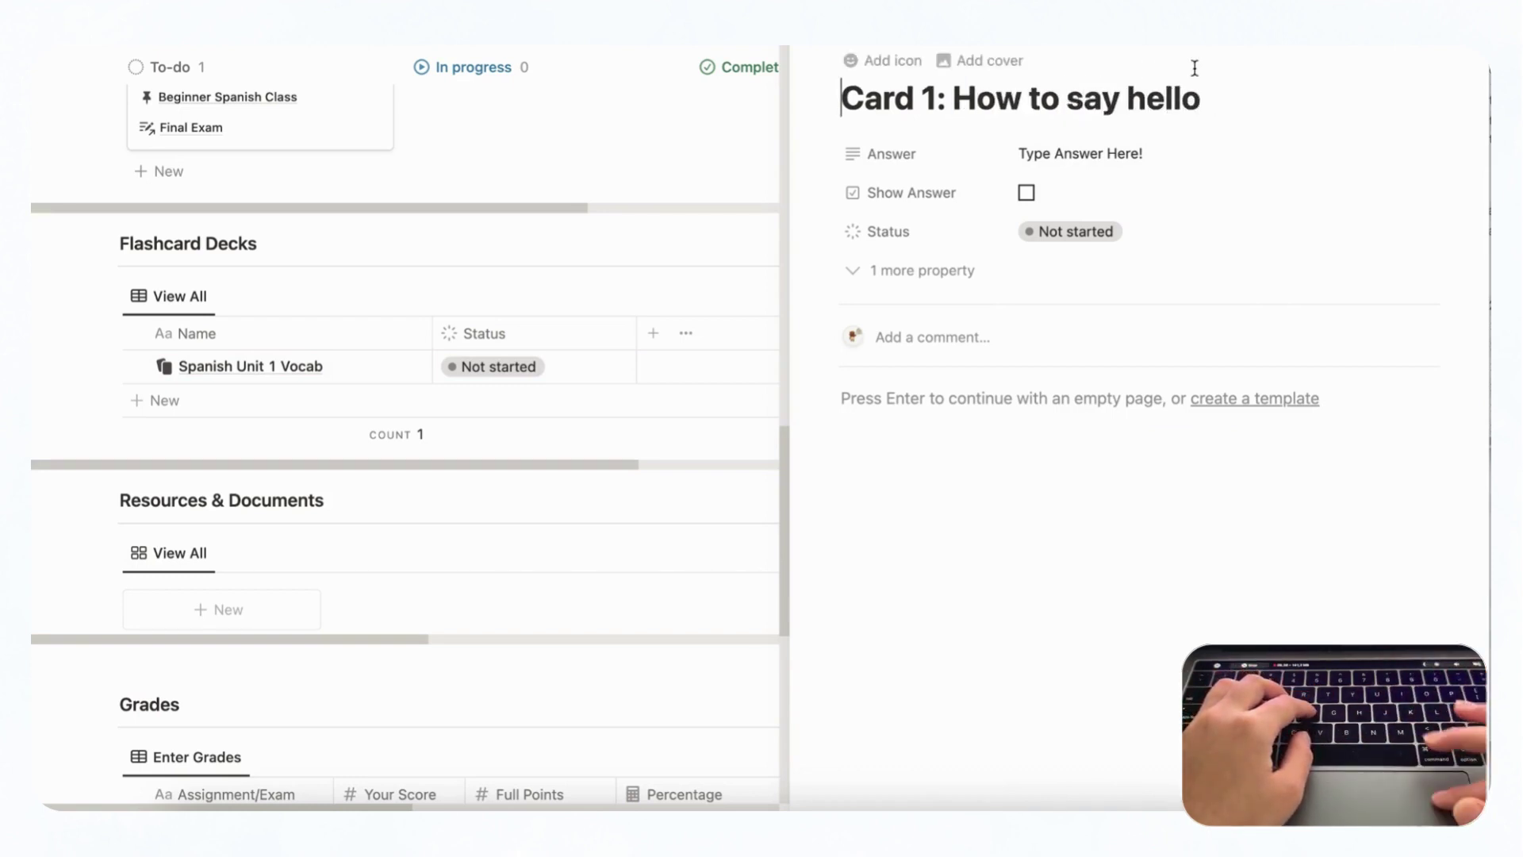
click(1238, 99)
text(?)
- Replace Card 1's placeholder answer with 'Hola' and close the card
click(1130, 162)
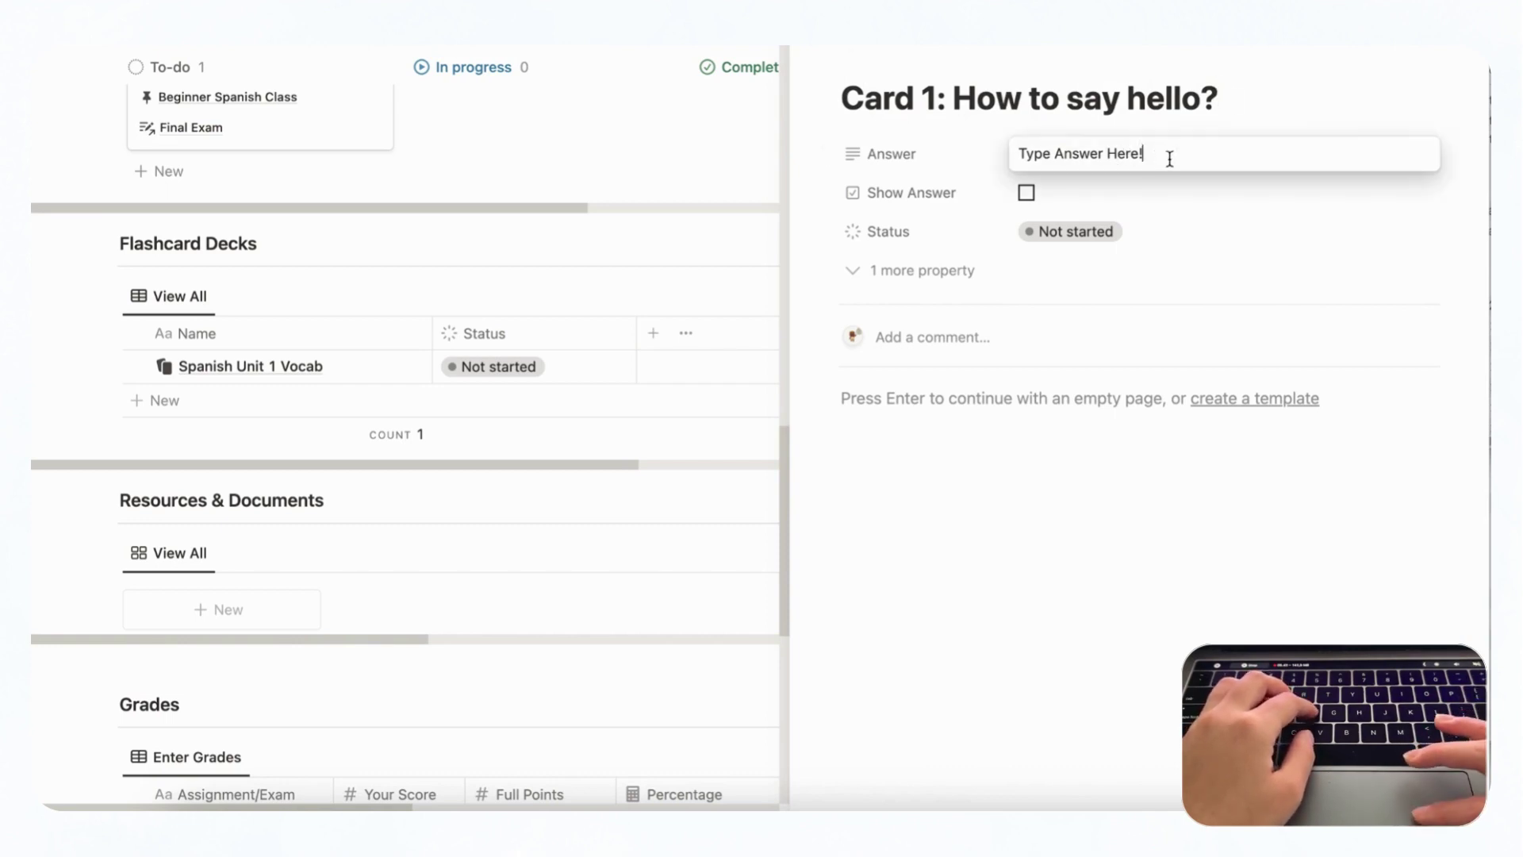
drag(1166, 156, 993, 158)
key(BackSpace)
text(Hol)
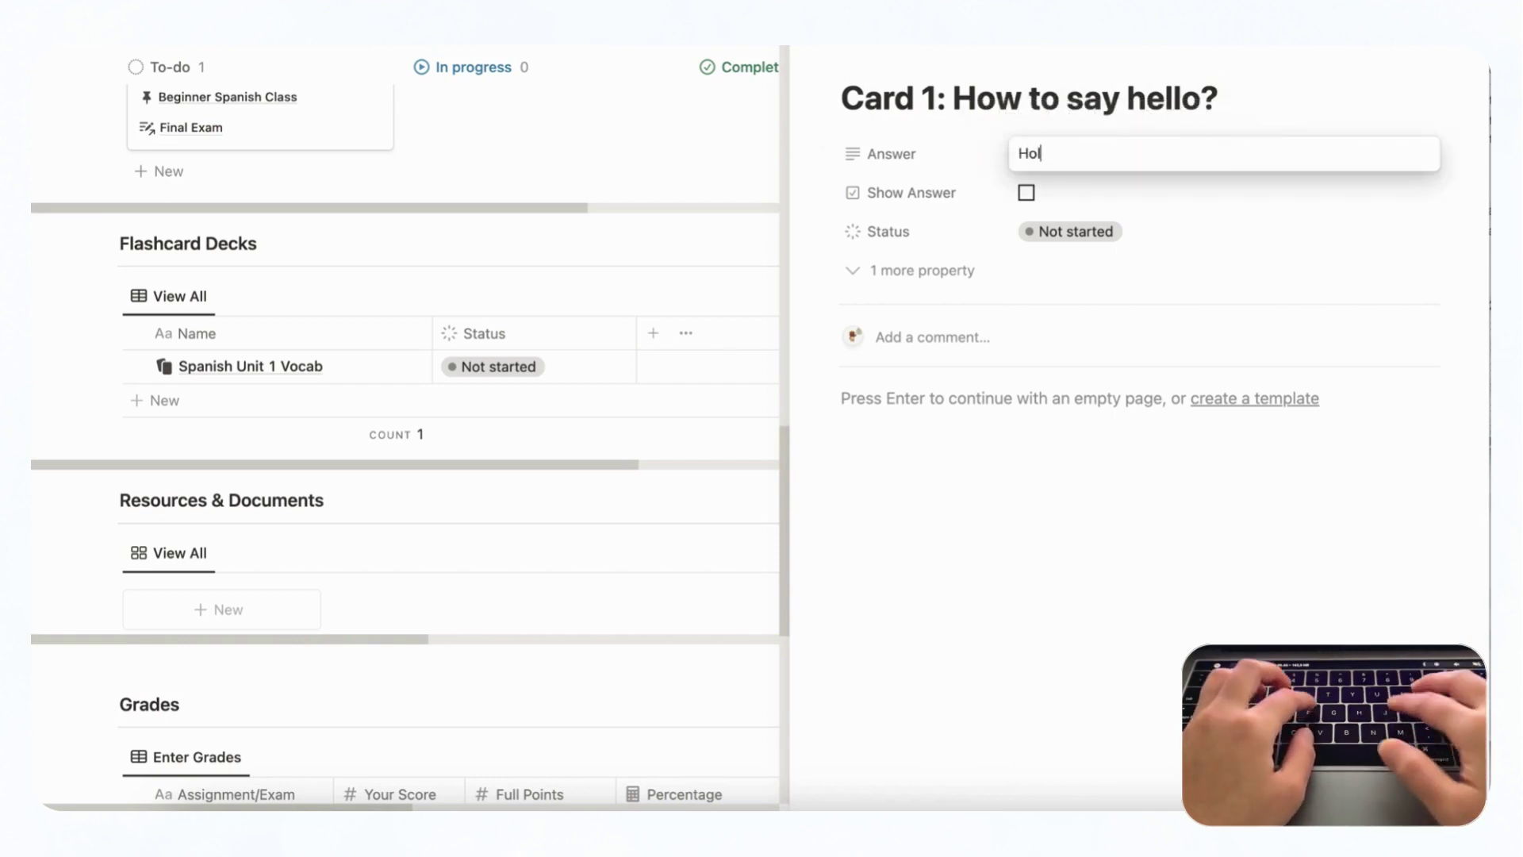
text(a)
key(Escape)
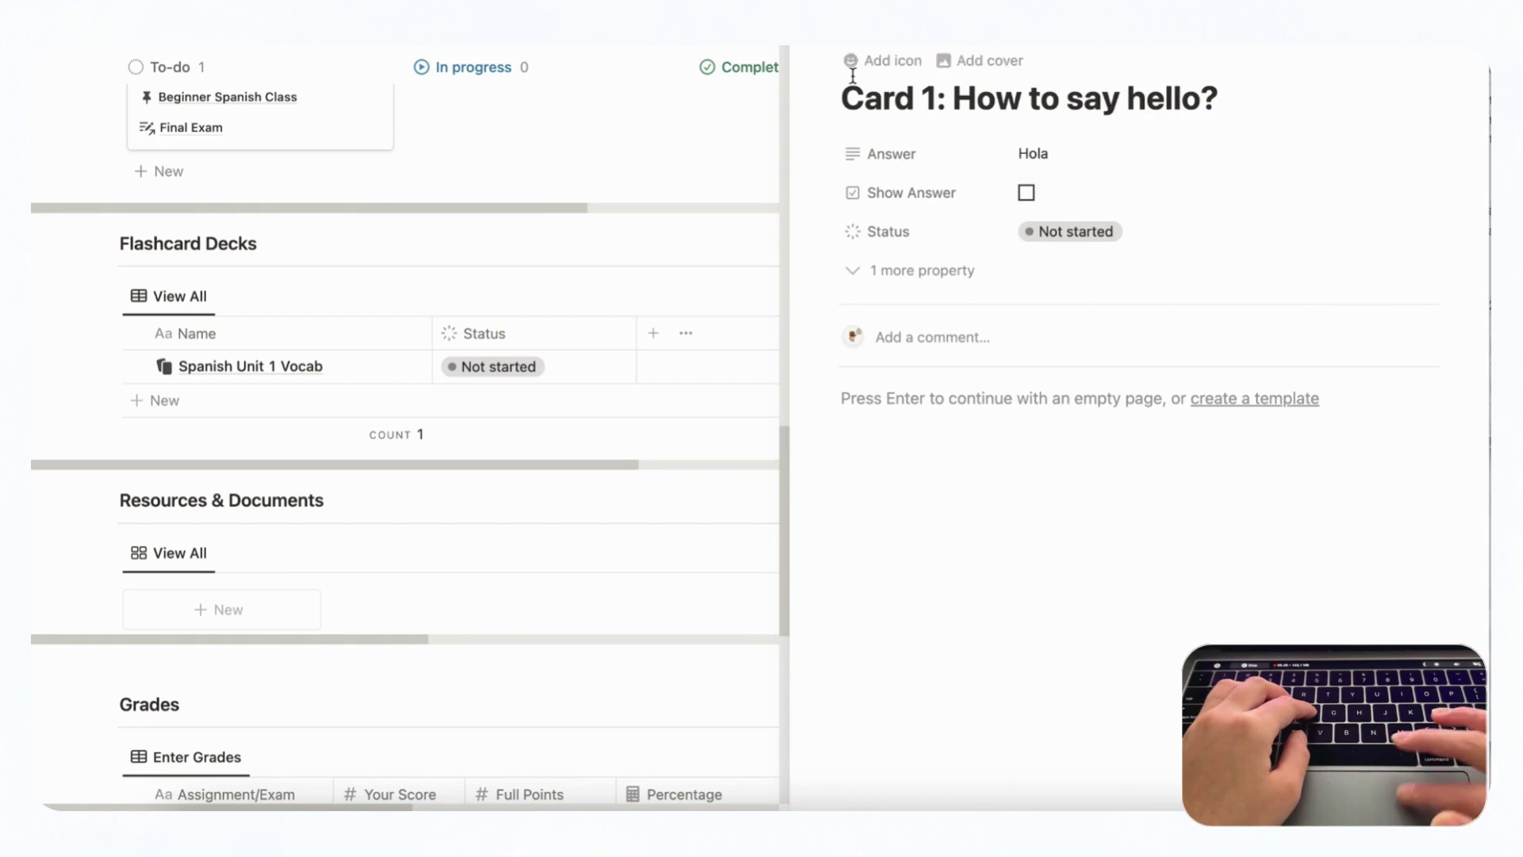
click(718, 179)
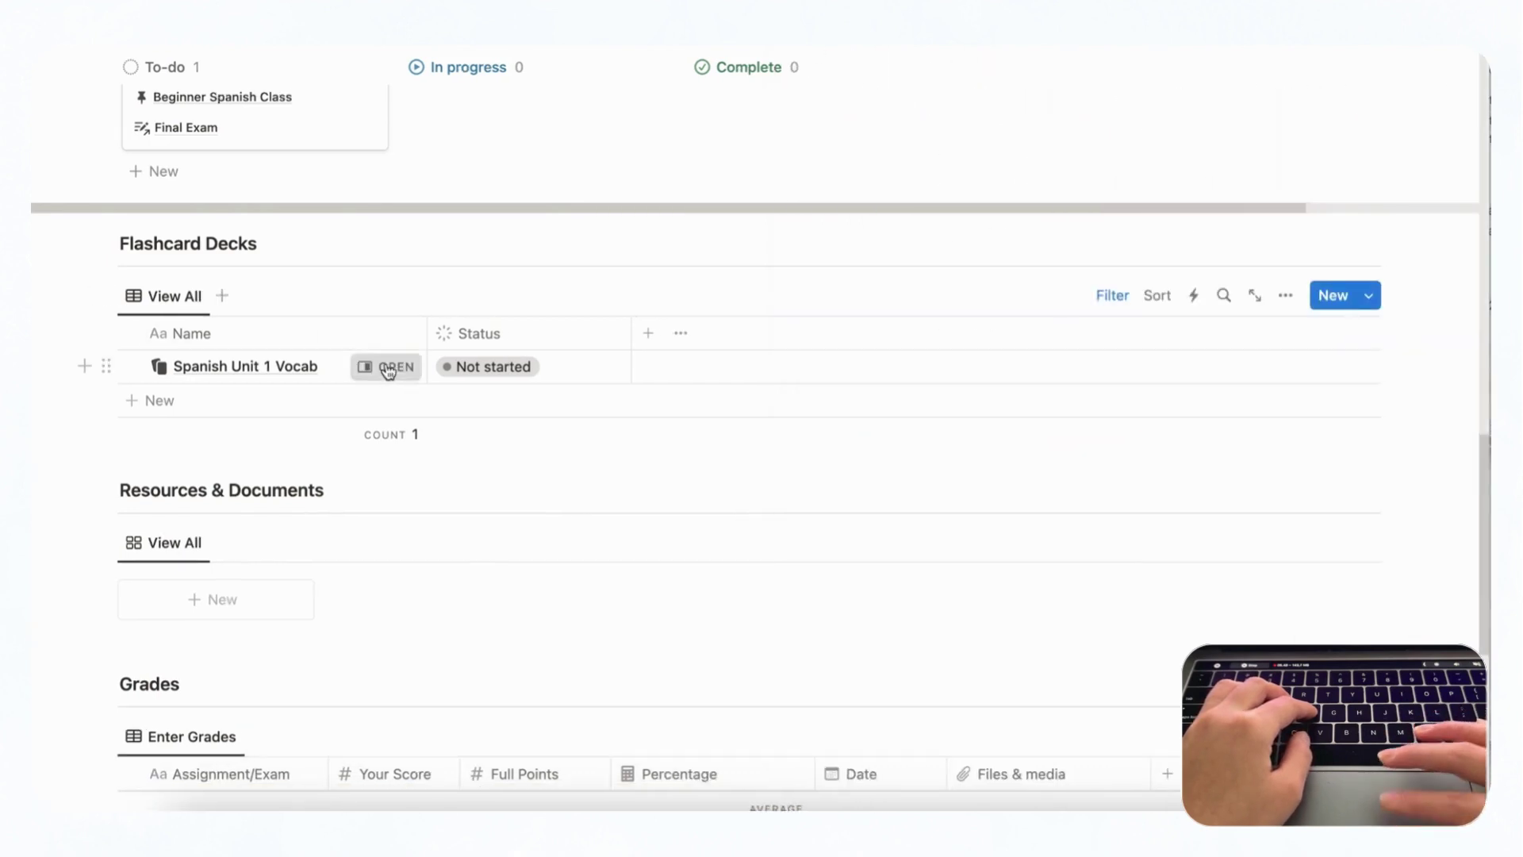
- Tick Show Answer on Card 1 to reveal Hola, move it to the Learned column, and close the deck
click(387, 365)
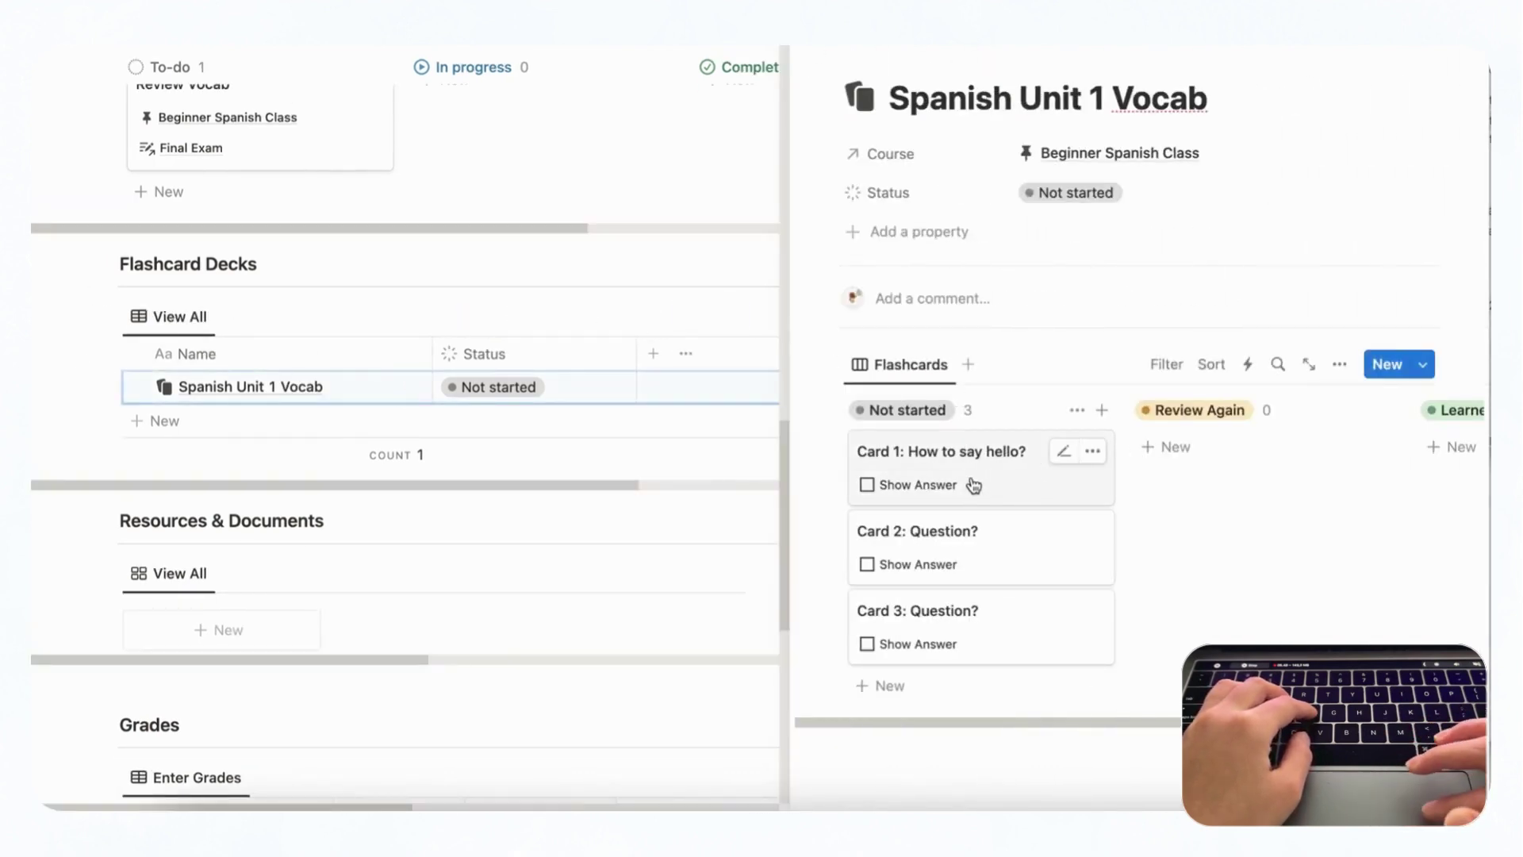
click(868, 487)
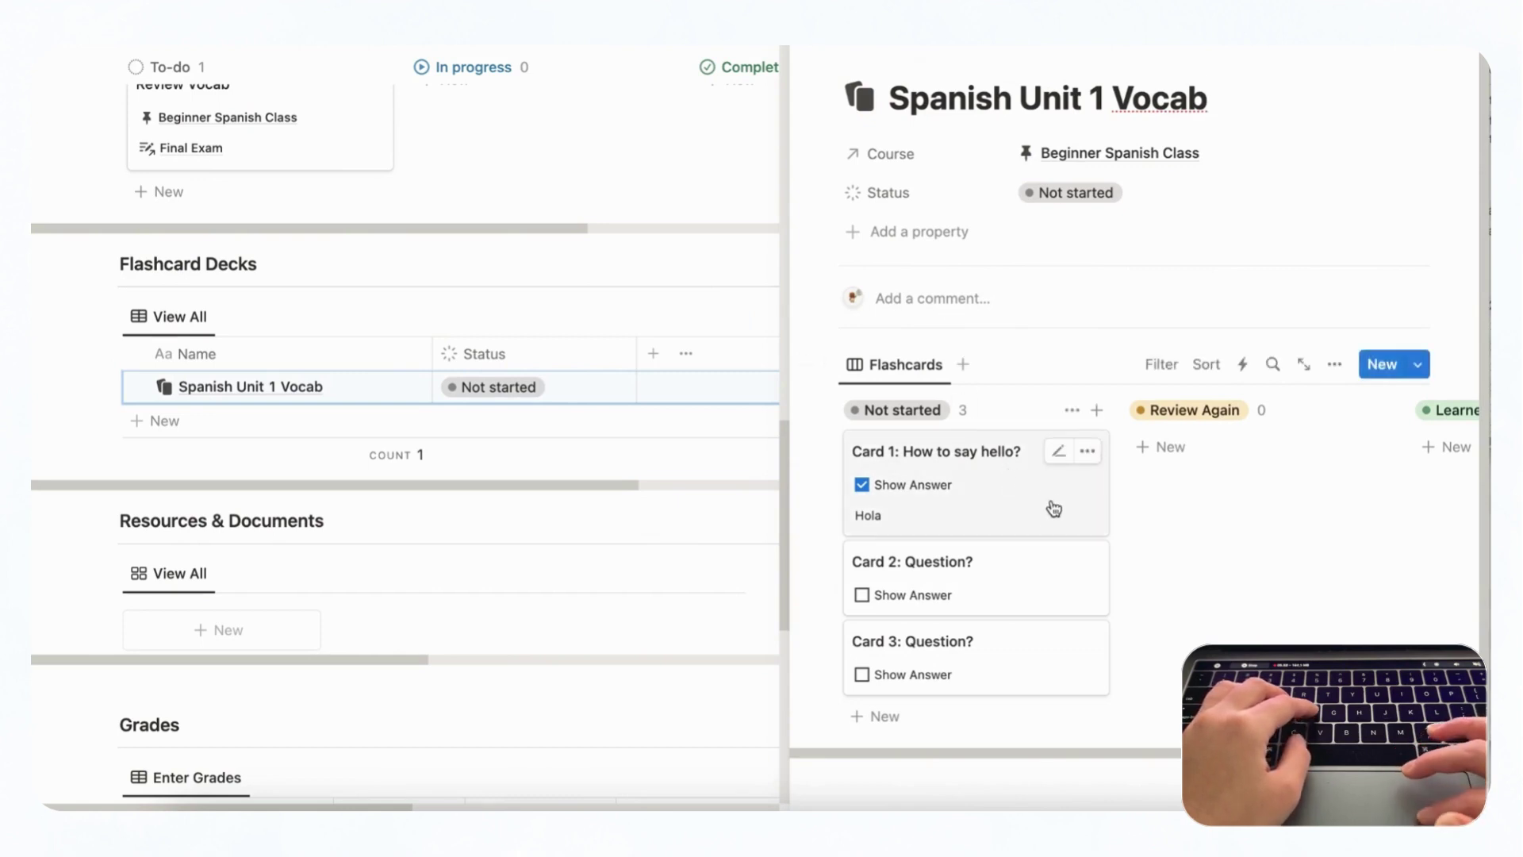
scroll(1063, 531, right, 2)
drag(976, 503, 1408, 474)
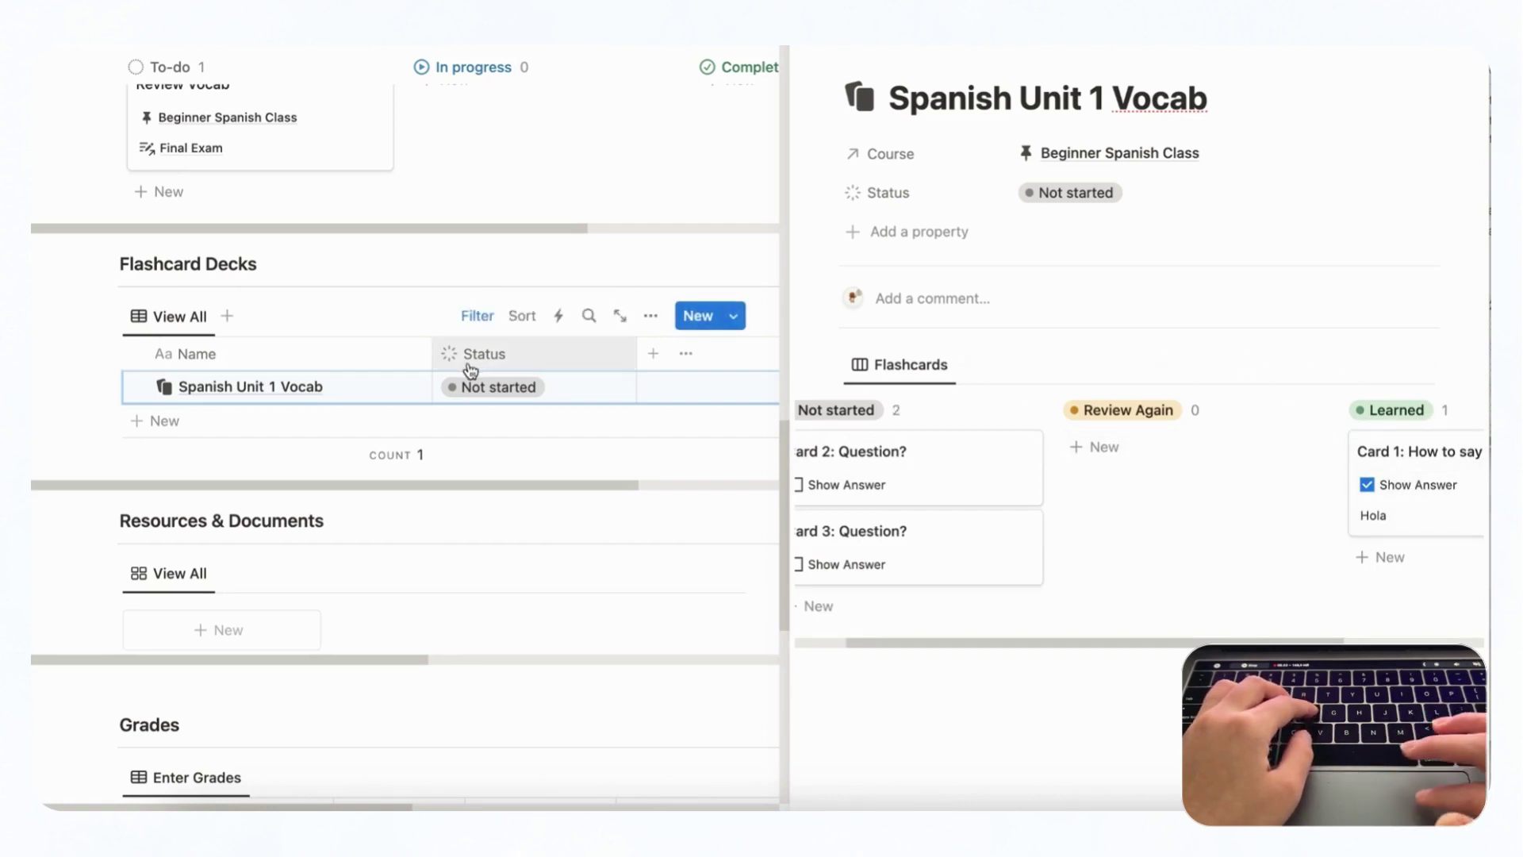
click(675, 162)
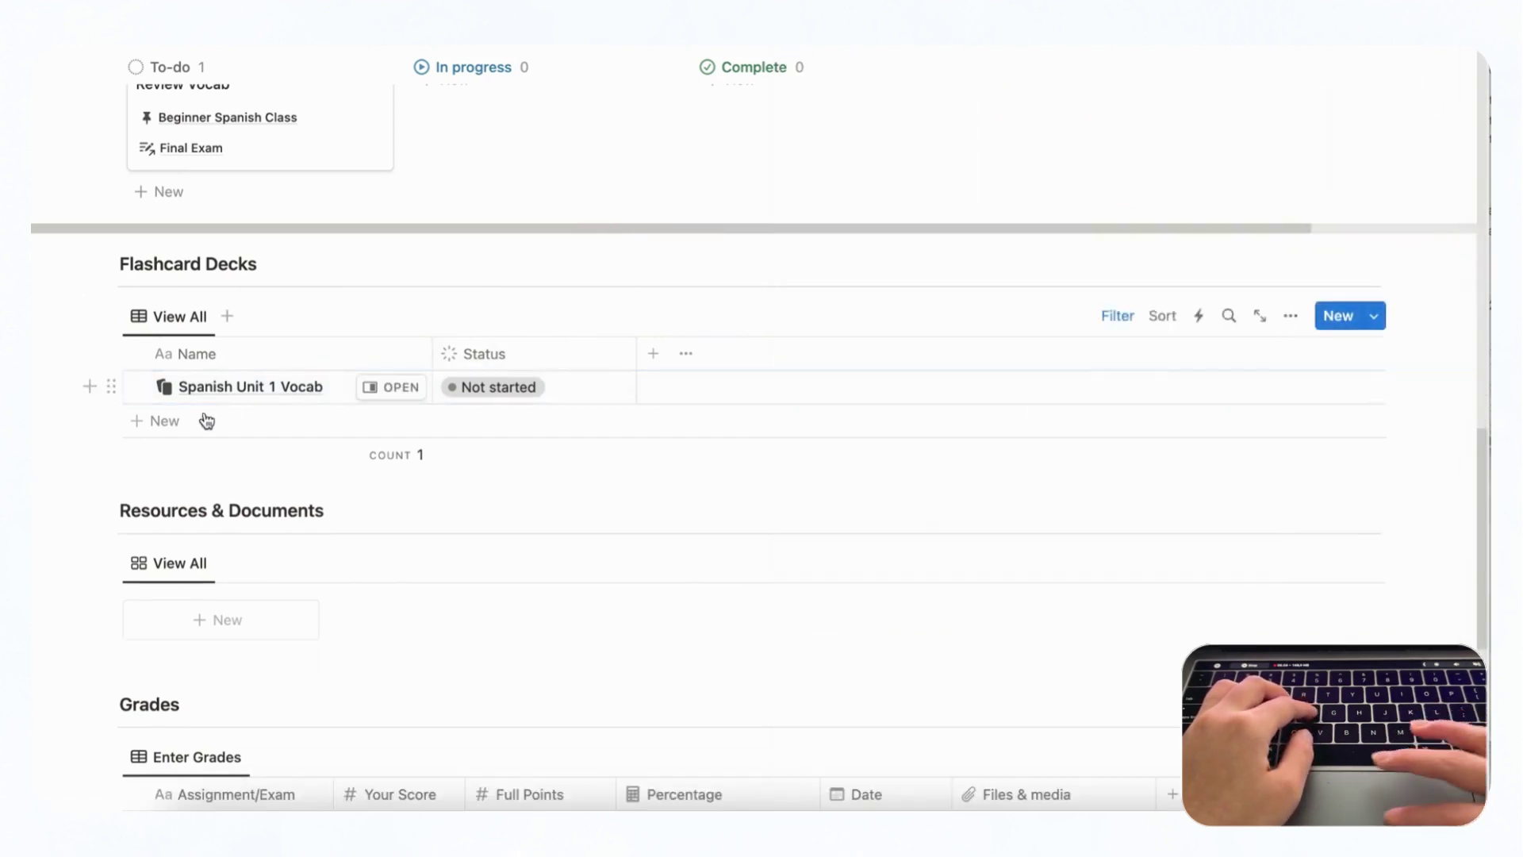
- Create an 'Online Textbook' resource with the Textbook tag, then close its page
scroll(364, 450, down, 2)
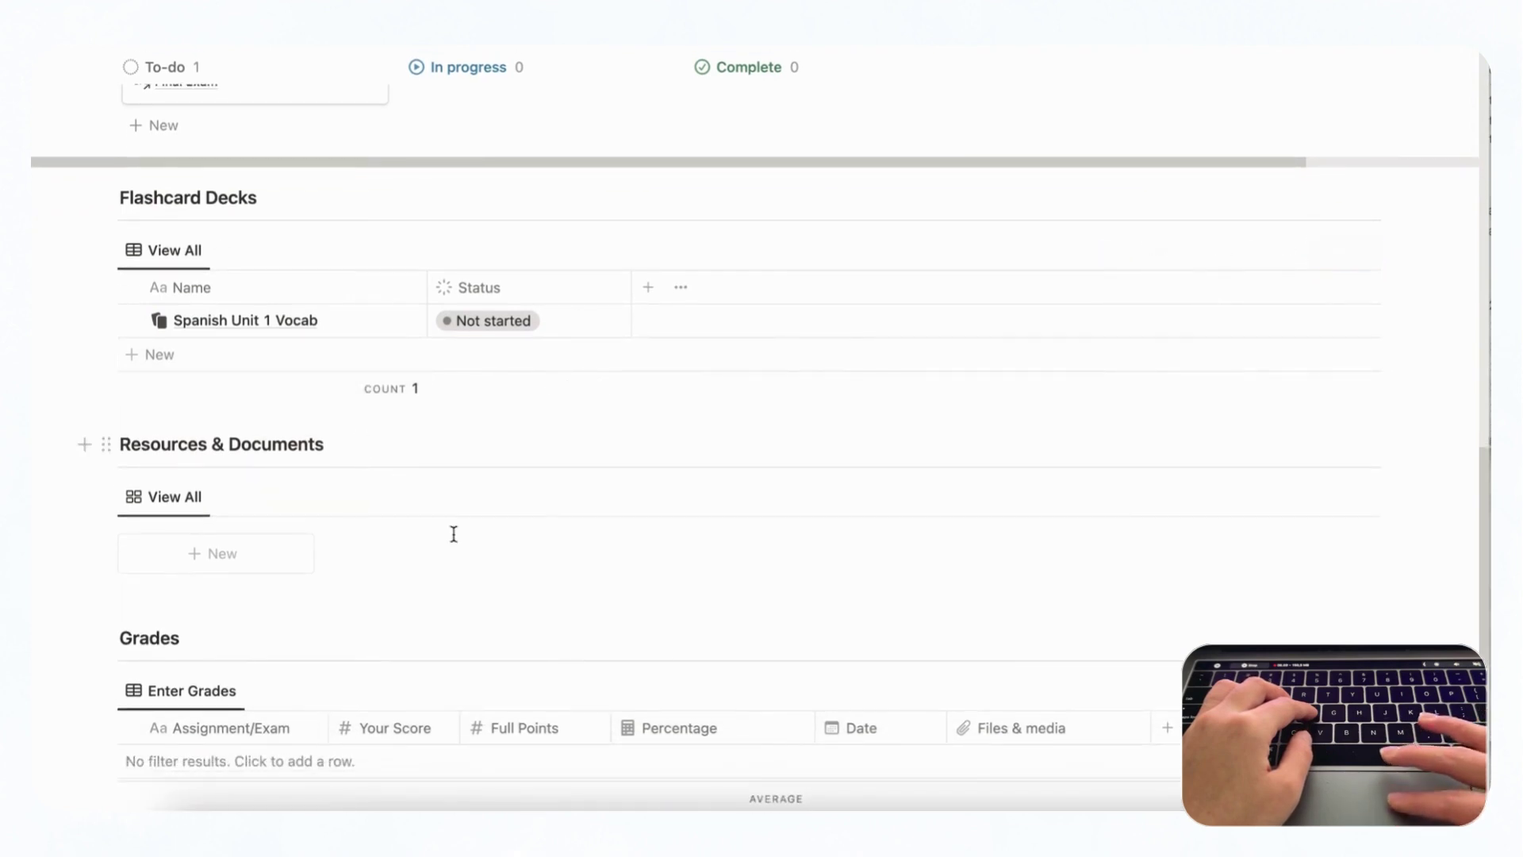
scroll(493, 568, down, 5)
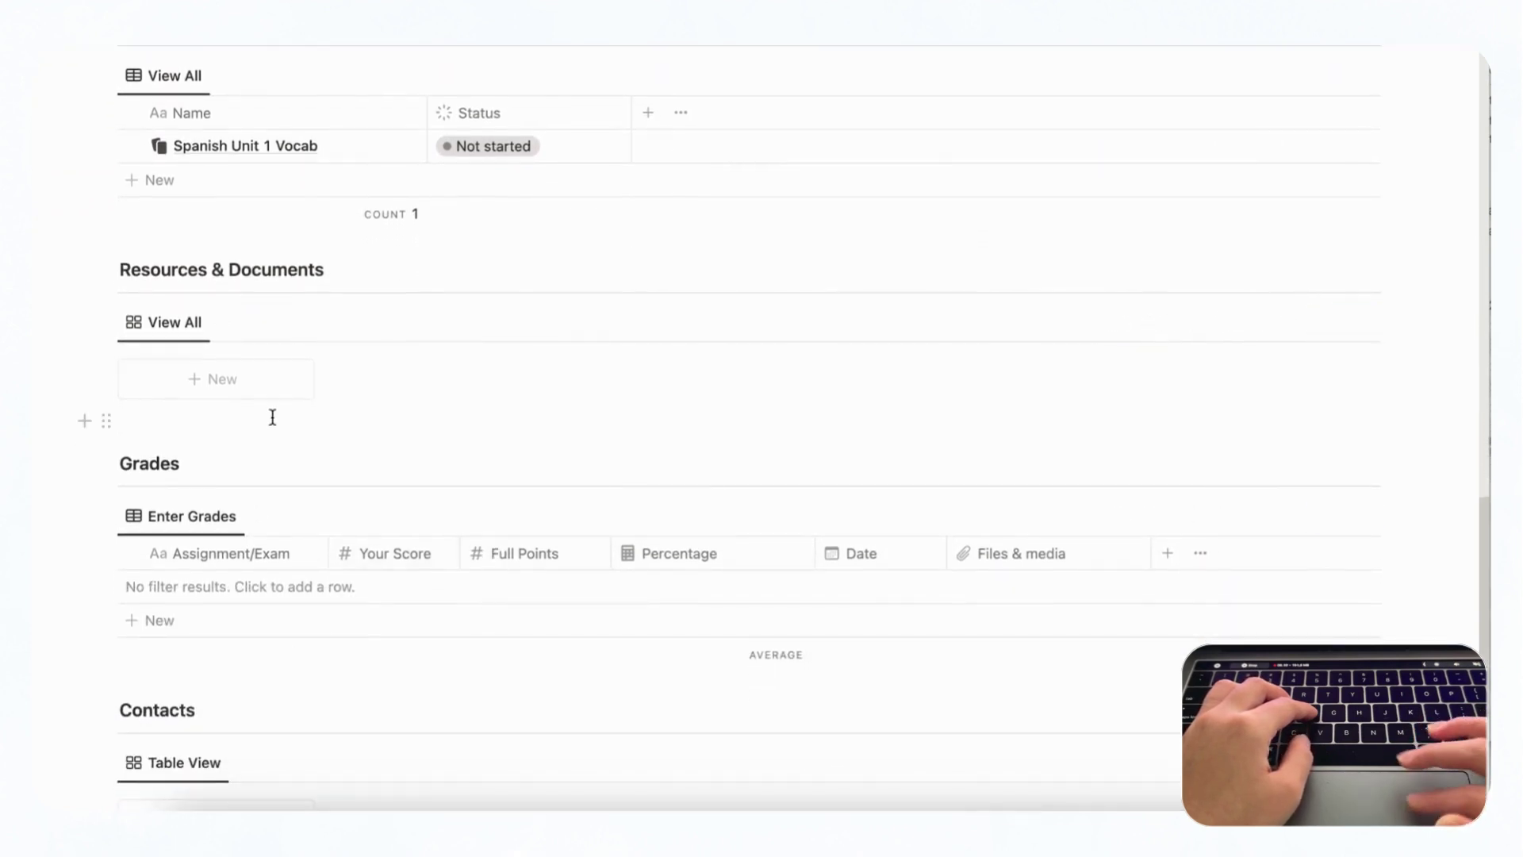
click(228, 394)
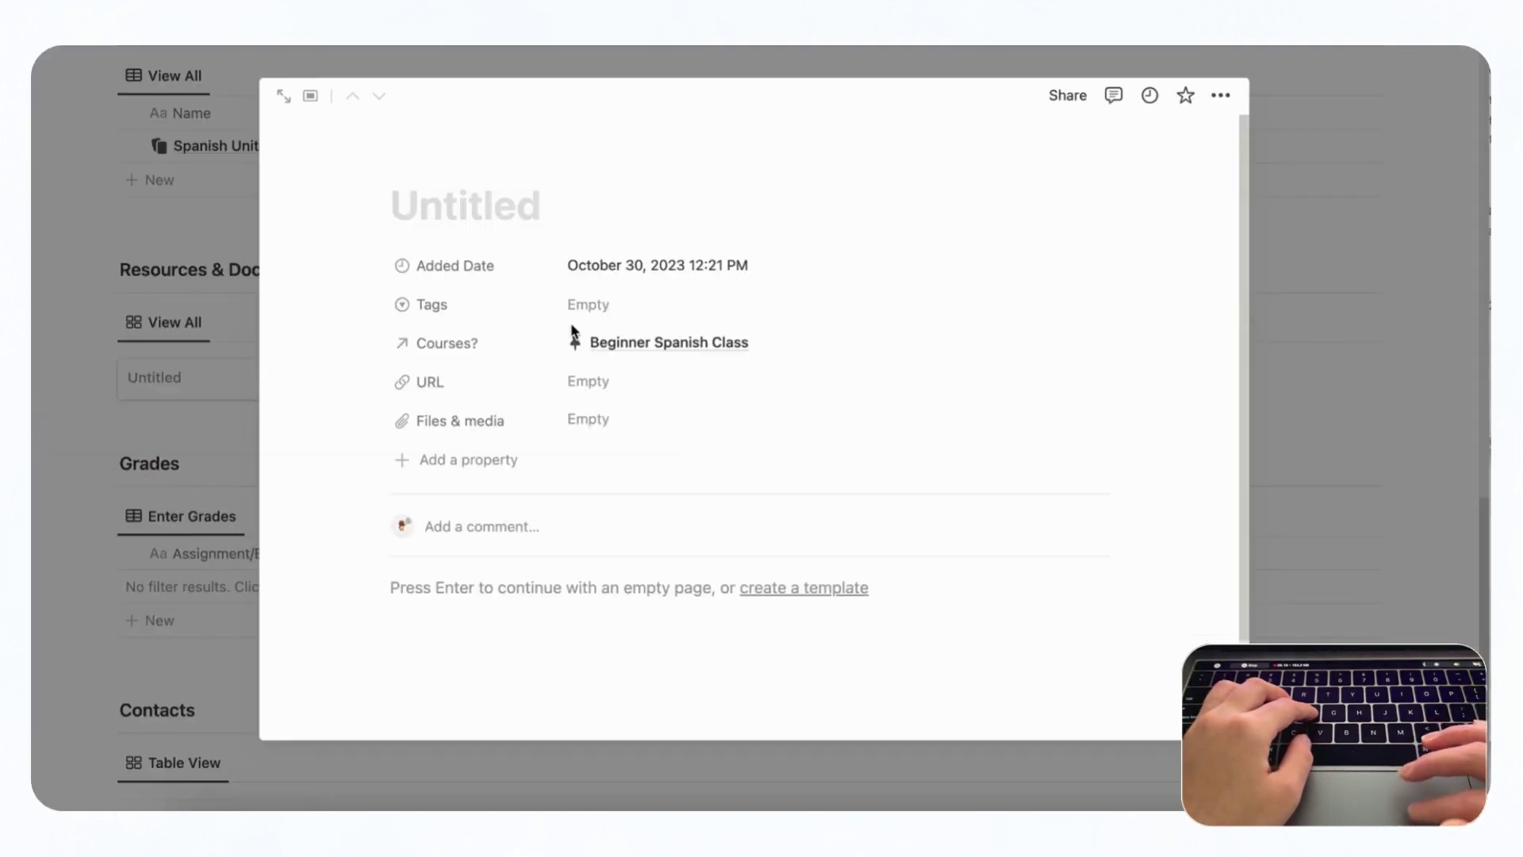
text(Online T)
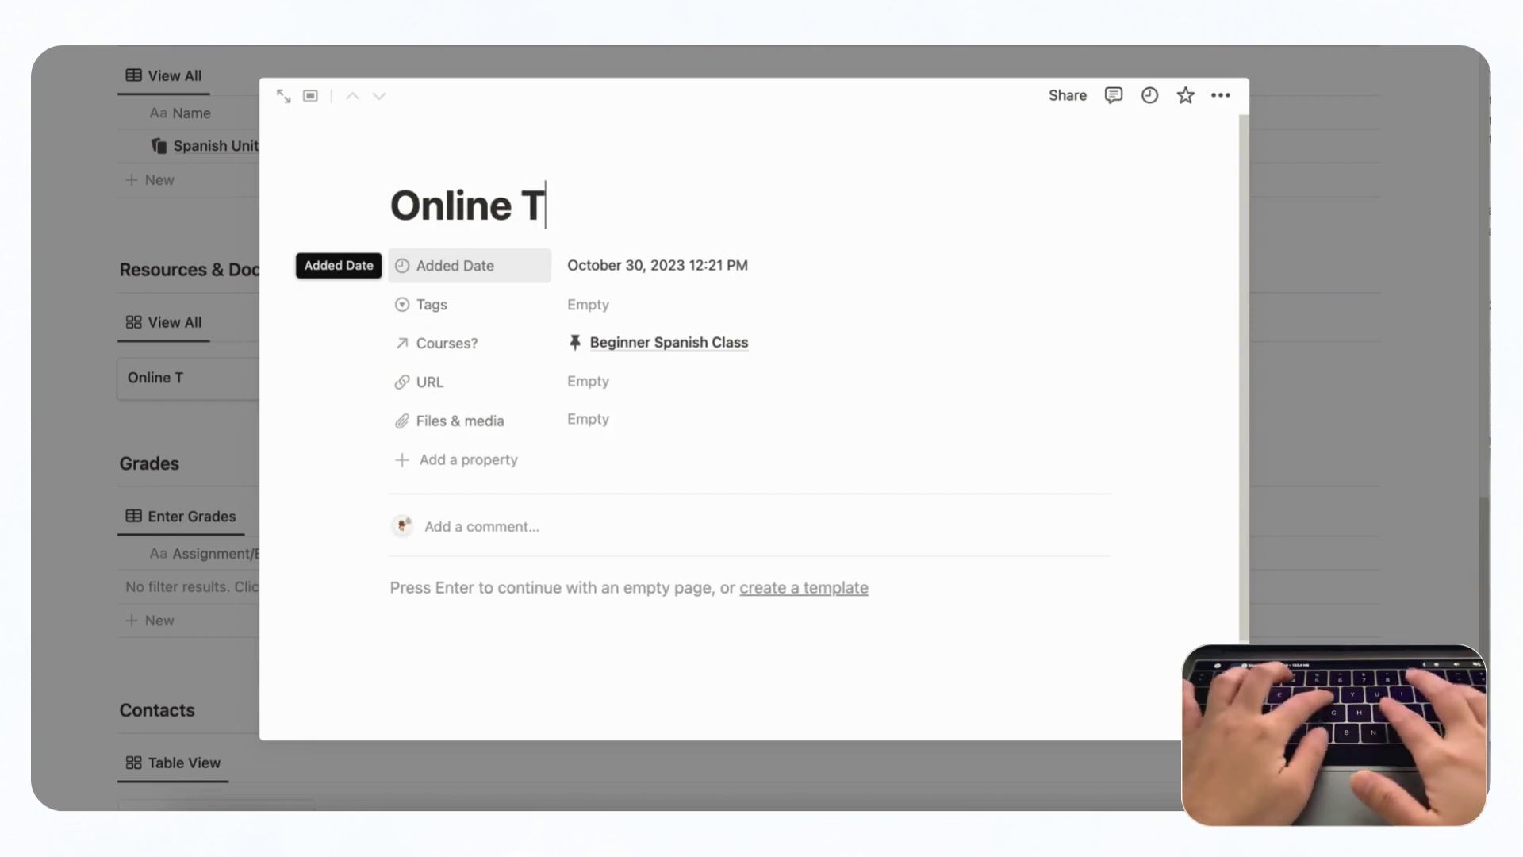
text(extbook)
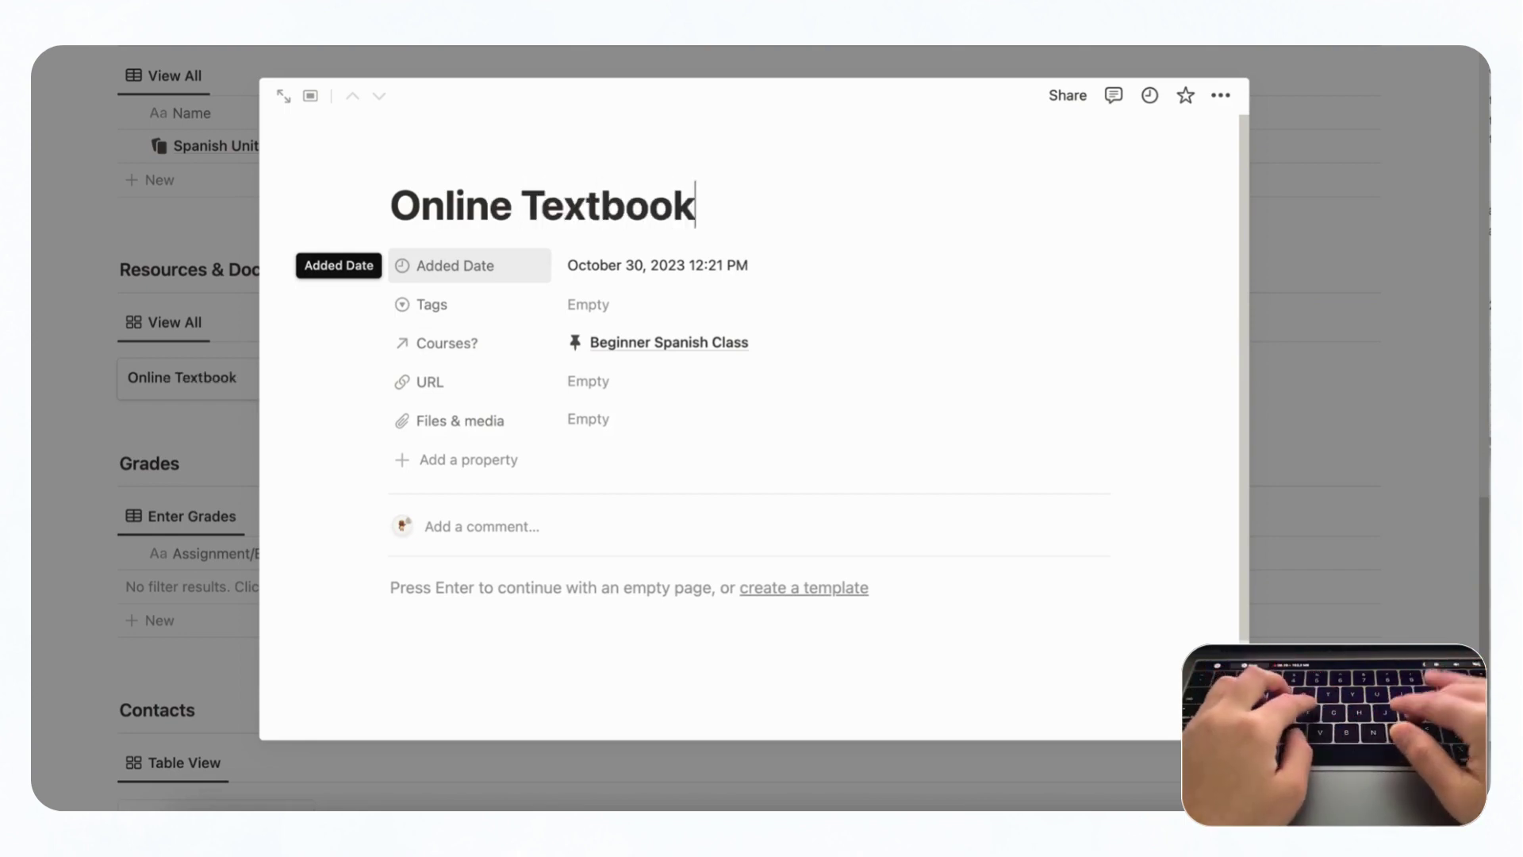
click(643, 298)
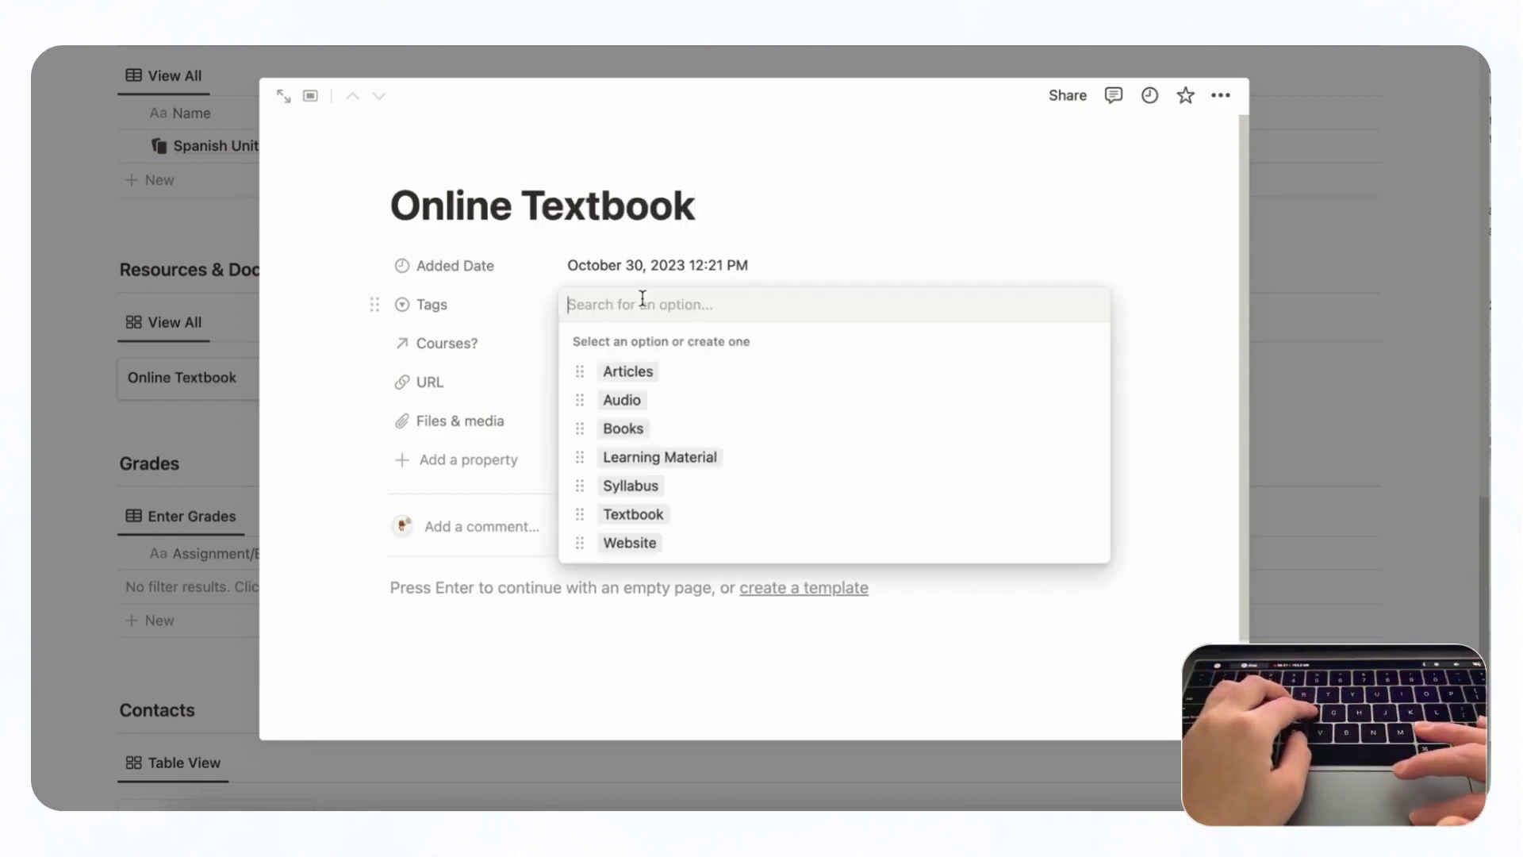
click(681, 514)
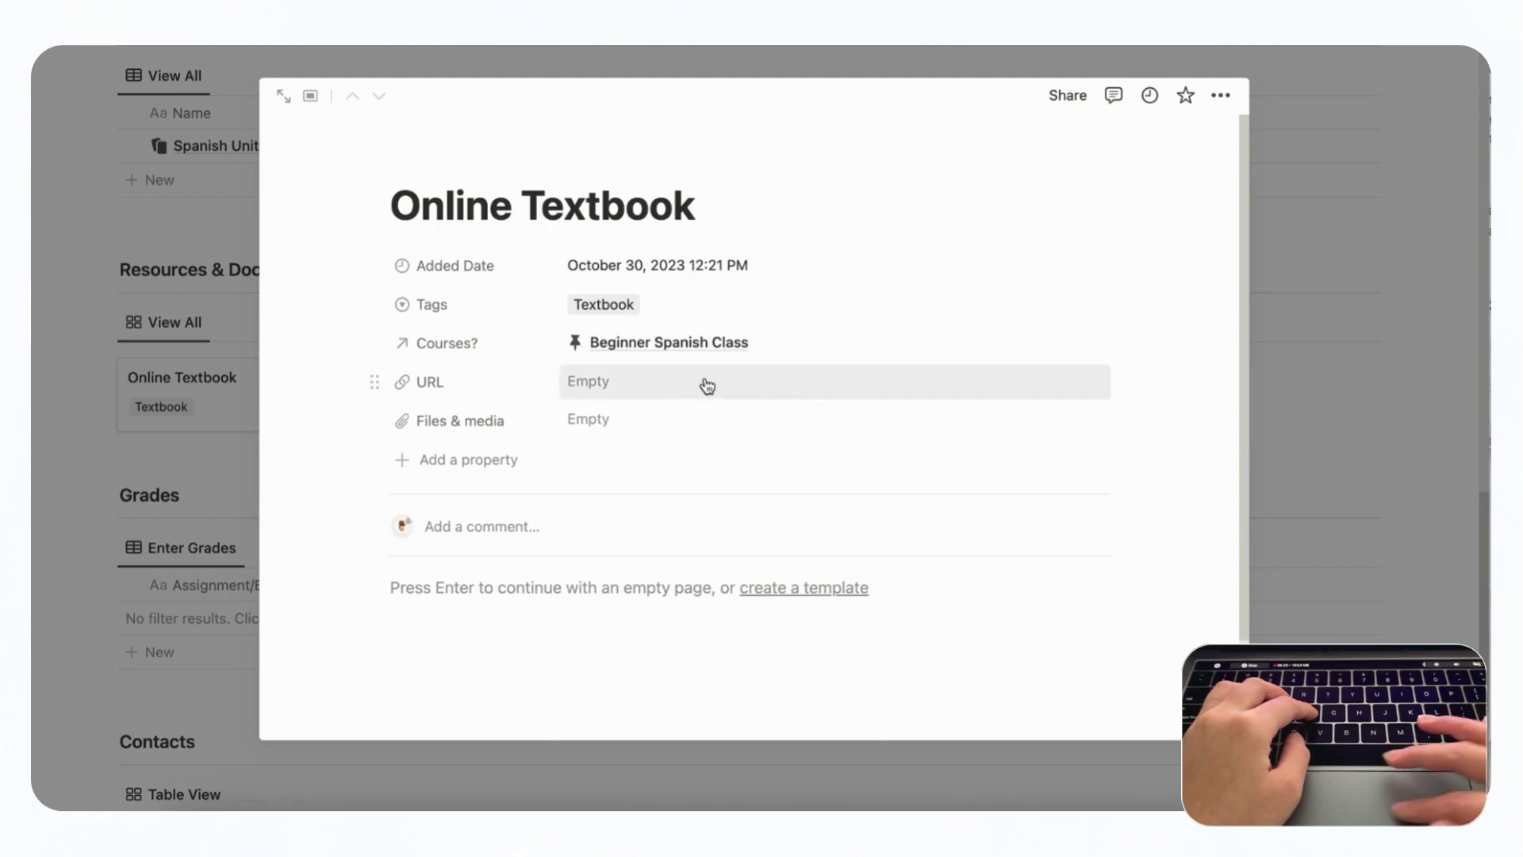
click(1374, 399)
scroll(1135, 436, down, 3)
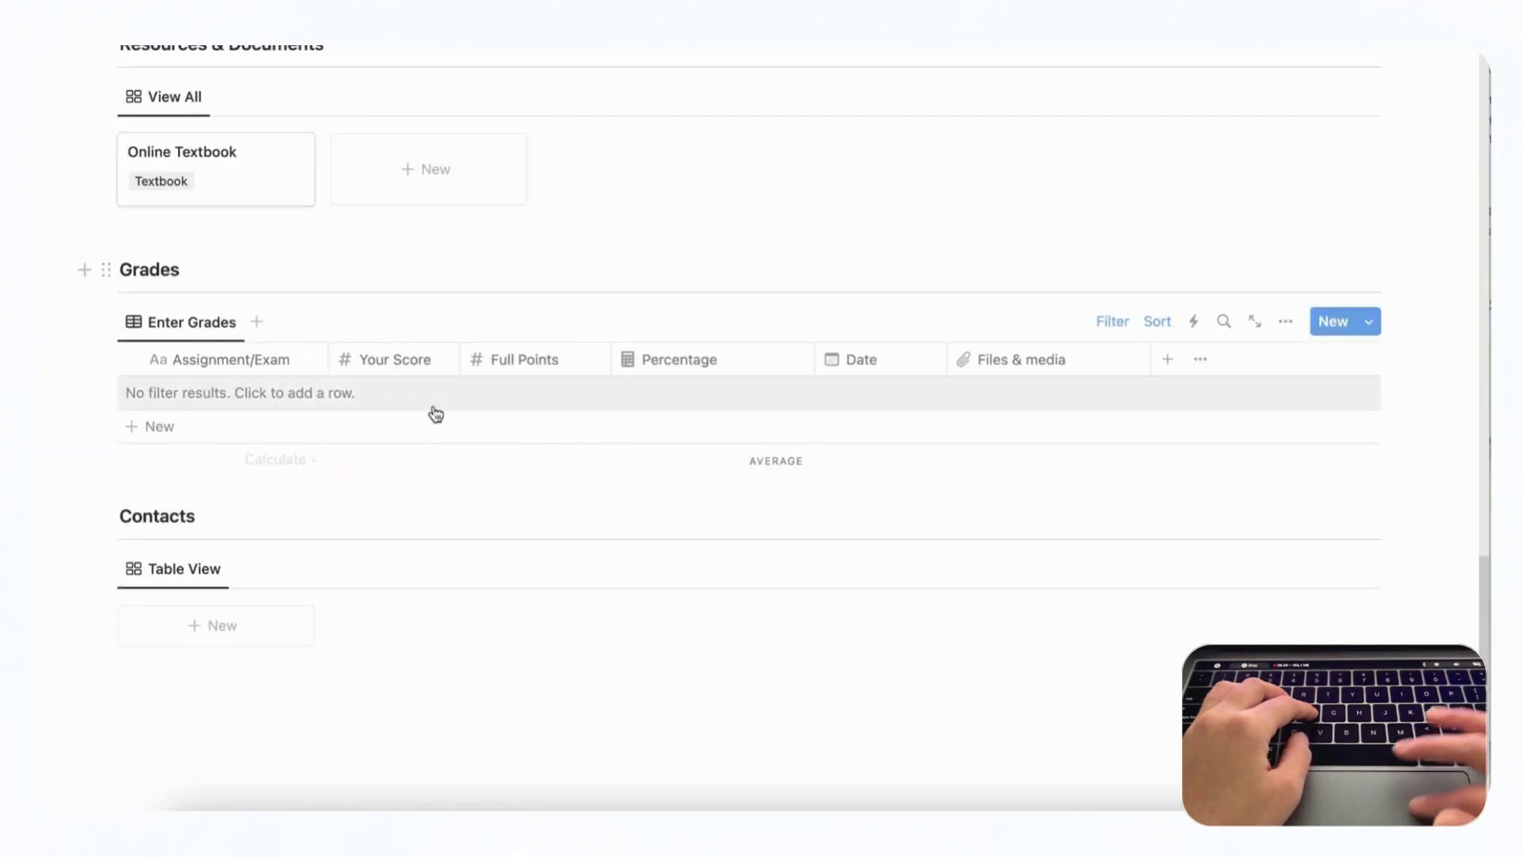
- Add a 'Pop Quiz' row to Grades with Your Score 10 and Full Points 12
click(585, 441)
text(Pop)
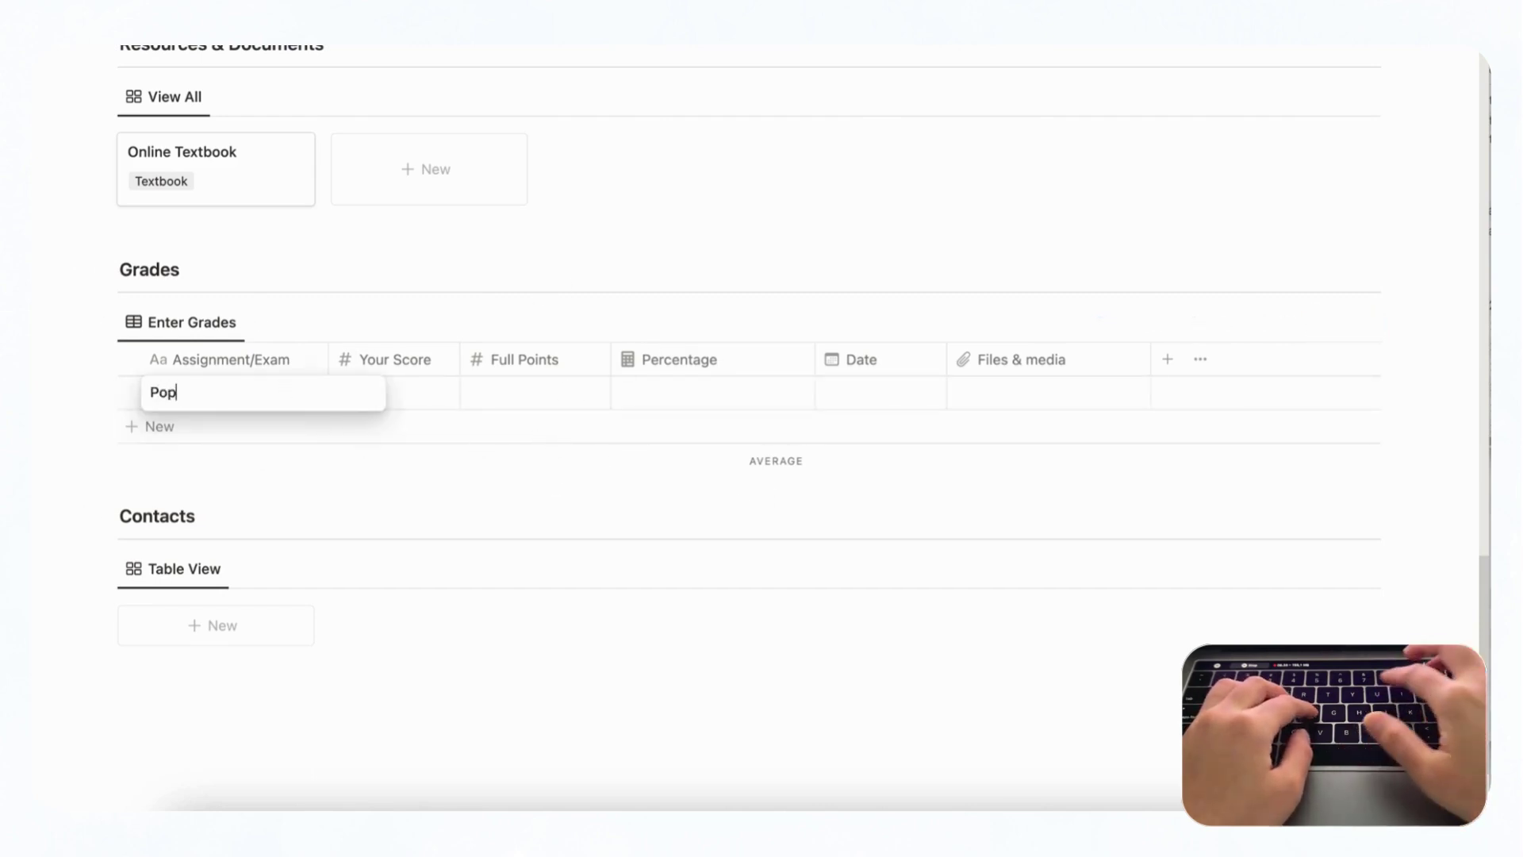
text( Quiz)
click(402, 401)
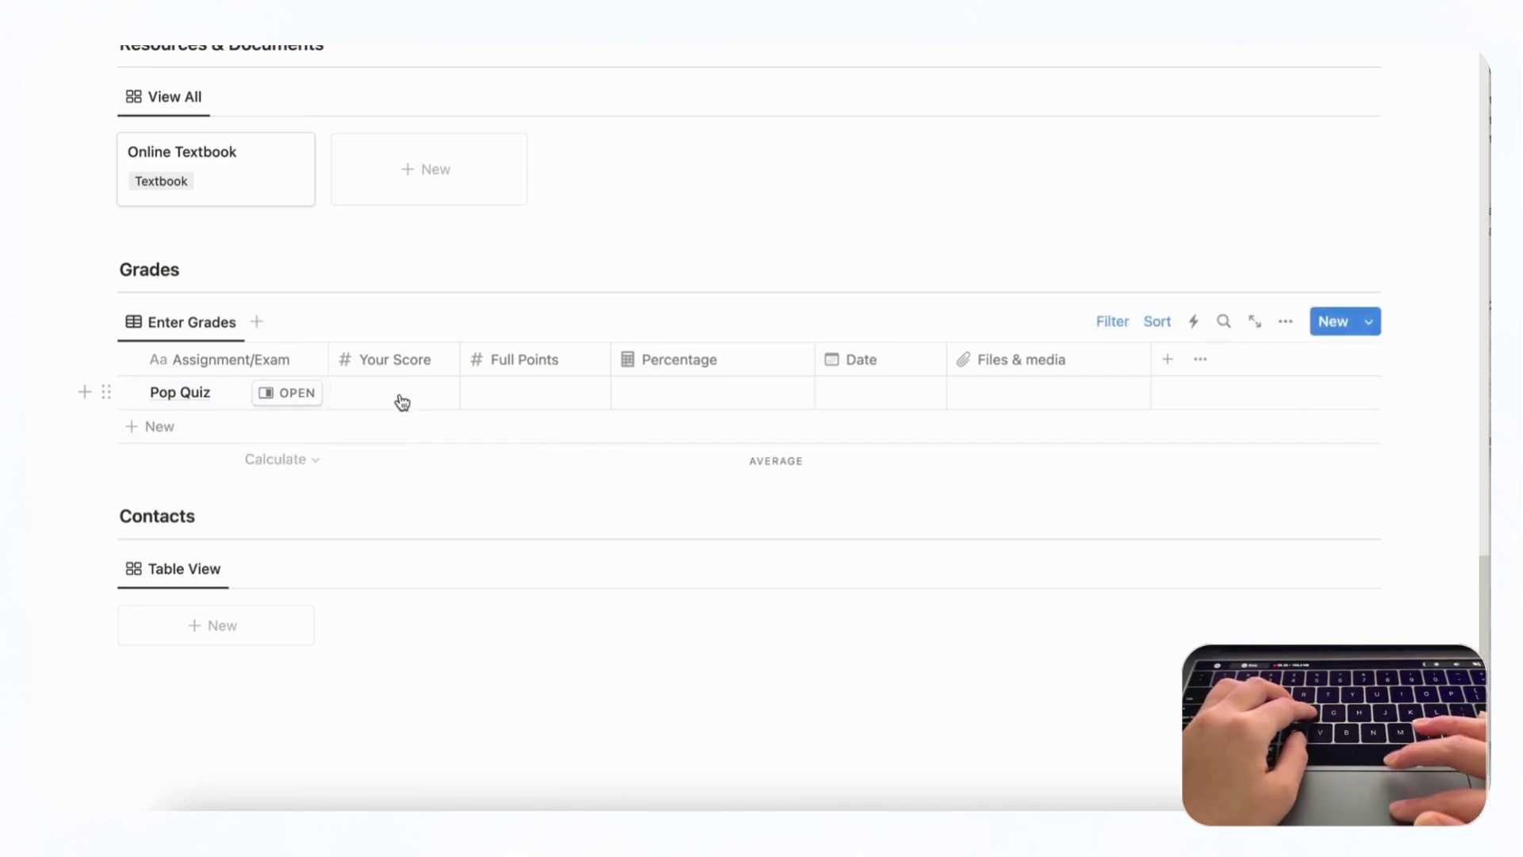
click(401, 398)
key(Return)
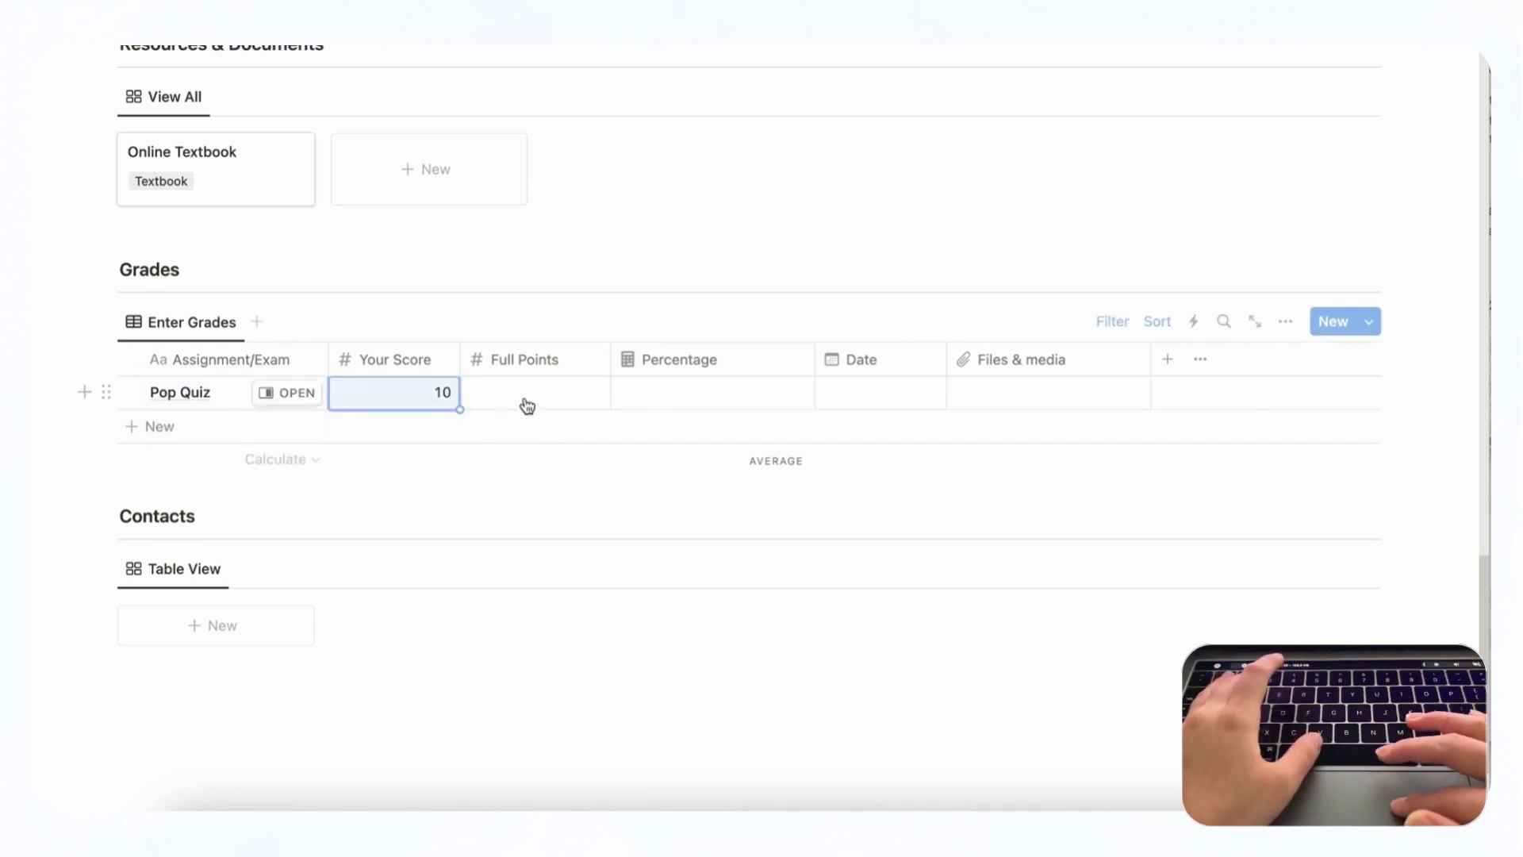
click(527, 403)
text(12)
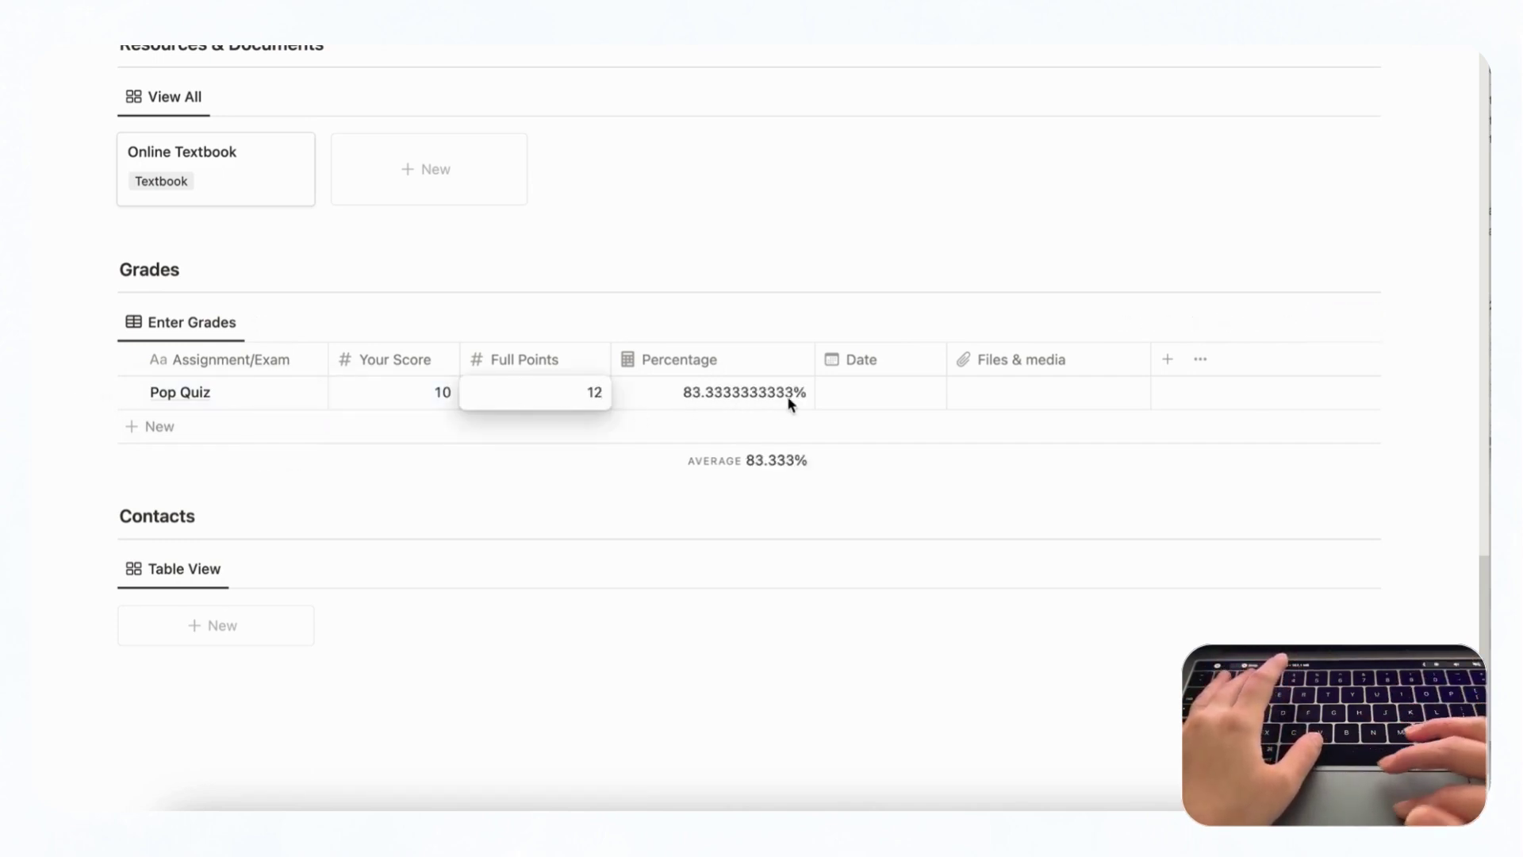
key(Return)
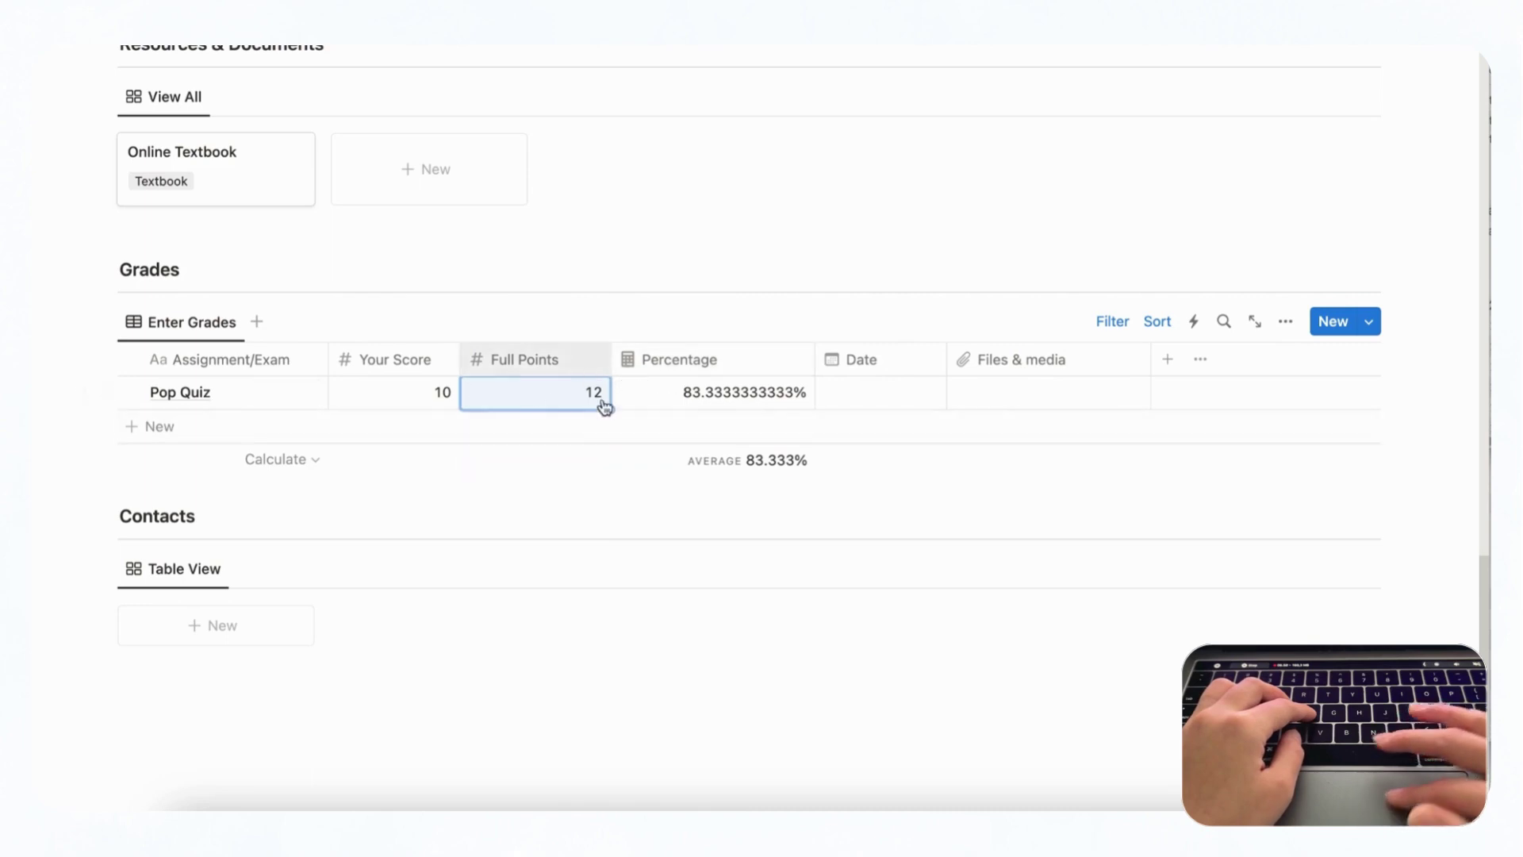
scroll(396, 367, down, 2)
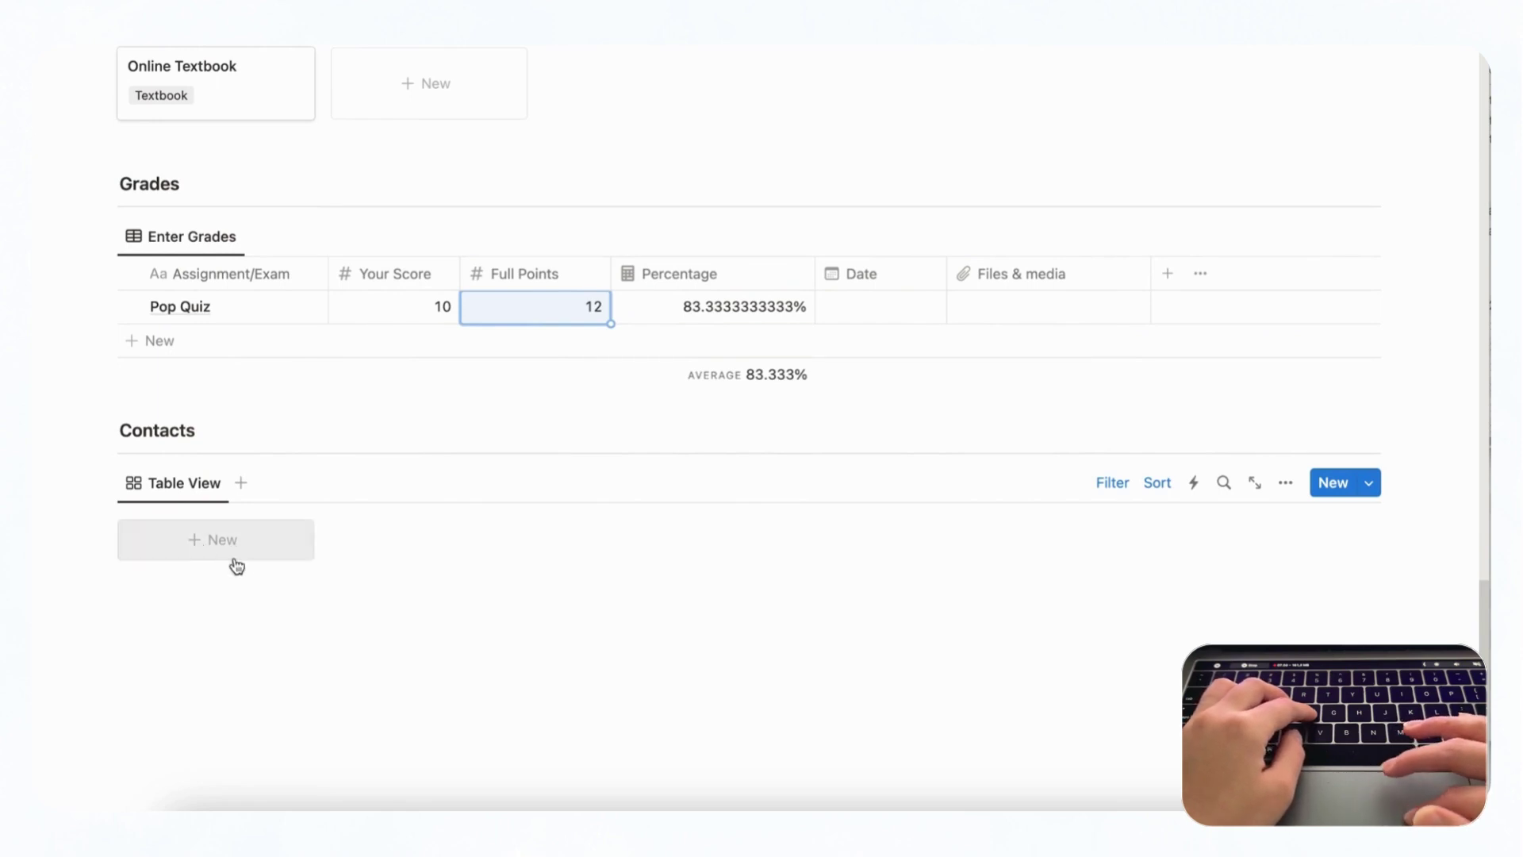
- Create a 'Classmate 1' contact with the Classmate tag and the New Contact template
click(259, 553)
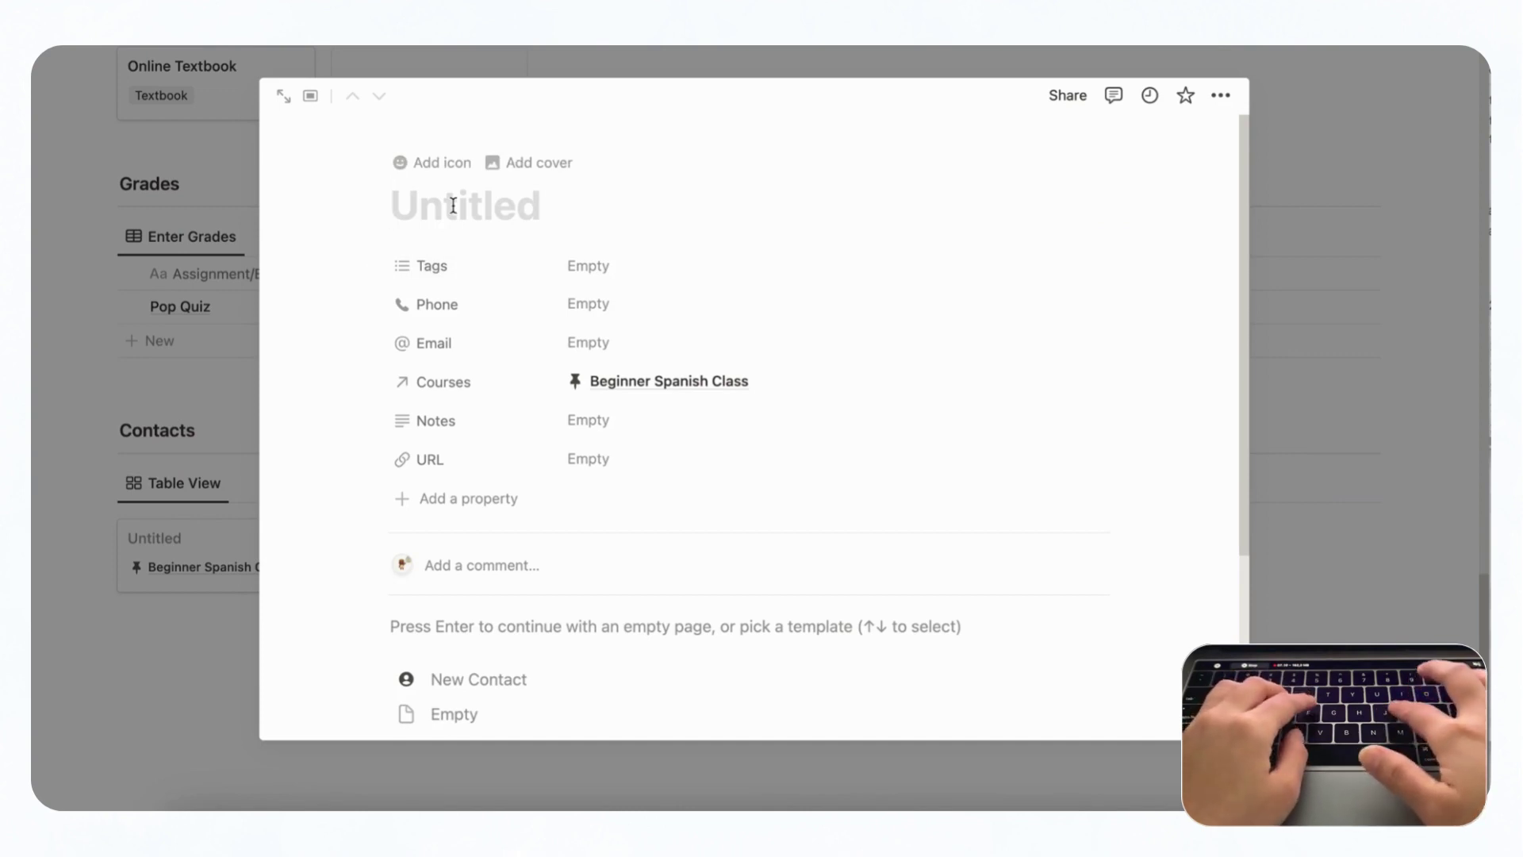
text(Class)
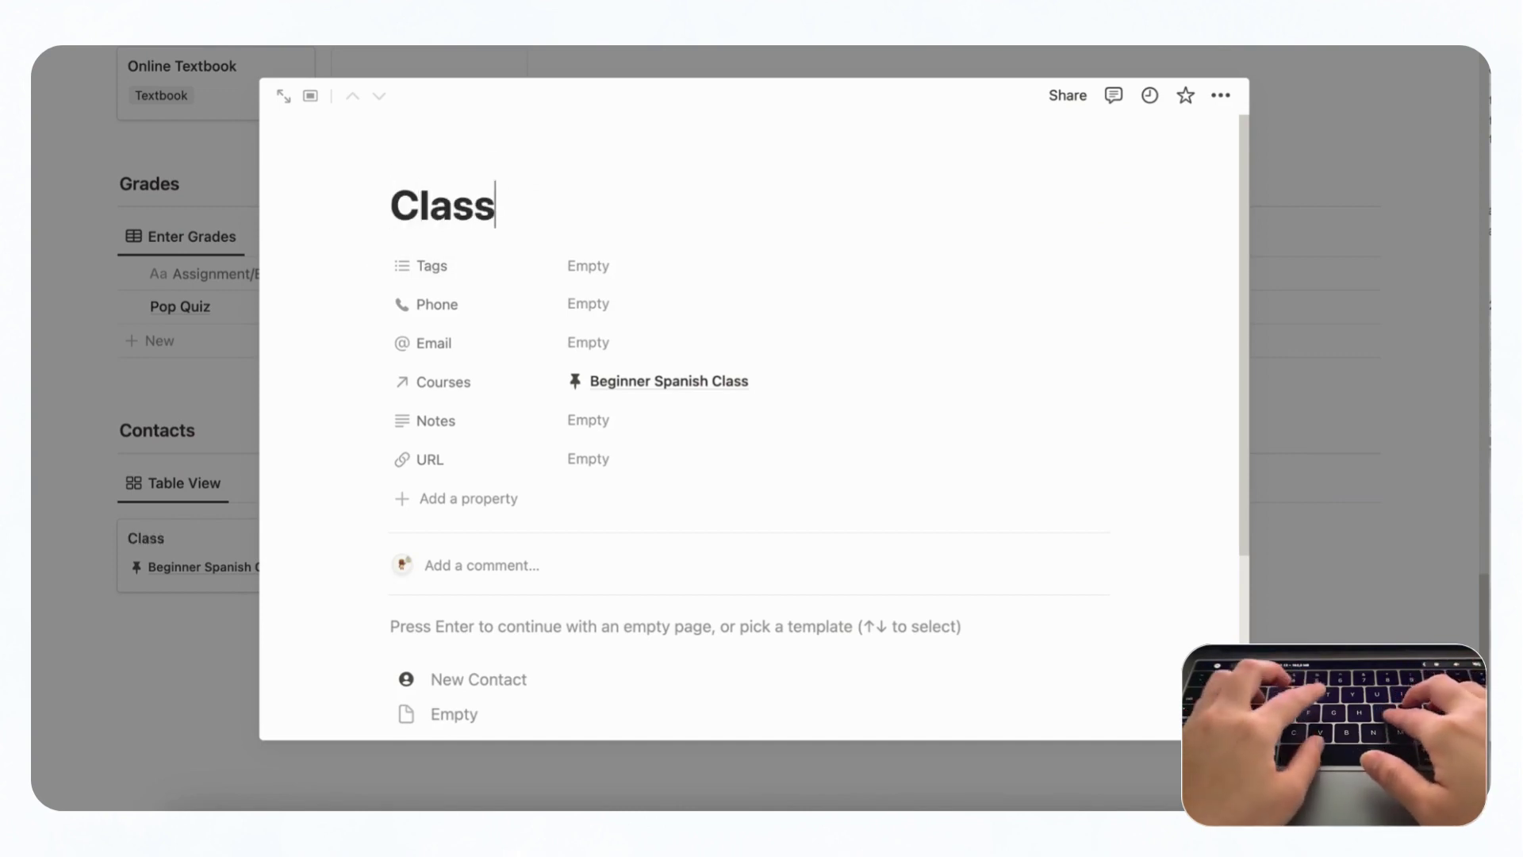
text(mate 1)
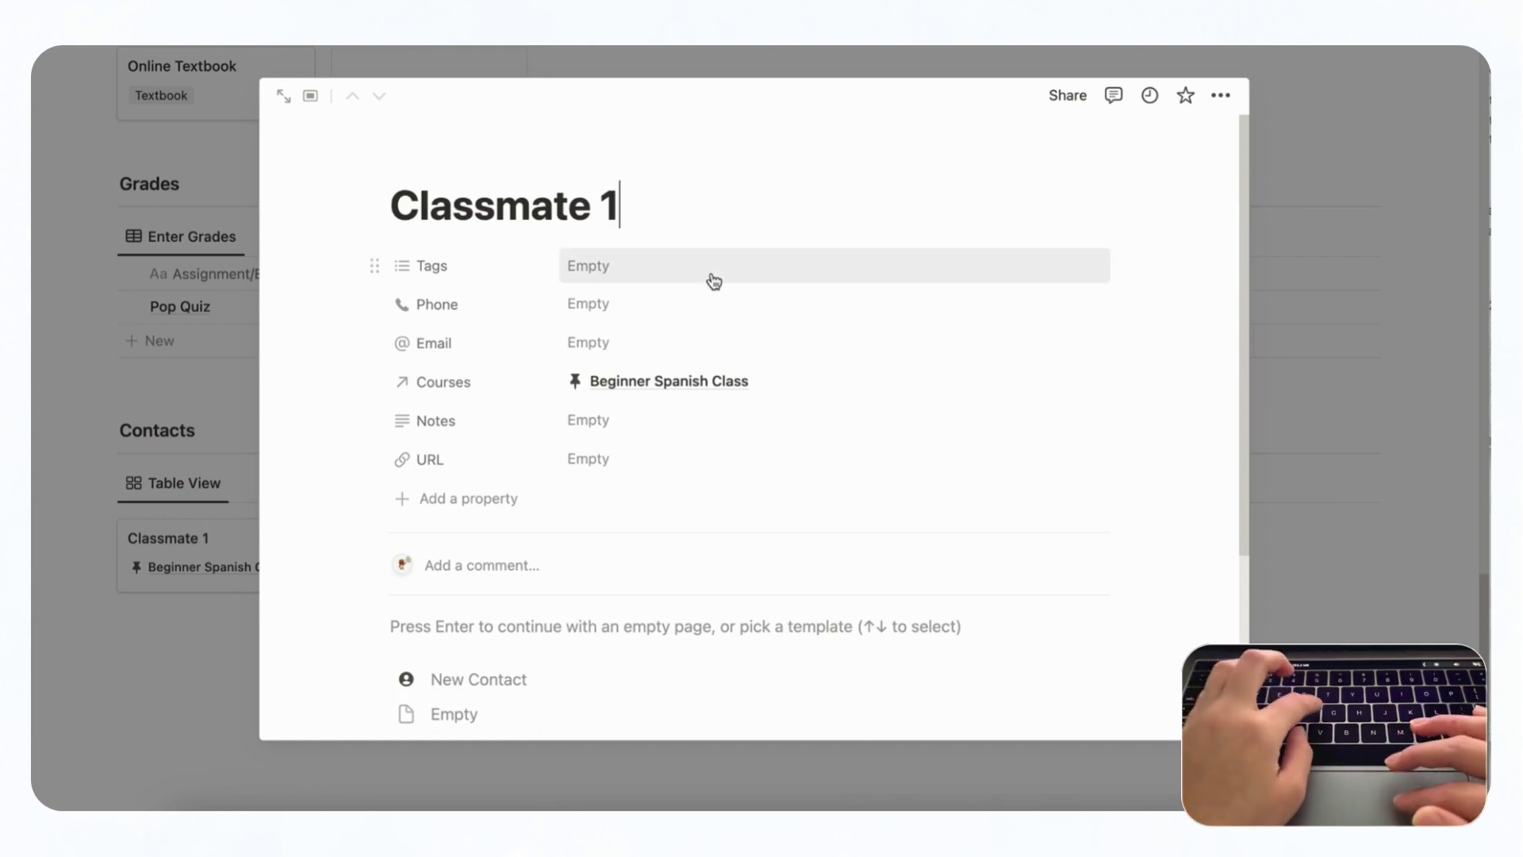
click(714, 281)
click(733, 341)
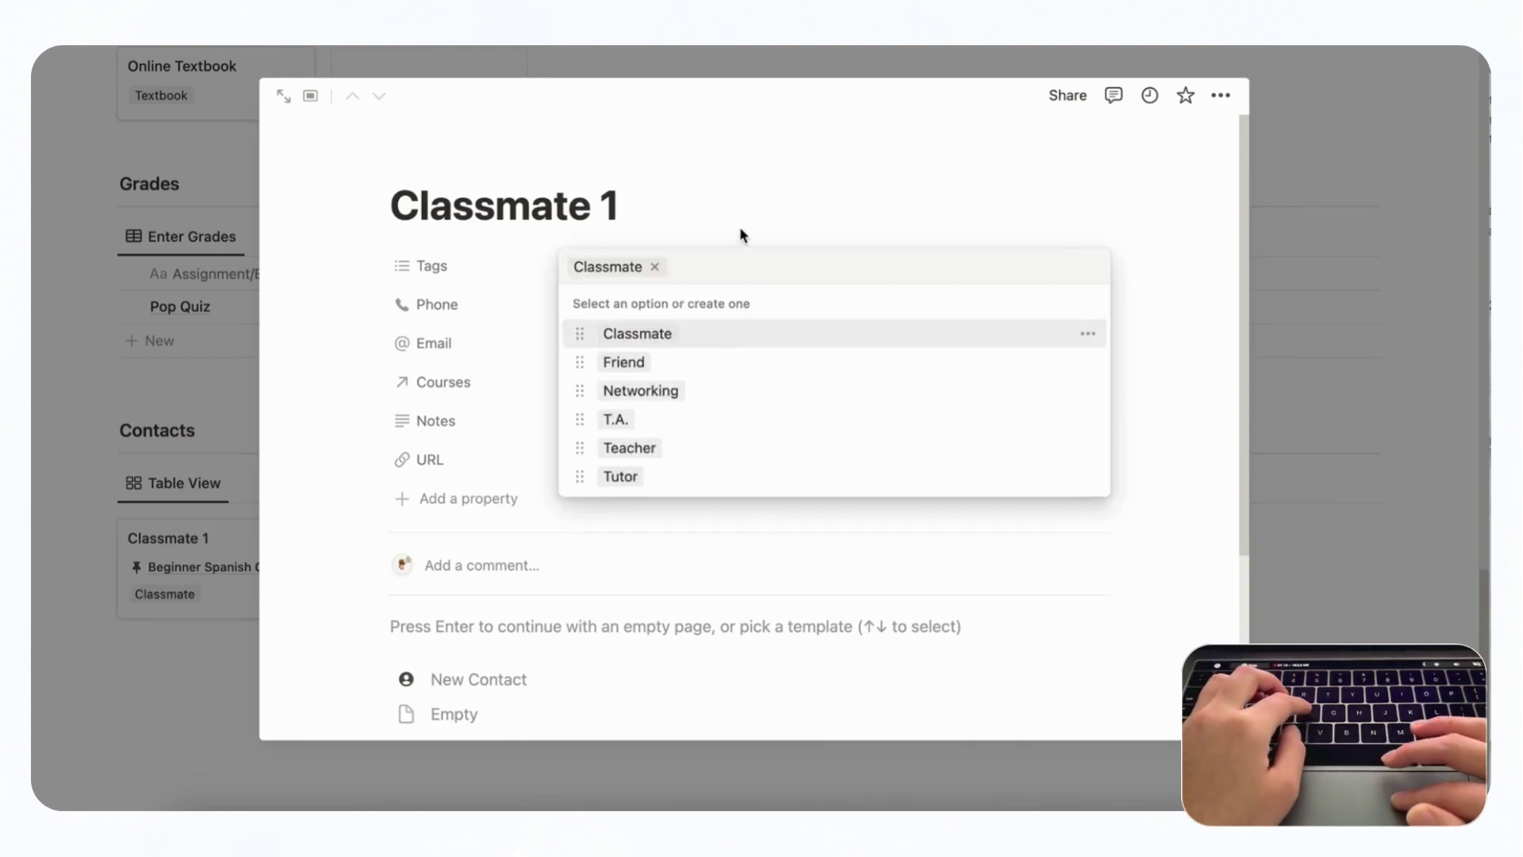
key(Escape)
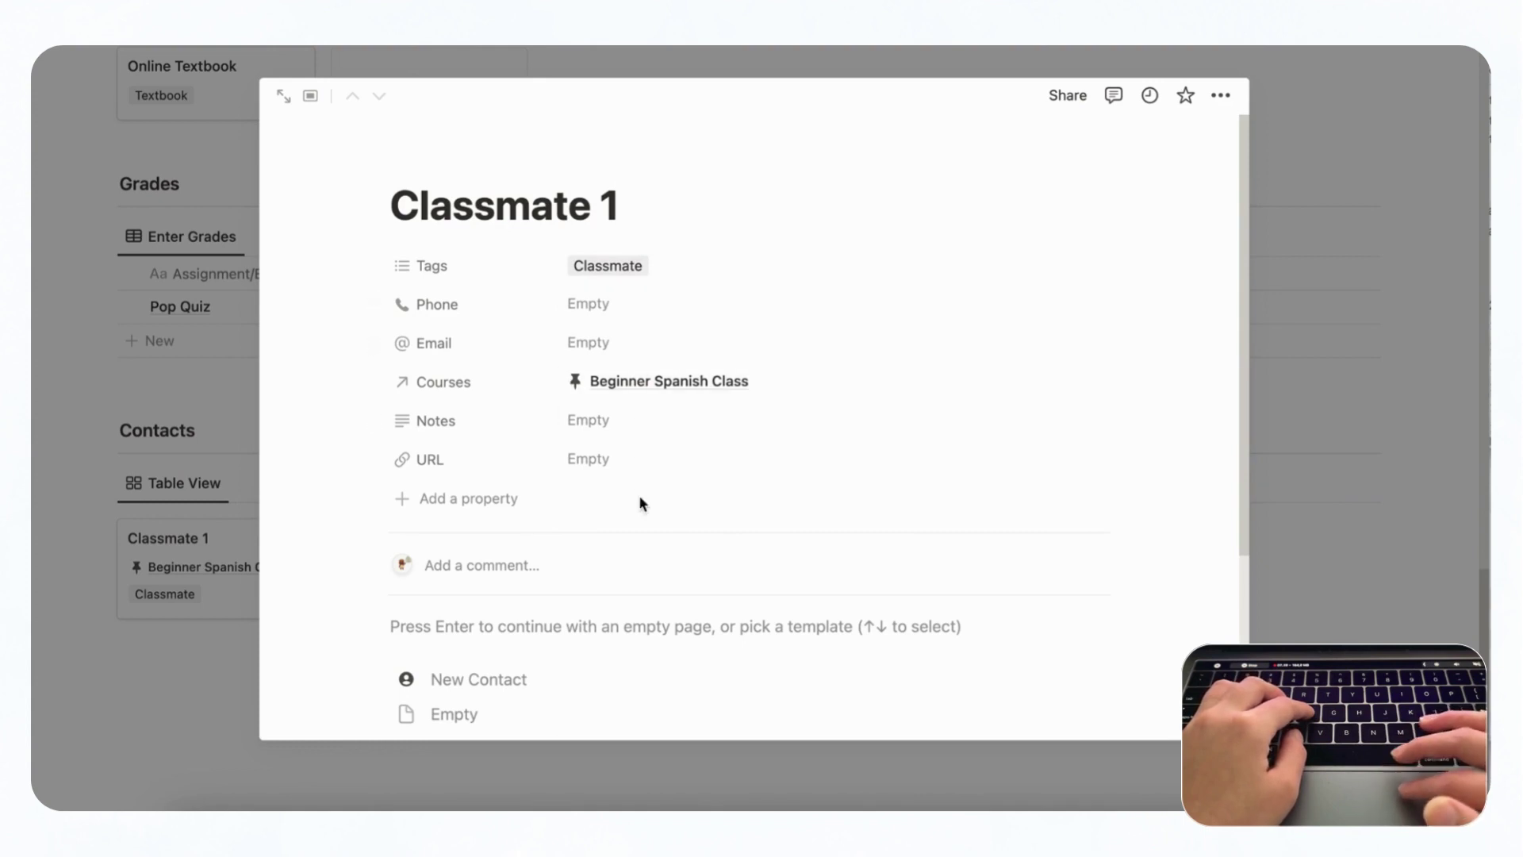
click(504, 692)
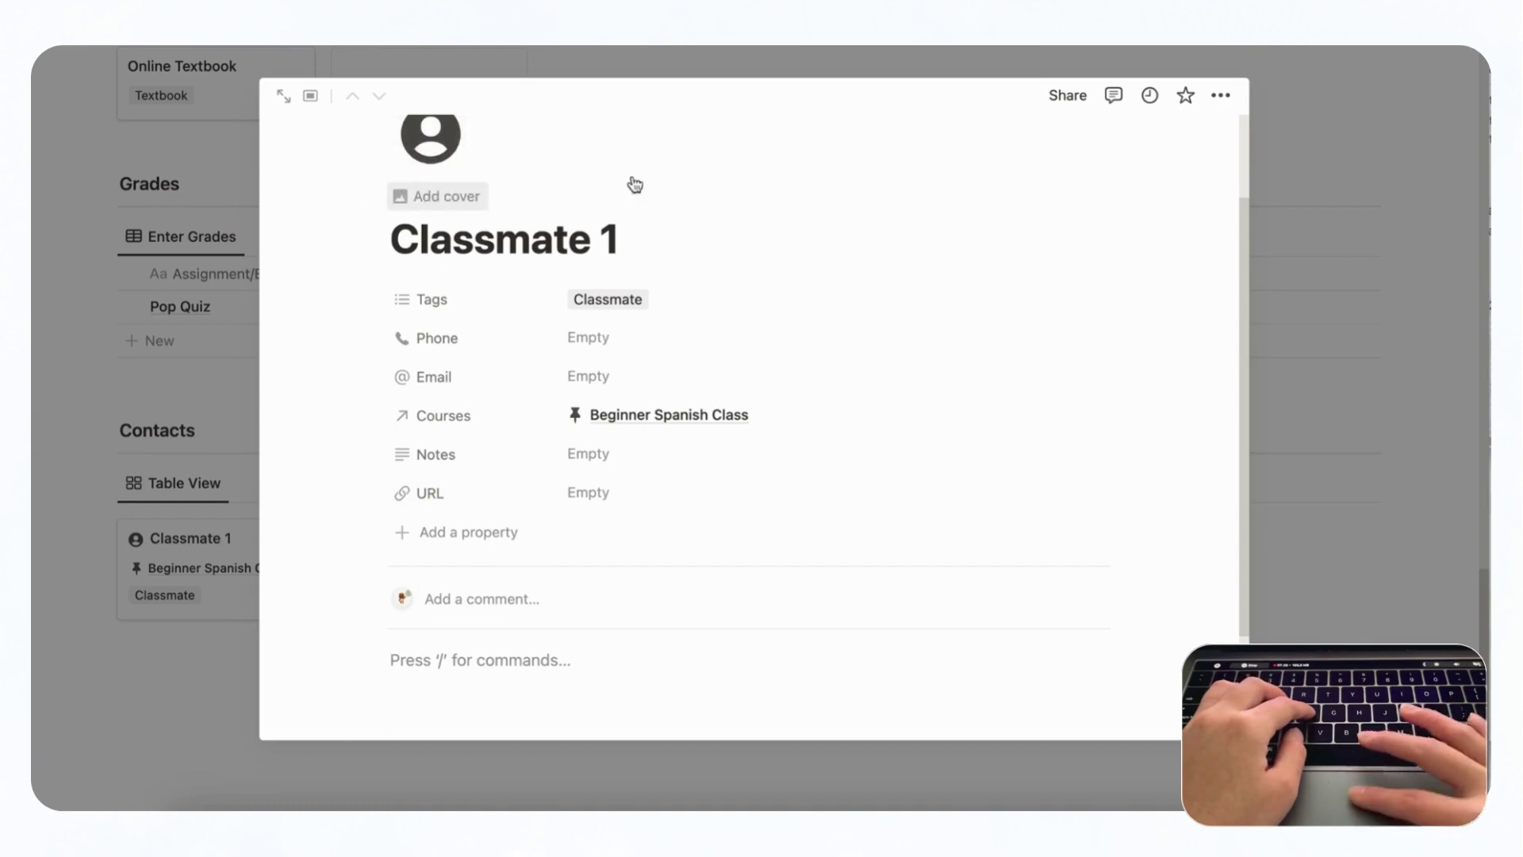
click(1426, 437)
scroll(1307, 424, down, 8)
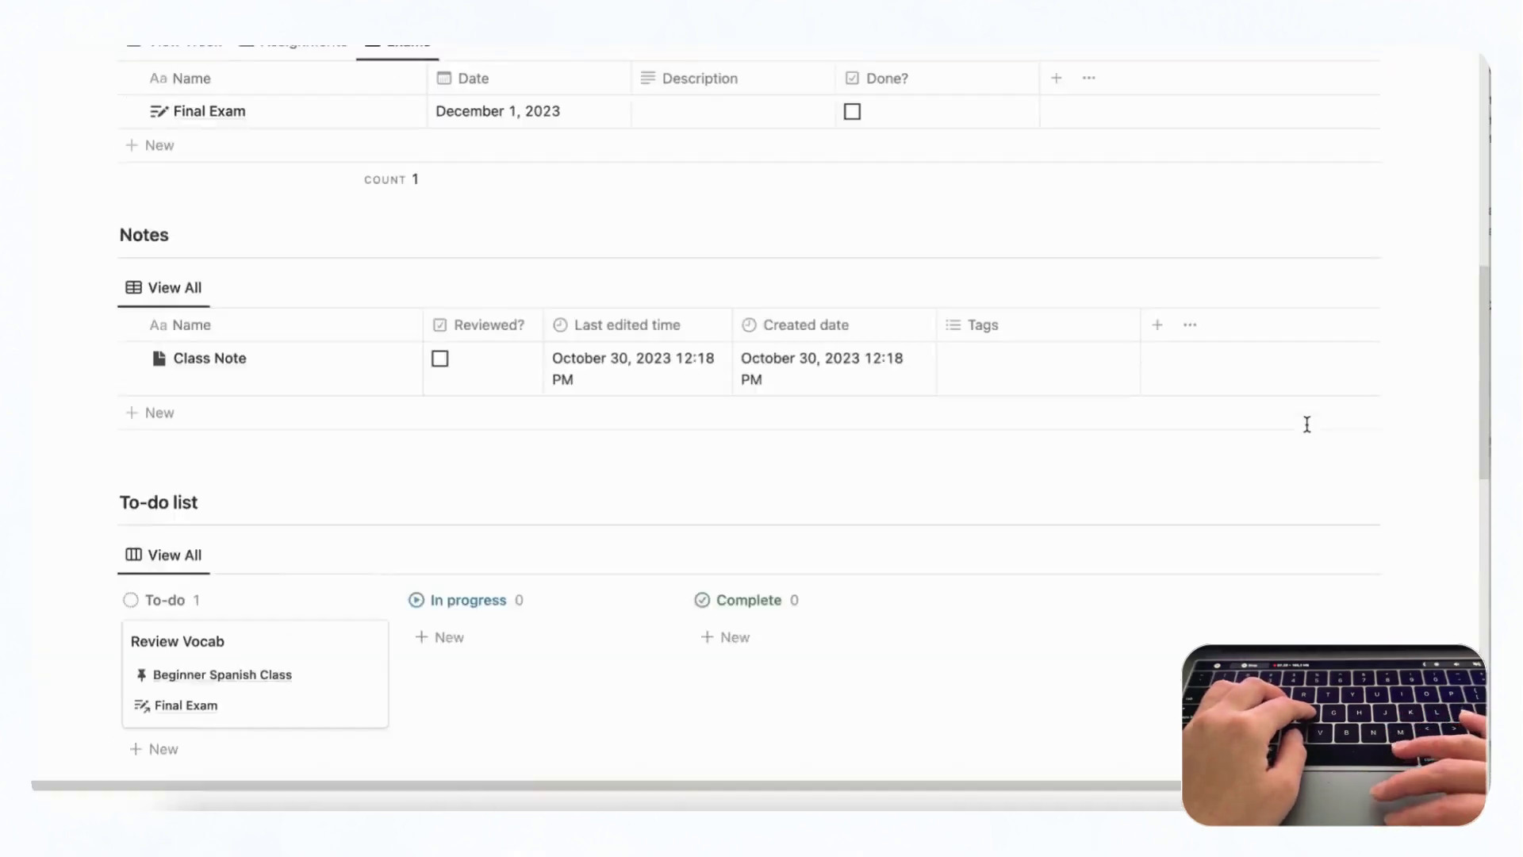
scroll(1307, 425, up, 10)
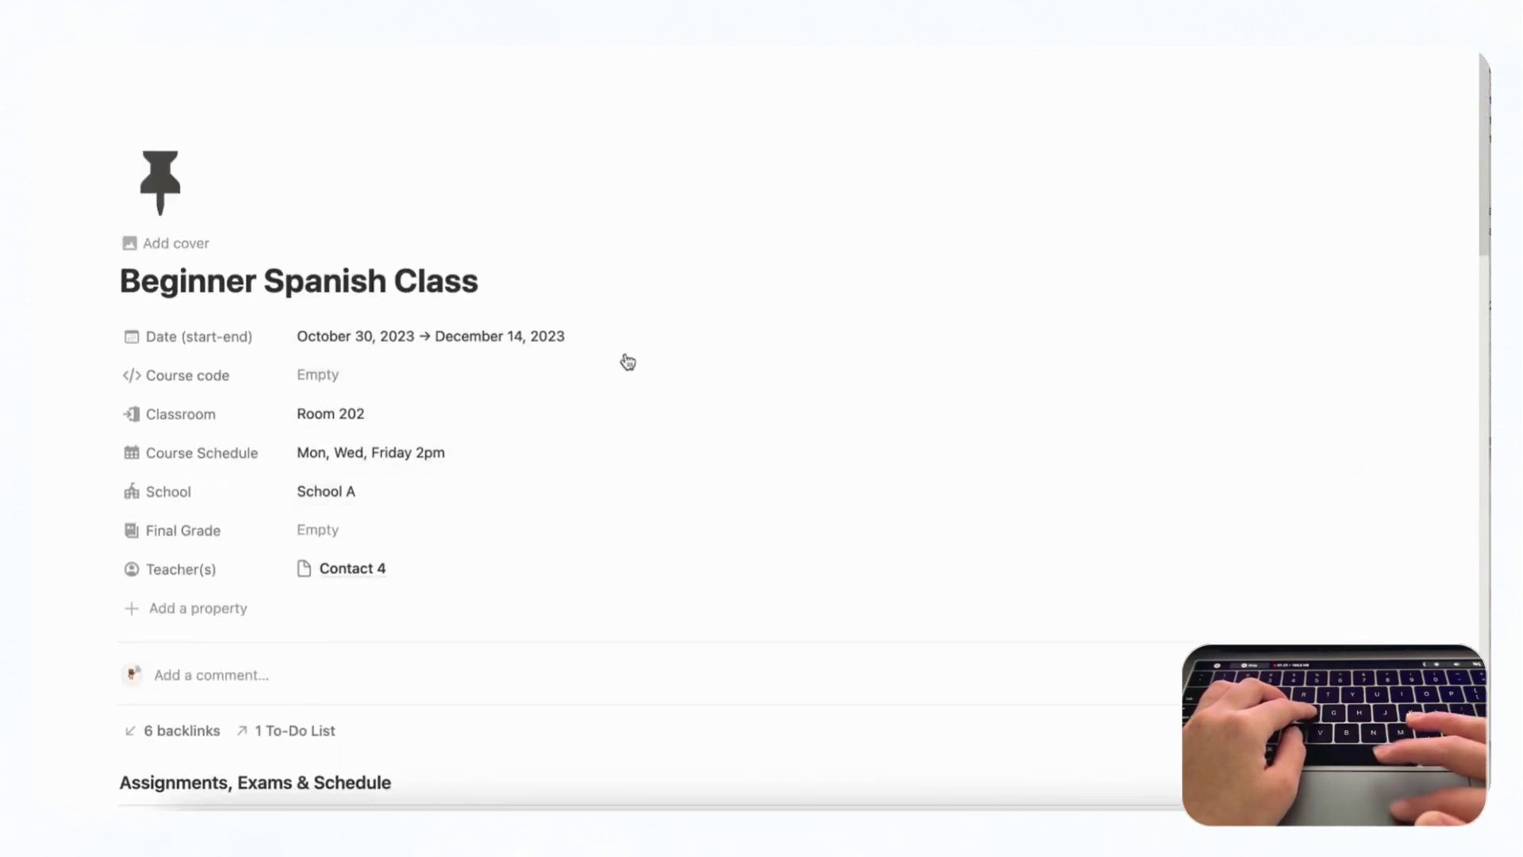
scroll(624, 275, down, 3)
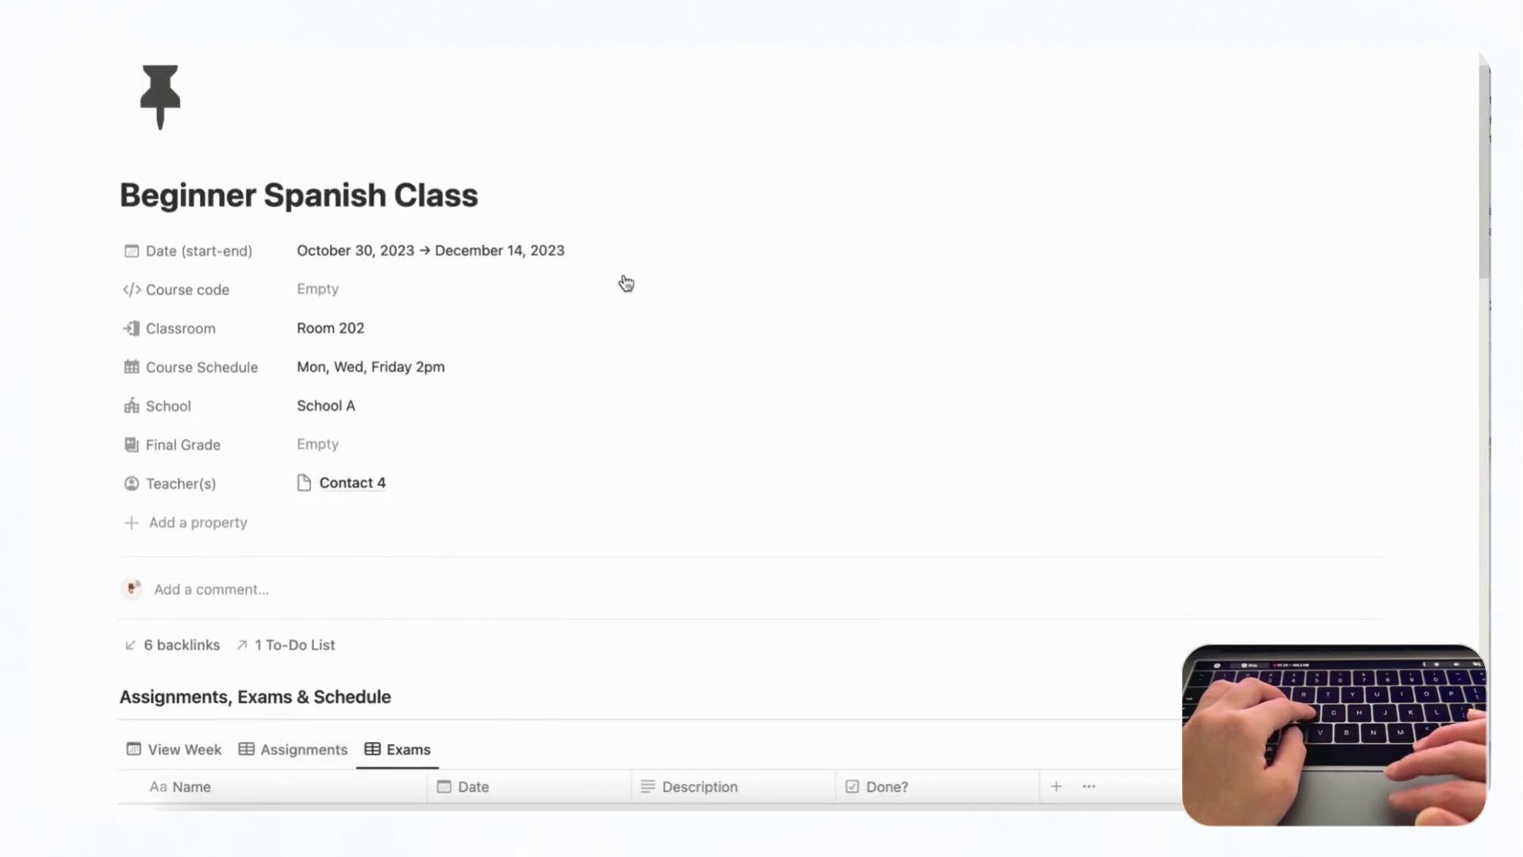
scroll(357, 488, down, 15)
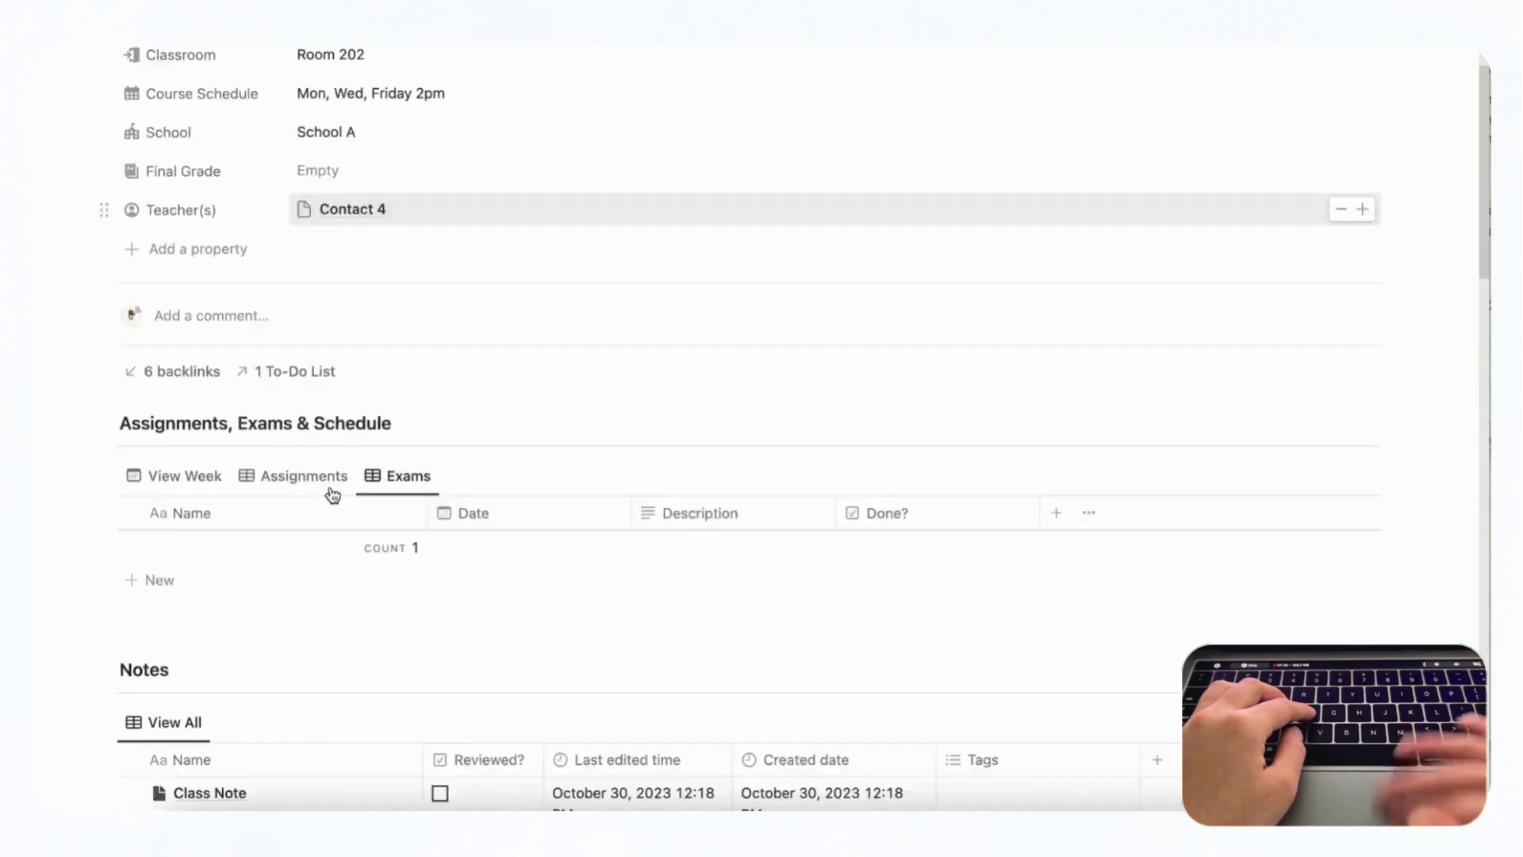
scroll(288, 476, up, 20)
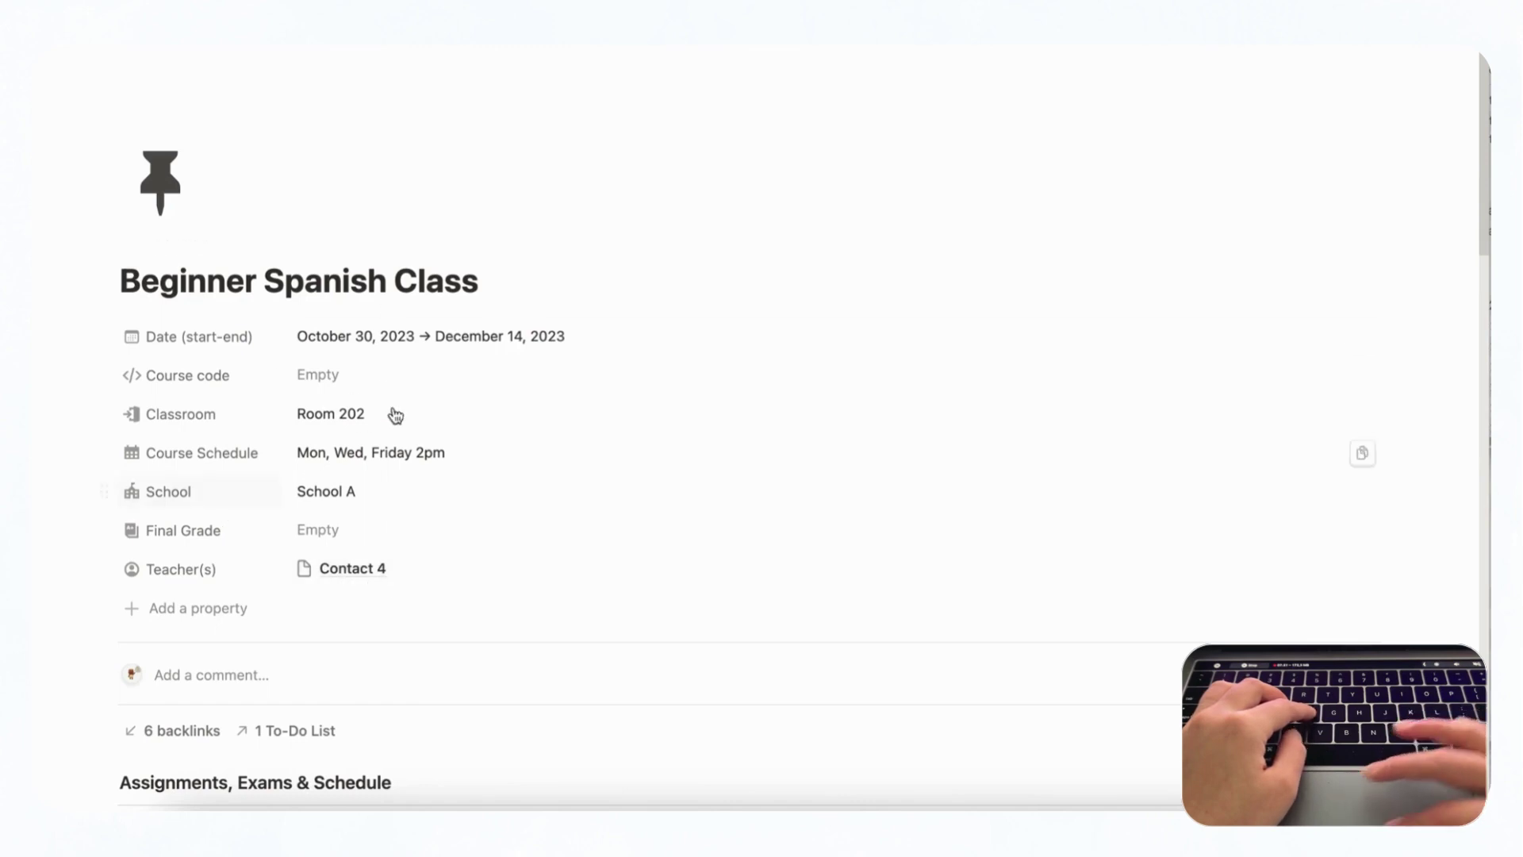
scroll(324, 627, down, 15)
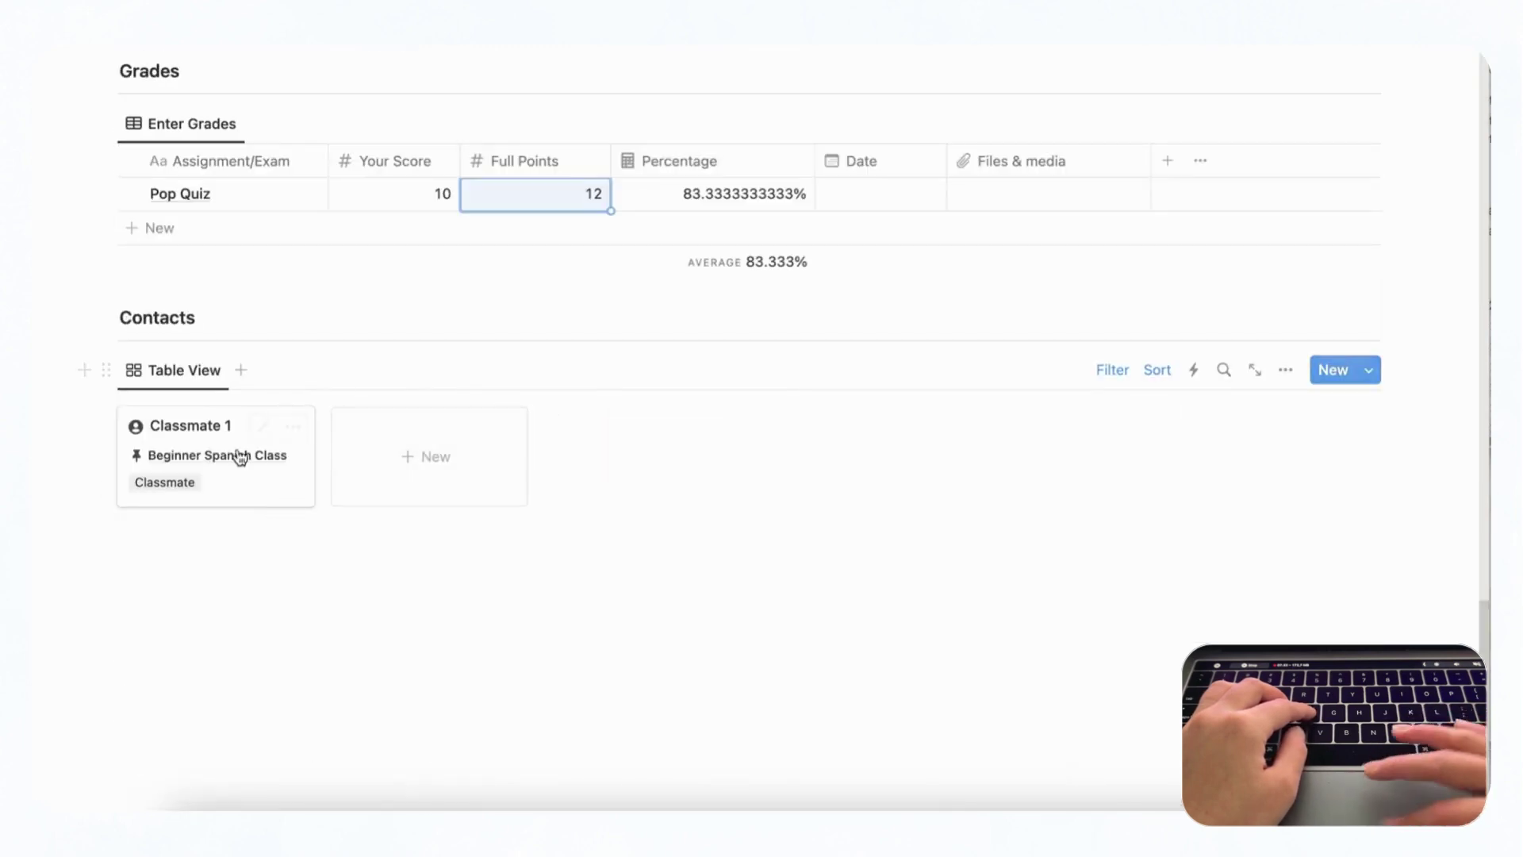
scroll(468, 612, up, 8)
scroll(468, 612, up, 5)
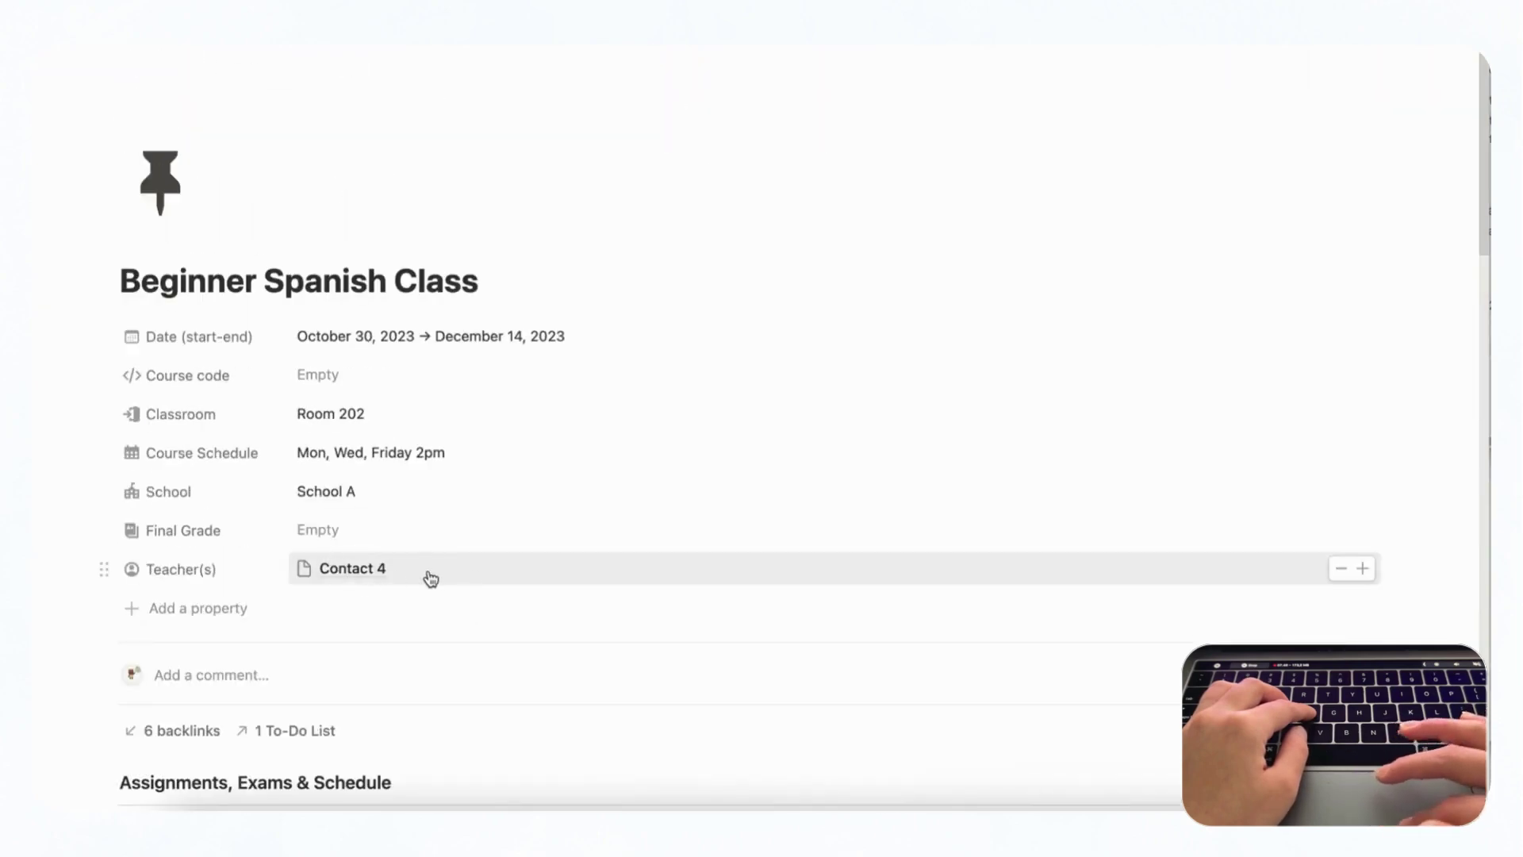
- Link Contact 4 to the Beginner Spanish Class course
click(361, 575)
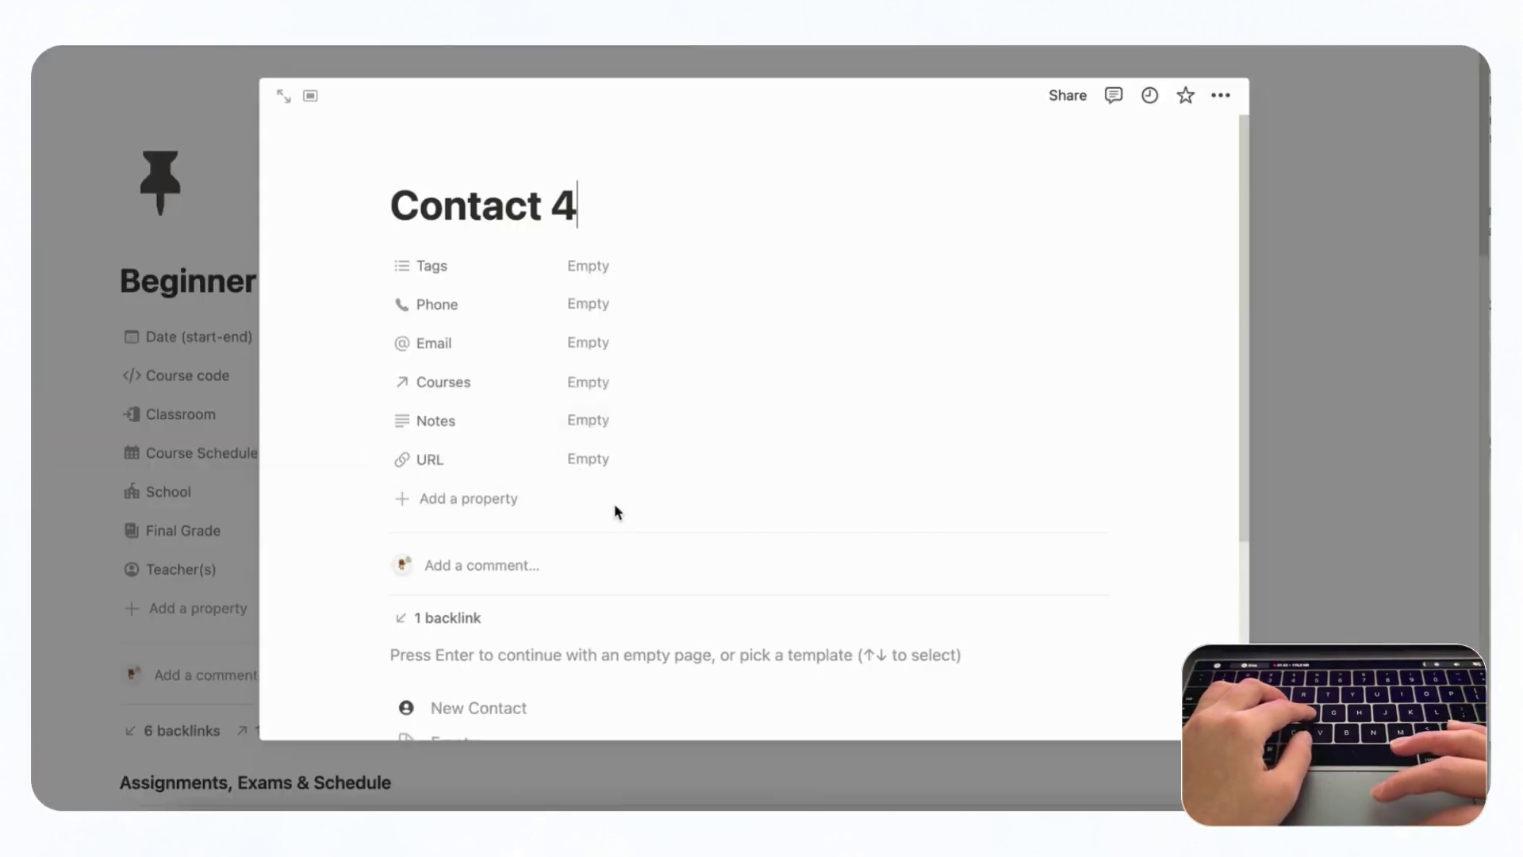
click(651, 386)
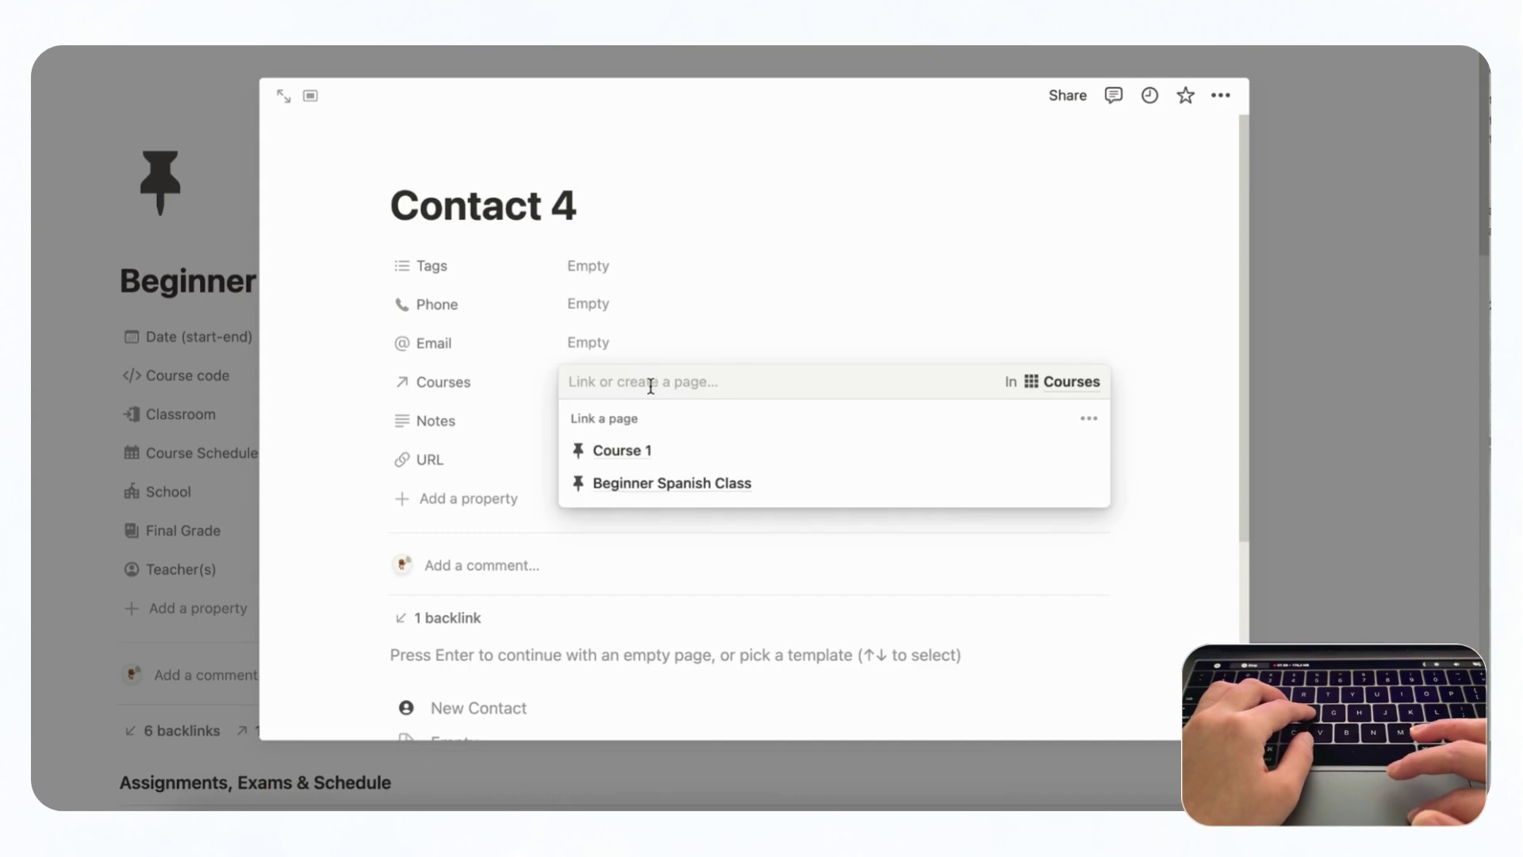
click(736, 487)
click(886, 291)
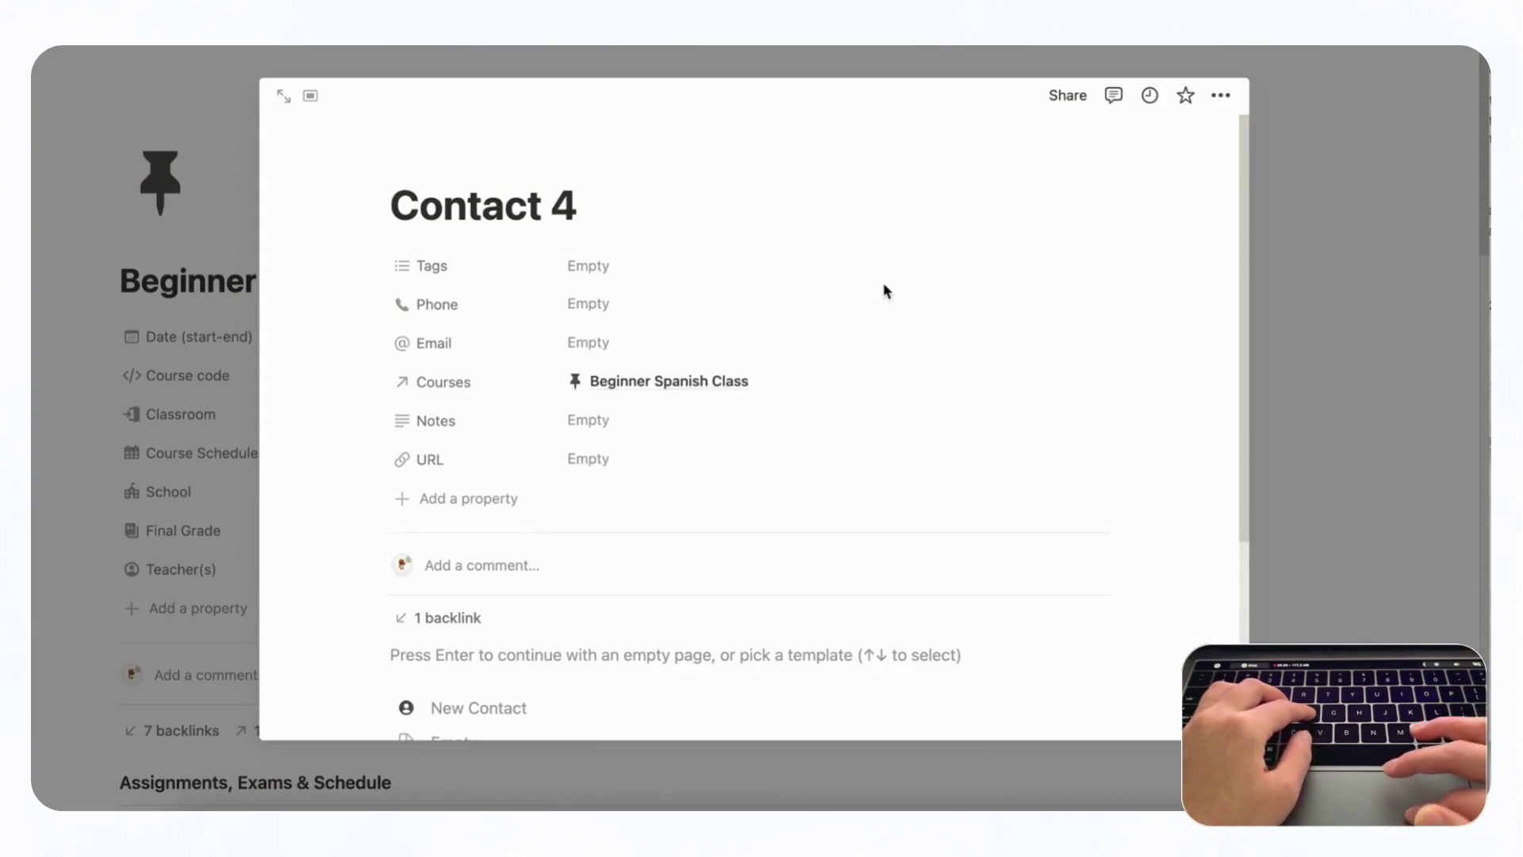
click(1429, 289)
scroll(865, 568, down, 15)
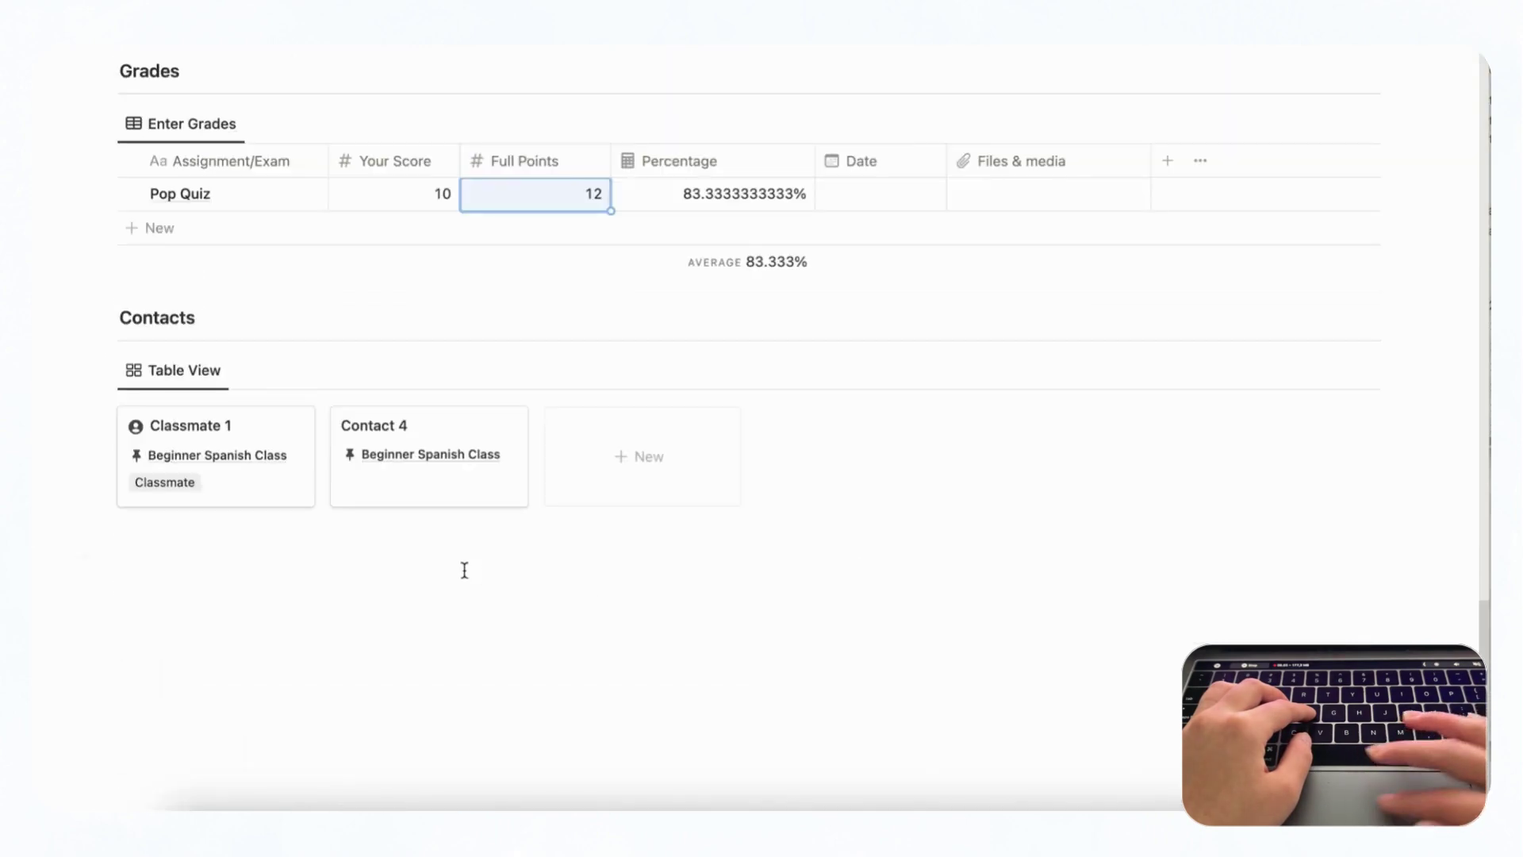
- Apply the New Contact template to Contact 4 and scroll back to the page top
click(438, 504)
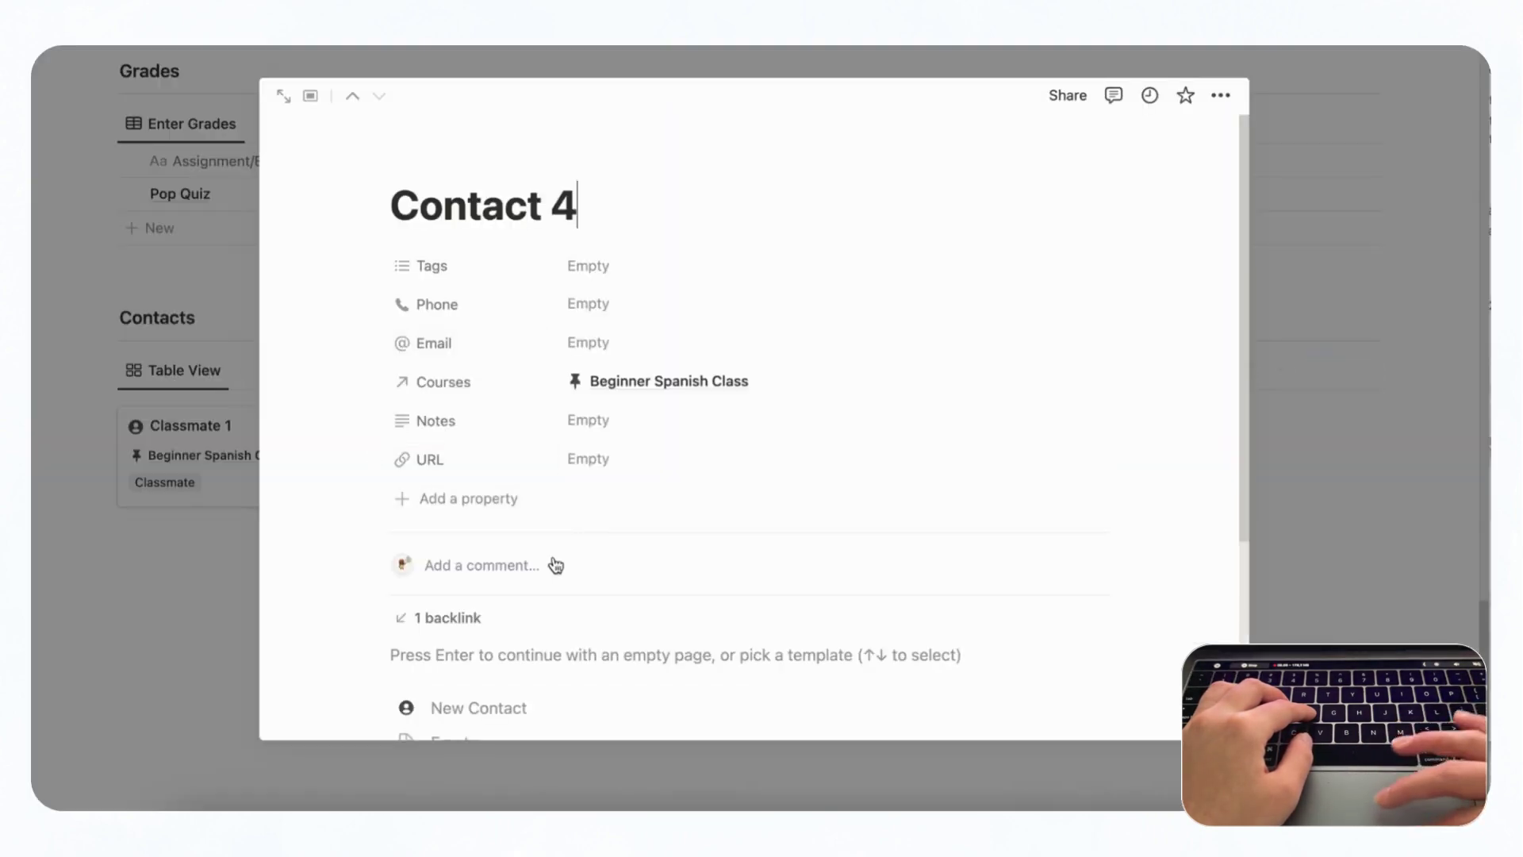
click(436, 709)
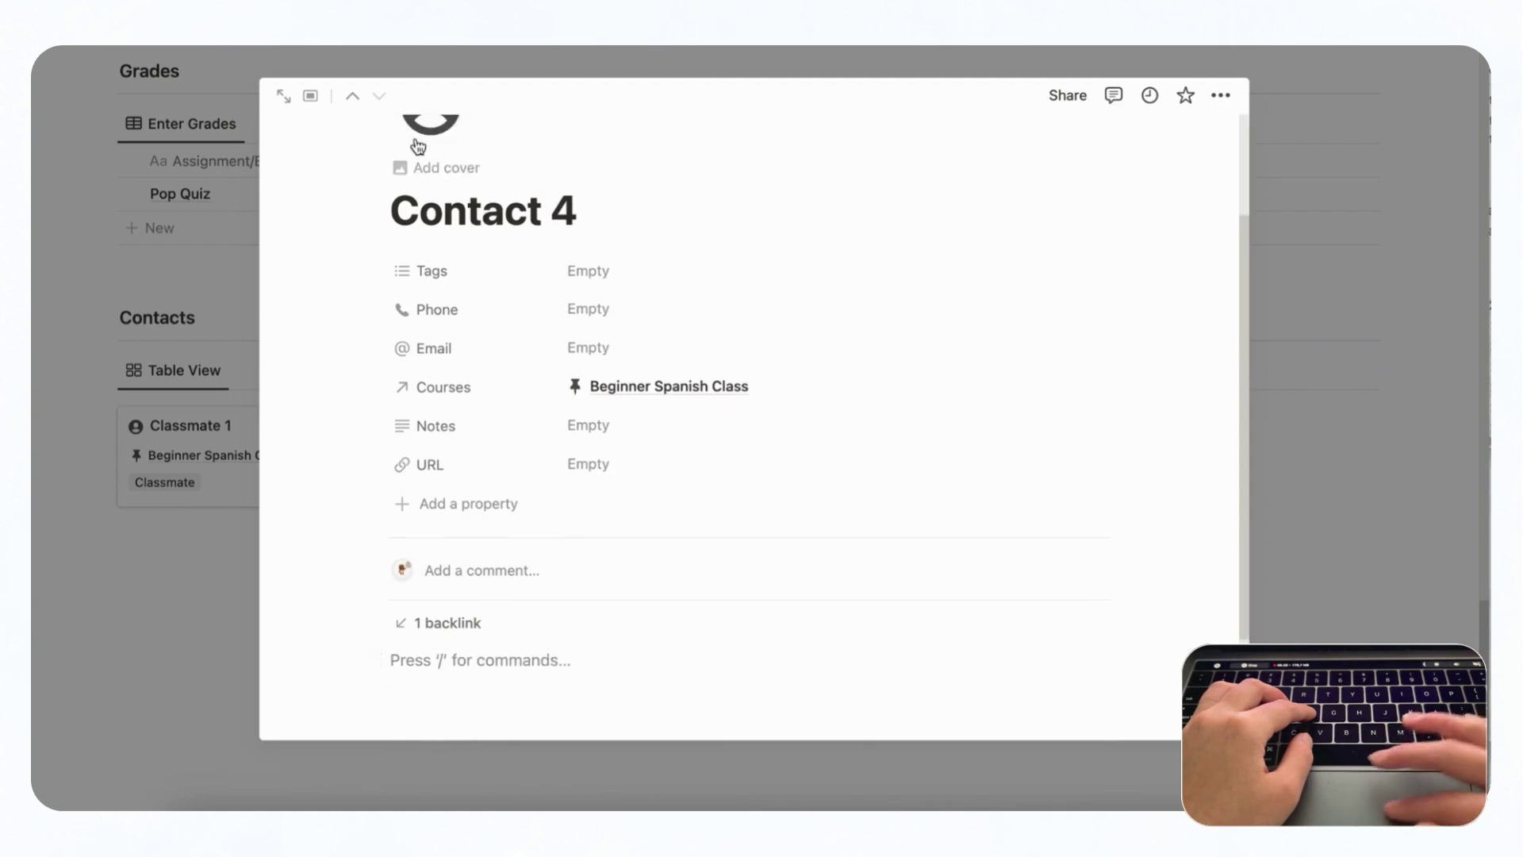
click(1381, 288)
scroll(1384, 286, up, 15)
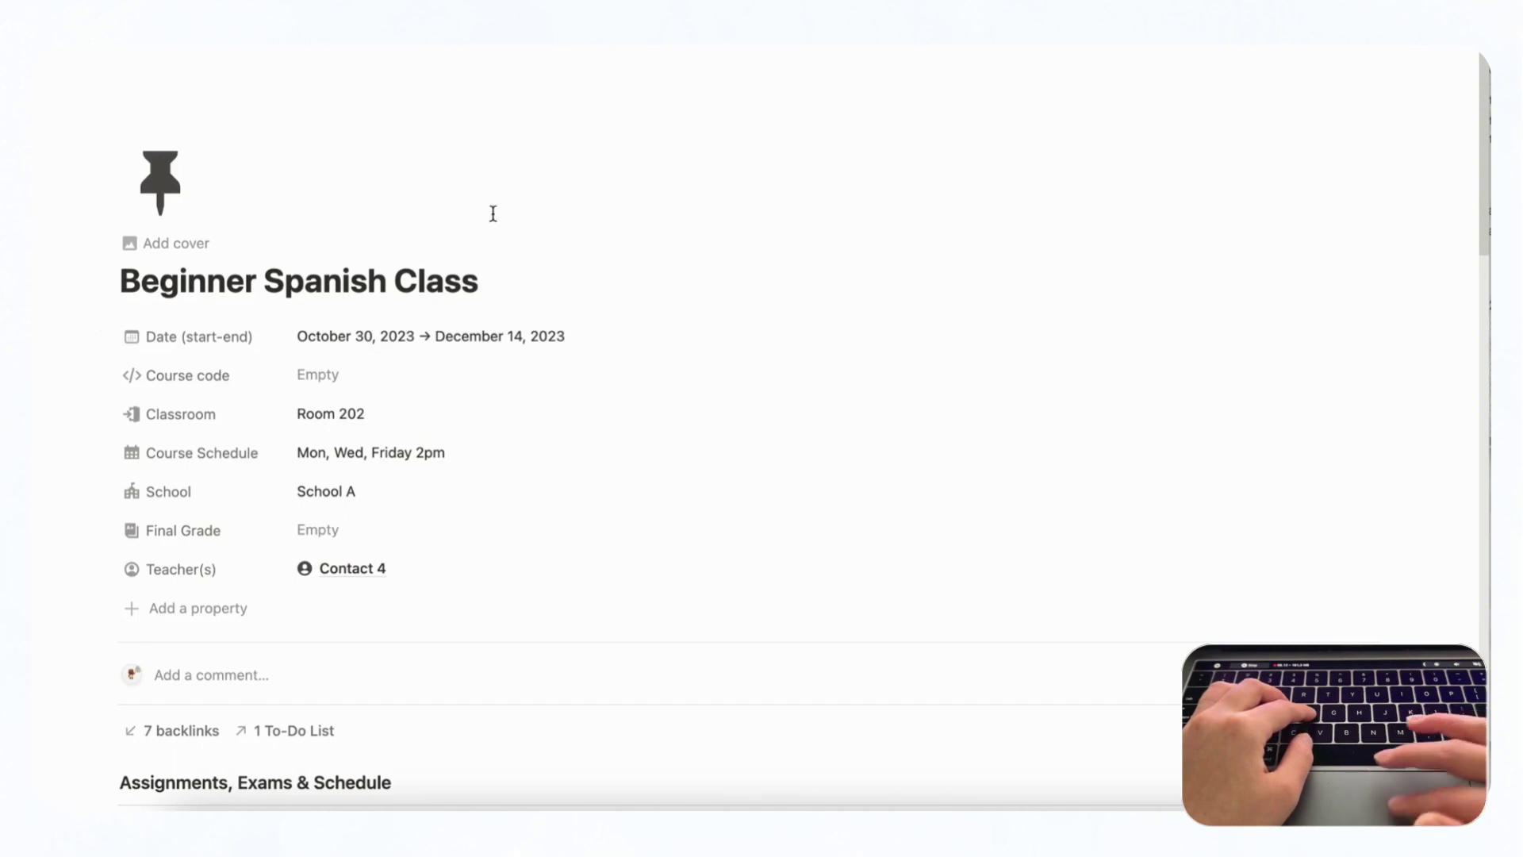
- Go via the Courses breadcrumb to the Student Planner dashboard and review My Courses
click(150, 50)
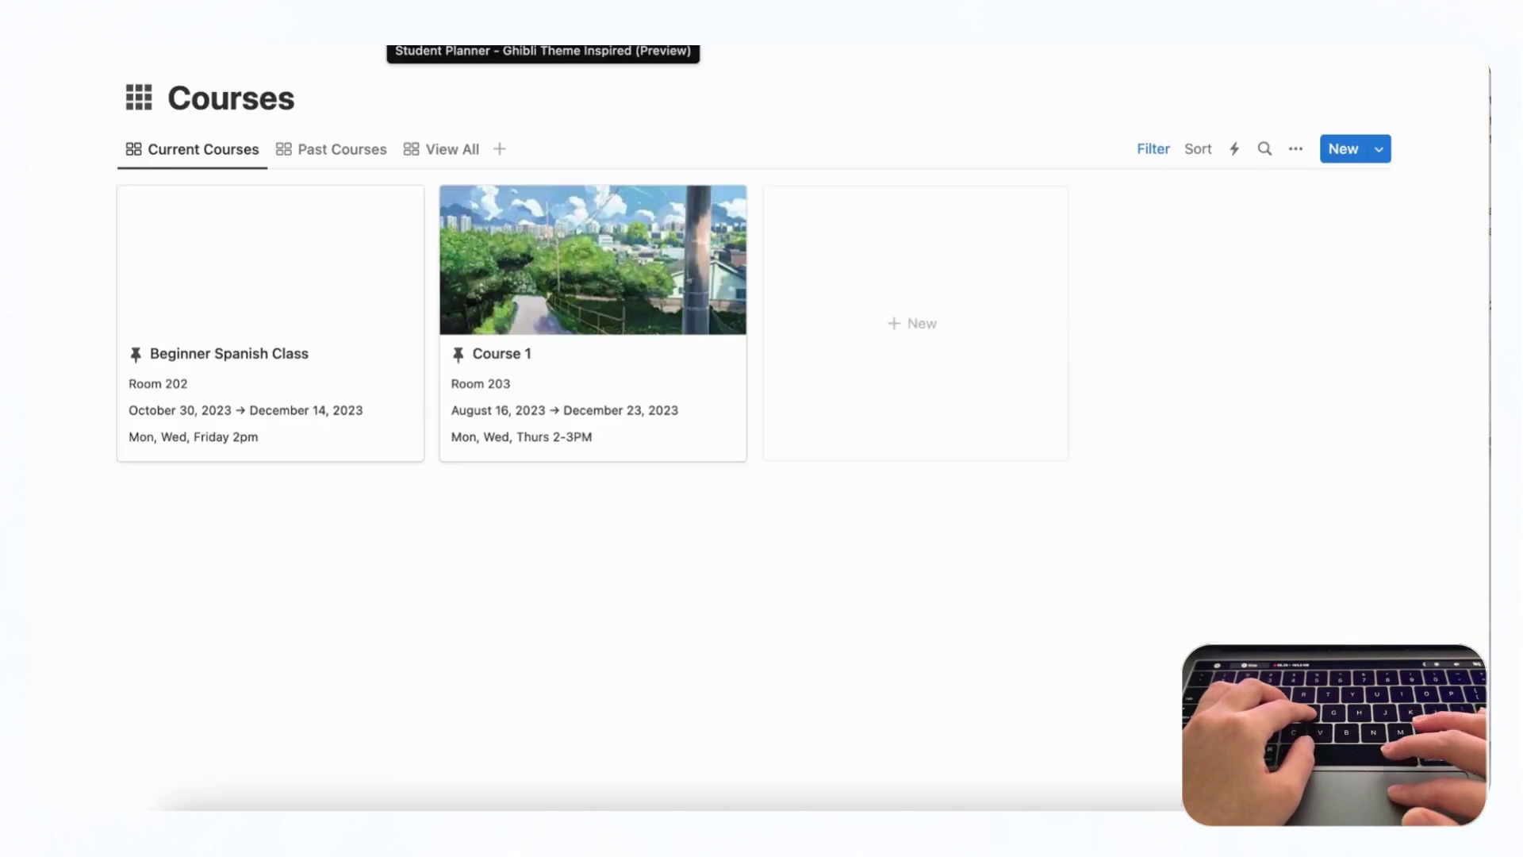
click(508, 43)
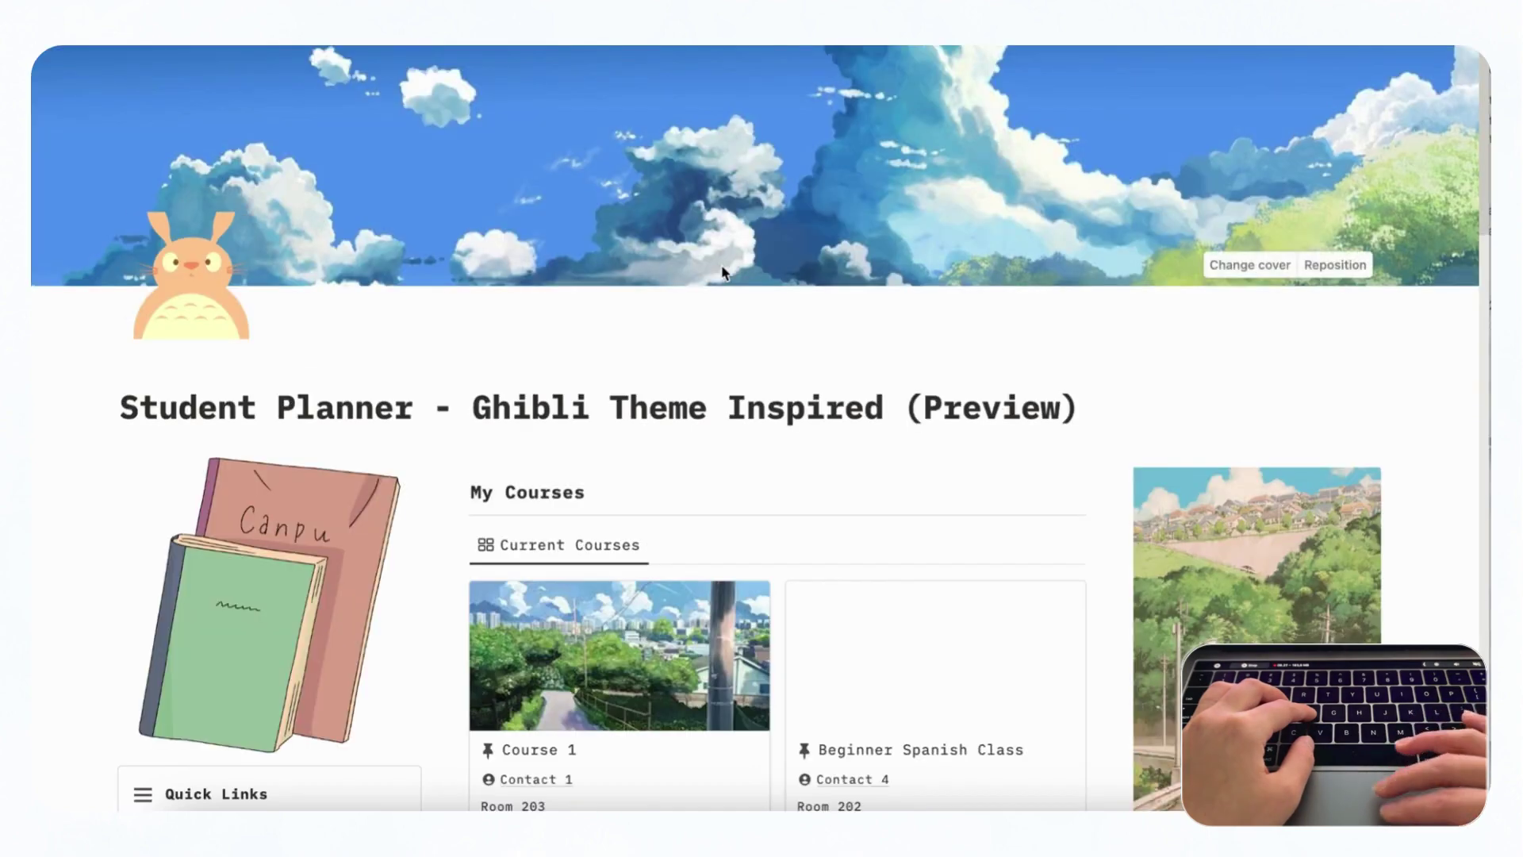
scroll(724, 273, down, 5)
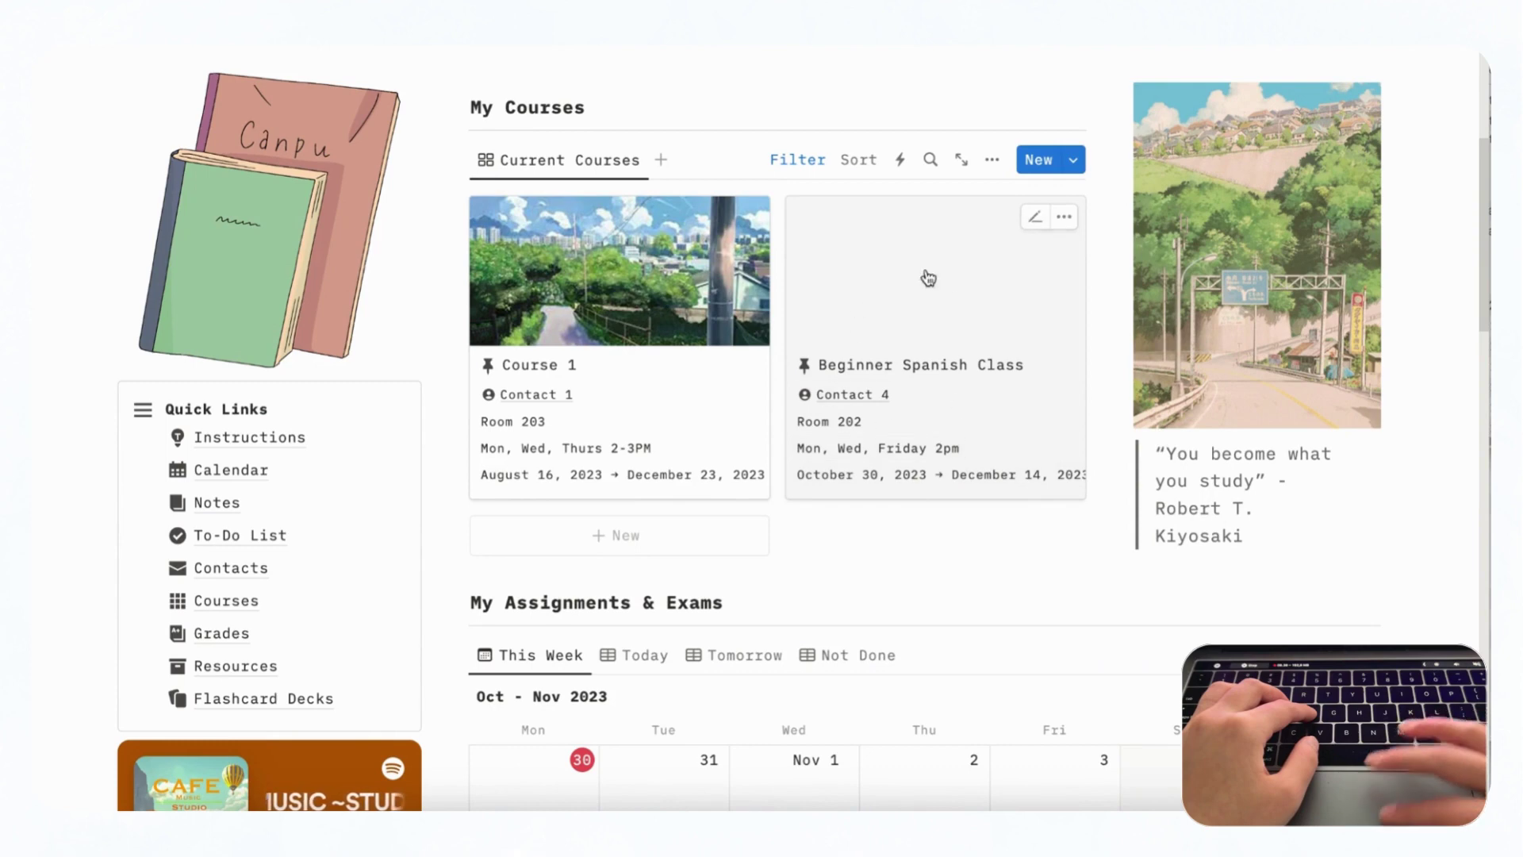
scroll(926, 357, down, 2)
scroll(926, 357, up, 1)
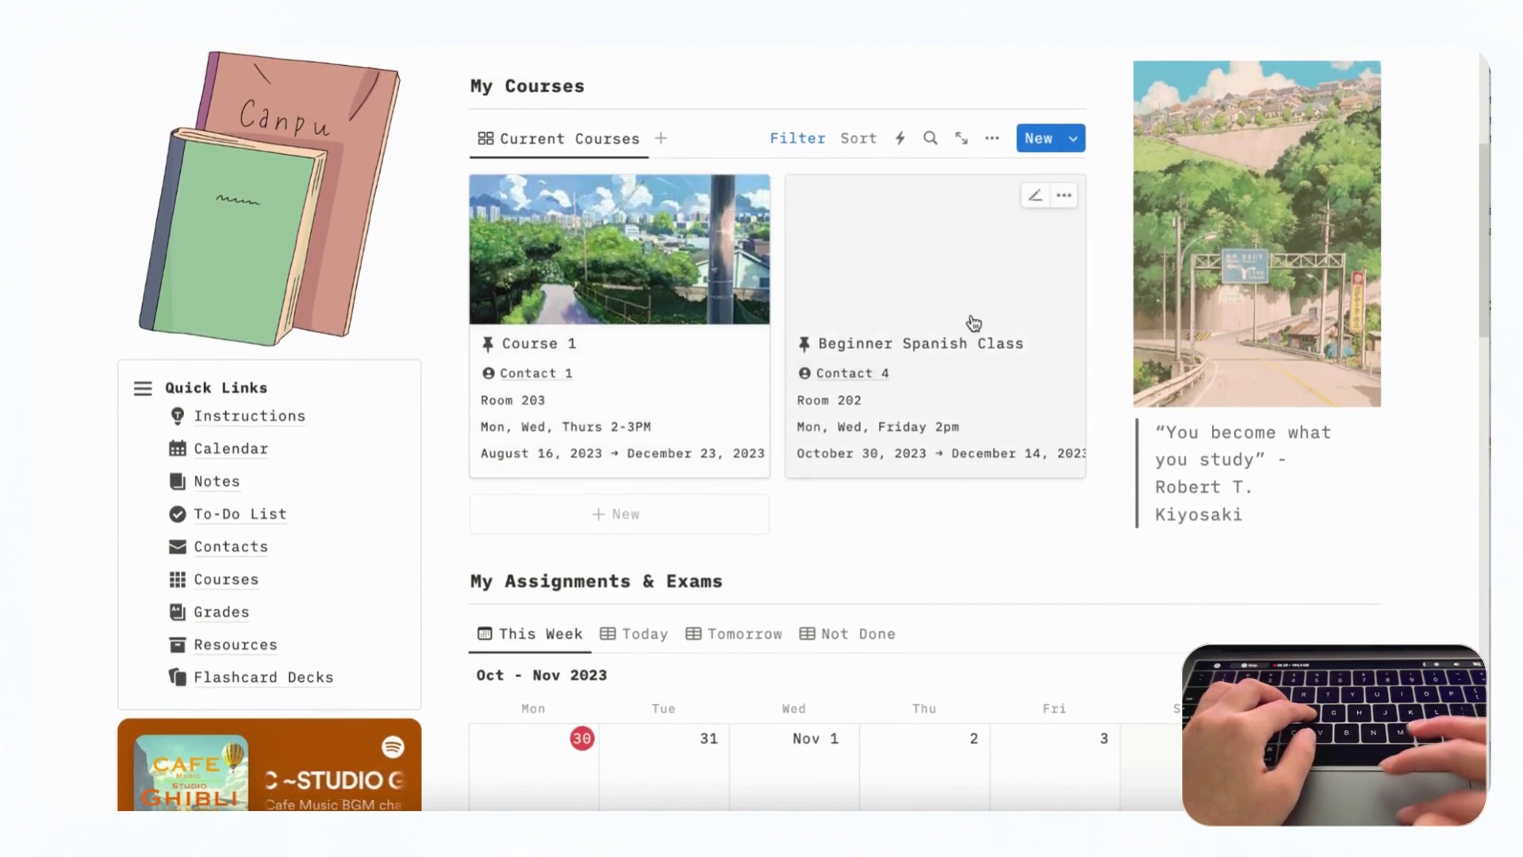
- Browse the Courses page's Past, View All and Current views, then return to Student Planner
click(236, 579)
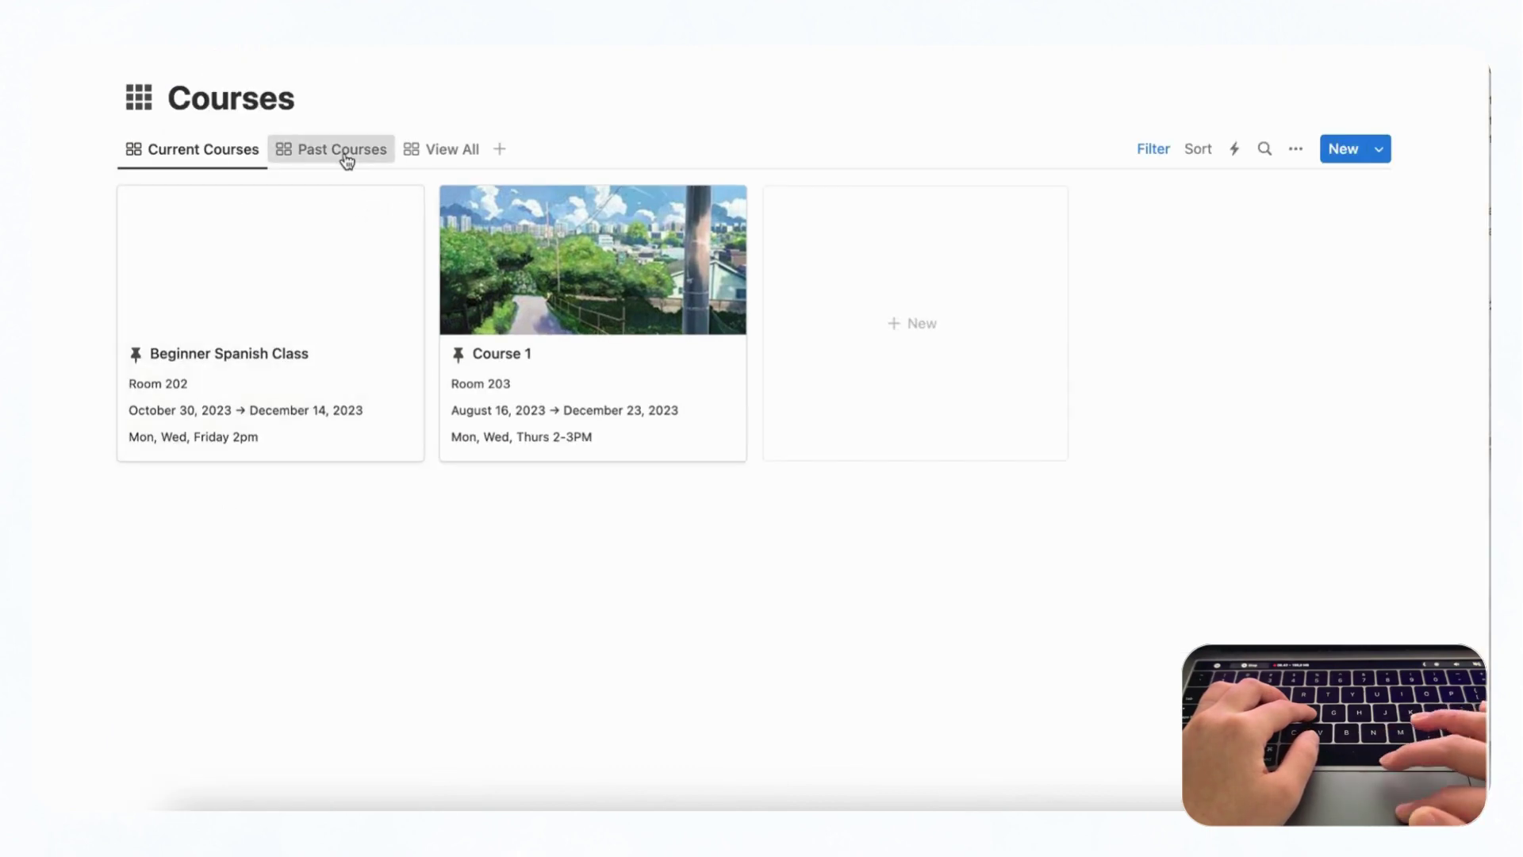
click(342, 155)
click(437, 155)
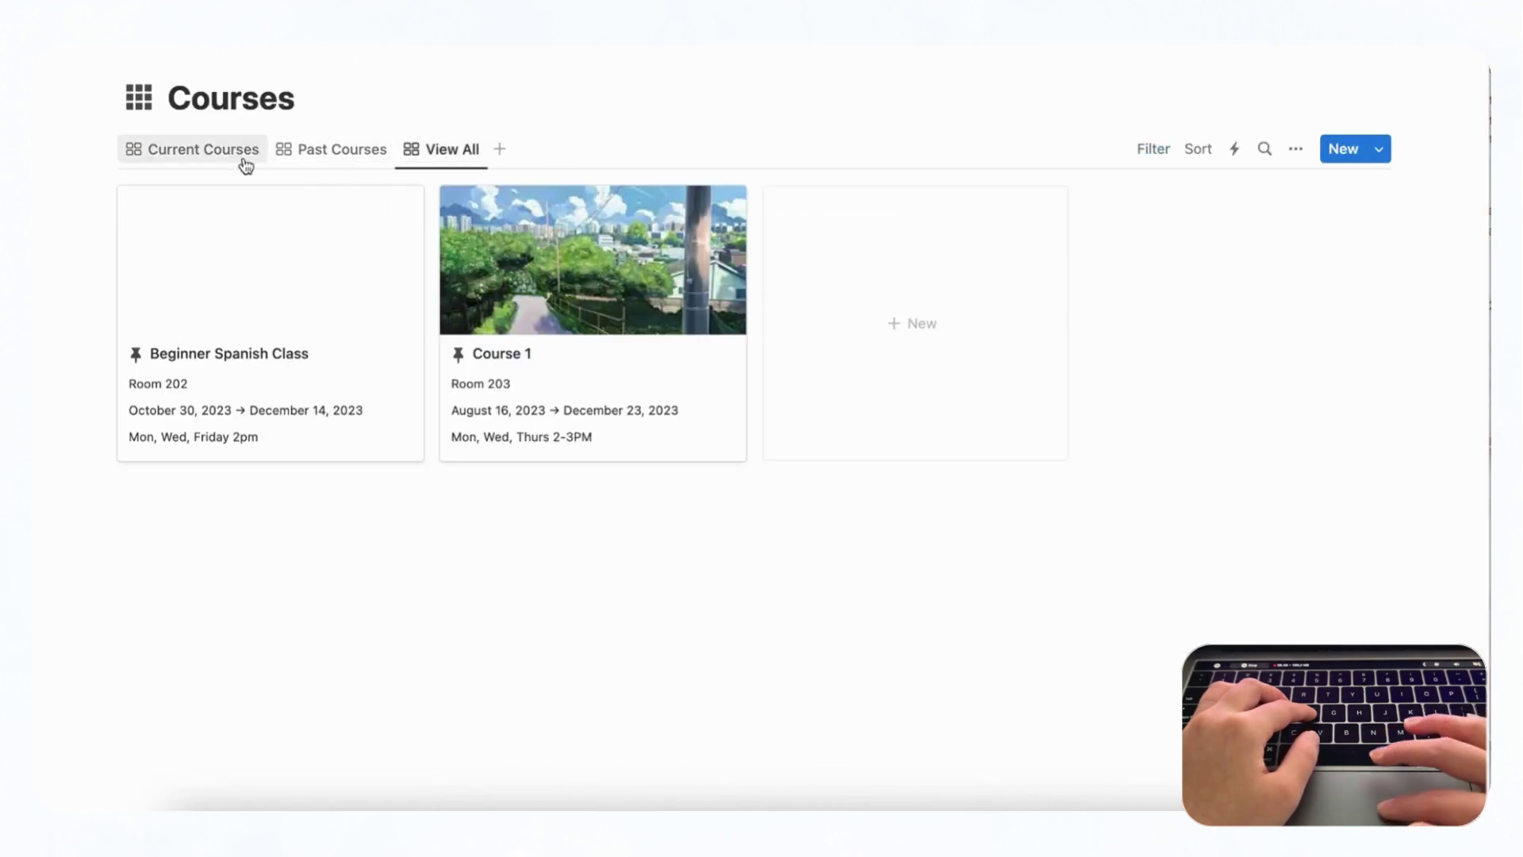
click(238, 158)
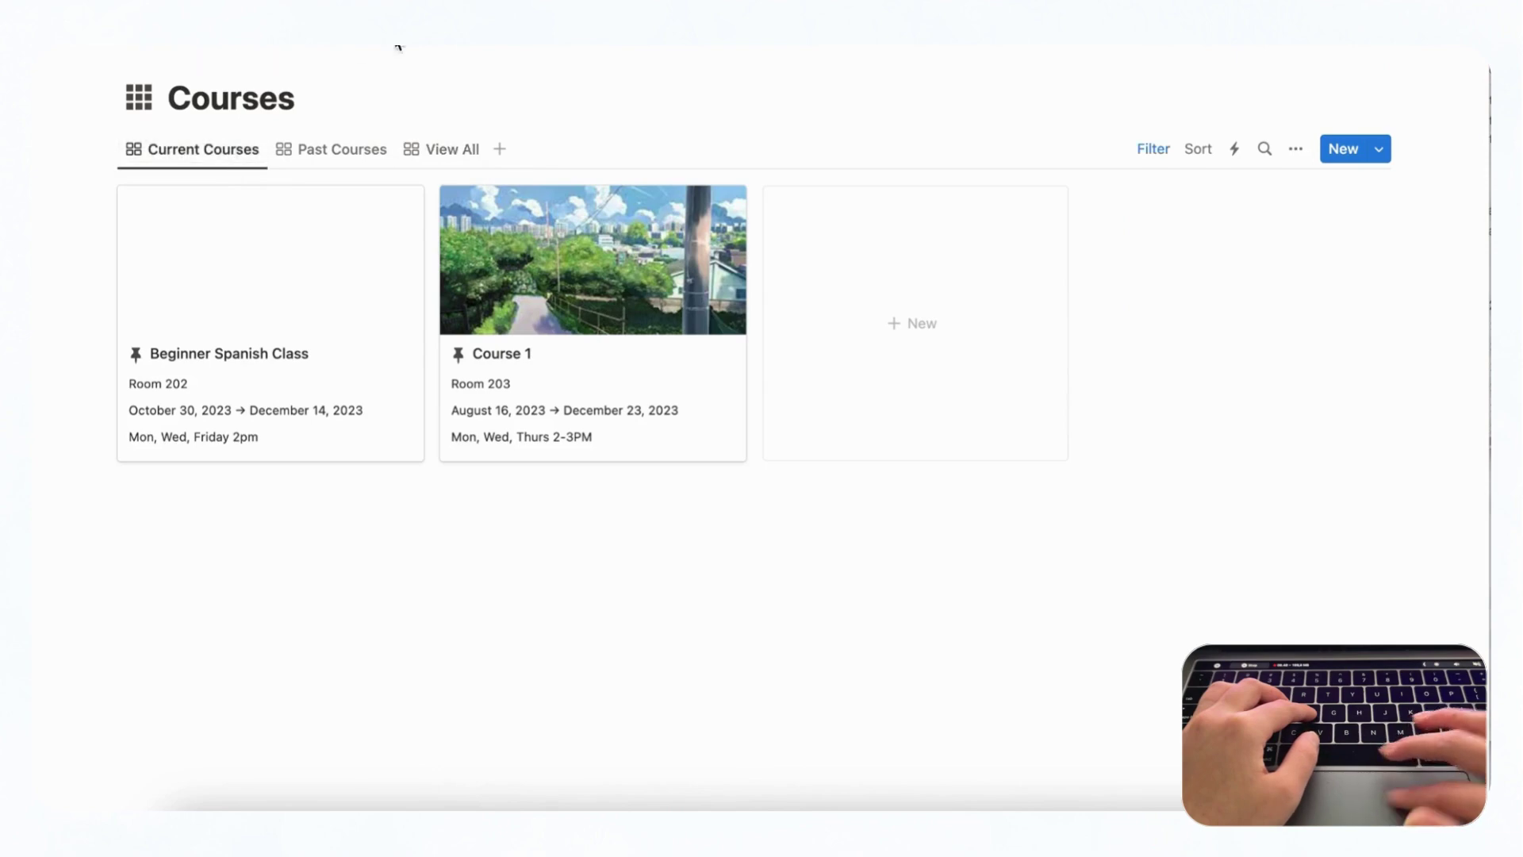
click(465, 45)
- Switch My Assignments & Exams to Today, then Not Done to show the Final Exam
scroll(480, 384, down, 8)
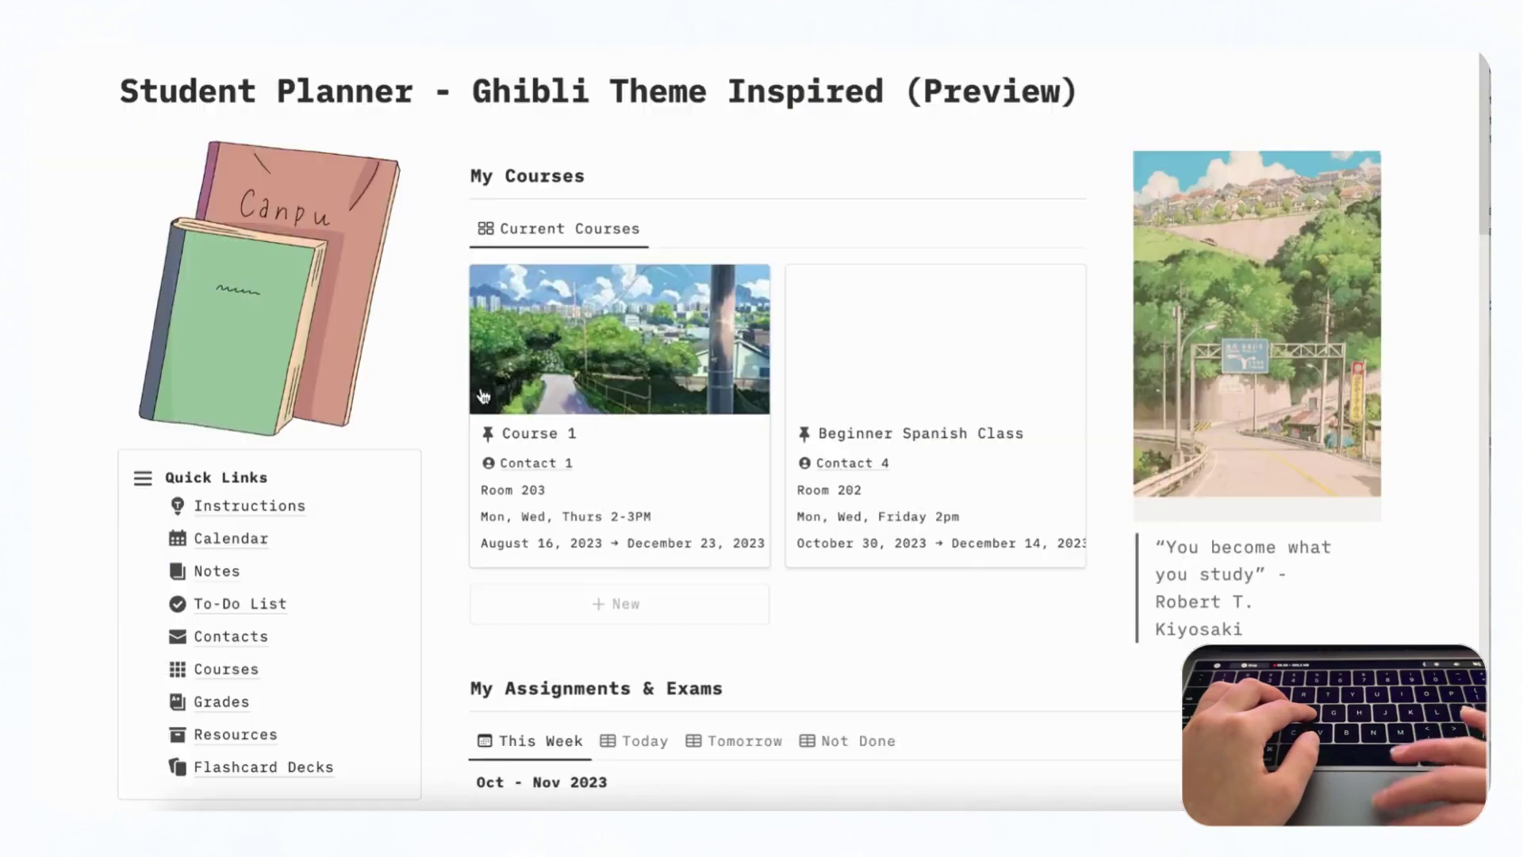
click(638, 284)
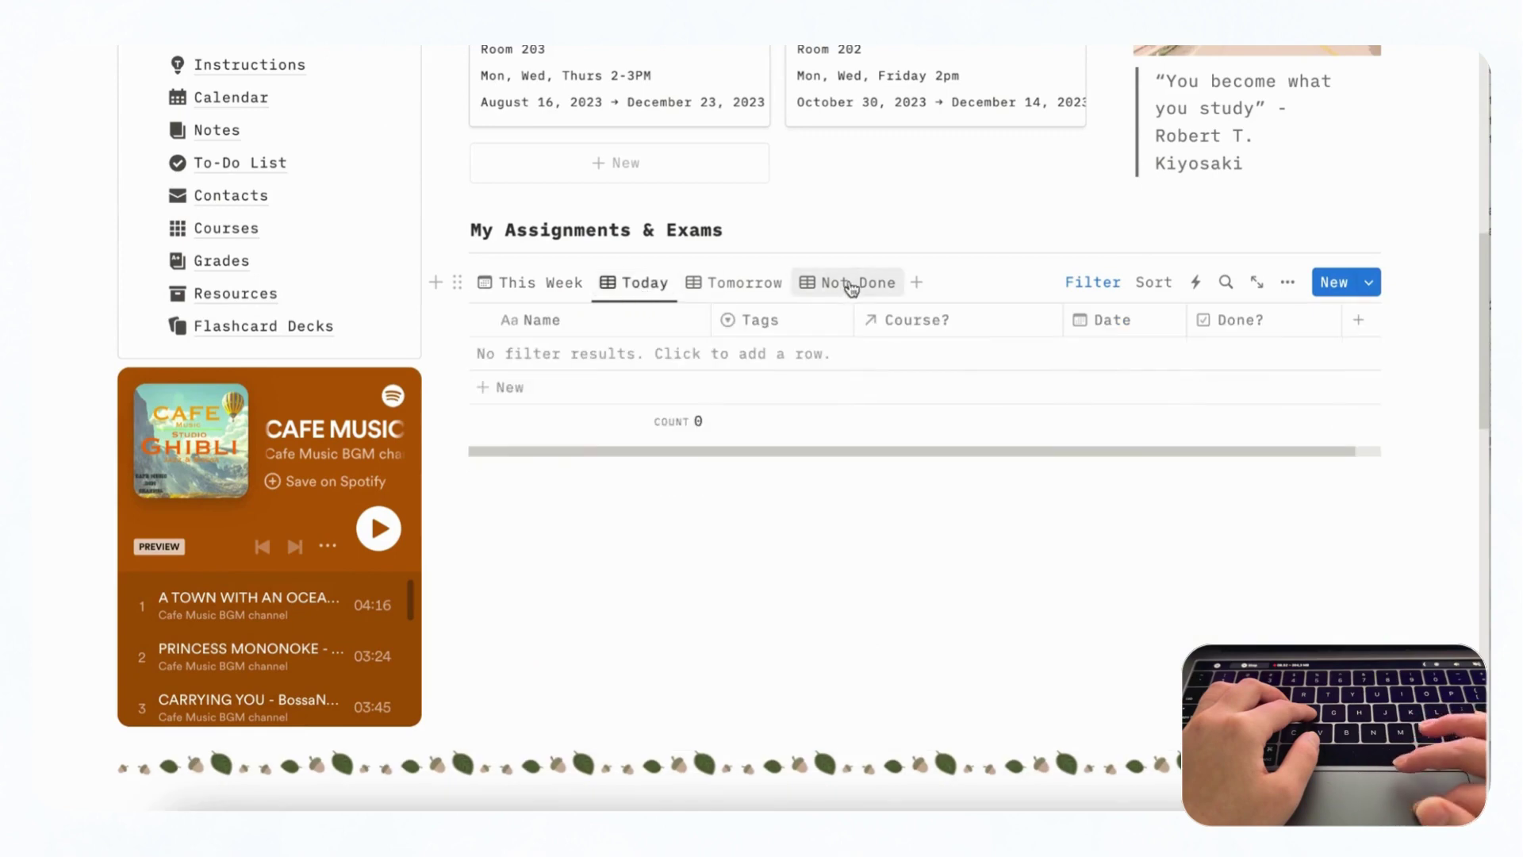
click(852, 284)
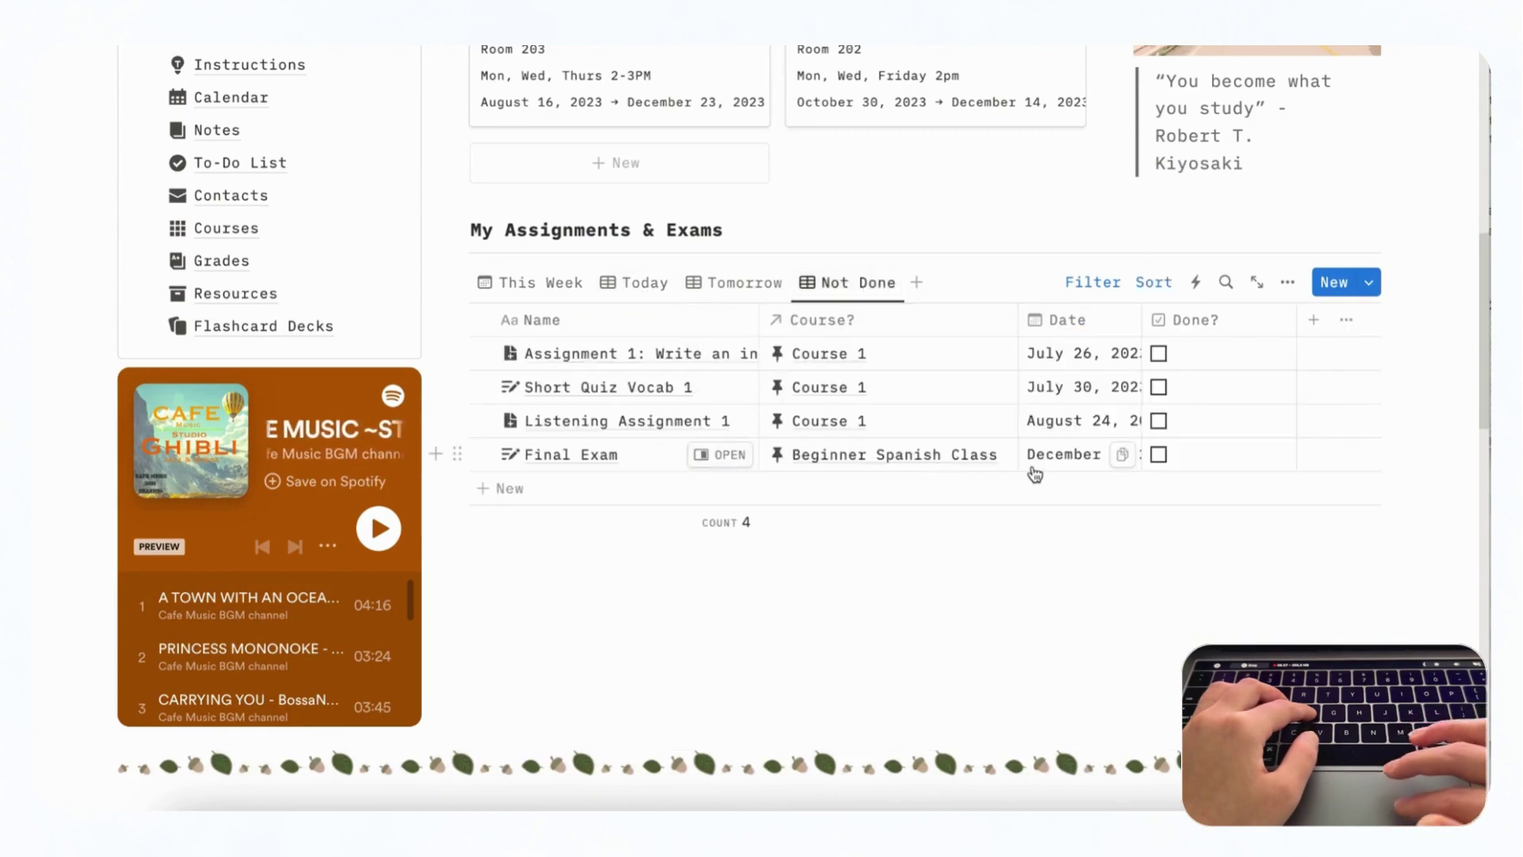
scroll(882, 458, up, 3)
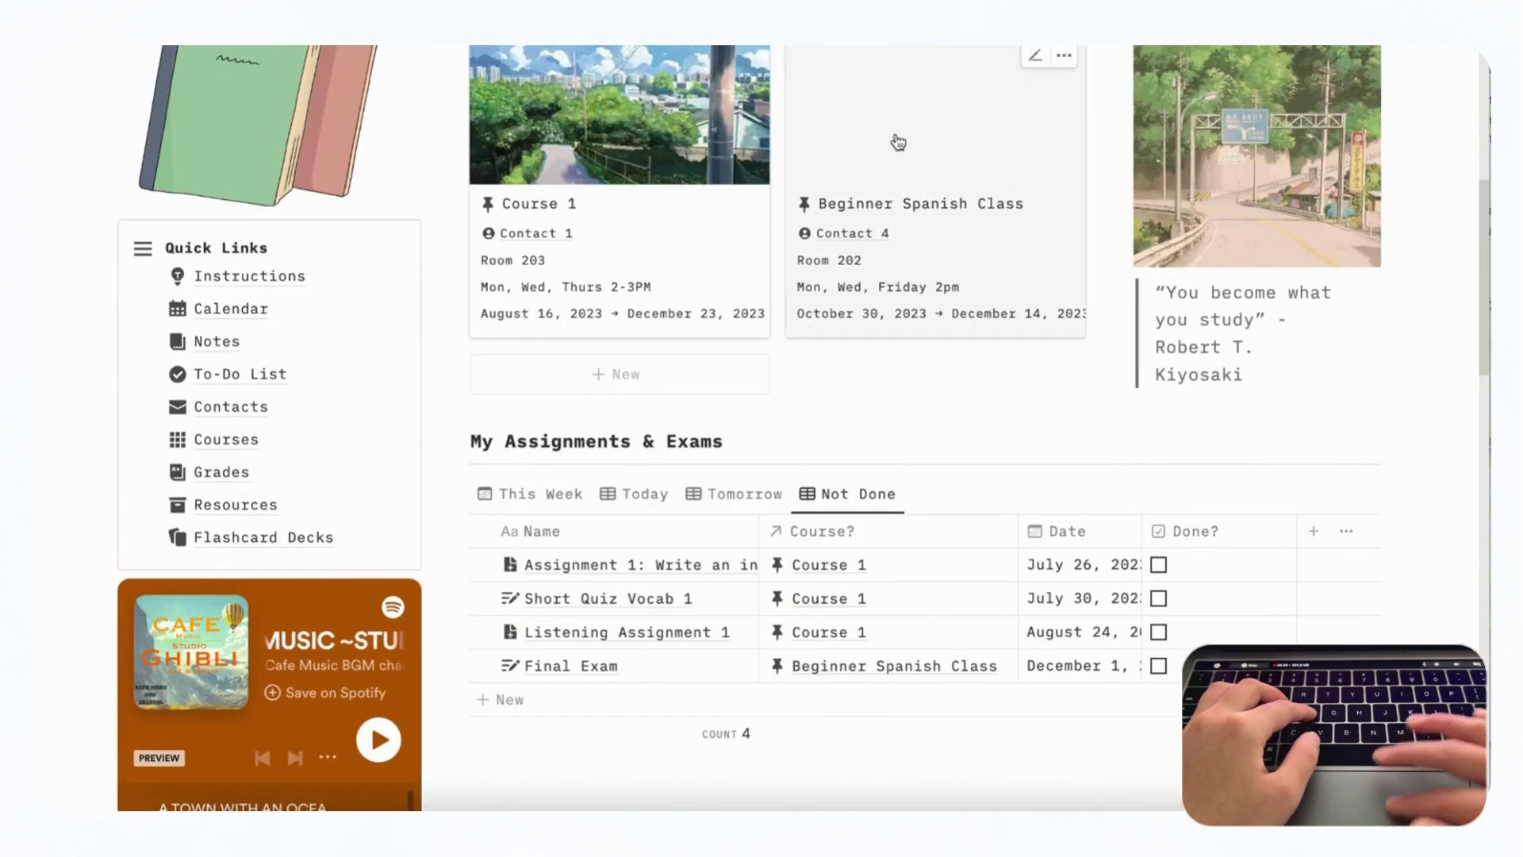
scroll(879, 285, down, 5)
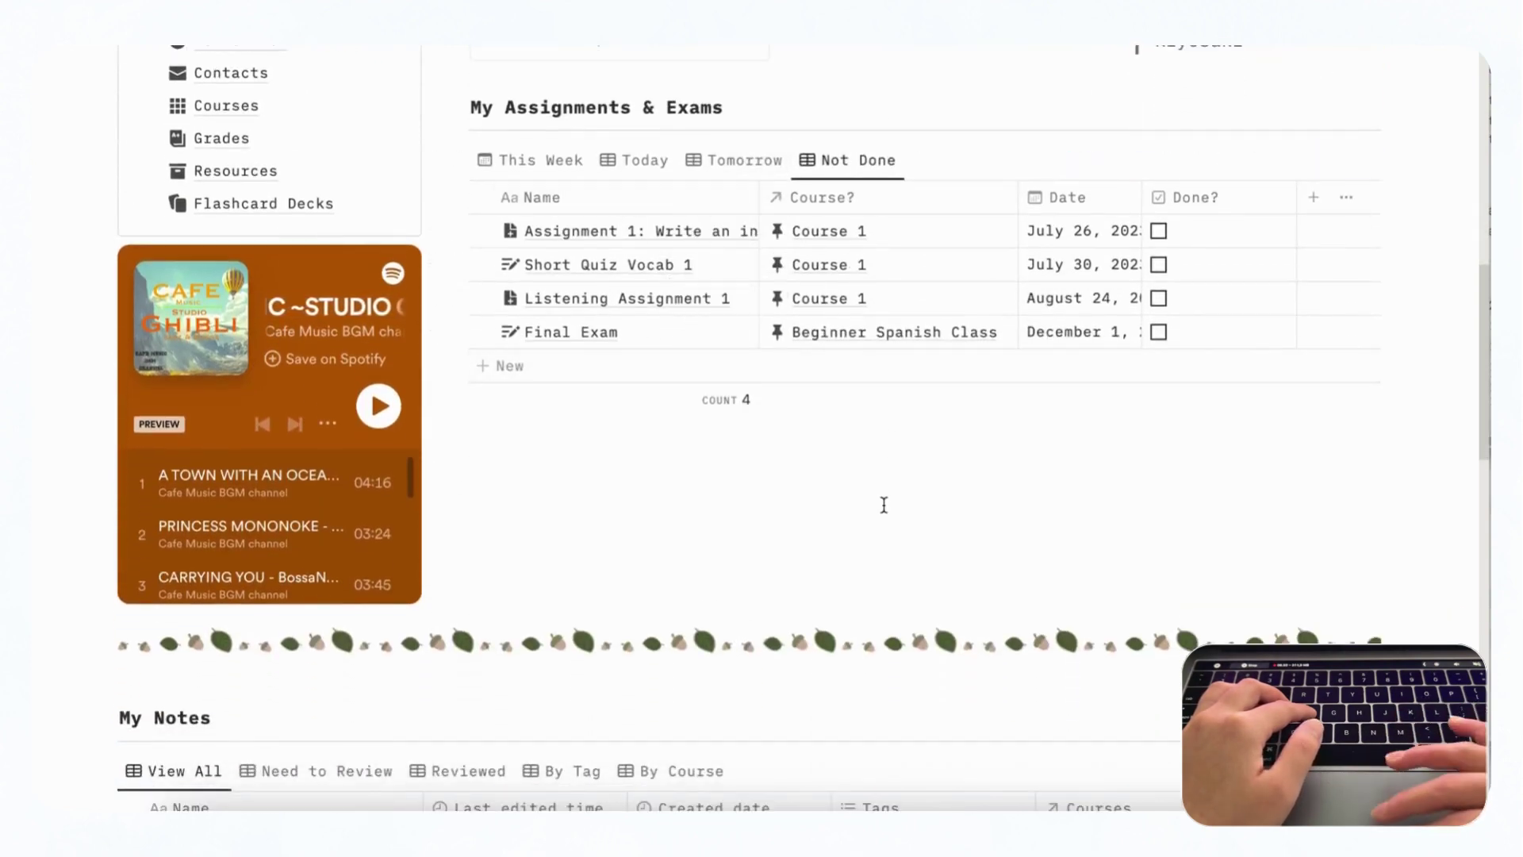
scroll(883, 504, down, 6)
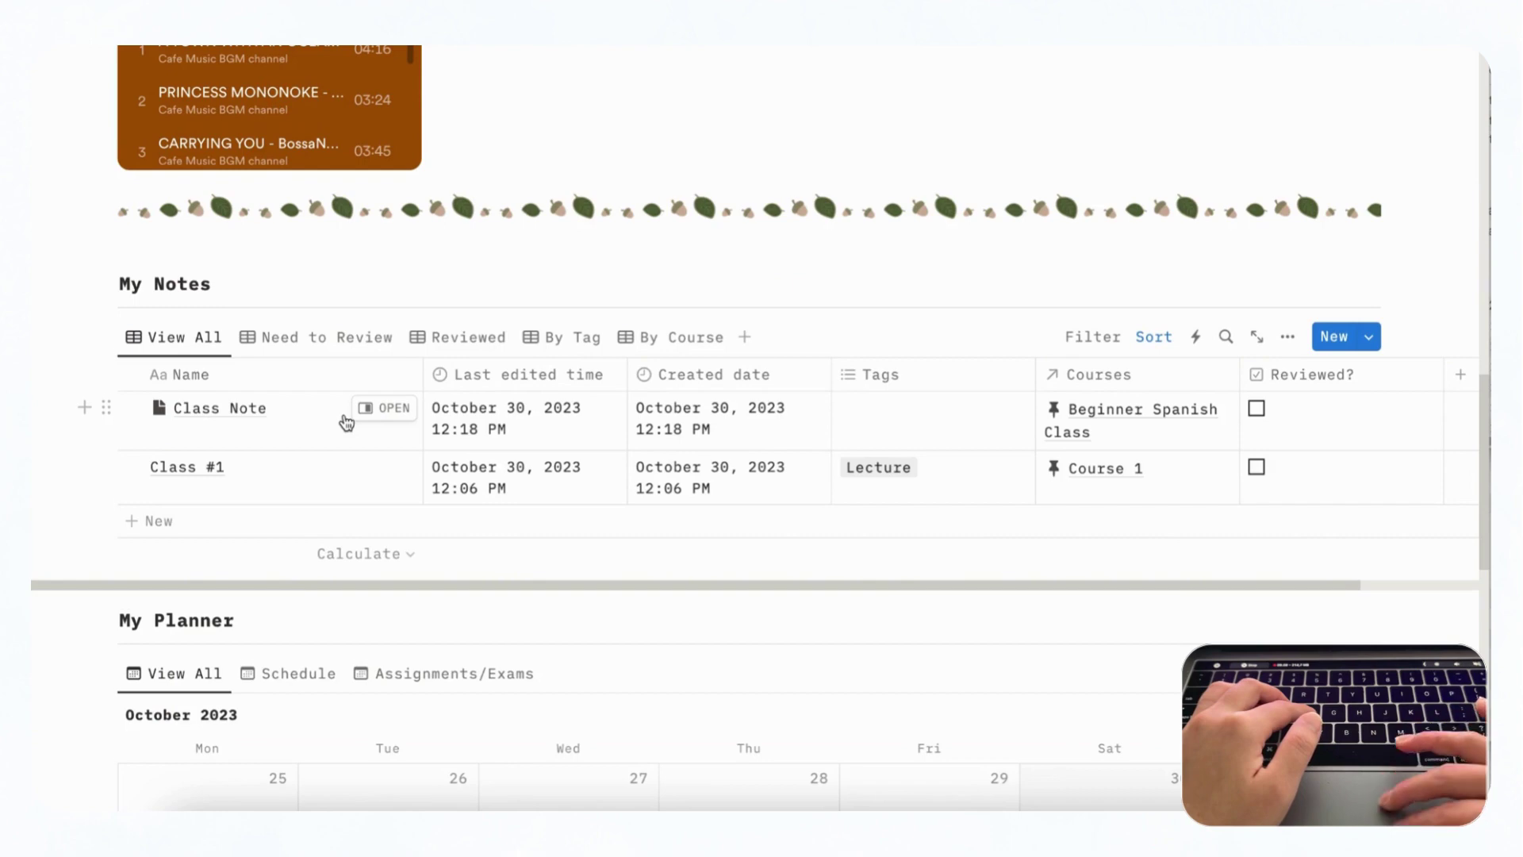
- Switch My Notes to By Course, then to View All
scroll(347, 423, down, 1)
click(668, 334)
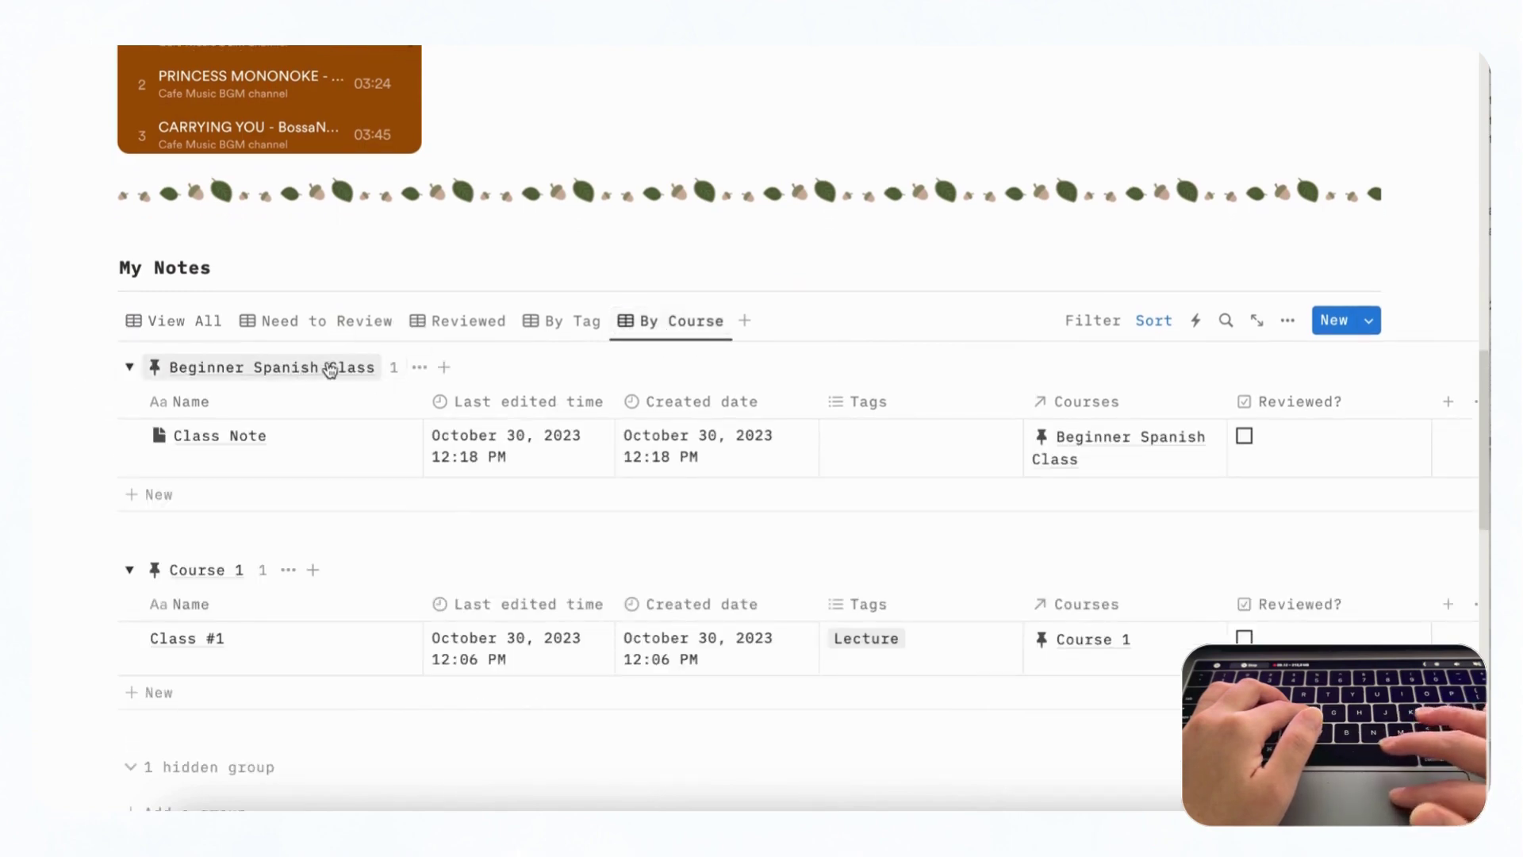
click(165, 320)
- Show Assignments/Exams in My Planner for December 2023, then switch to the Schedule calendar
scroll(507, 317, down, 5)
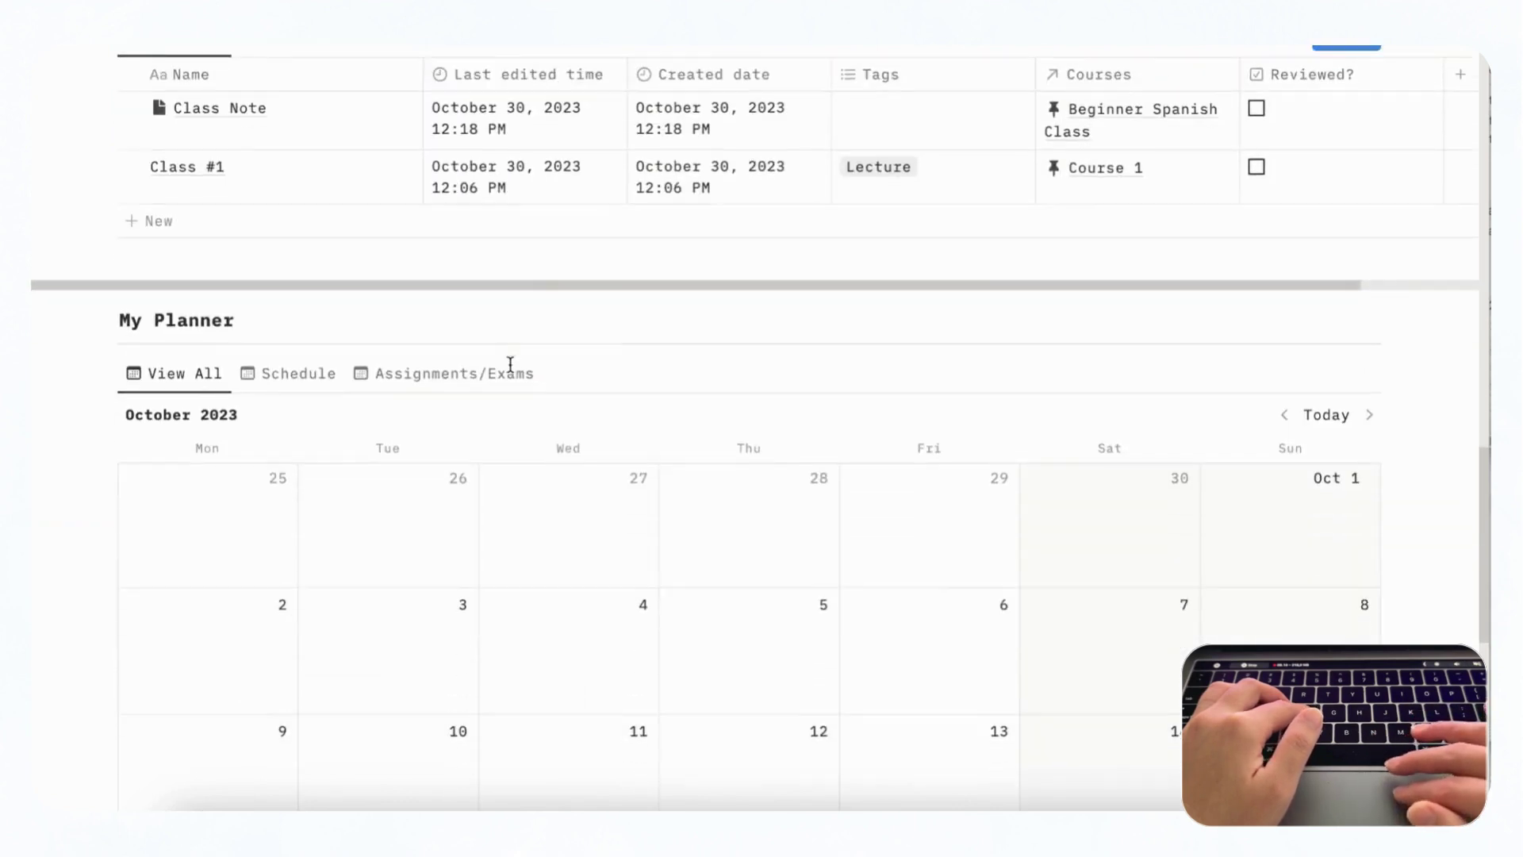
click(452, 321)
scroll(778, 347, down, 5)
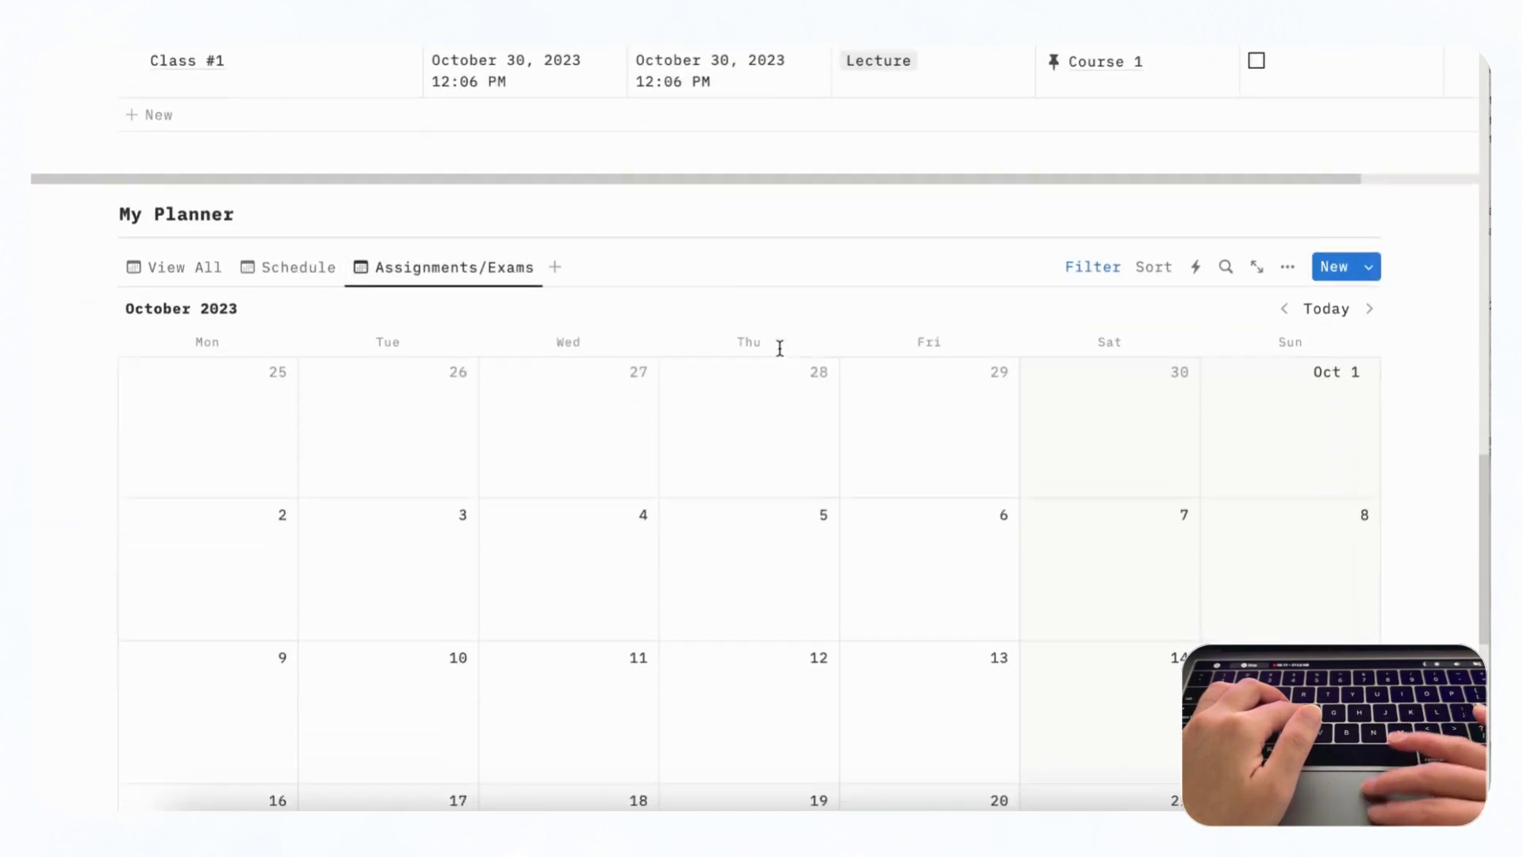
click(1367, 130)
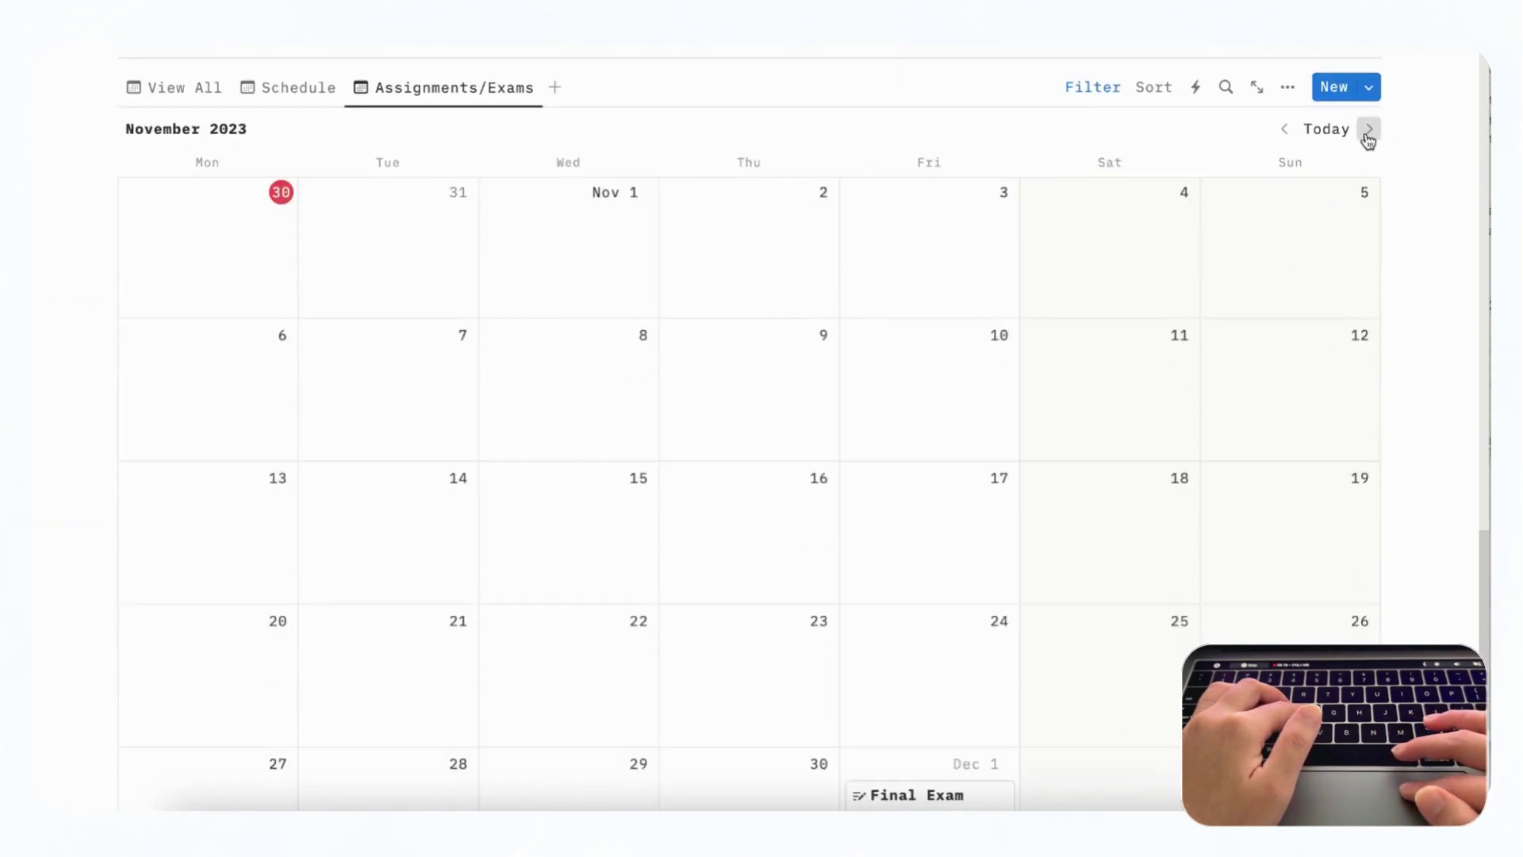
click(1367, 130)
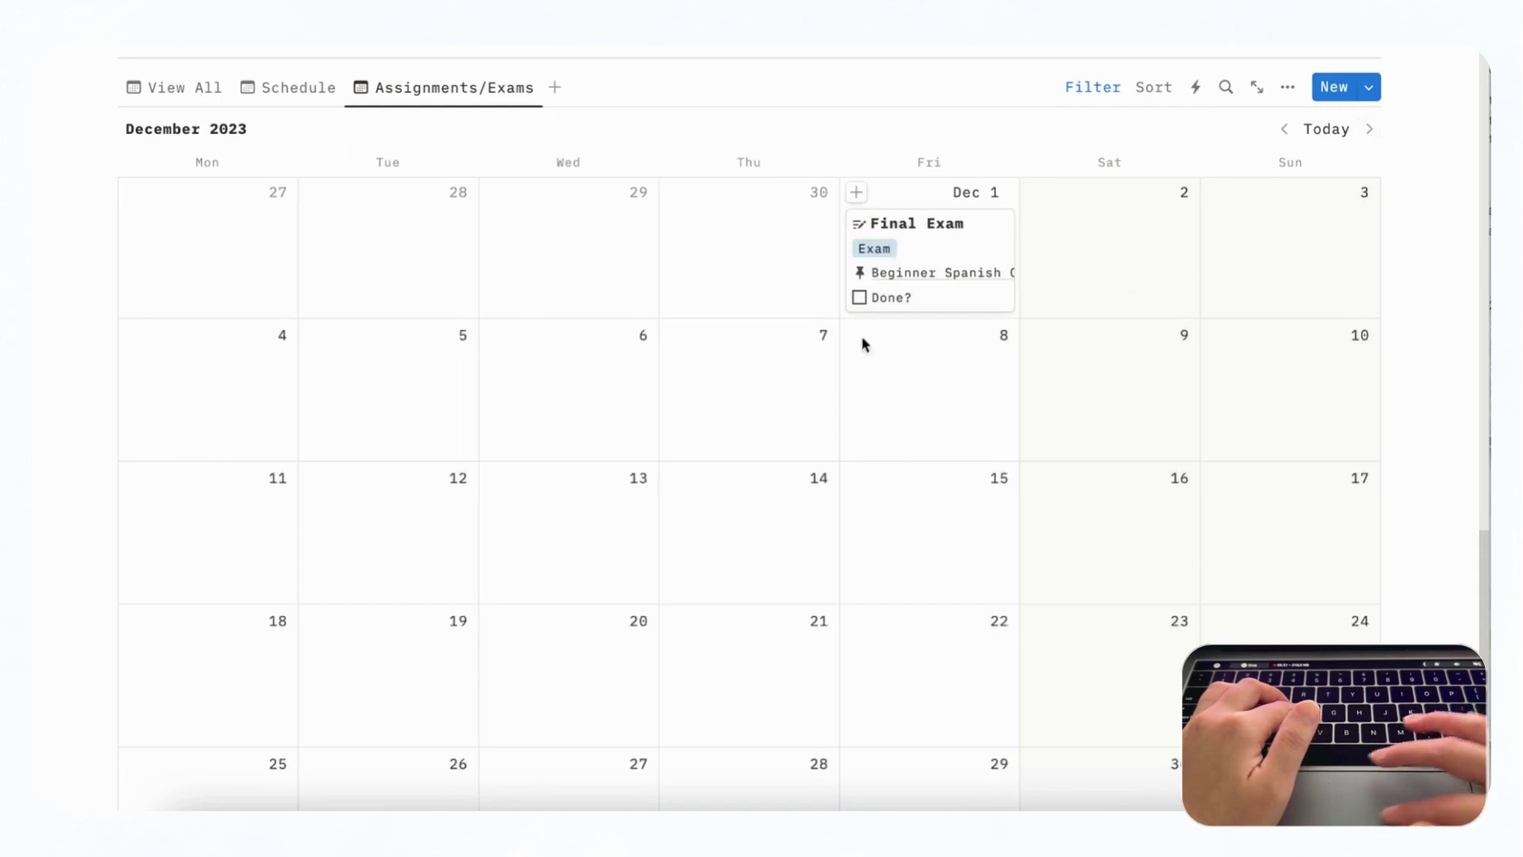
click(307, 93)
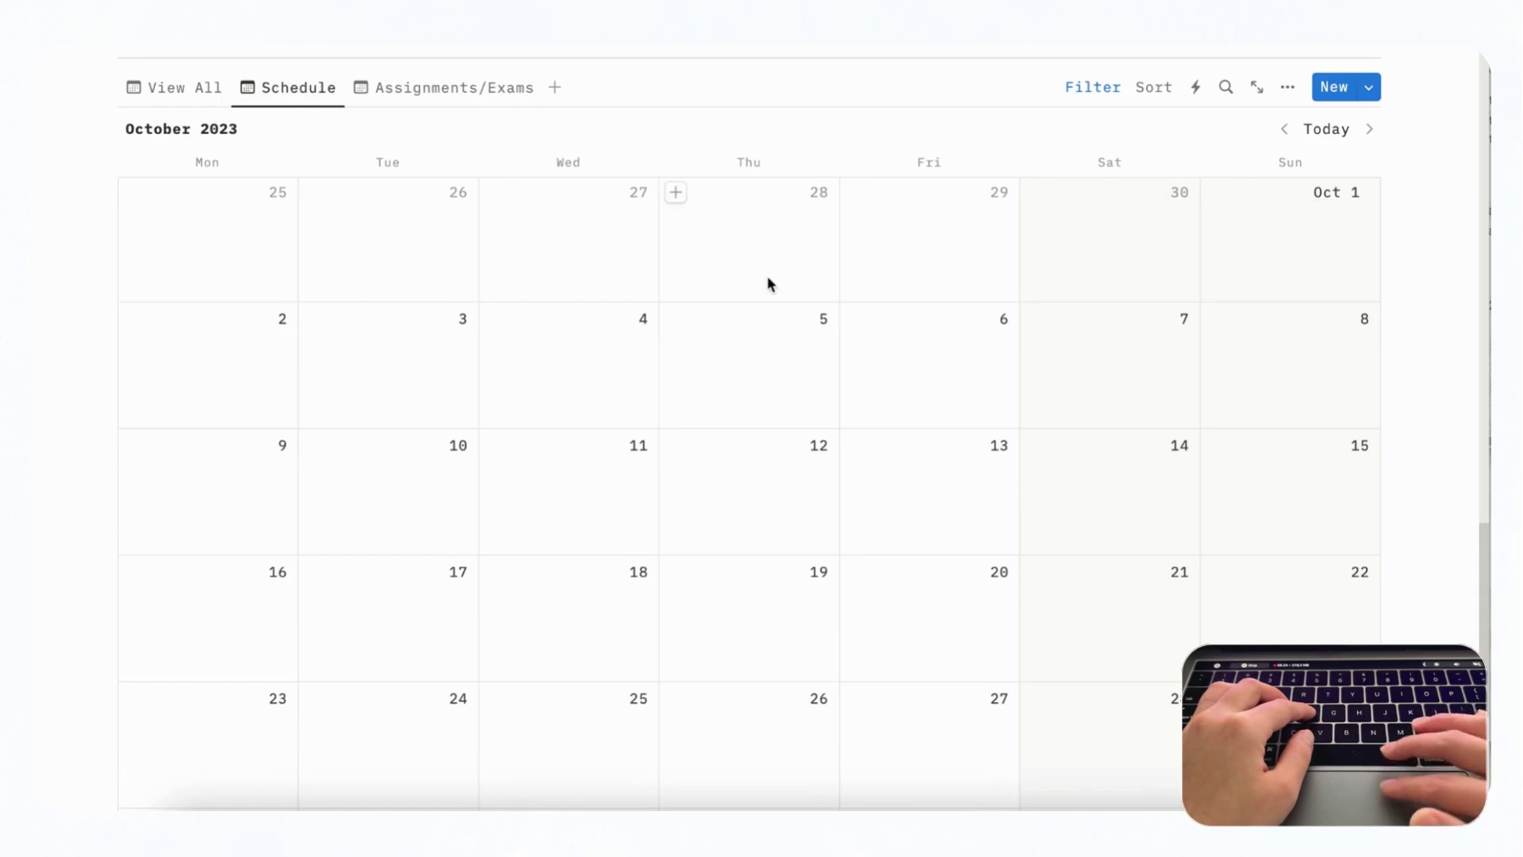